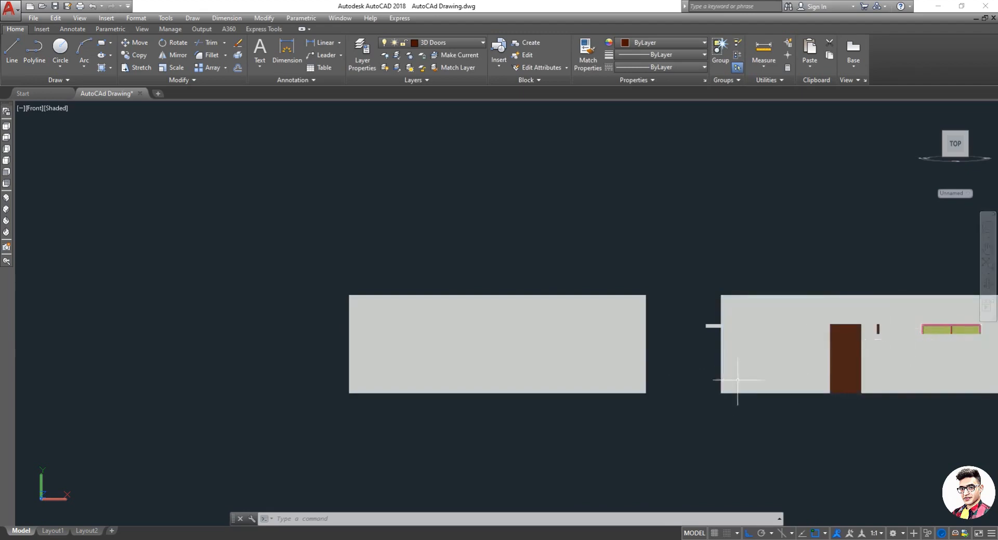
scroll(572, 368, down, 2)
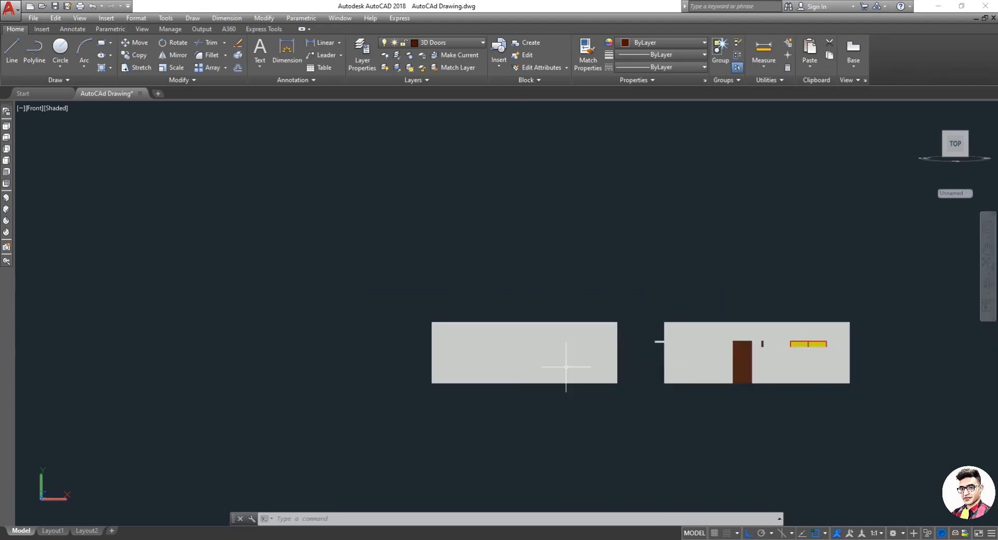
scroll(492, 365, up, 2)
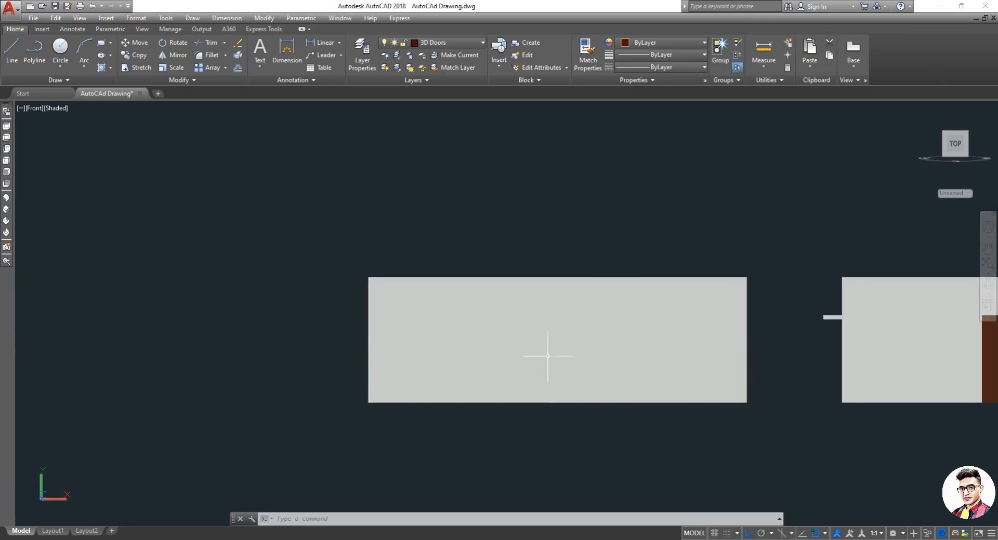
scroll(433, 343, down, 2)
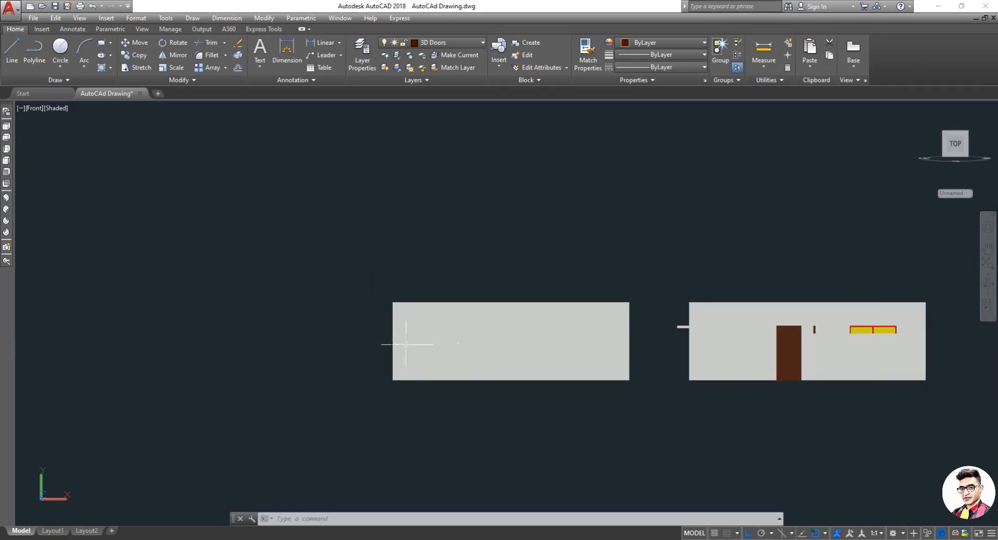
scroll(297, 350, up, 3)
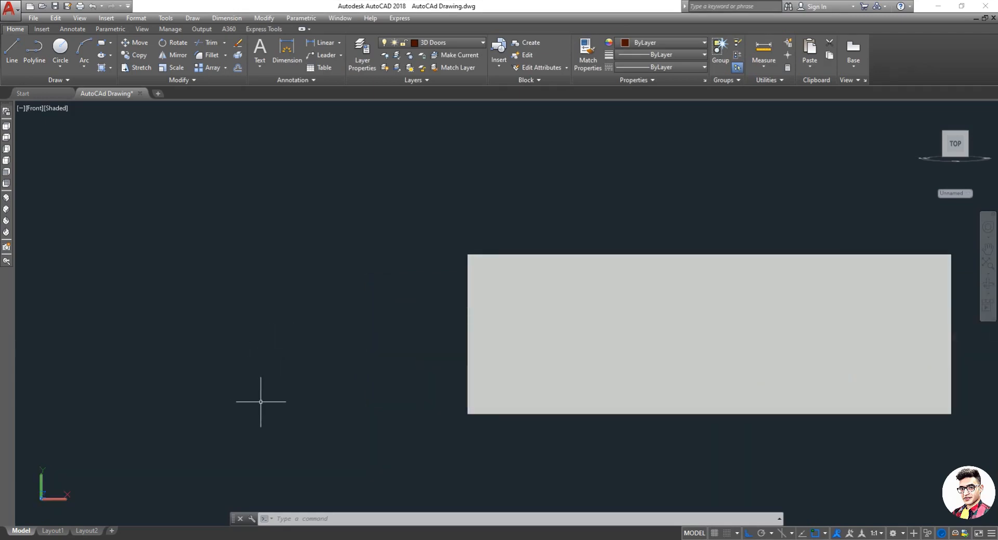
key(Escape)
scroll(311, 375, down, 1)
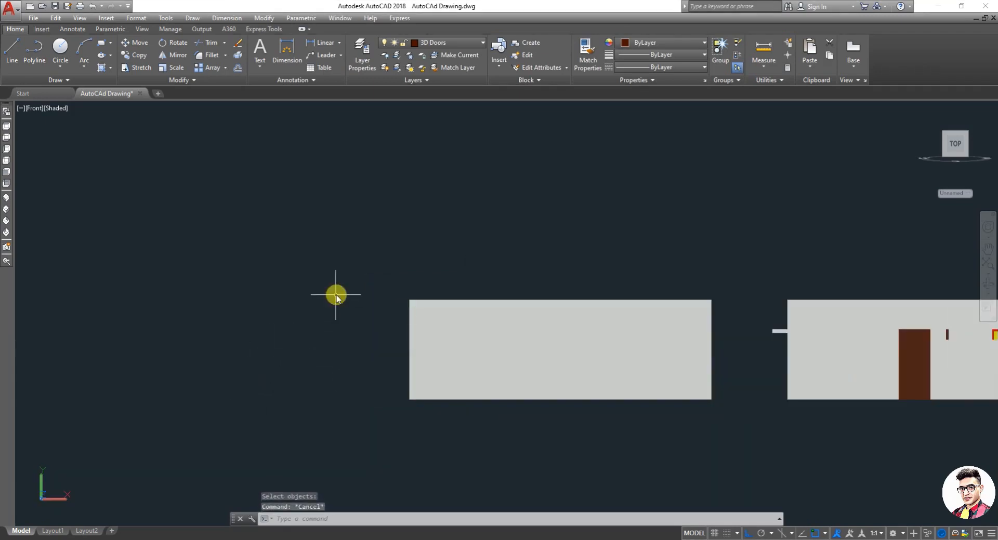
Step: Open the layer properties manager to check the current layer, then close it
text(LA)
key(Return)
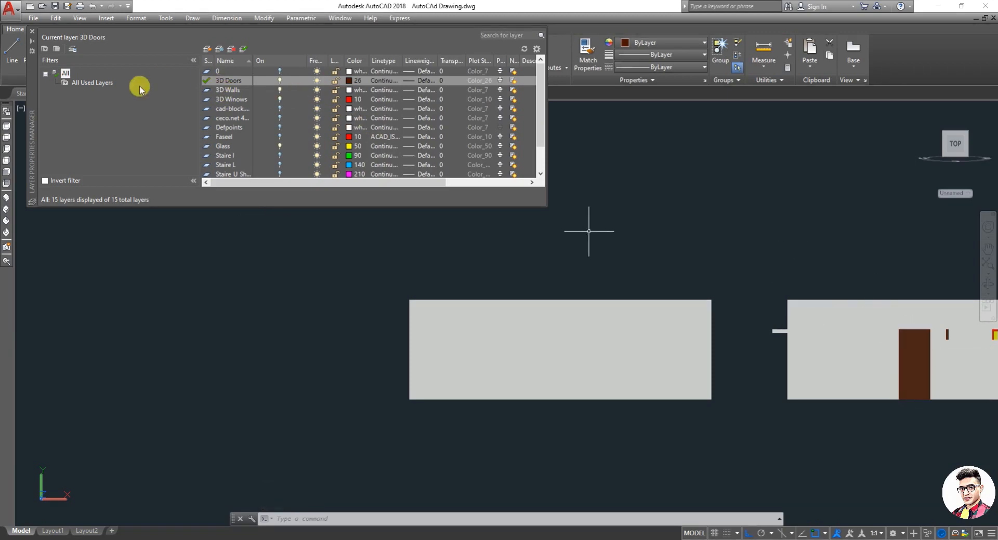
click(33, 32)
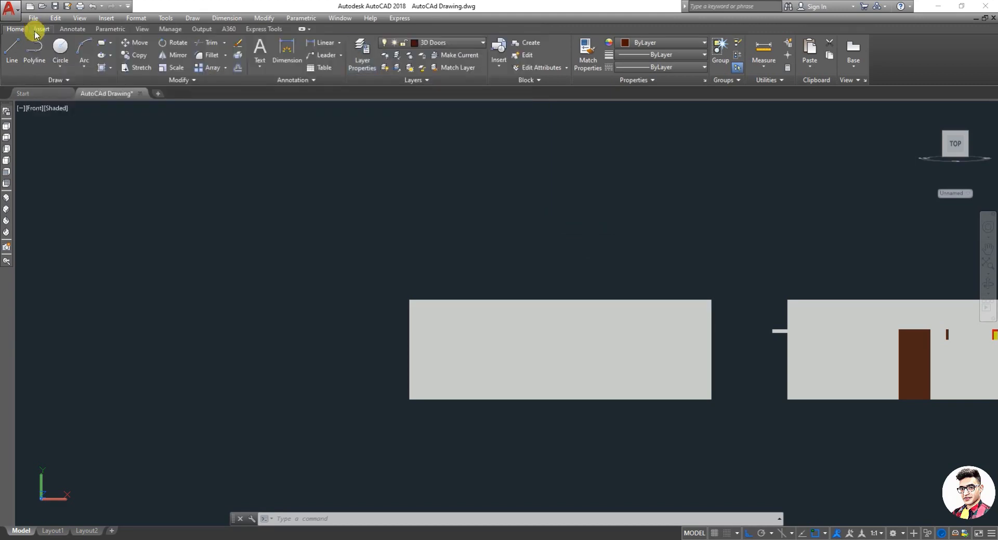
Step: Start a line beside the wall's bottom edge and draw a 5' vertical segment upward
scroll(250, 228, down, 2)
scroll(254, 350, up, 4)
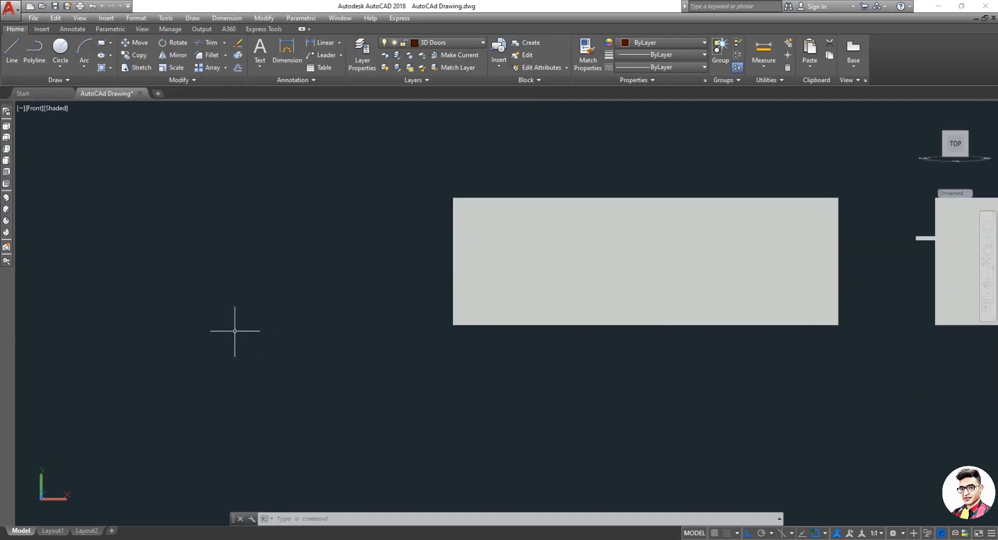
text(l)
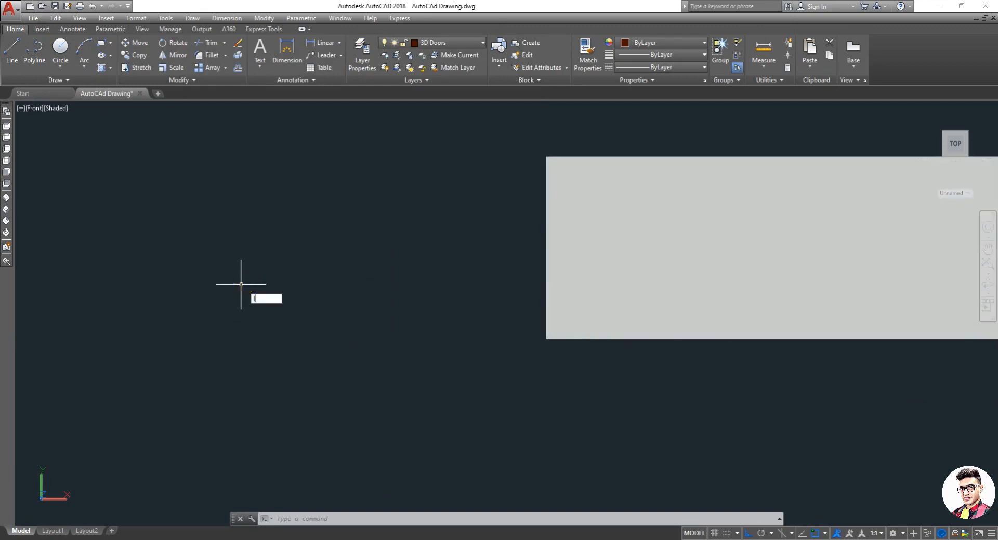
key(Return)
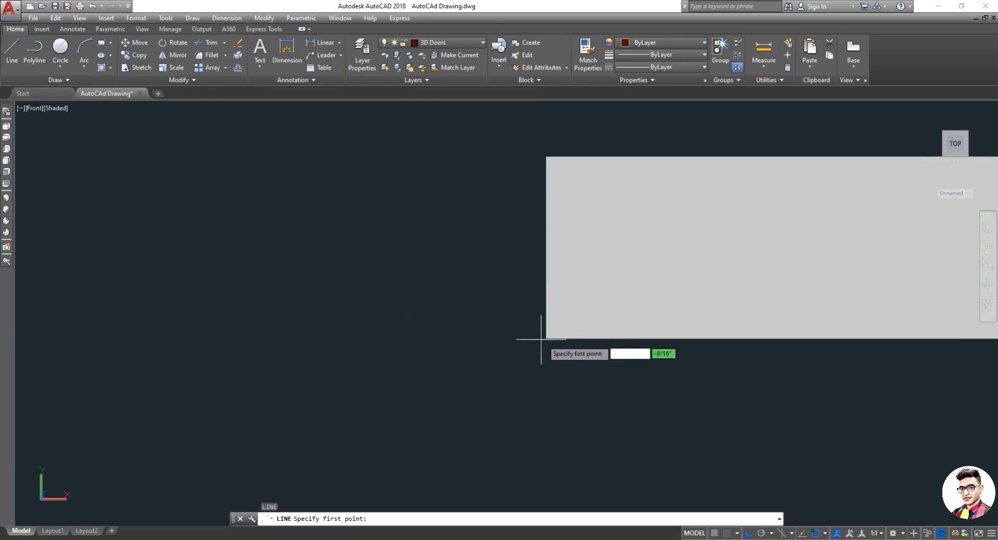
click(441, 337)
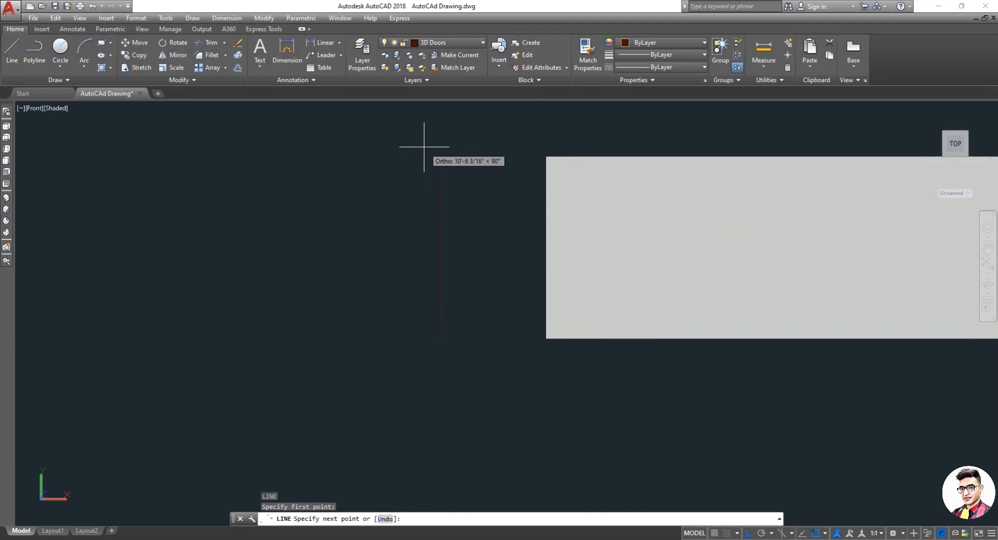
text(5)
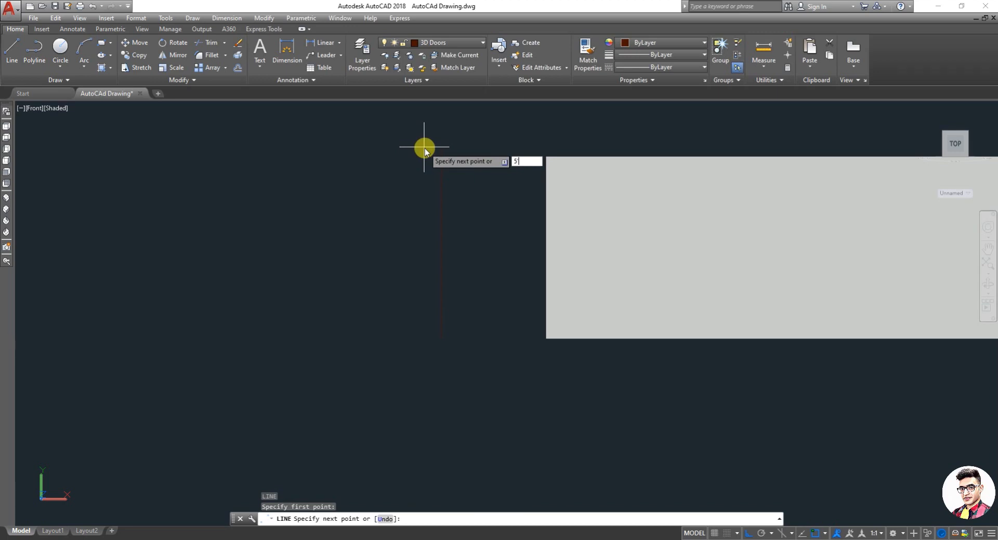
text(')
key(Return)
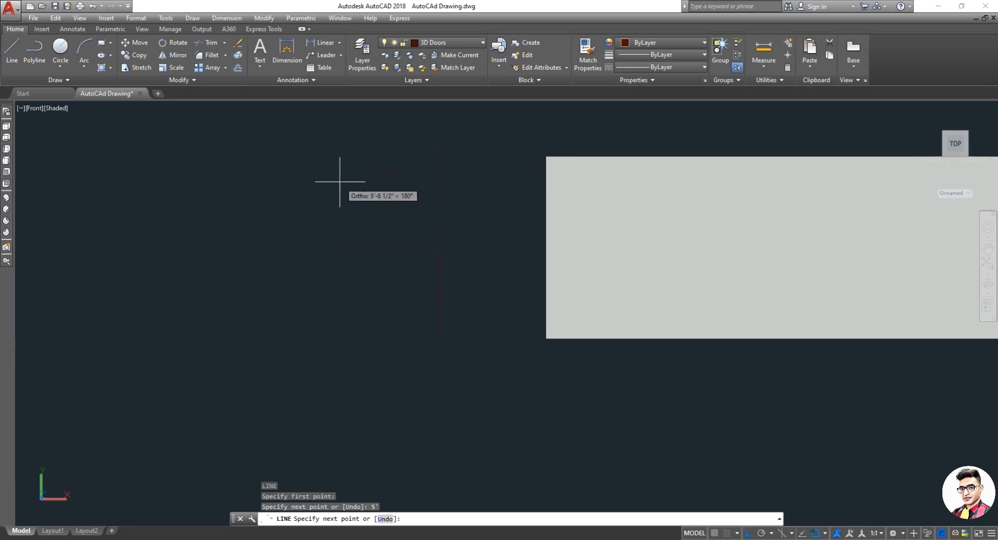
Step: Continue the line 3.5' to the left and 5' downward, then close the rectangular outline
scroll(314, 196, up, 1)
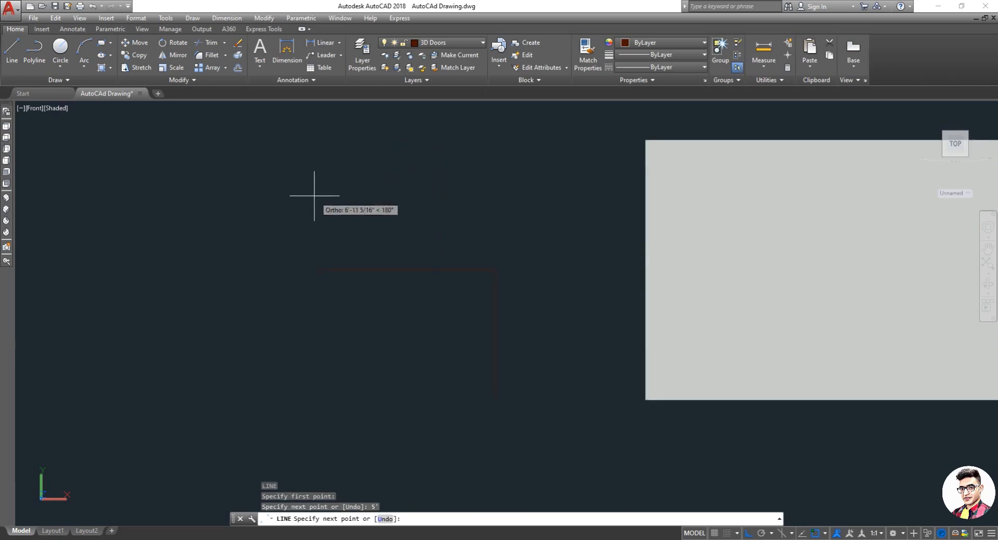
text(3)
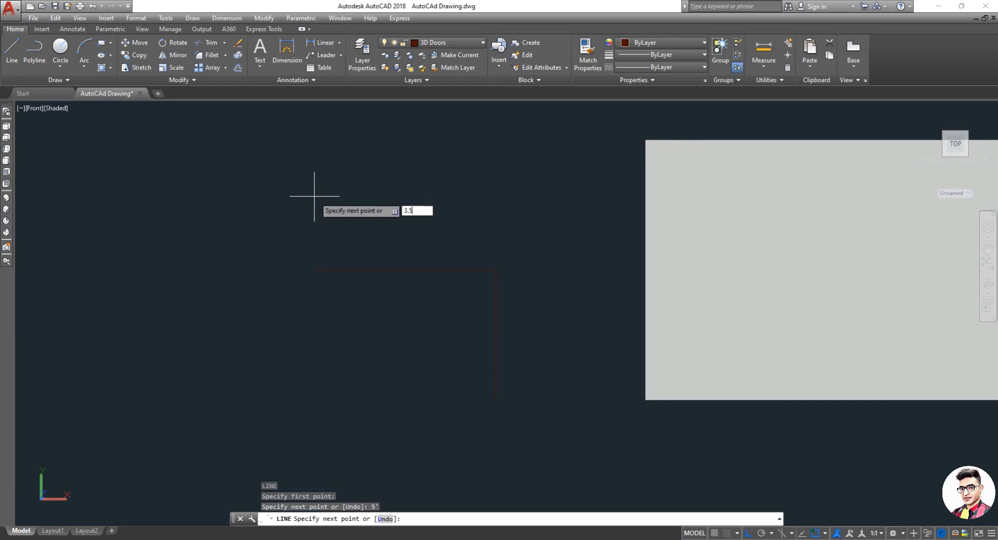
text(.5)
key(Return)
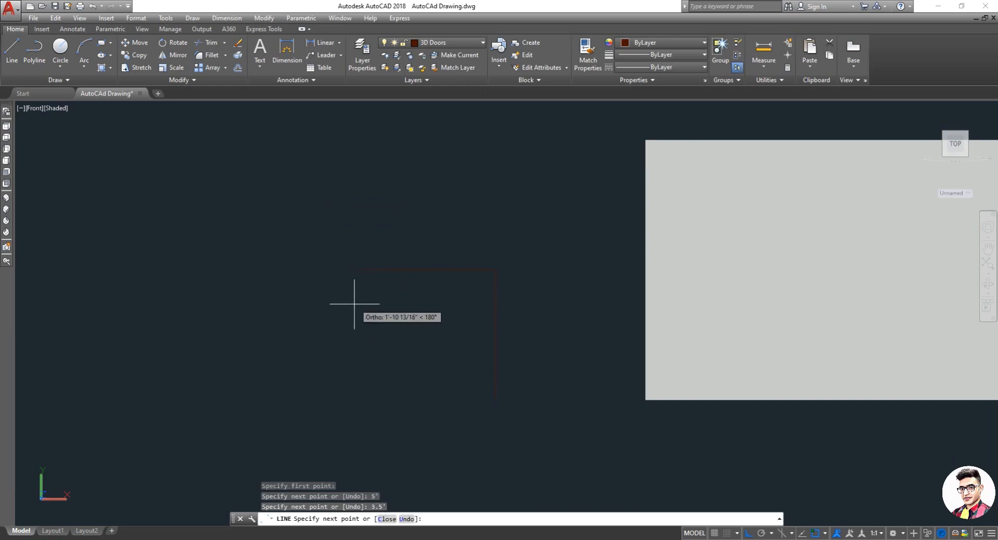
scroll(352, 343, up, 3)
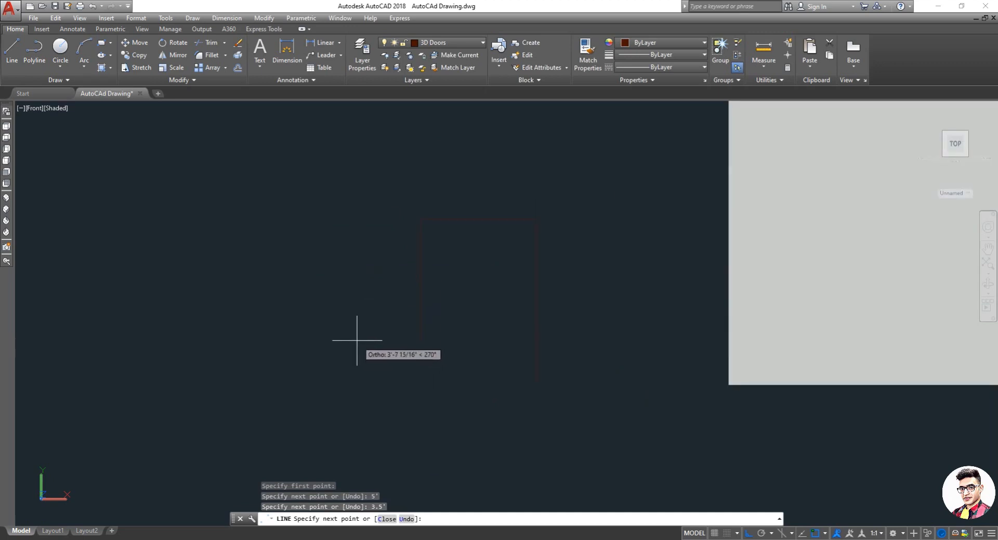
text(5)
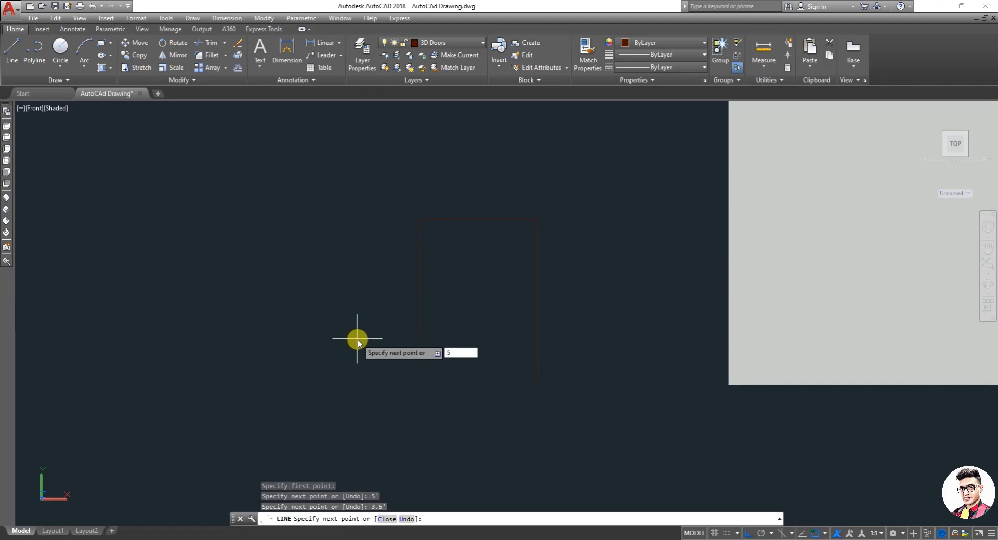
text(')
key(Return)
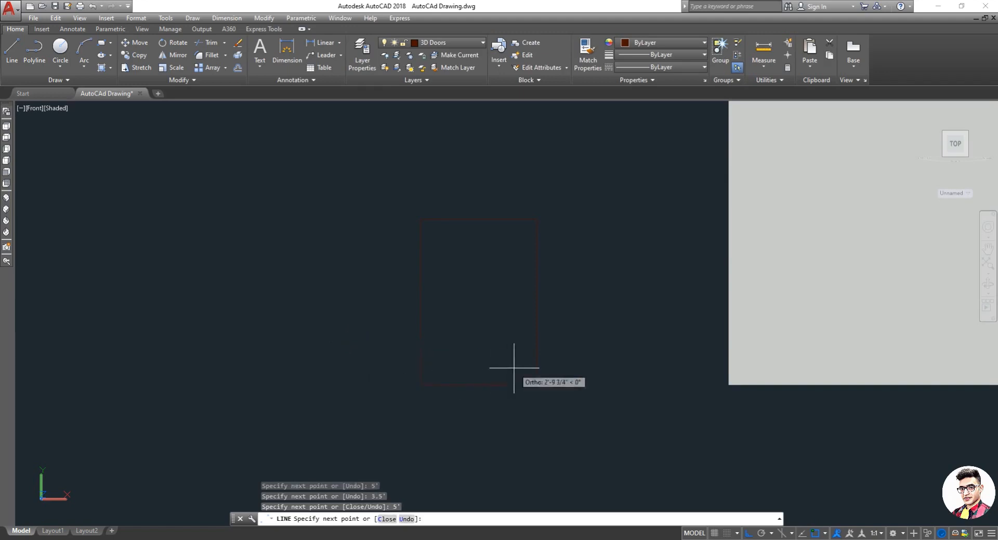
text(c)
key(Return)
key(Escape)
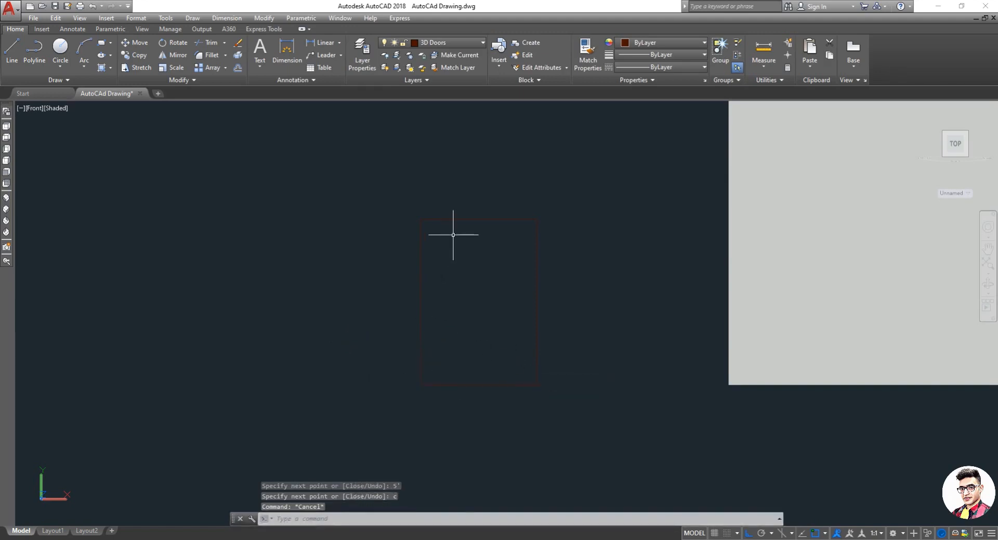
Step: Offset the outline's top edge 1.5' upward
text(c)
key(Return)
text(1)
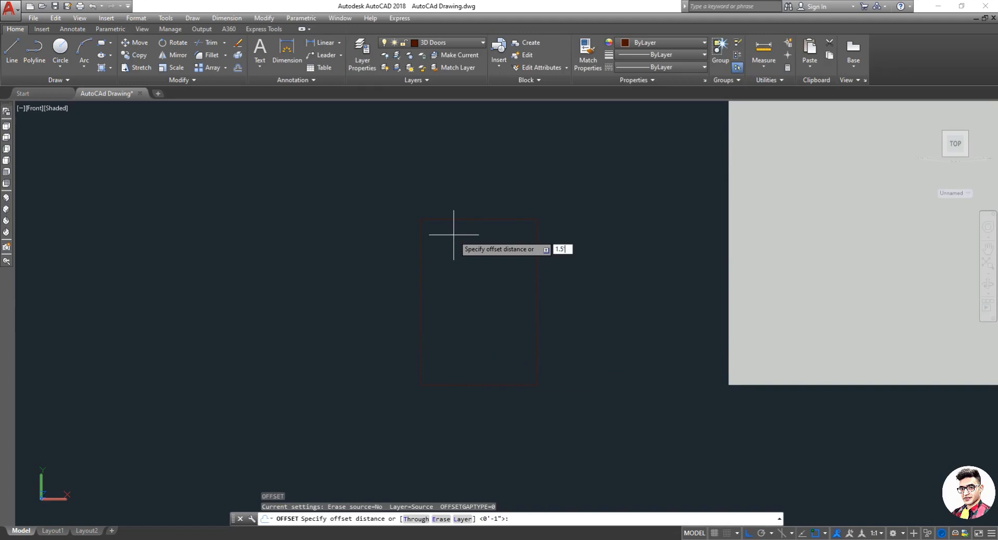
text(.5)
key(Return)
click(475, 208)
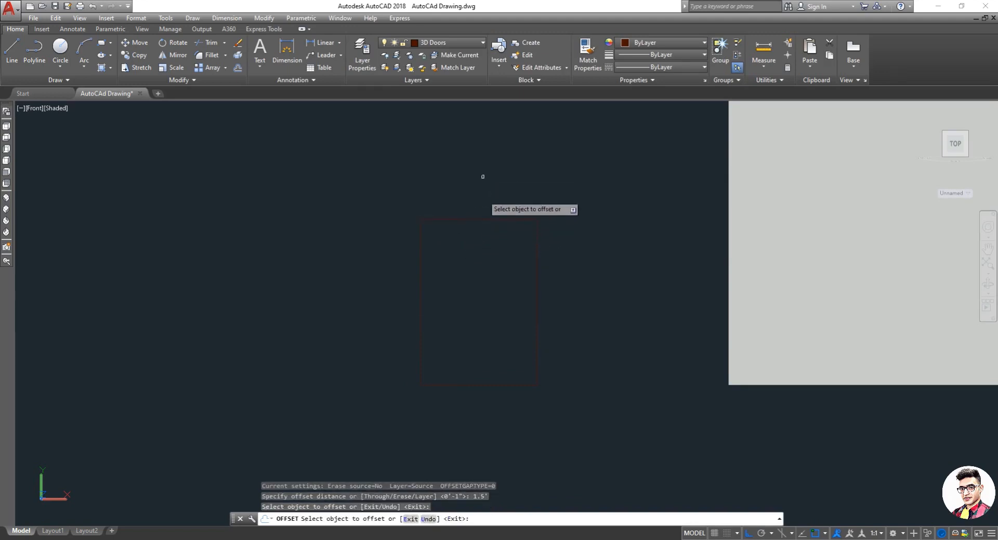
click(487, 219)
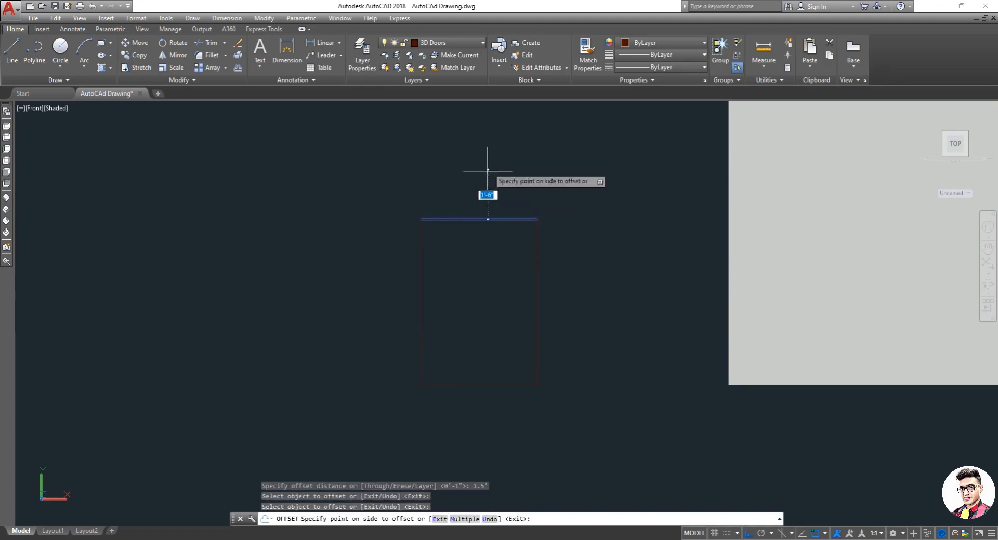
click(487, 170)
key(Escape)
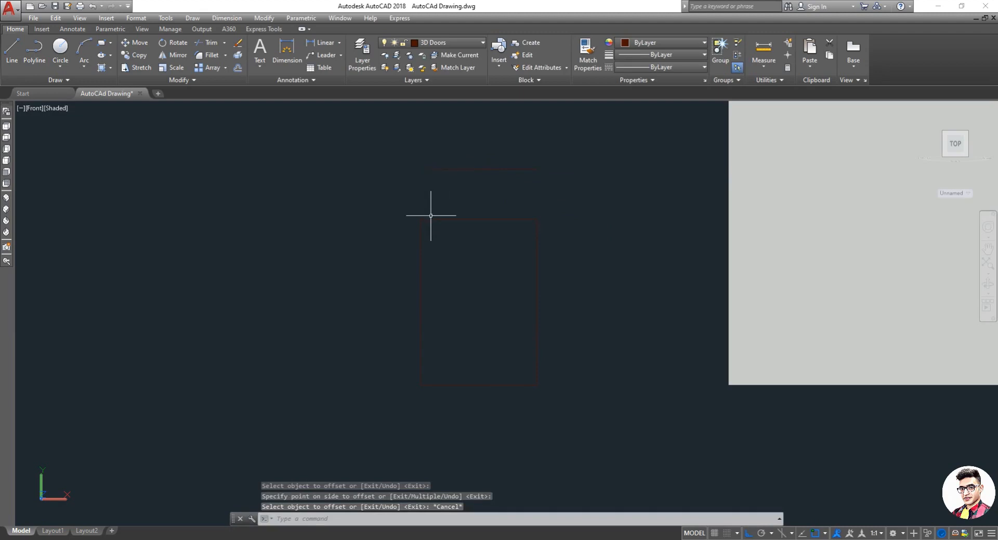
Step: Draw a three-point arc from the outline's top-left corner through the offset line's midpoint to the top-right corner
text(arc)
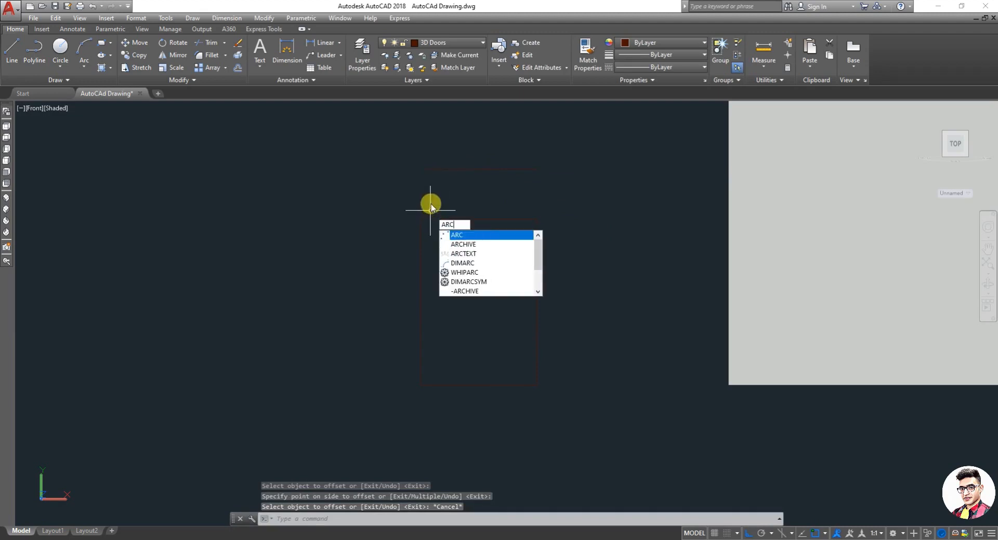
click(445, 234)
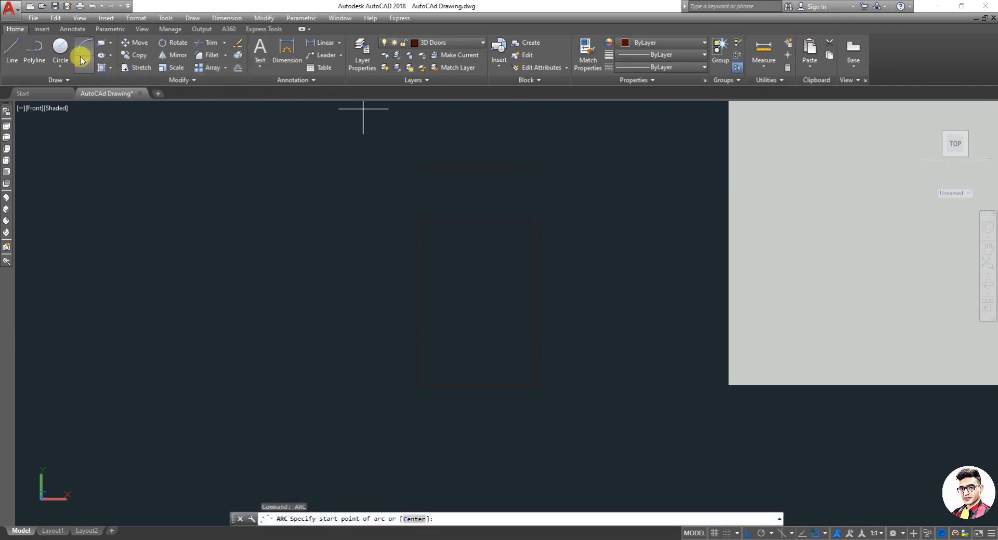
click(421, 217)
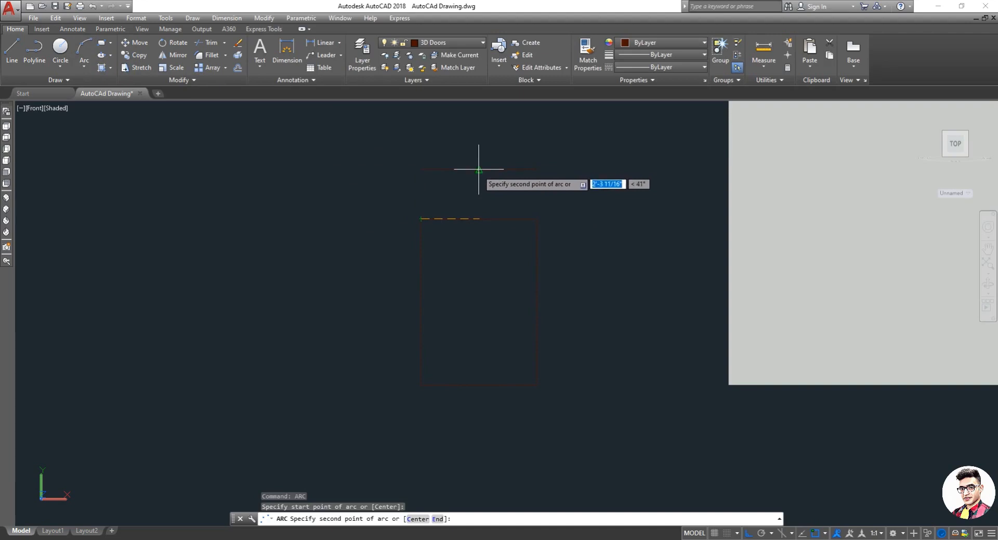
click(478, 169)
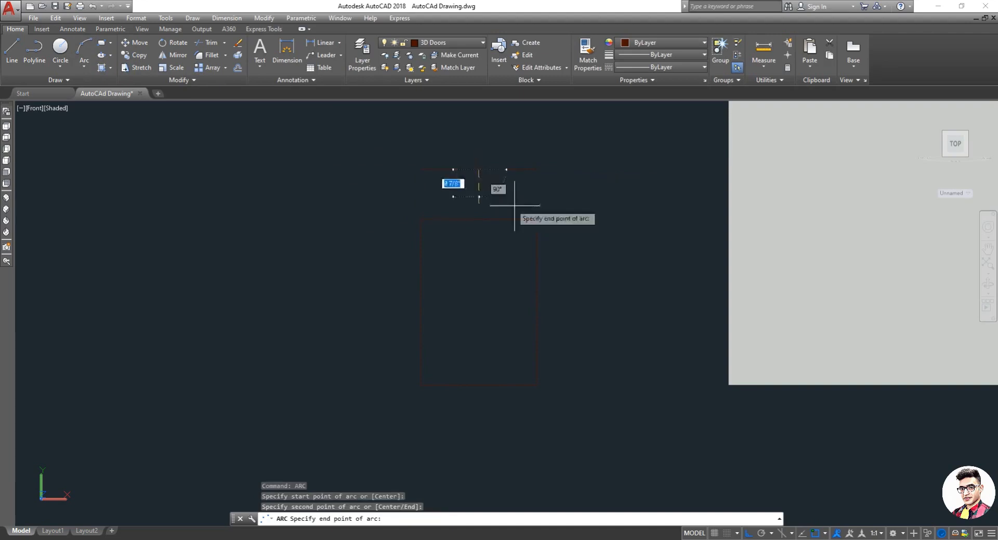
click(531, 221)
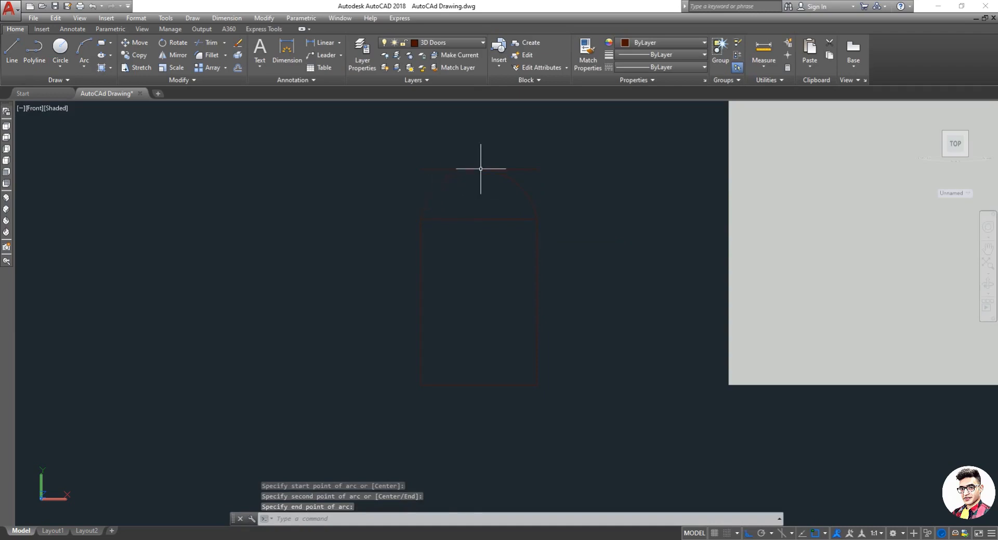
key(Escape)
Step: Erase the offset helper line above the outline
text(e)
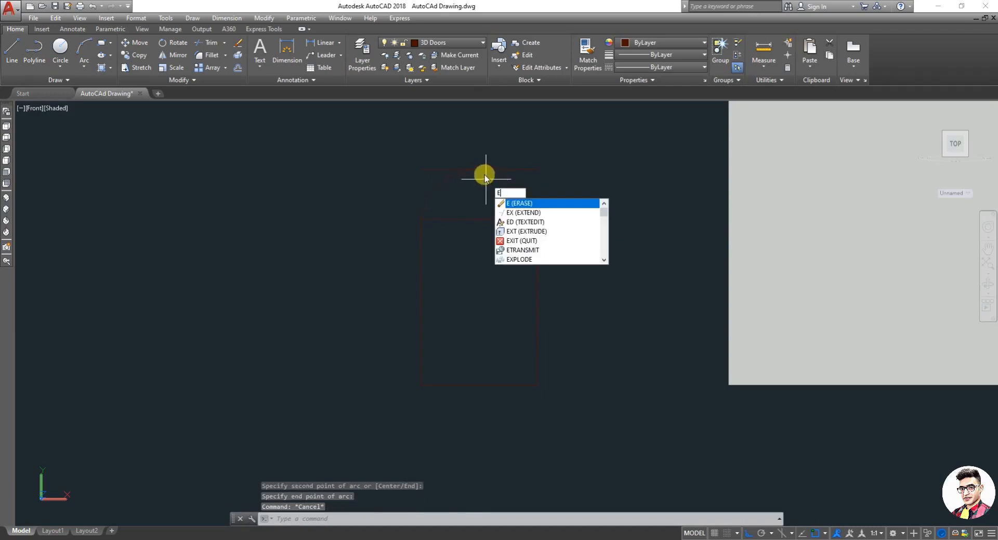
key(Return)
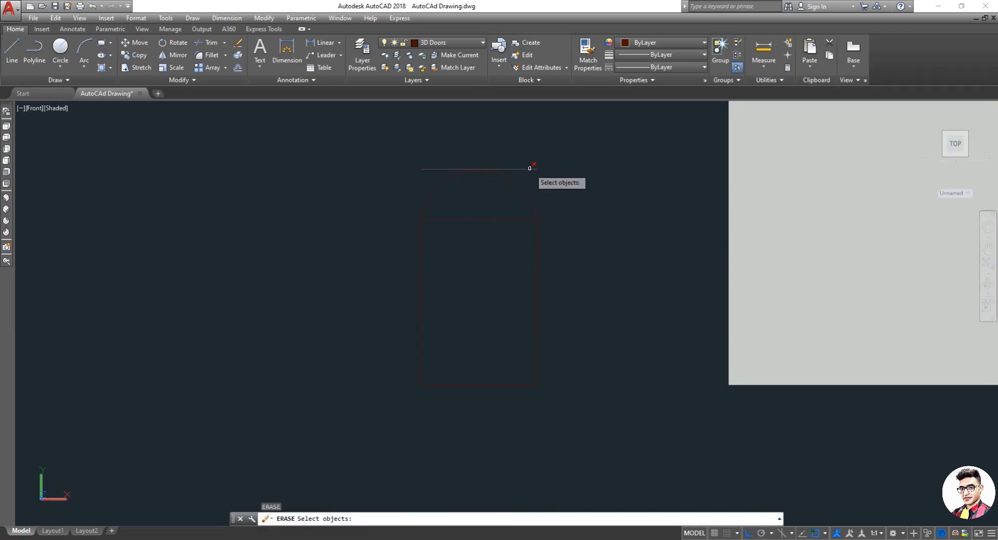
click(528, 168)
key(Return)
key(Escape)
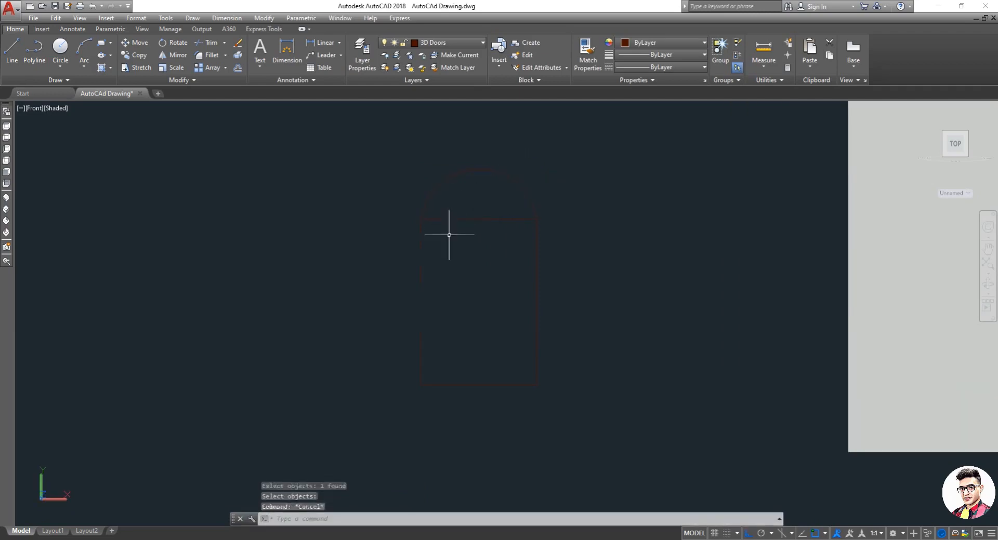
scroll(456, 231, down, 1)
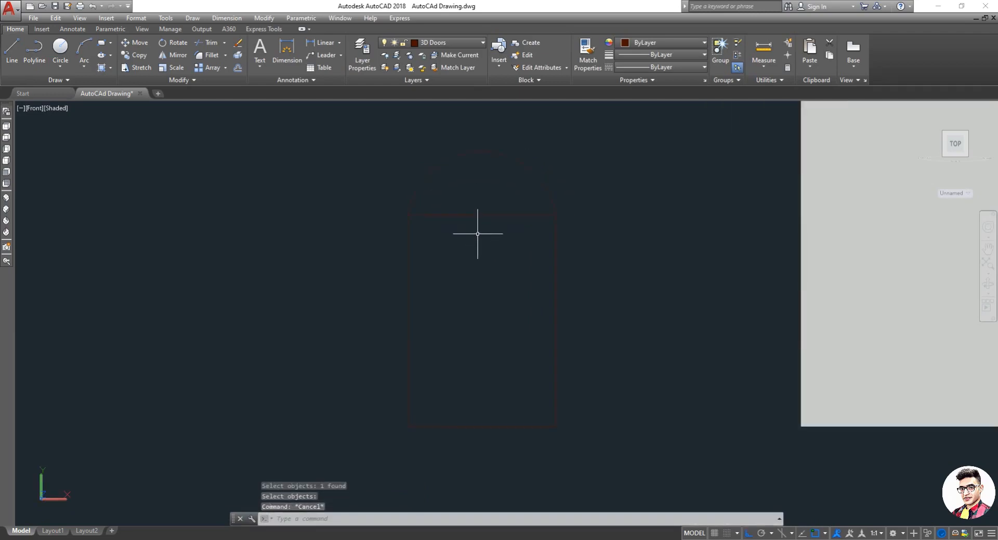
text(E)
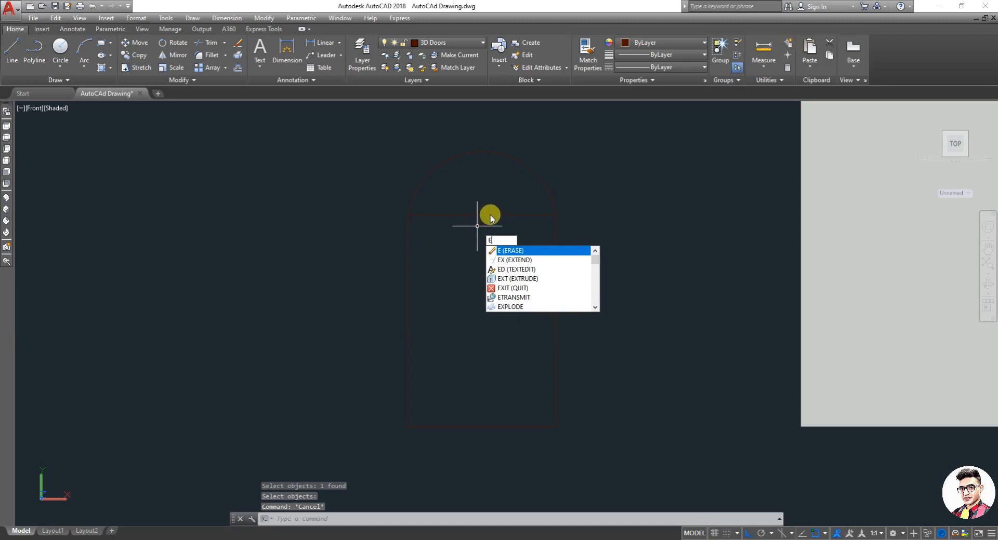
key(Escape)
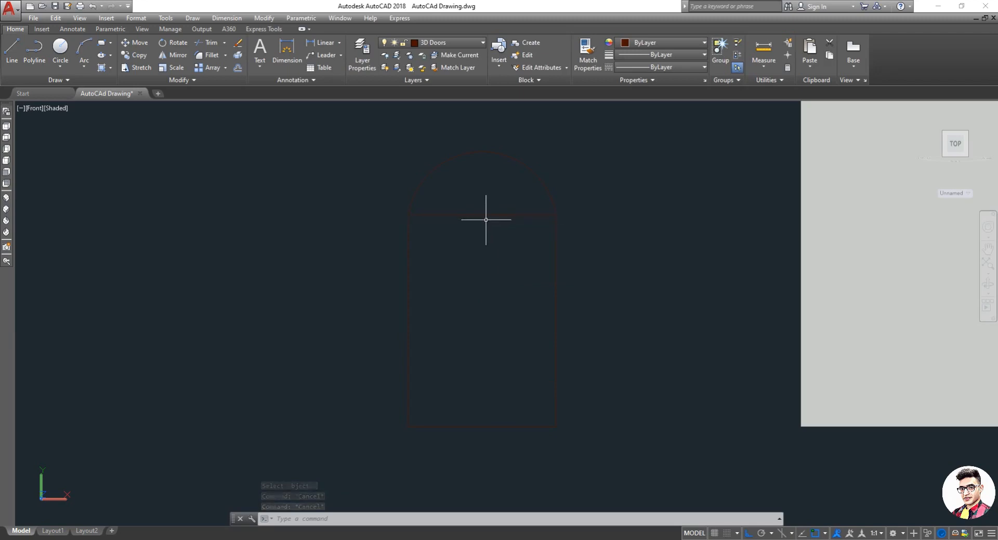
Step: Offset the arc and the outline's left, right and bottom edges 2" inward to form the frame's inner outline
key(Escape)
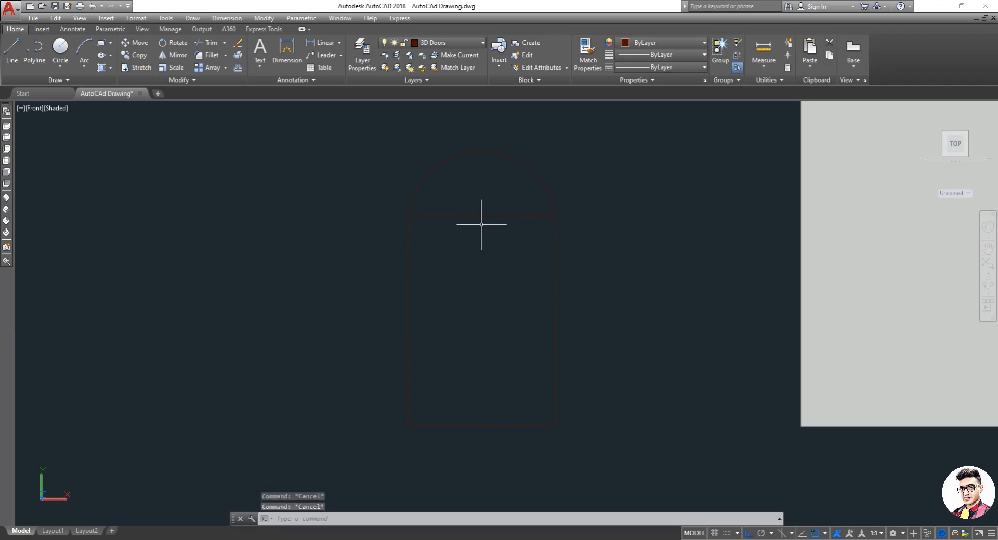
text(o)
key(Return)
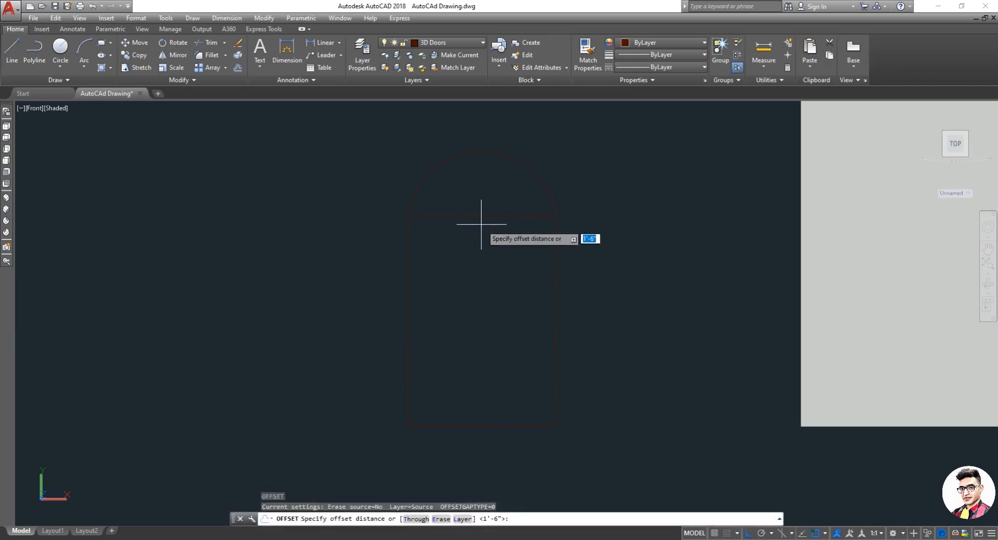
text(2")
key(Return)
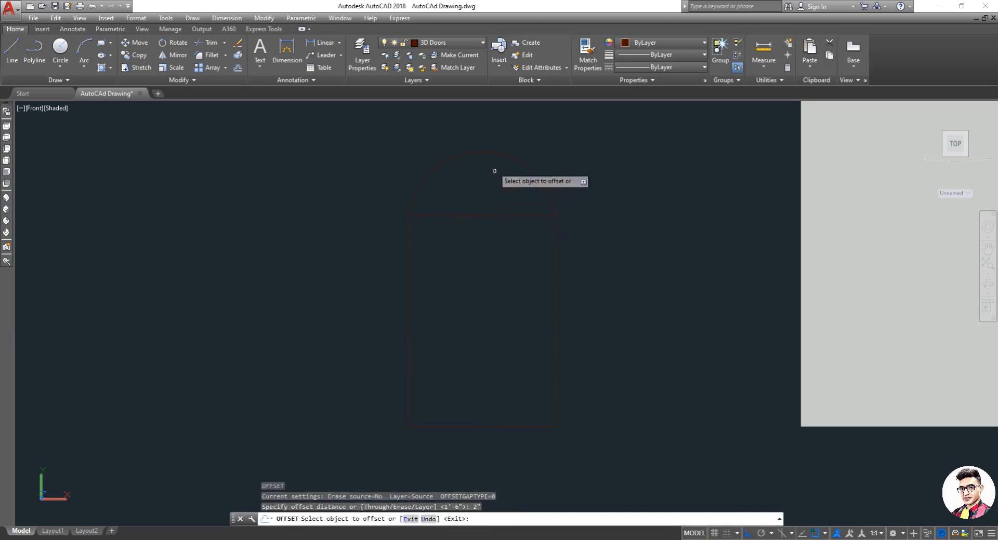
click(489, 151)
click(492, 182)
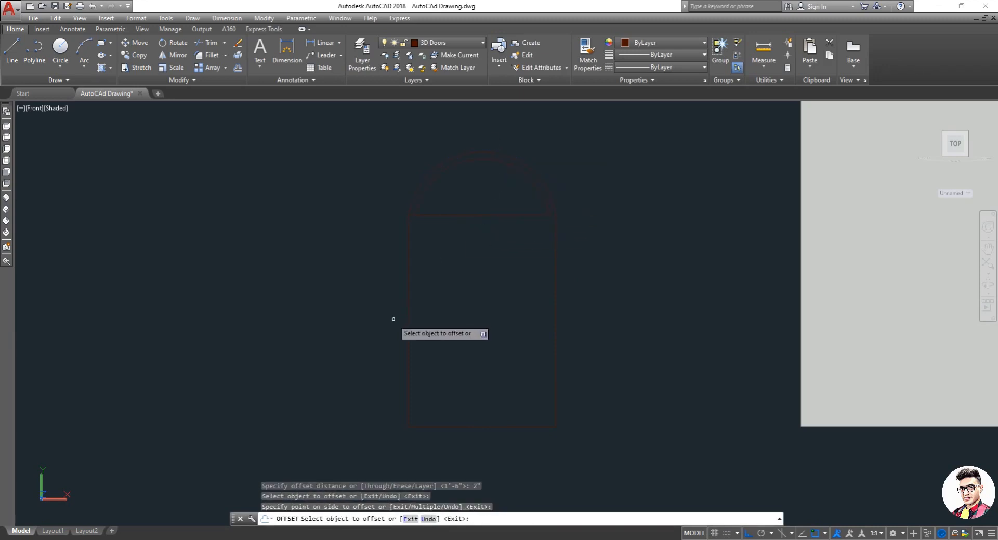
click(410, 321)
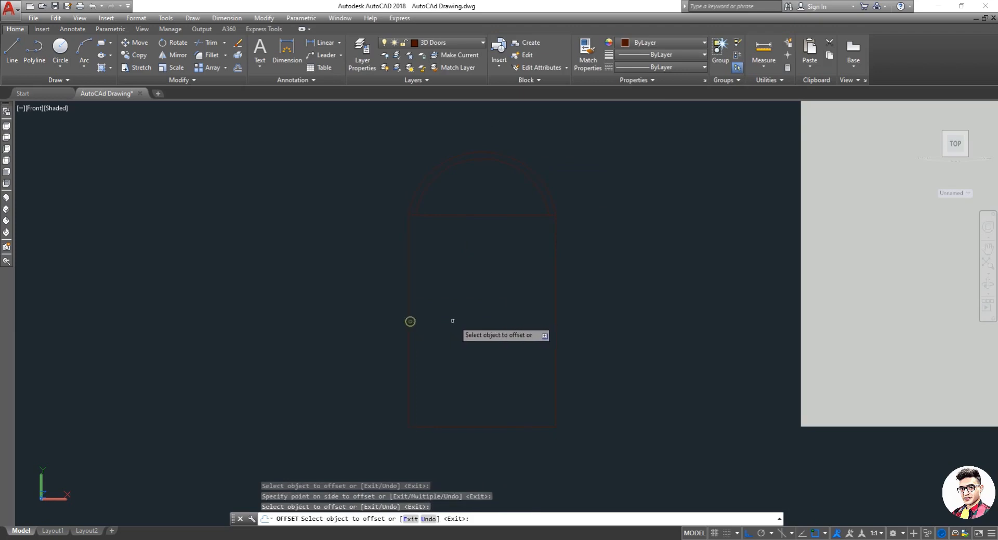
click(454, 322)
click(408, 323)
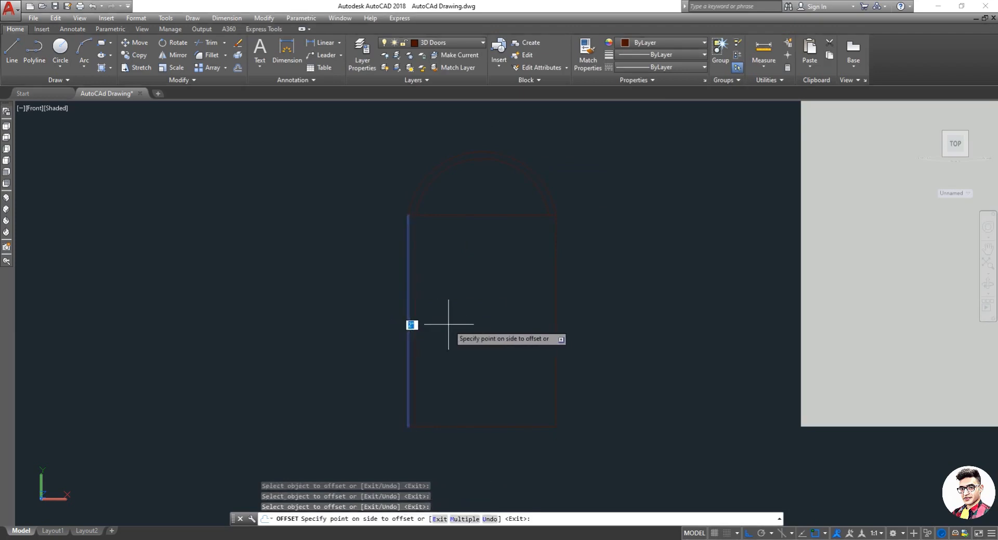
click(453, 323)
click(557, 325)
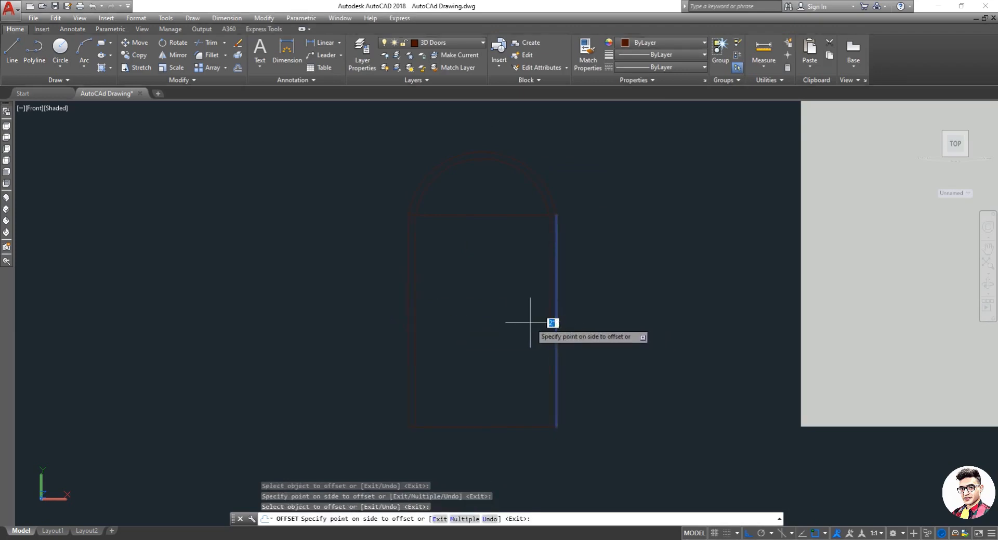
click(530, 325)
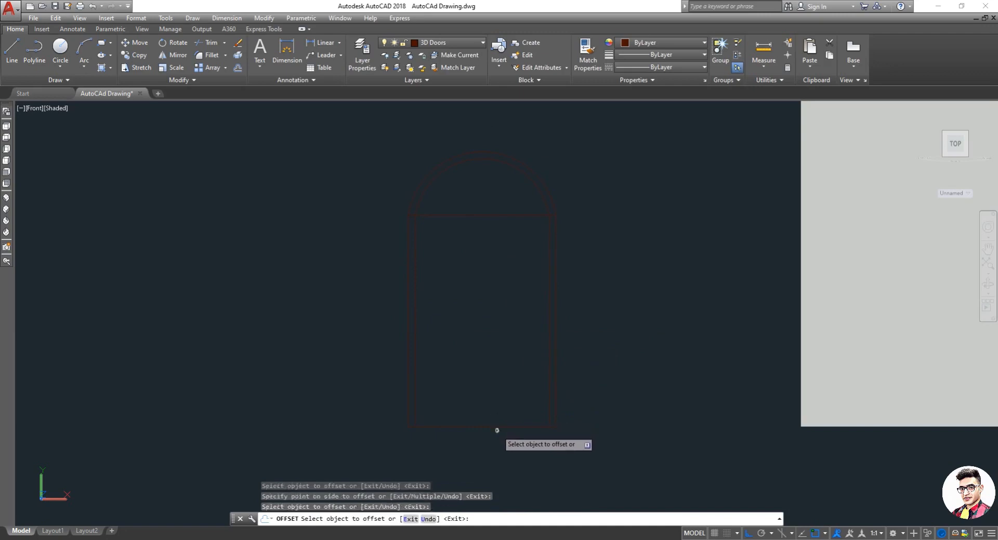
click(496, 427)
click(498, 411)
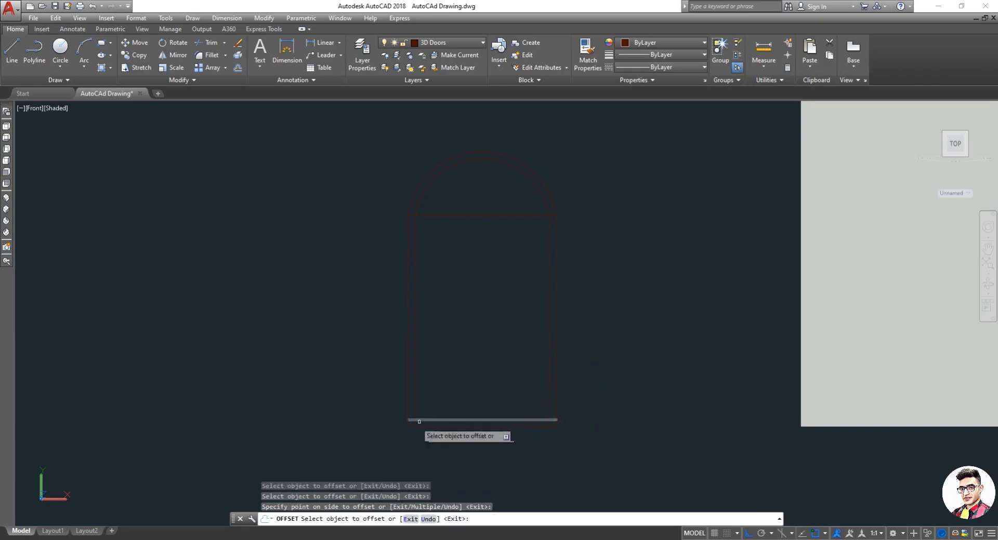
key(Escape)
Step: Fillet the inner outline's bottom-left corner with a radius of 0
scroll(404, 426, up, 3)
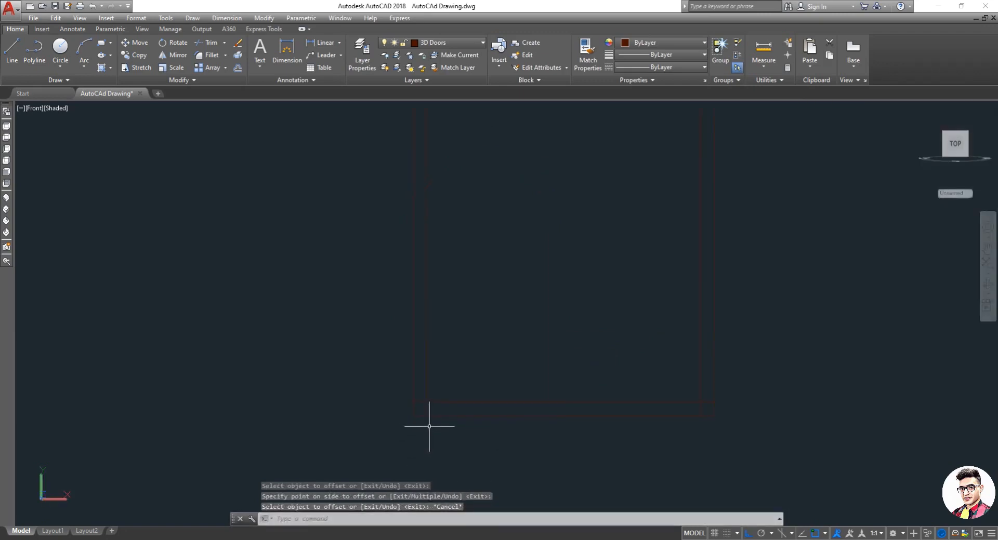
text(f)
key(Return)
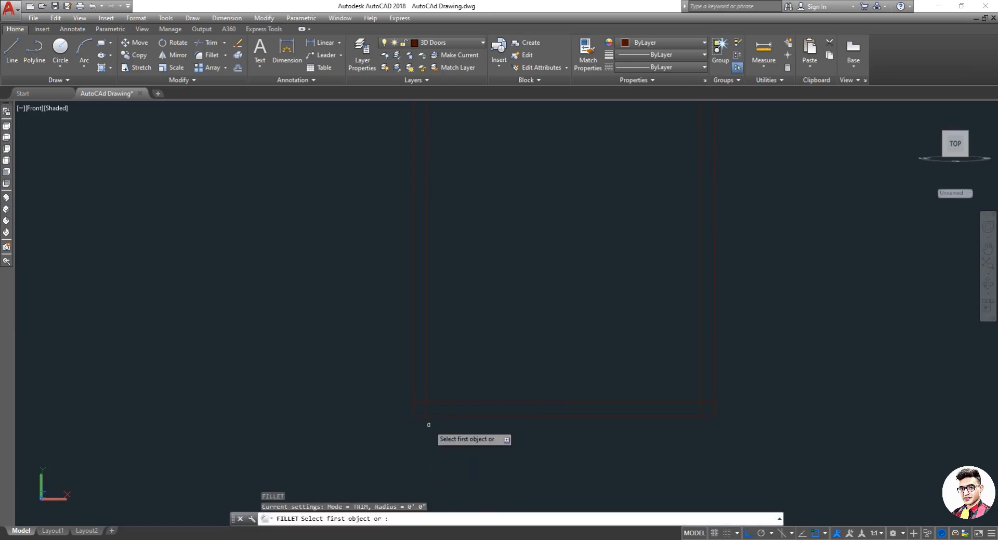
text(4)
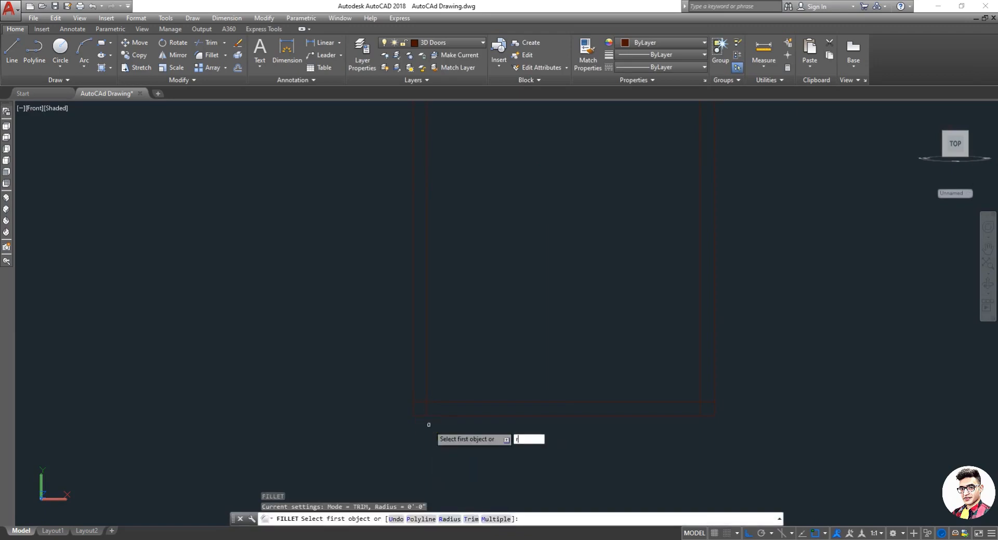
key(Return)
text(0'-0")
key(Return)
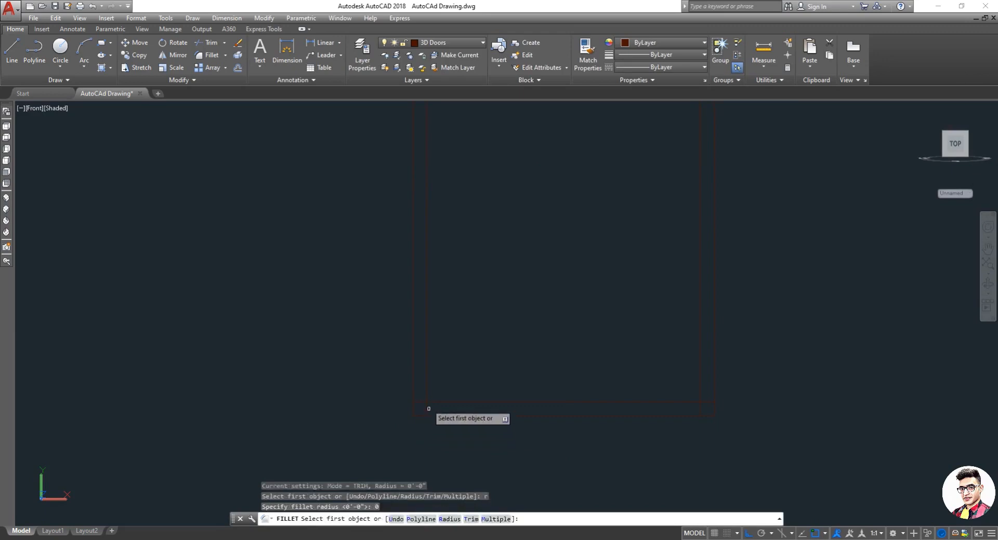
click(426, 395)
click(438, 402)
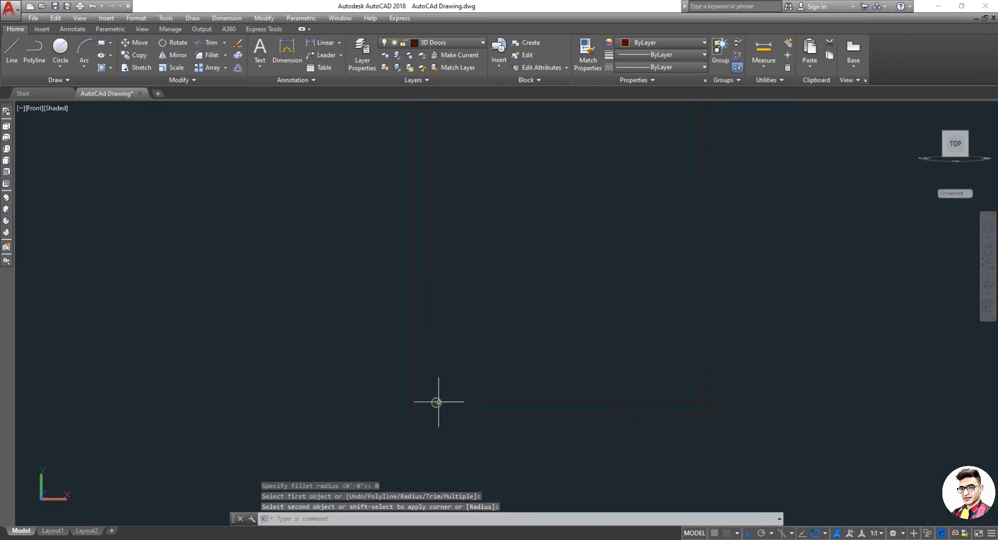
Step: Fillet the inner outline's bottom-right corner the same way
key(Return)
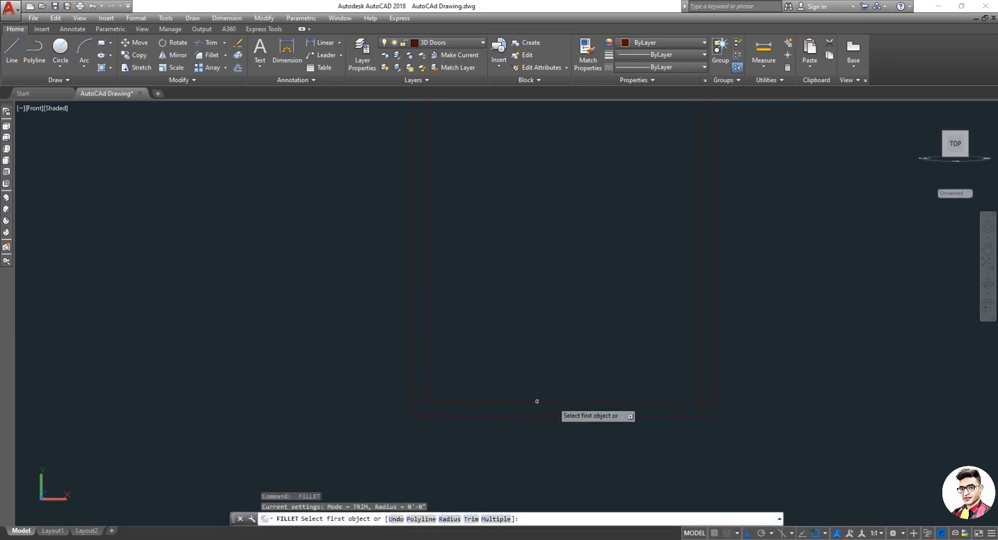
click(700, 381)
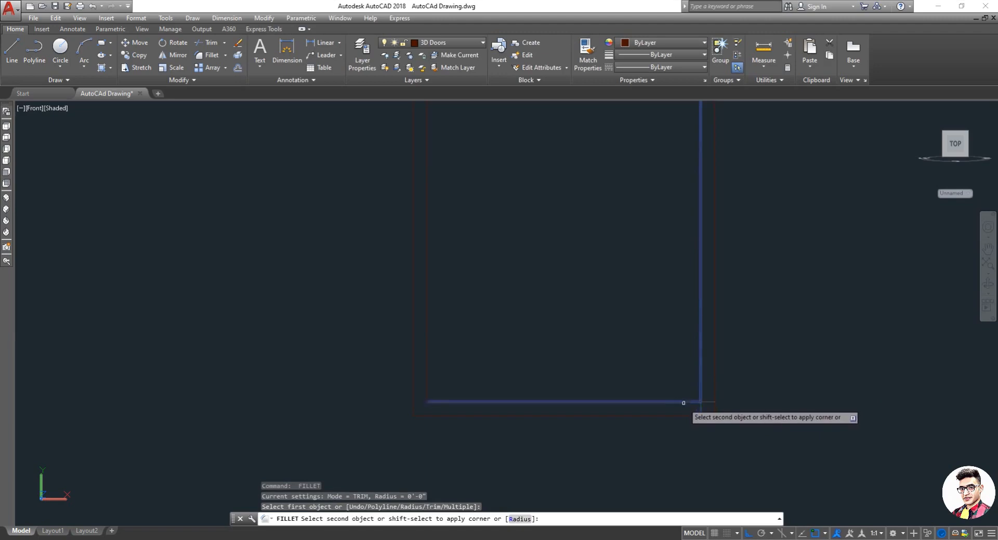
click(684, 402)
scroll(675, 240, up, 3)
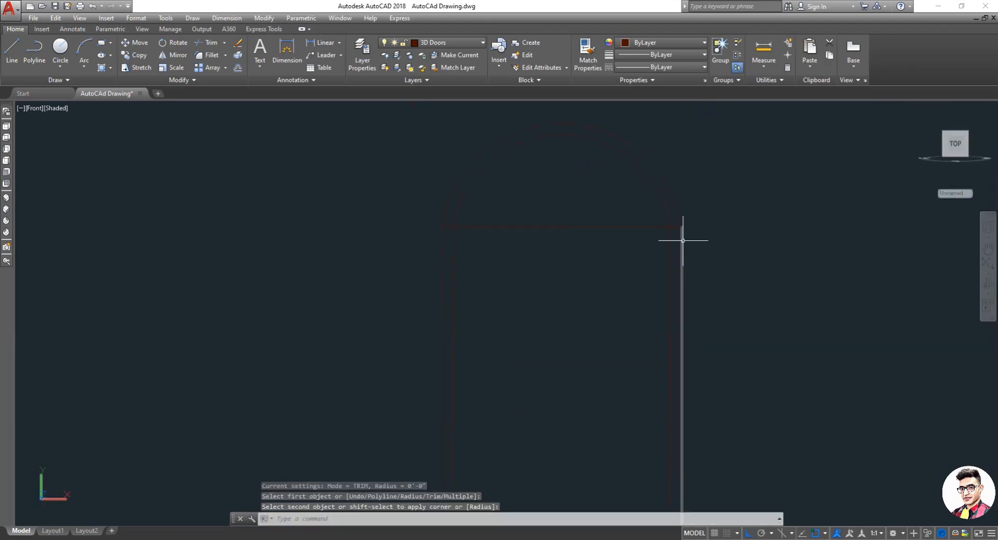
key(Escape)
Step: Trim the overlapping line segments where the inner outline meets the top edge at both upper corners
scroll(673, 252, up, 3)
text(t)
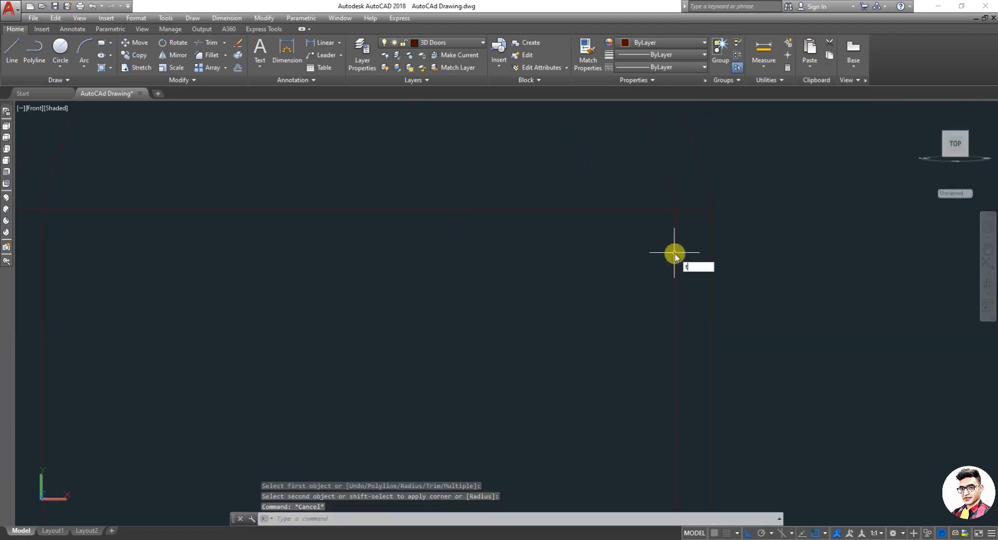
key(Return)
key(Return)
click(692, 202)
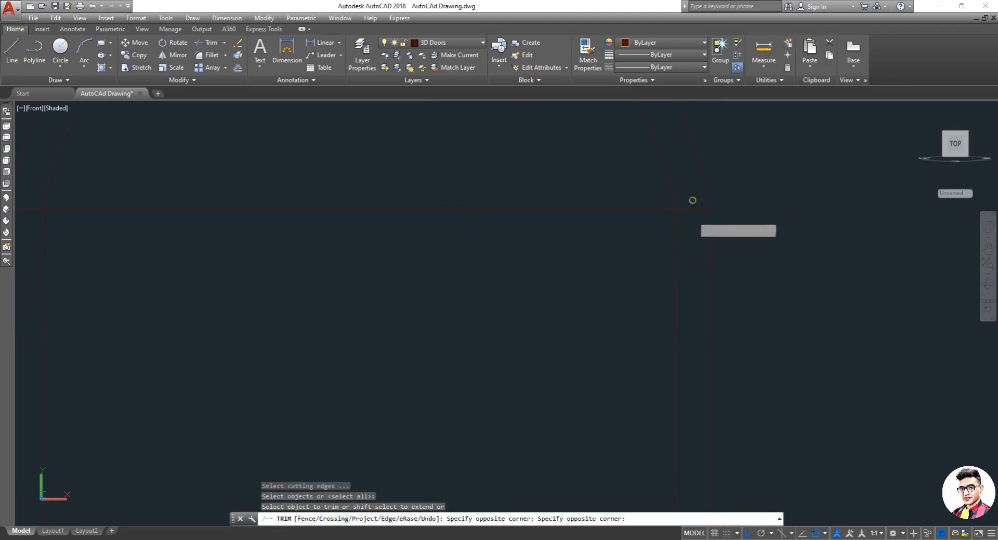
click(692, 218)
click(693, 217)
click(691, 198)
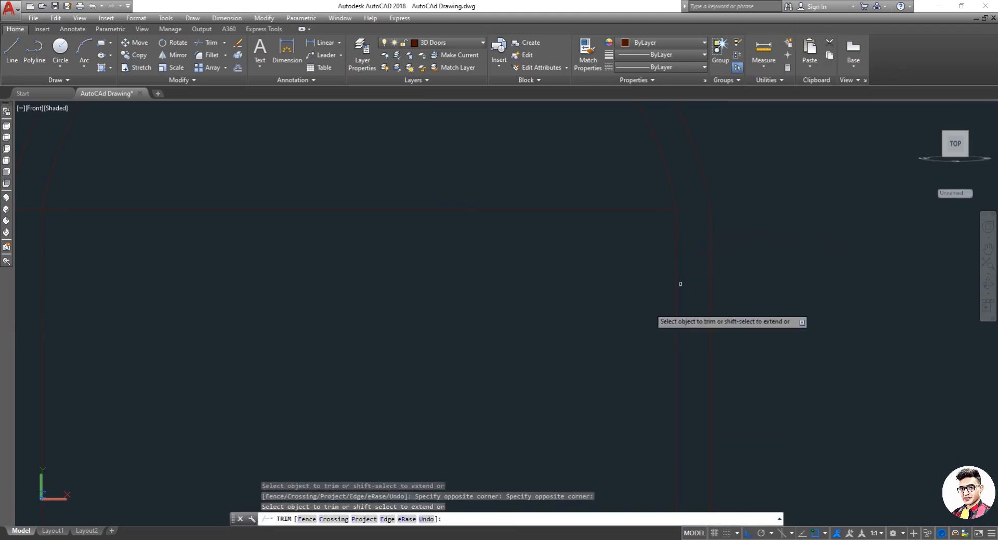
scroll(586, 313, down, 4)
scroll(407, 284, up, 3)
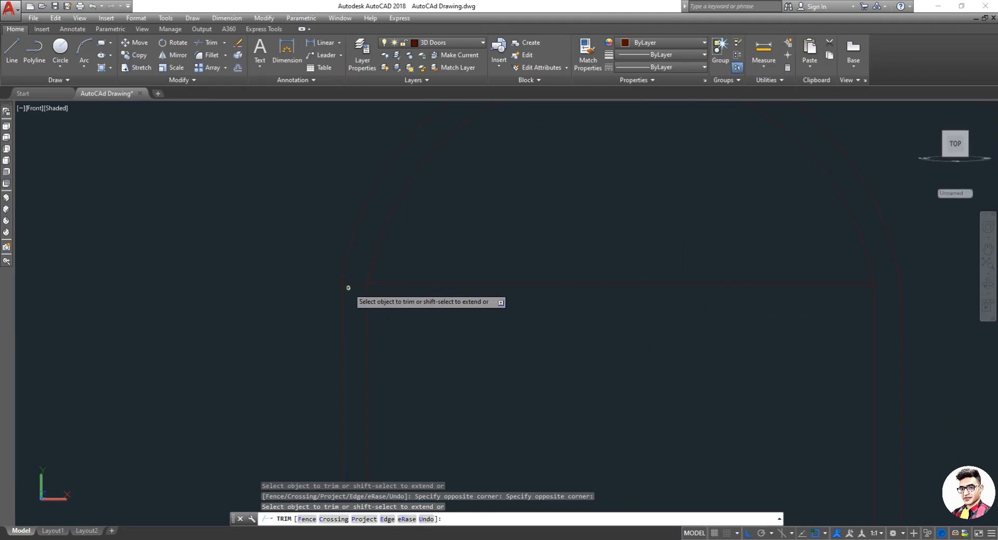
click(349, 290)
click(353, 273)
key(Escape)
Step: Draw a vertical line from the top horizontal edge down to the inner bottom edge through the window's centre
scroll(439, 322, down, 5)
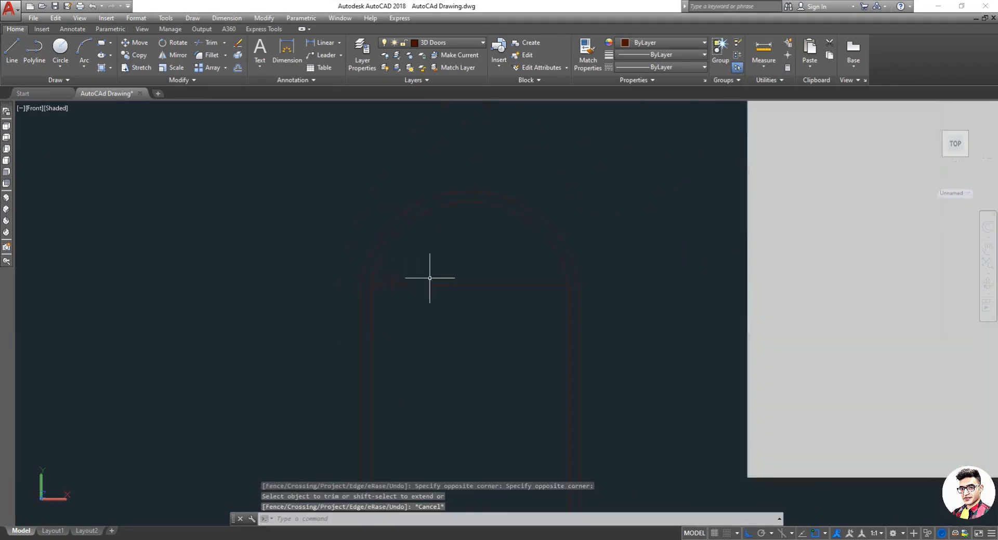
scroll(439, 322, up, 2)
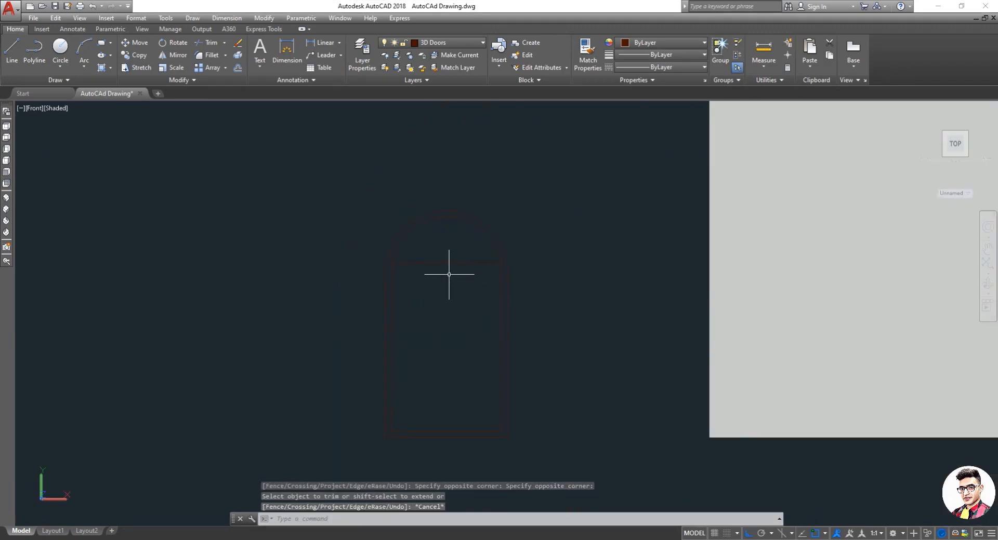
scroll(441, 267, up, 3)
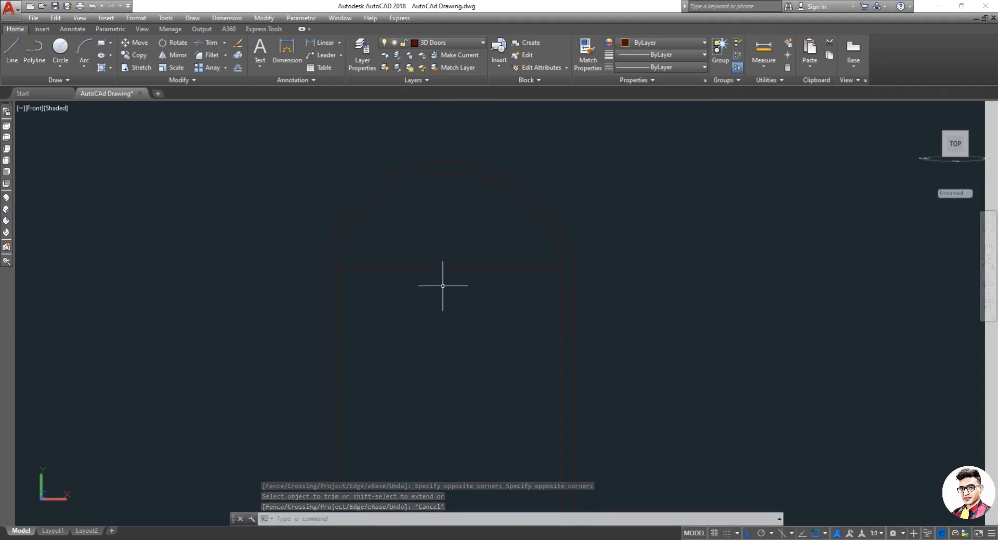
text(l)
key(Return)
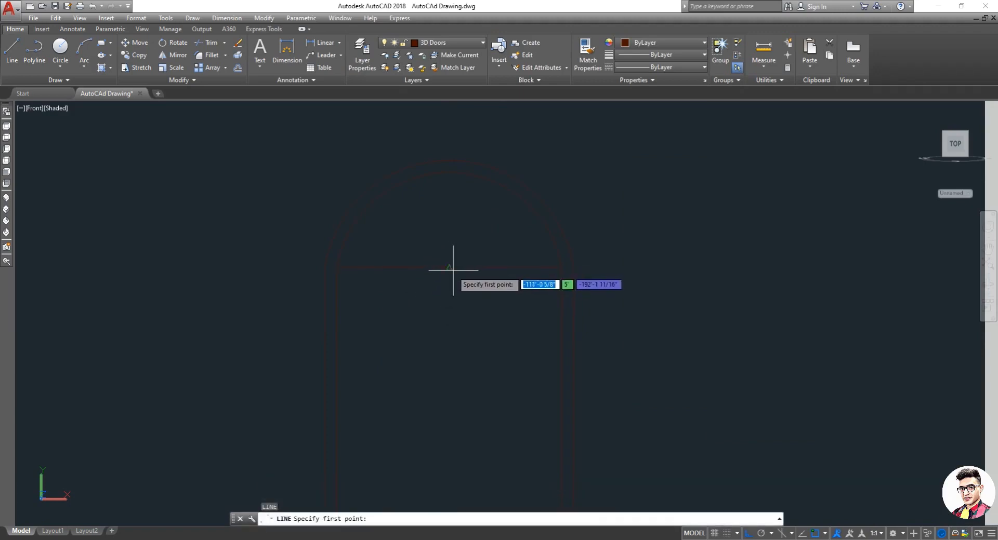
click(453, 271)
scroll(453, 292, down, 3)
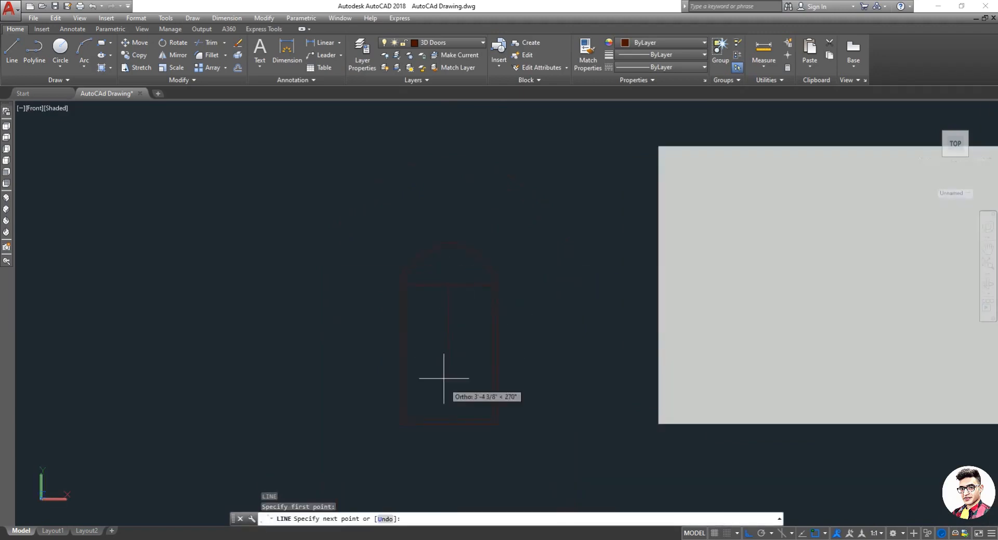
click(449, 420)
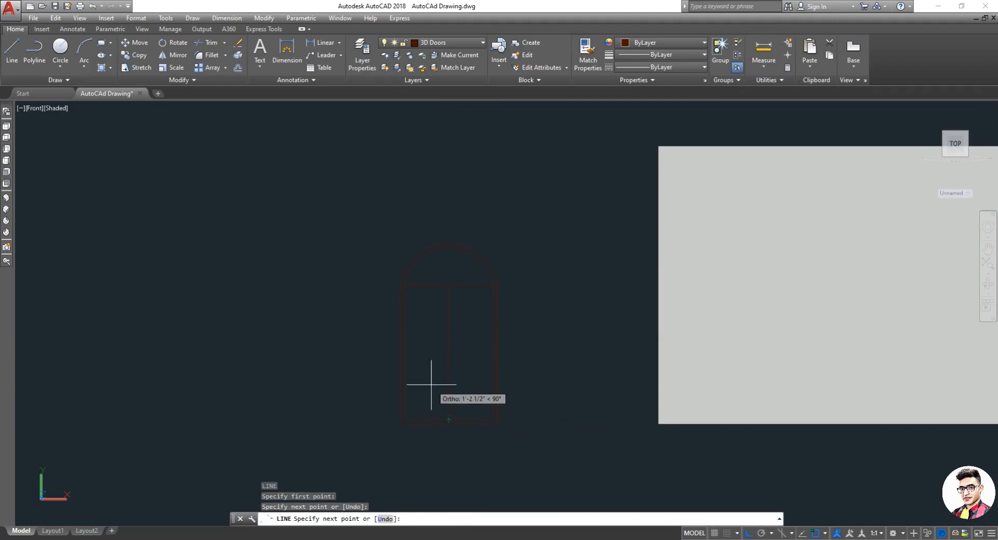
key(Escape)
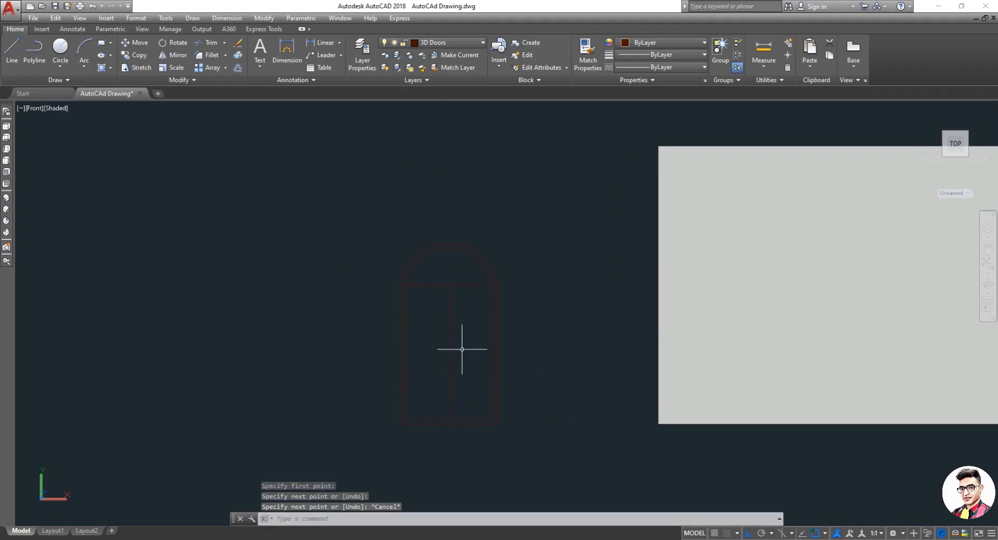
key(Return)
click(492, 352)
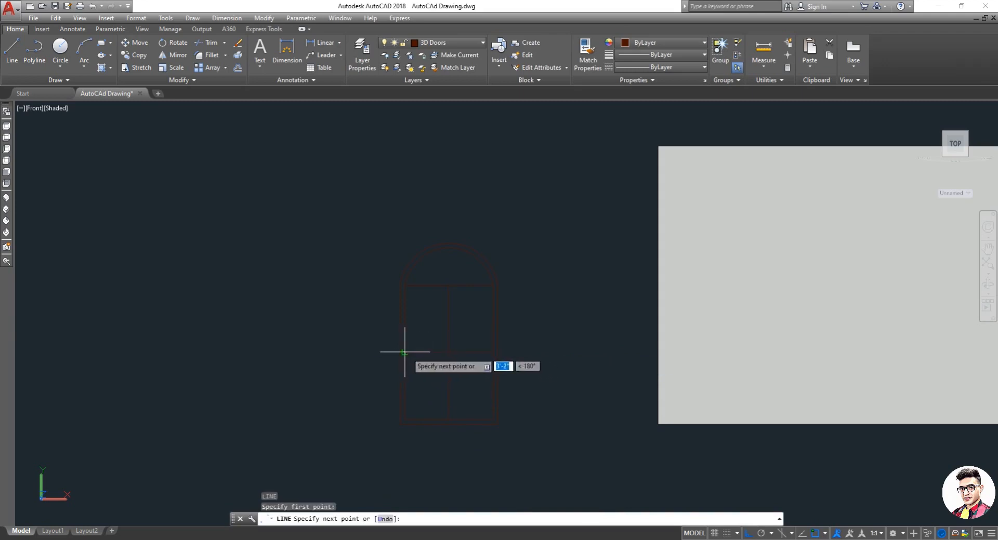
key(Escape)
scroll(431, 366, up, 2)
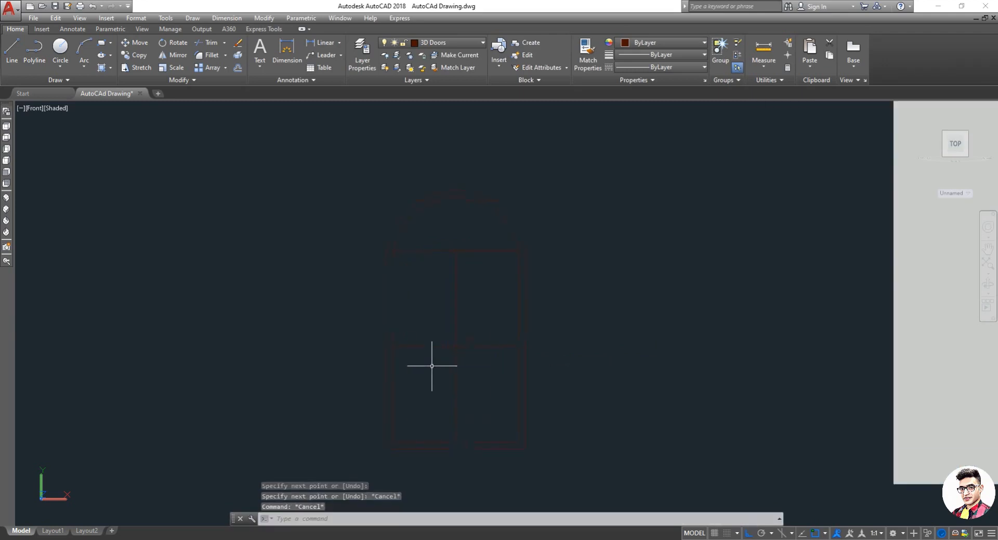
Step: Try offsetting the central line by 2 and undo the offset
text(o)
key(Return)
text(2)
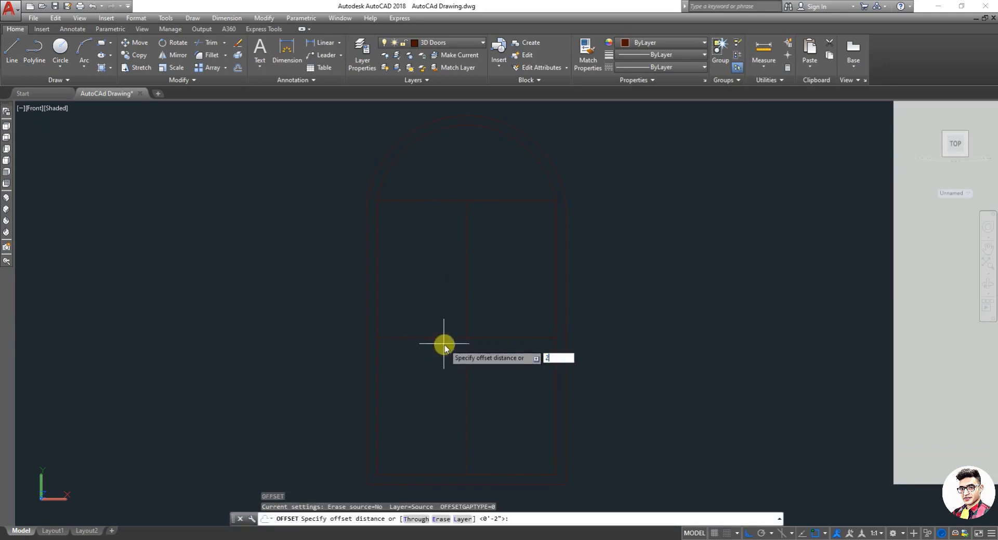
key(Return)
click(484, 337)
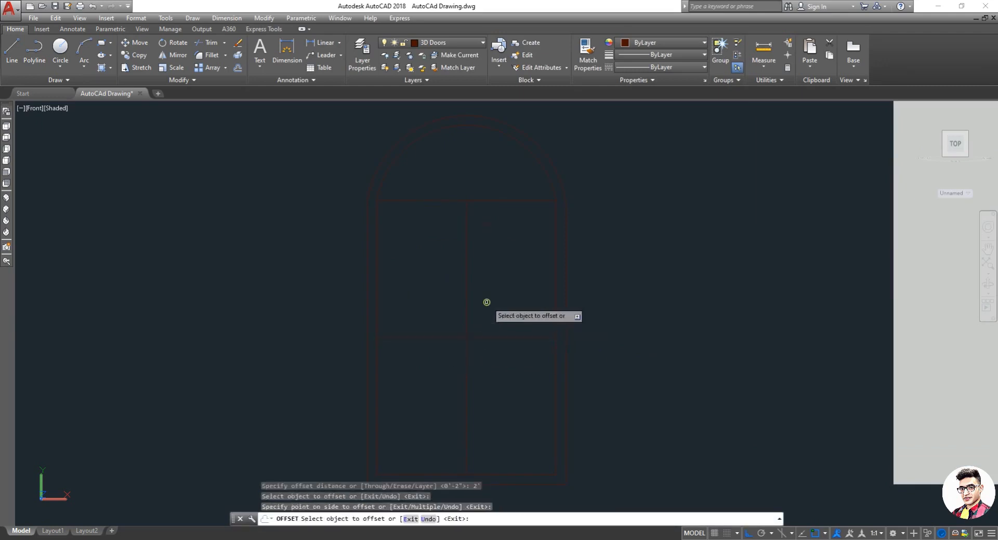
click(485, 331)
key(ctrl+z)
key(Escape)
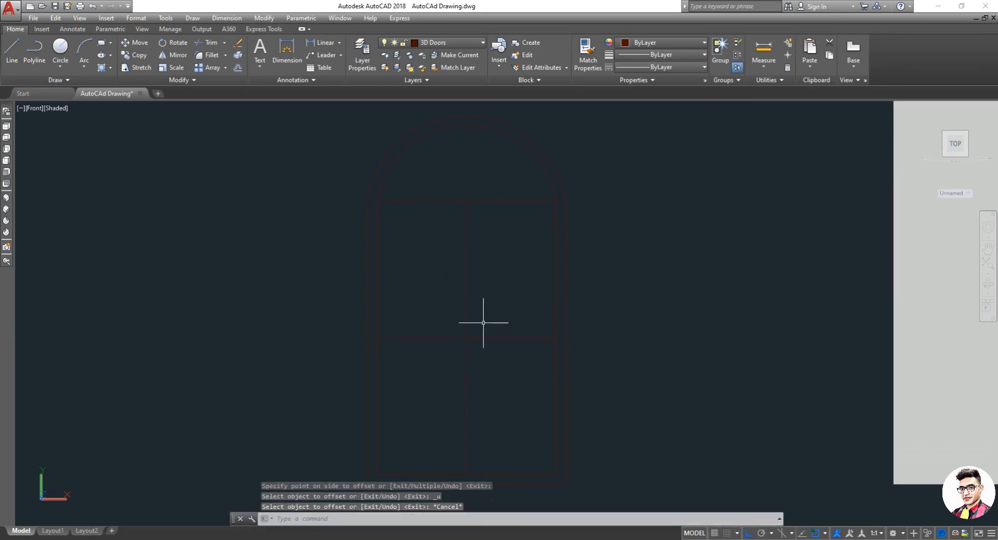
Step: Offset the central vertical line 2" to each side to form the mullion
key(Return)
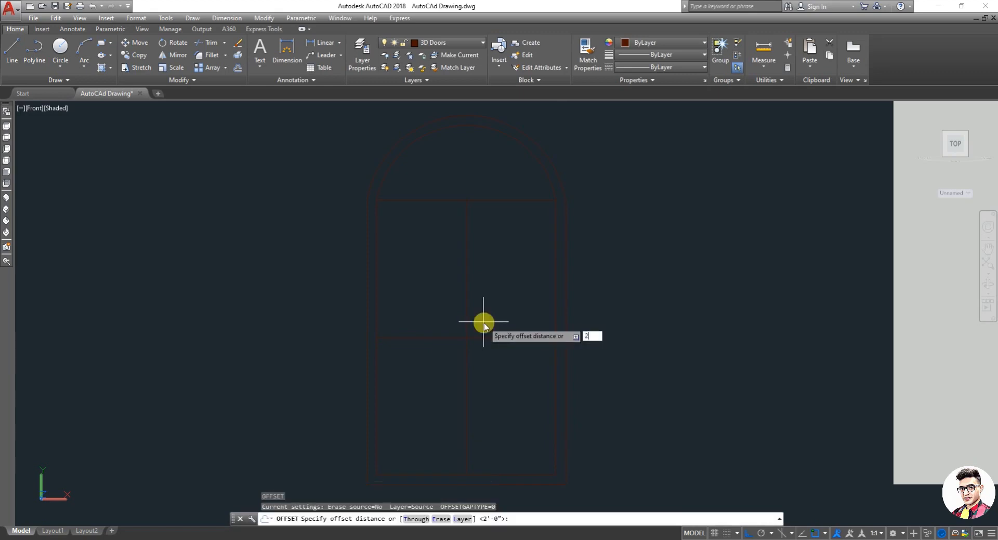
text(2")
key(Return)
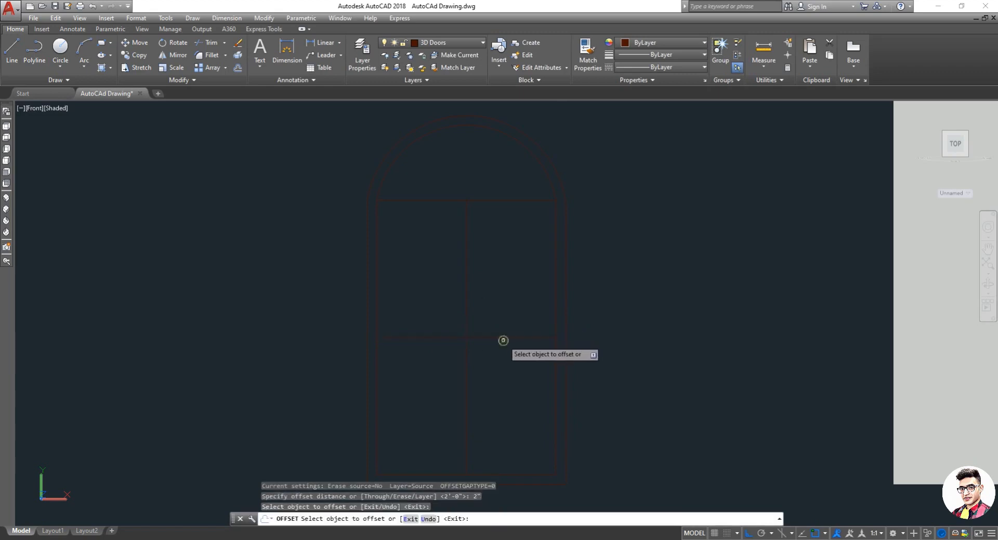
click(505, 339)
click(508, 327)
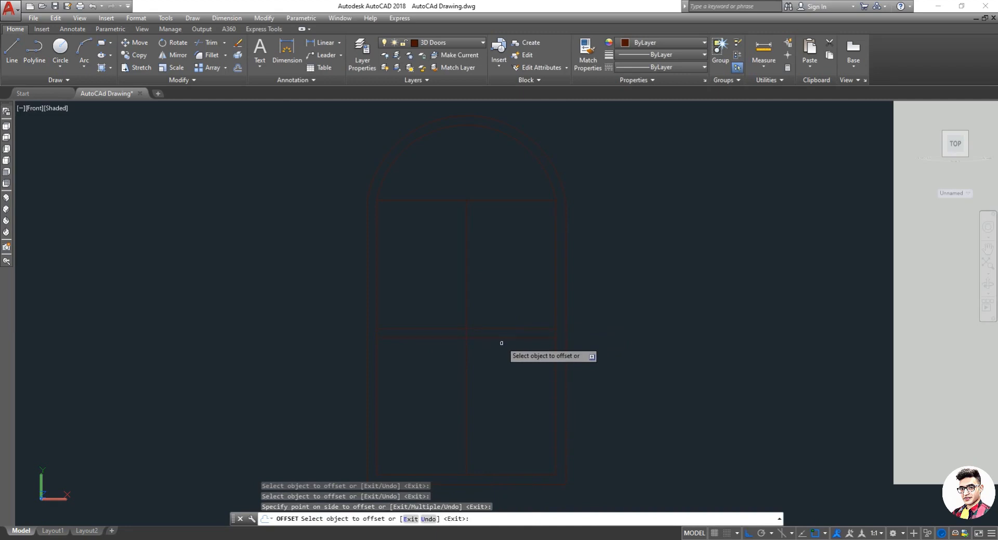
click(506, 337)
click(508, 359)
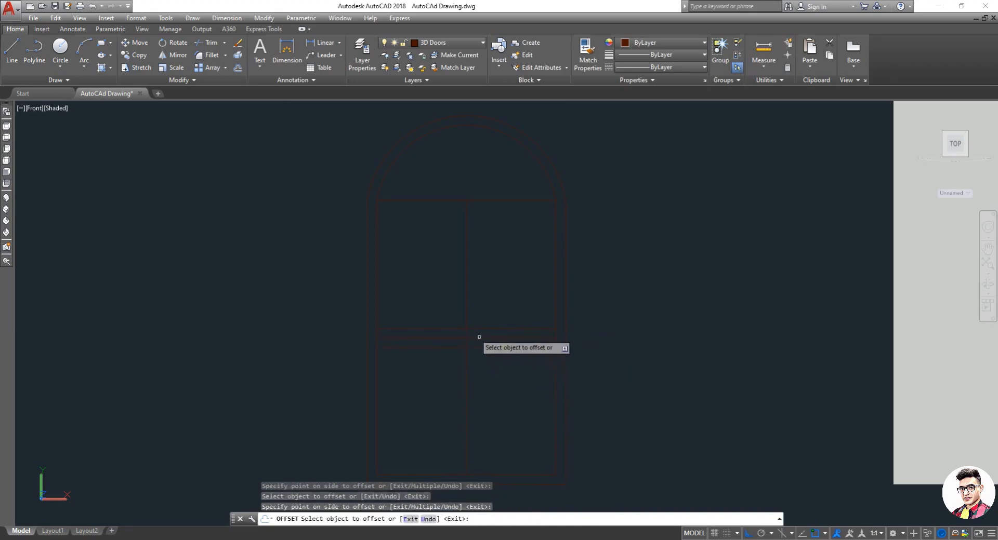
Step: Offset the horizontal transom line 2" above and below
click(468, 318)
click(447, 314)
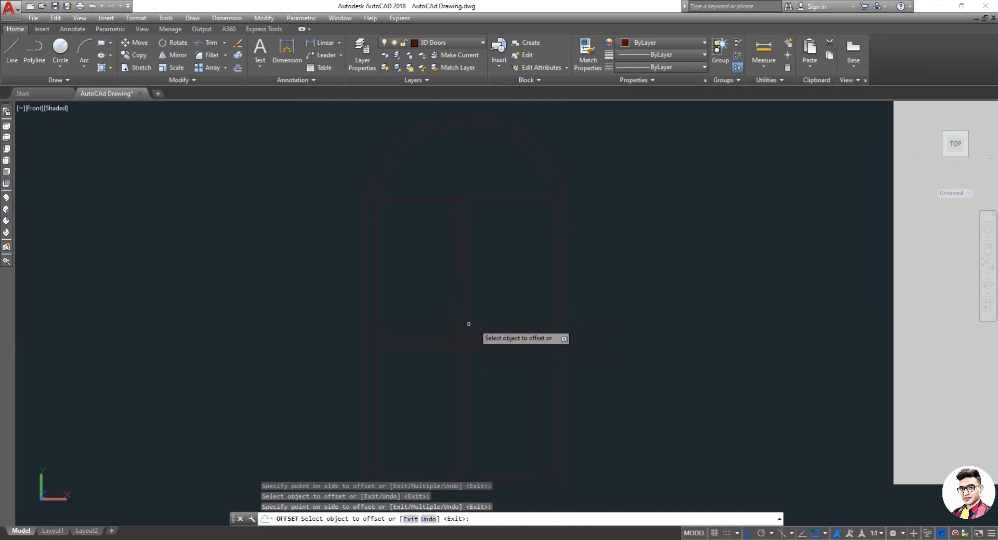
click(467, 328)
click(516, 329)
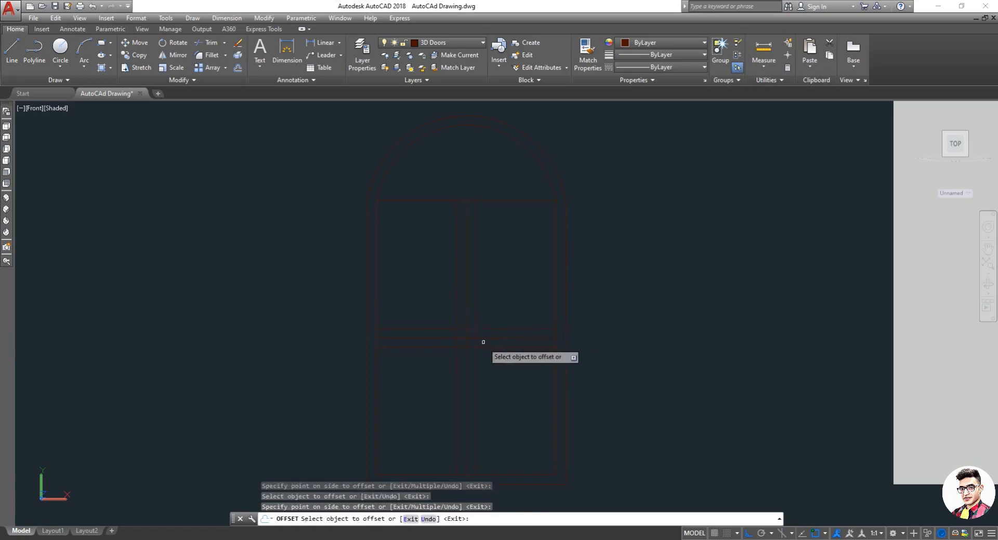
key(Escape)
Step: Erase the original central vertical line and the middle transom line between the offsets
scroll(480, 343, up, 3)
text(e)
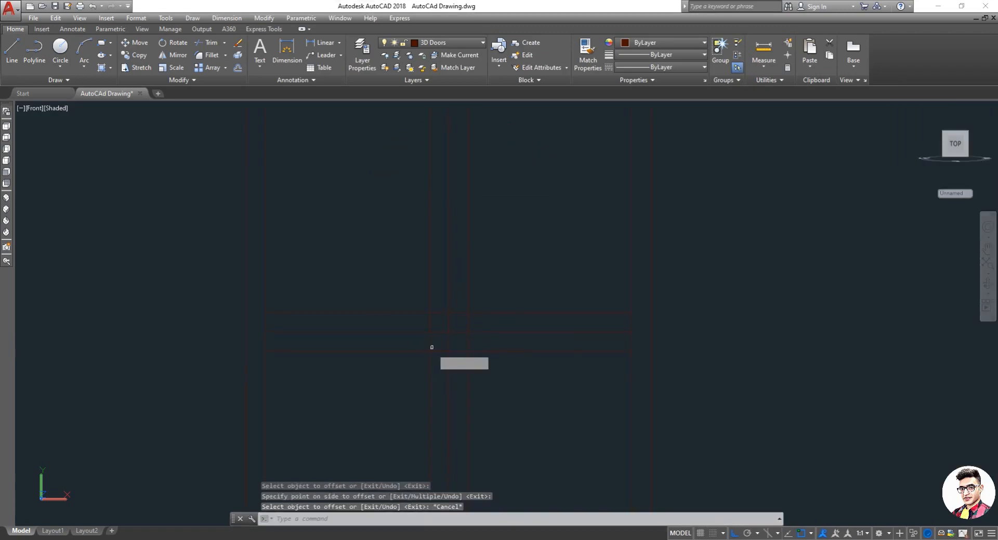
key(Return)
click(458, 342)
click(439, 325)
key(Return)
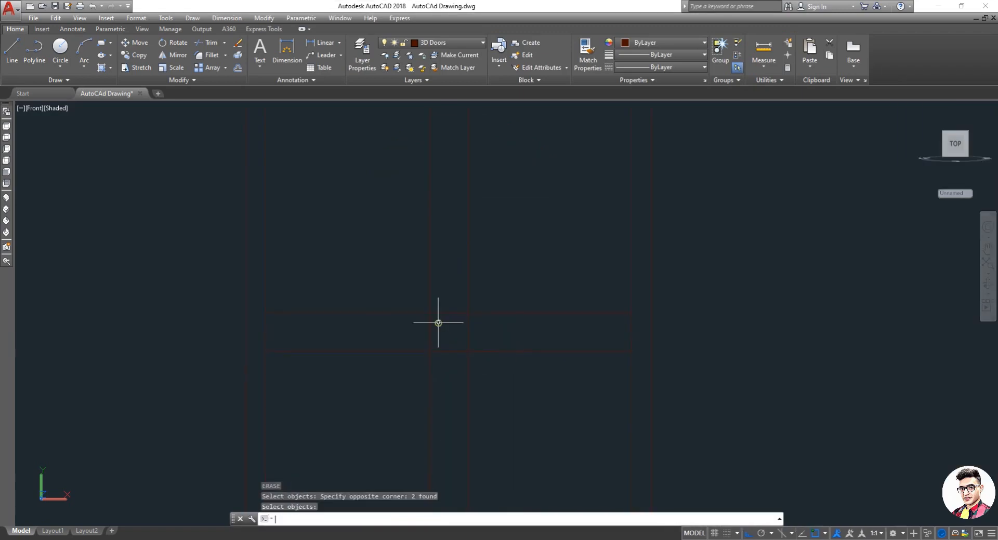
Step: Offset the upper and lower transom lines 1" outward
key(Escape)
text(o)
key(Return)
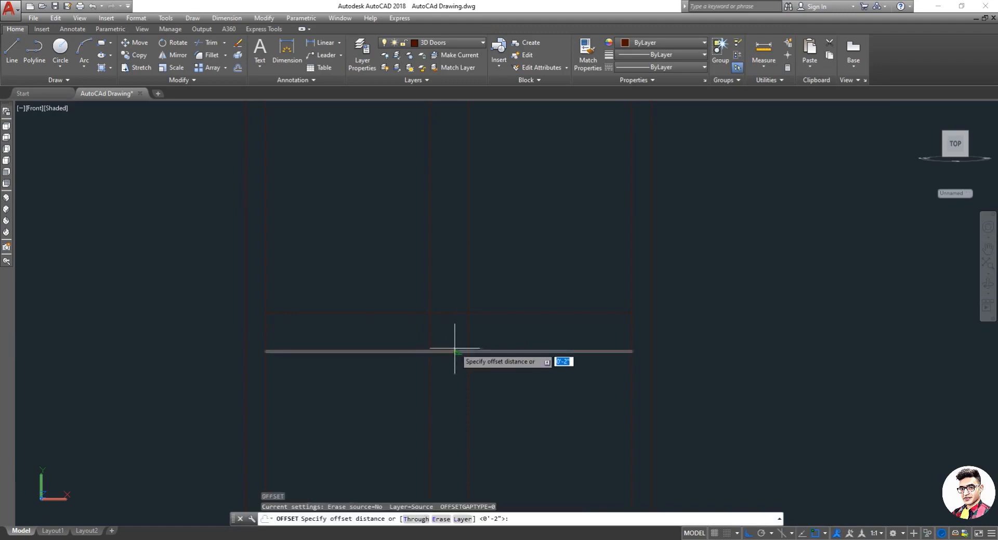
text(1)
key(Return)
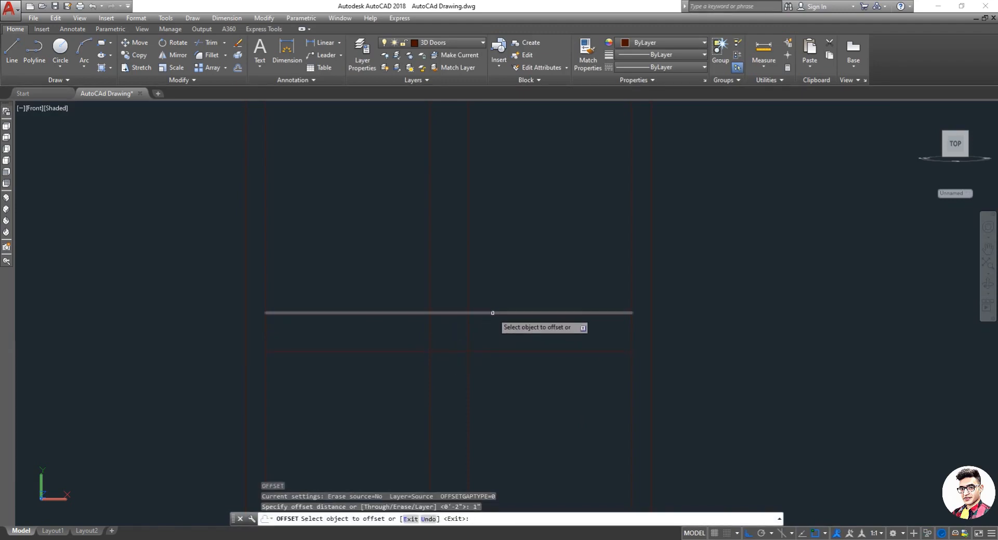
click(491, 313)
click(492, 286)
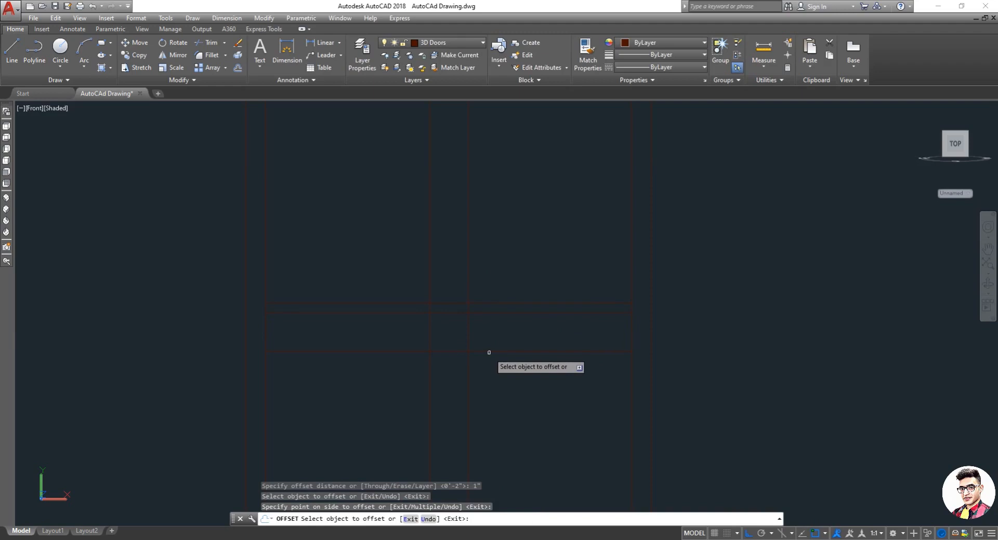
click(489, 353)
click(484, 387)
key(Escape)
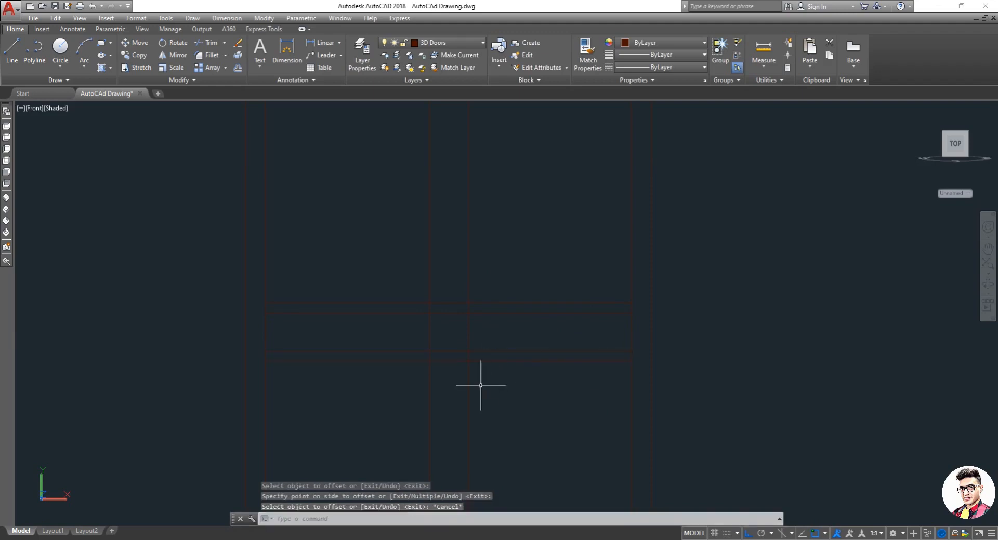
Step: Trim the line segments crossed along the new outer transom lines across the window
text(TR)
key(Return)
key(Return)
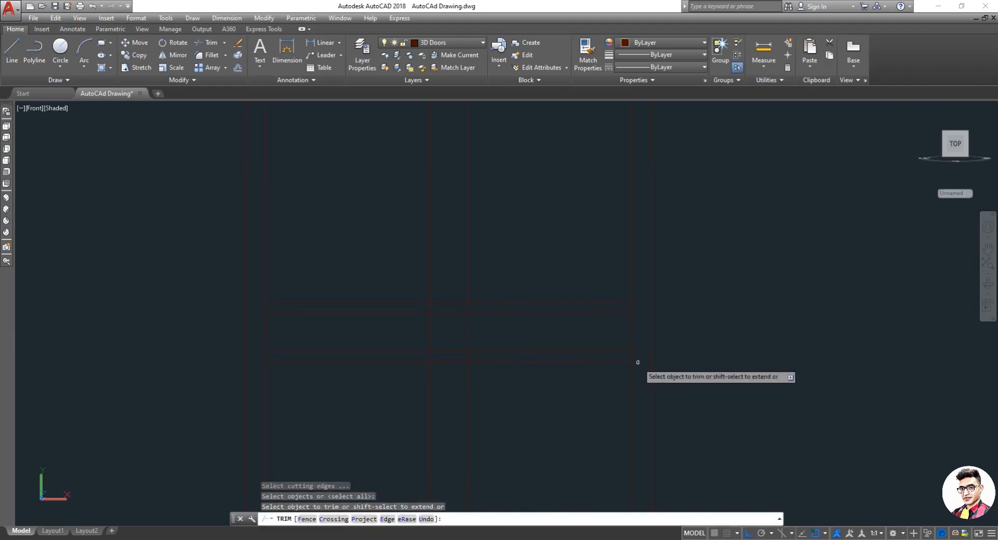
click(637, 357)
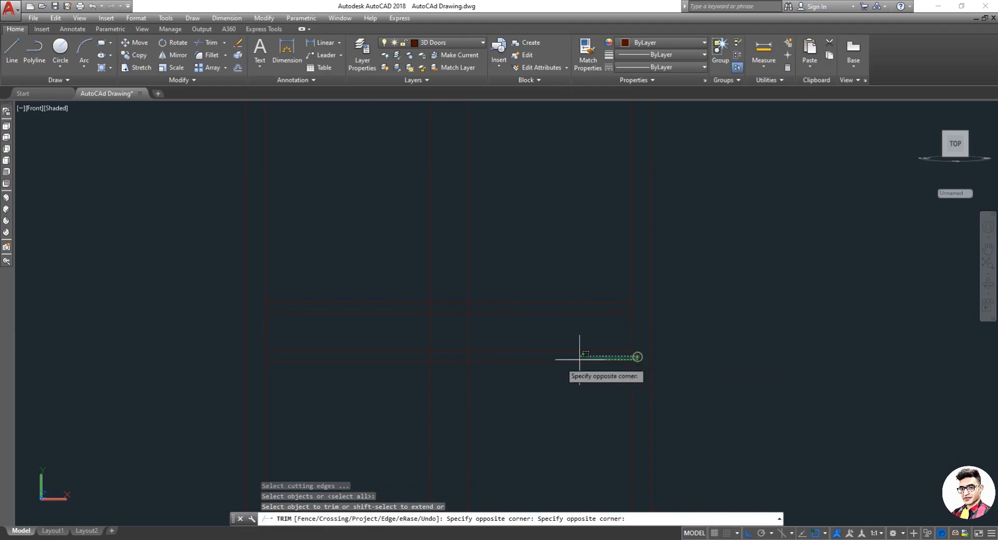
click(253, 359)
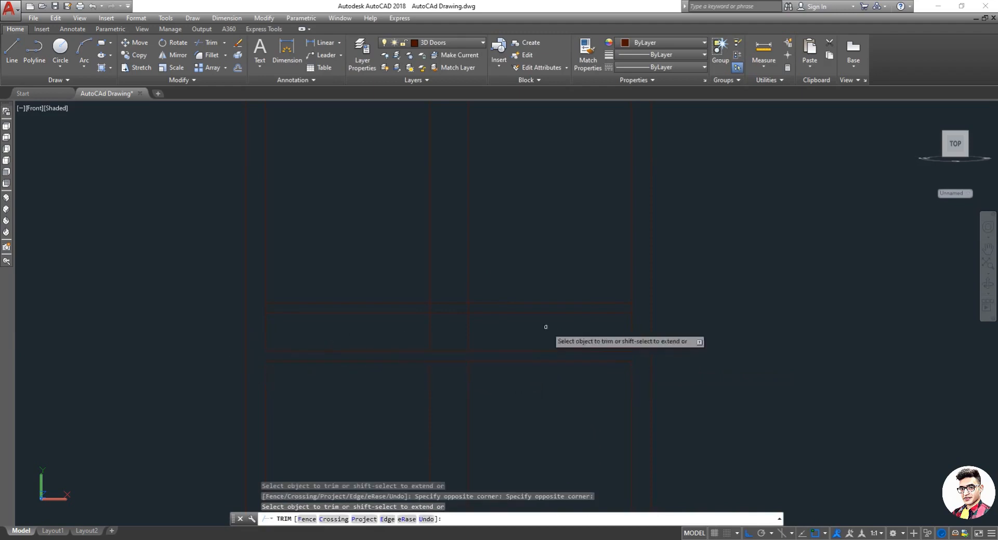
click(643, 310)
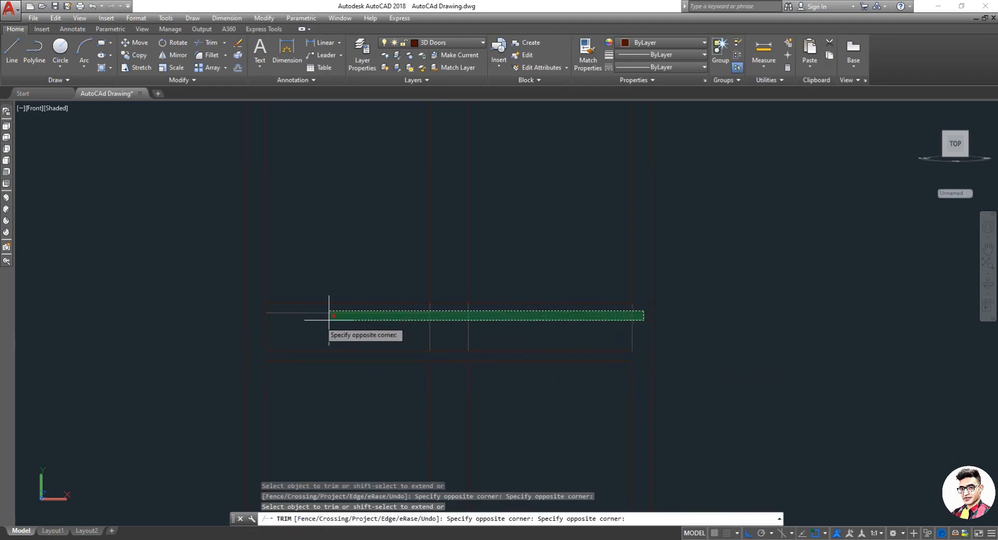
click(246, 308)
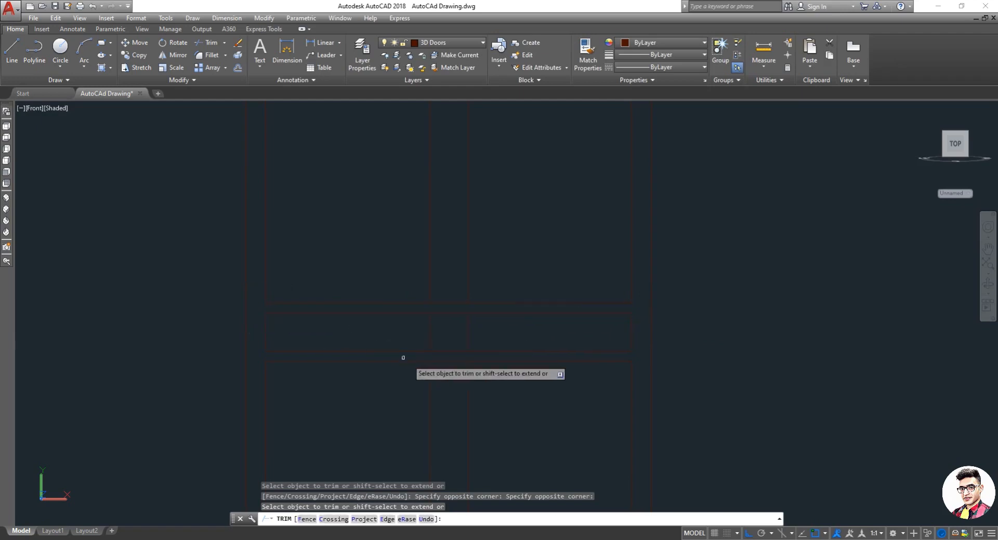
key(Escape)
Step: Erase the two line segments crossing the transom band at the window's centre
text(e)
key(Return)
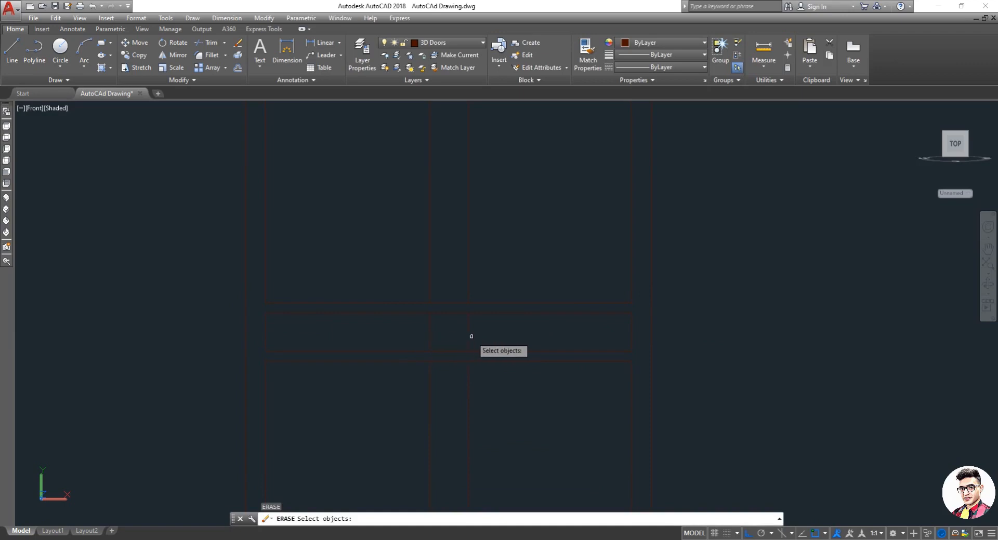
click(471, 337)
click(390, 335)
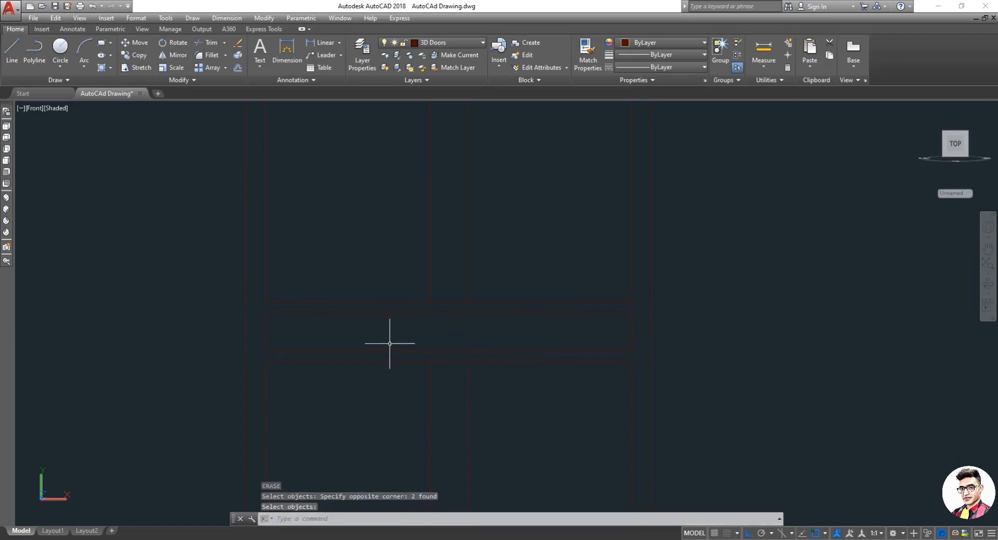
key(Escape)
click(414, 356)
text(tr)
key(Return)
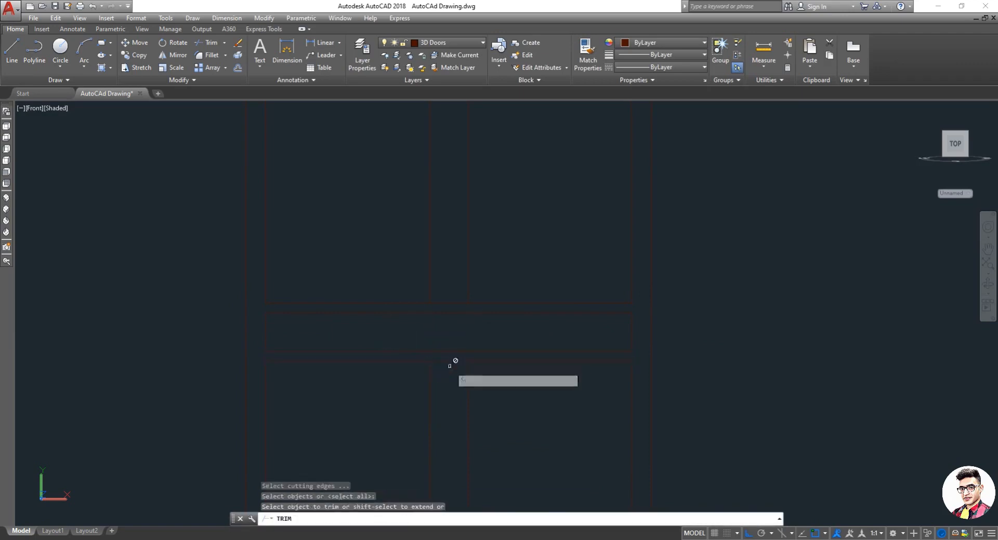
key(Return)
key(Escape)
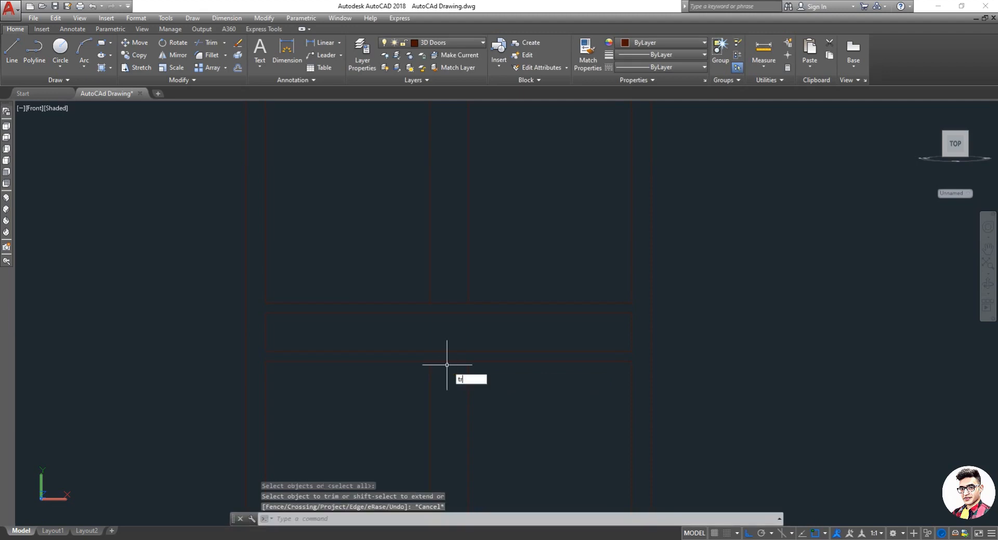
Step: Trim the short mullion segments just above and below the transom band
text(tr)
key(Return)
key(Return)
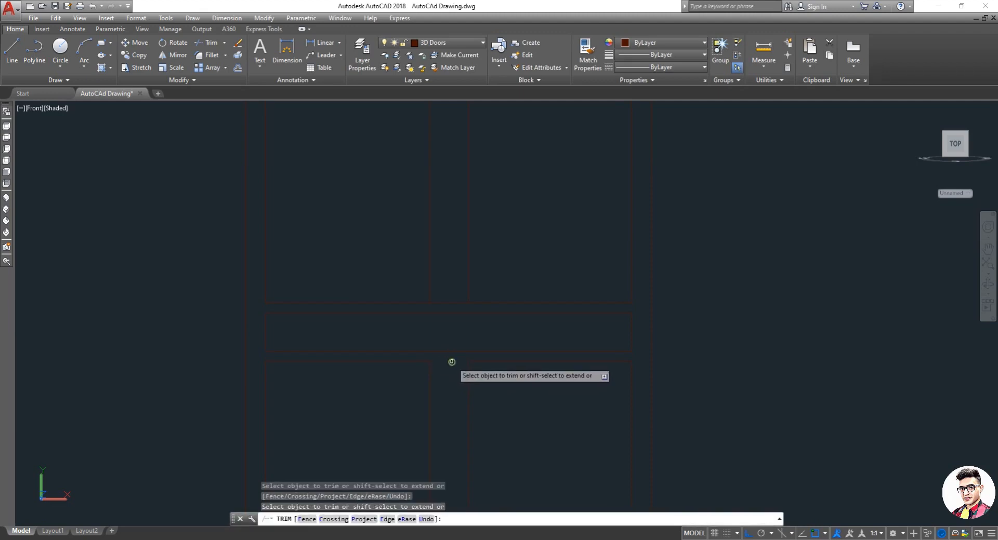
click(452, 362)
click(450, 303)
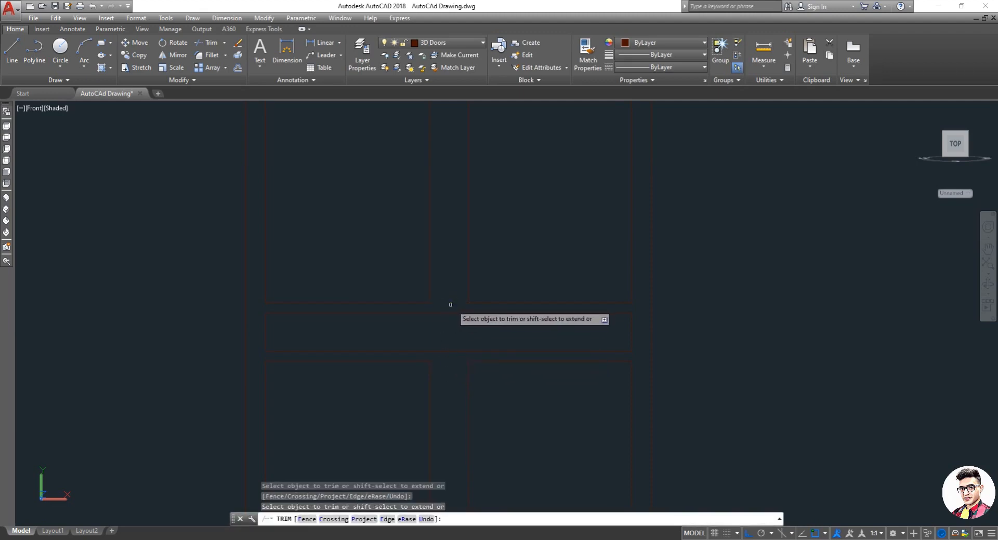
scroll(454, 310, down, 4)
scroll(458, 208, up, 3)
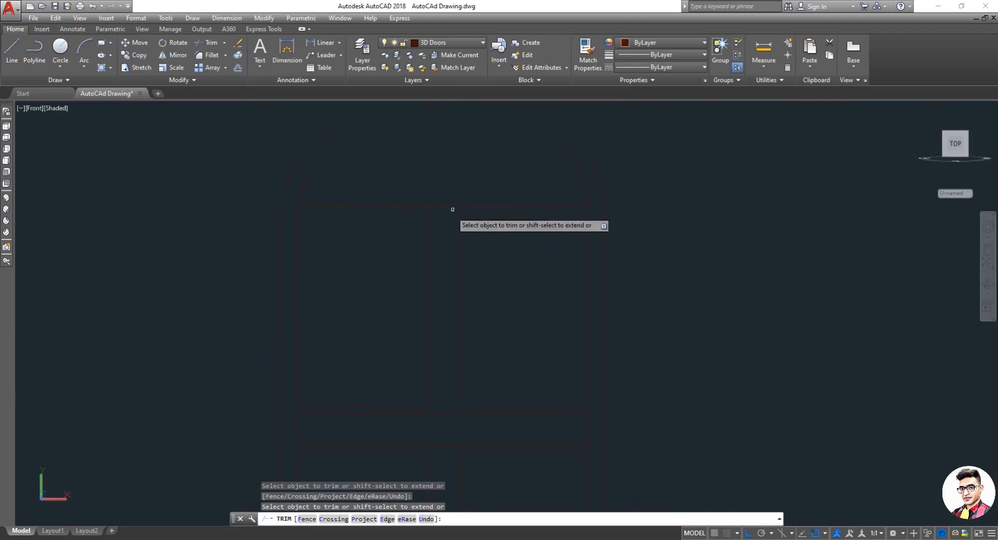
key(Escape)
Step: Offset the top horizontal edge 1" downward
text(o)
key(Return)
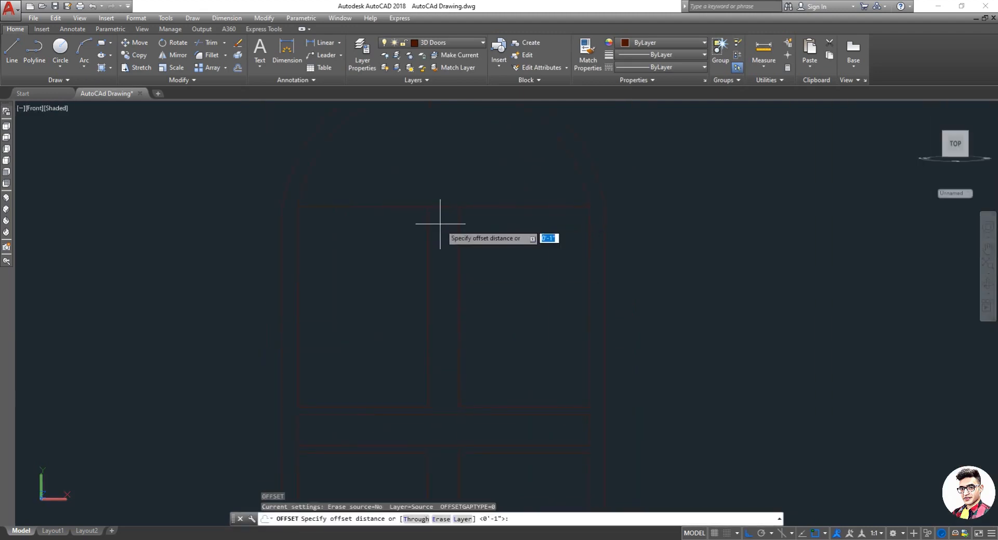
text(2)
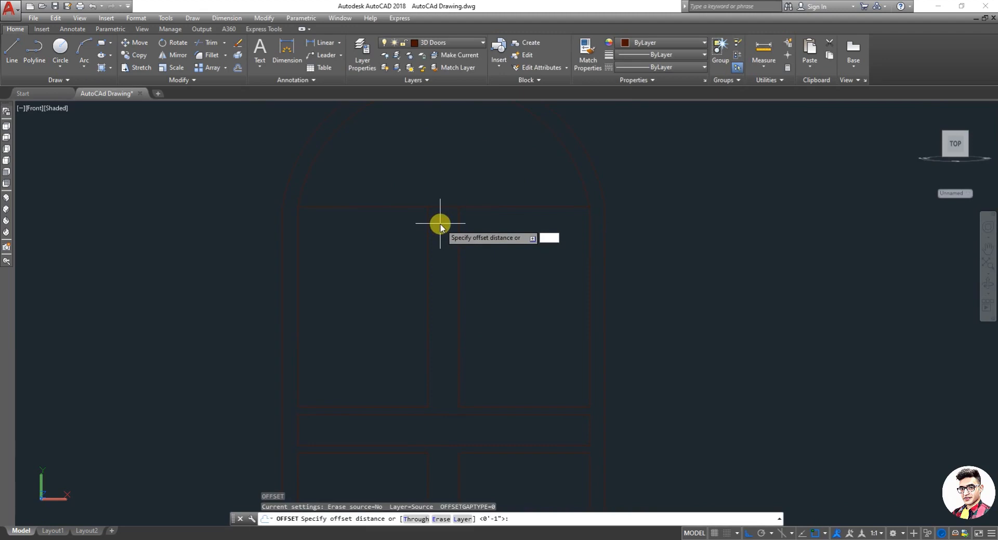
key(Return)
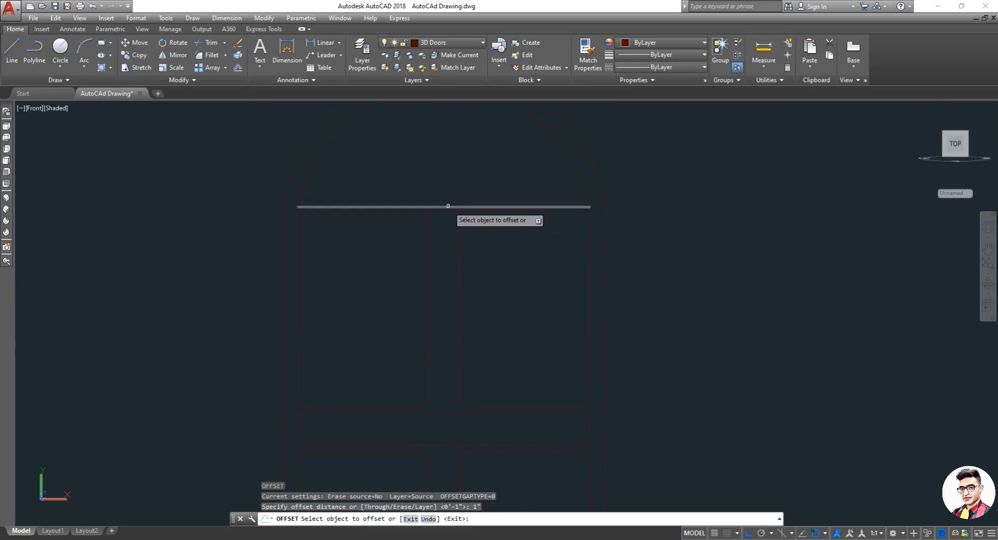
click(447, 208)
click(447, 240)
key(Escape)
key(Escape)
key(Escape)
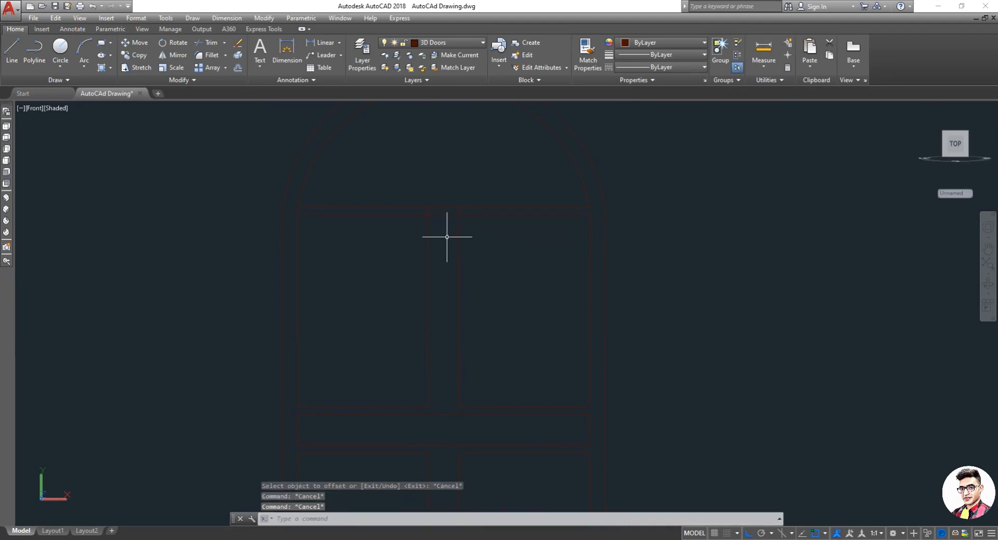
text(tr)
key(Return)
key(Return)
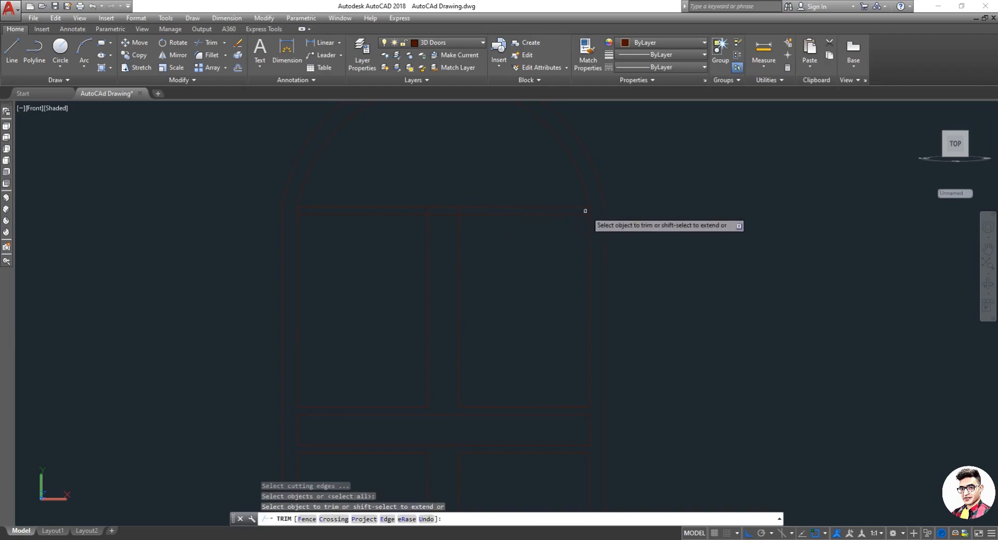
scroll(458, 286, down, 4)
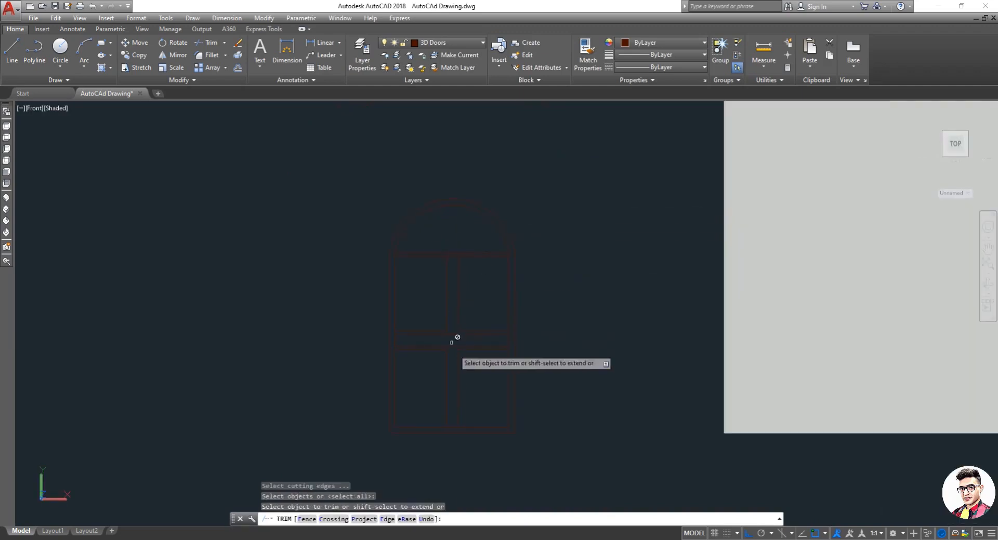
scroll(456, 268, up, 4)
key(Escape)
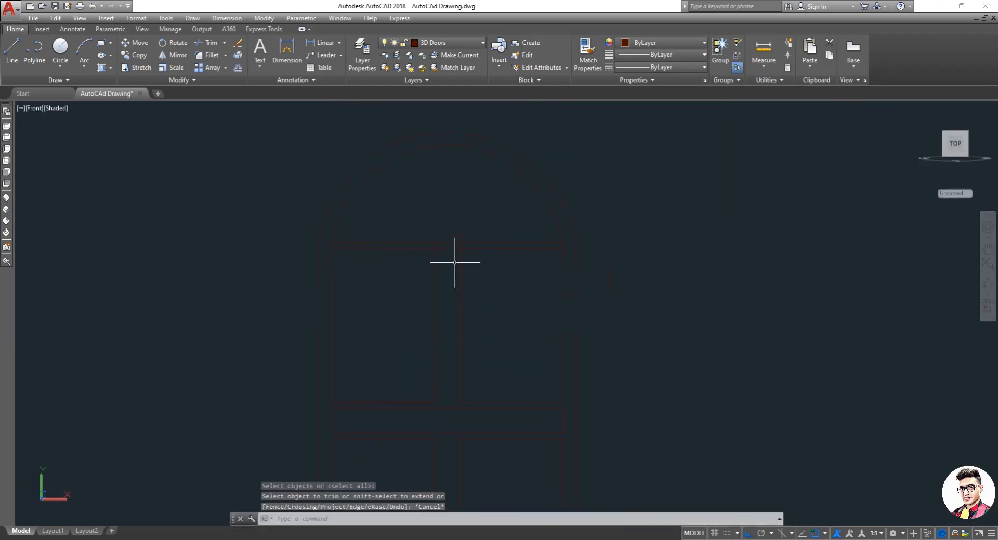
text(e)
key(Return)
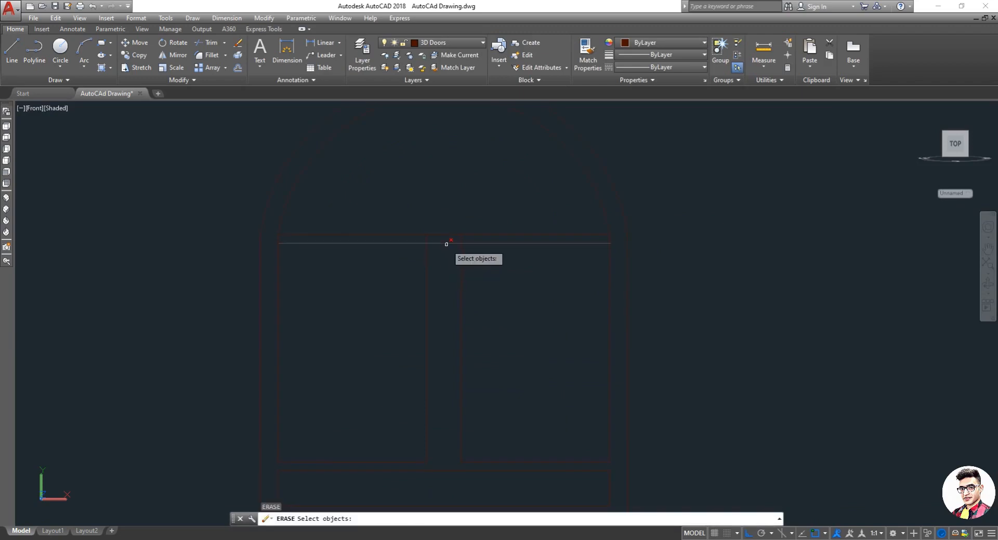
click(446, 244)
key(Escape)
Step: Offset the new horizontal transom line 2" downward
text(o)
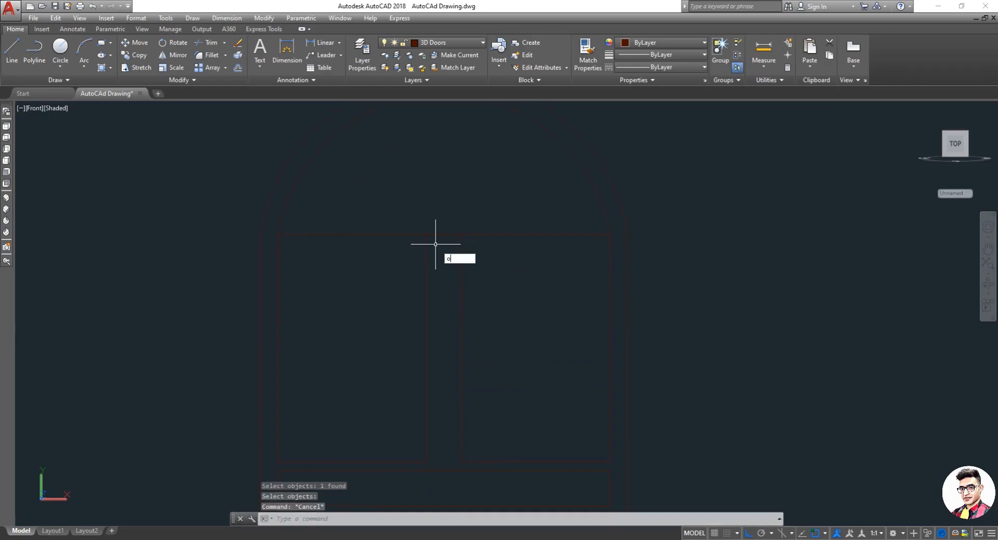
key(Return)
text(2')
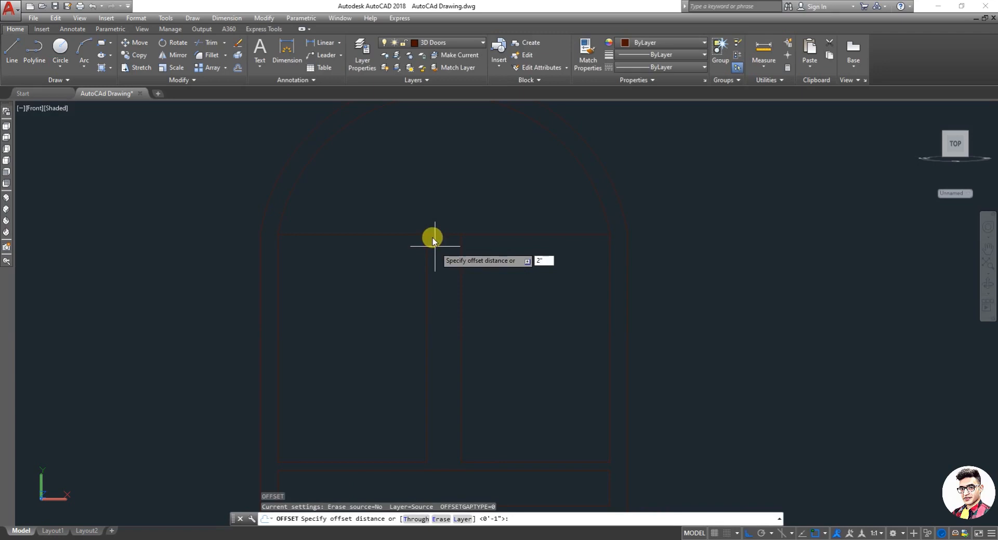
key(Return)
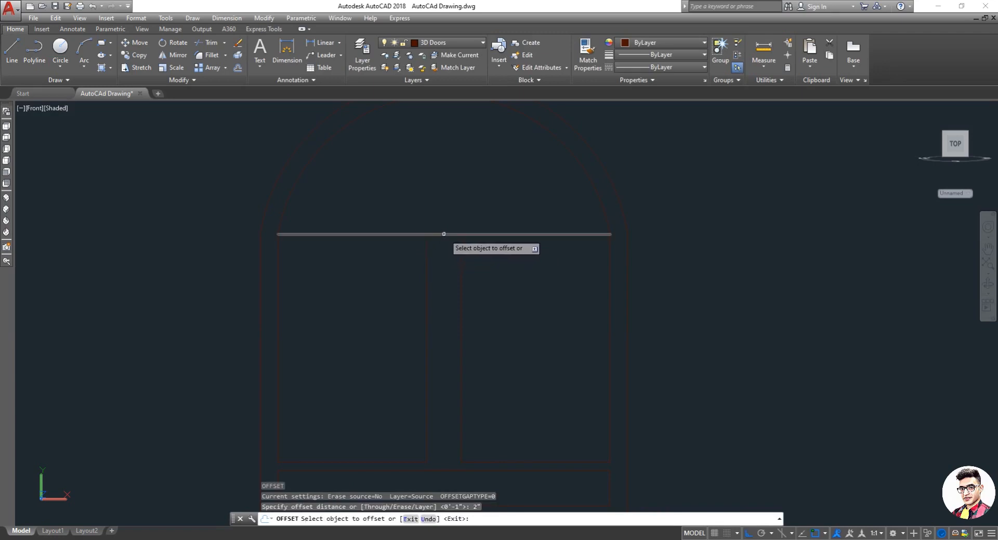
click(444, 235)
click(450, 254)
key(Escape)
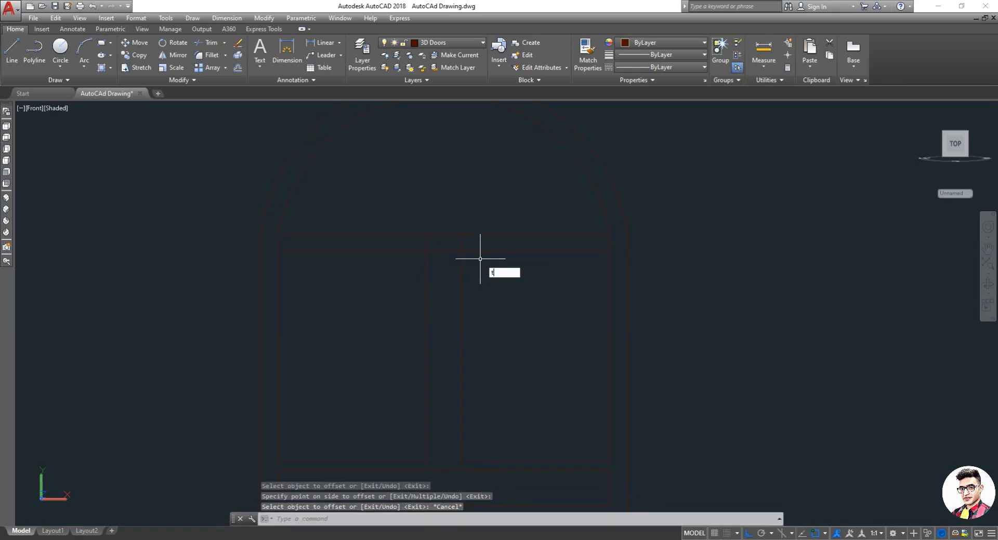
Step: Trim the mullion and line segments lying inside the new 2" transom band
text(tr)
key(Return)
key(Return)
click(614, 243)
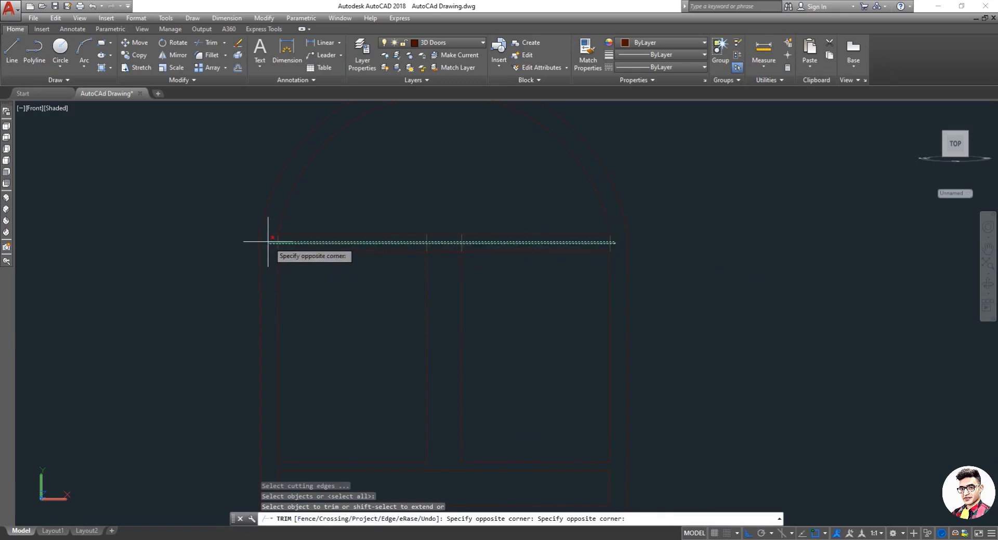
click(271, 226)
click(448, 265)
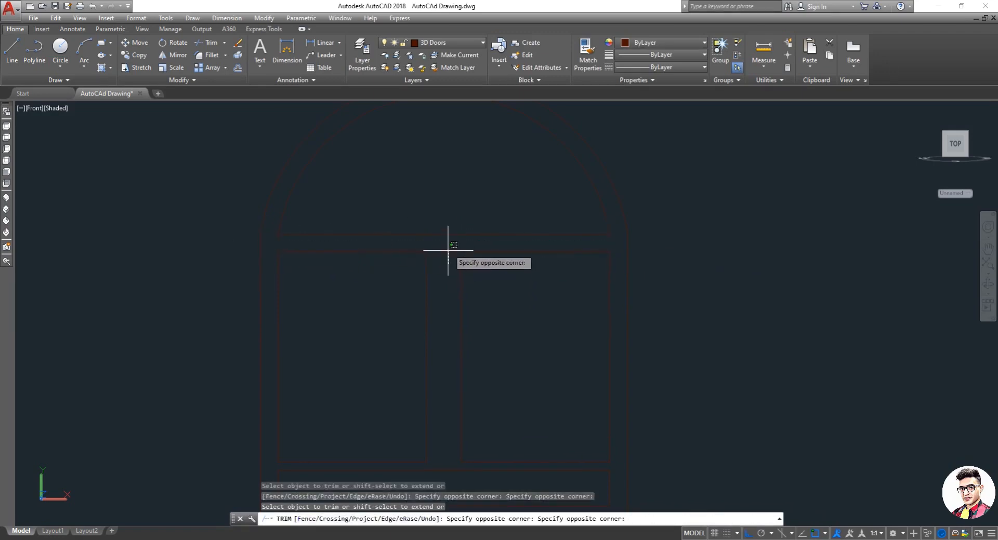
click(448, 246)
click(446, 254)
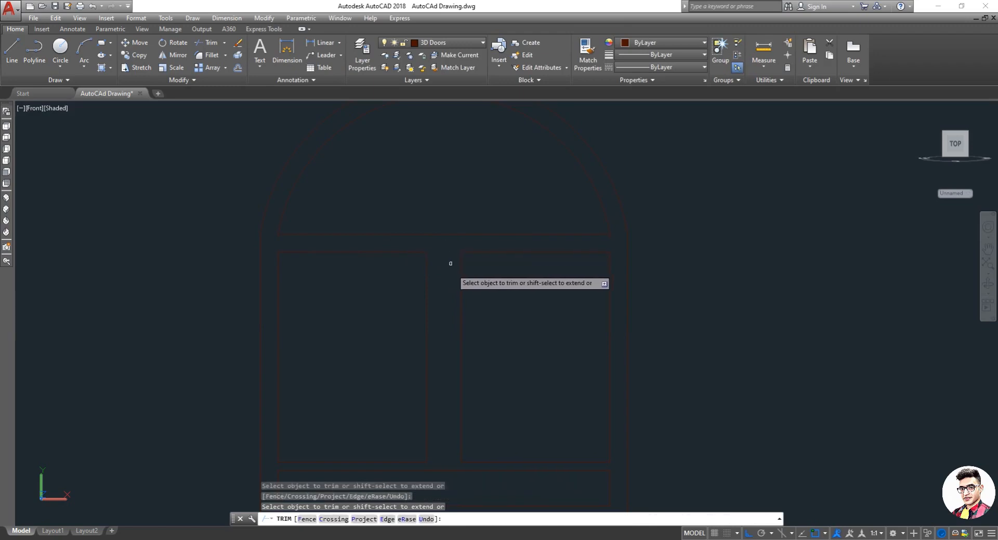
key(Escape)
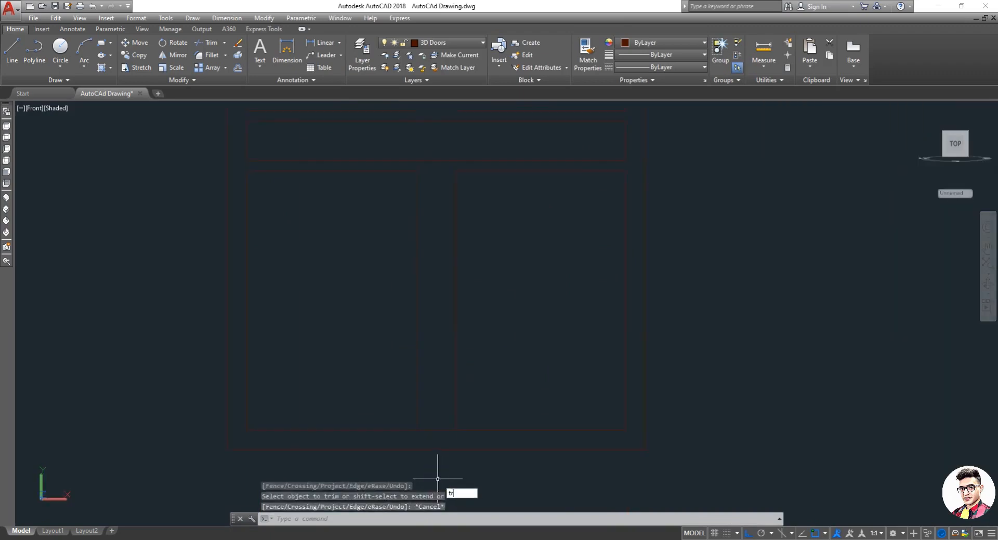
scroll(453, 481, up, 2)
key(Return)
key(Return)
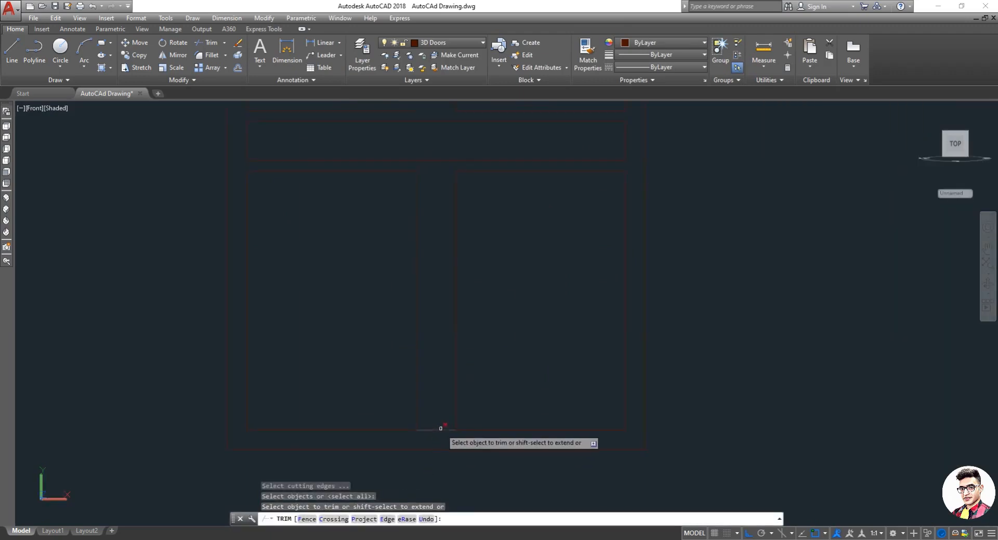
scroll(442, 431, down, 1)
key(Escape)
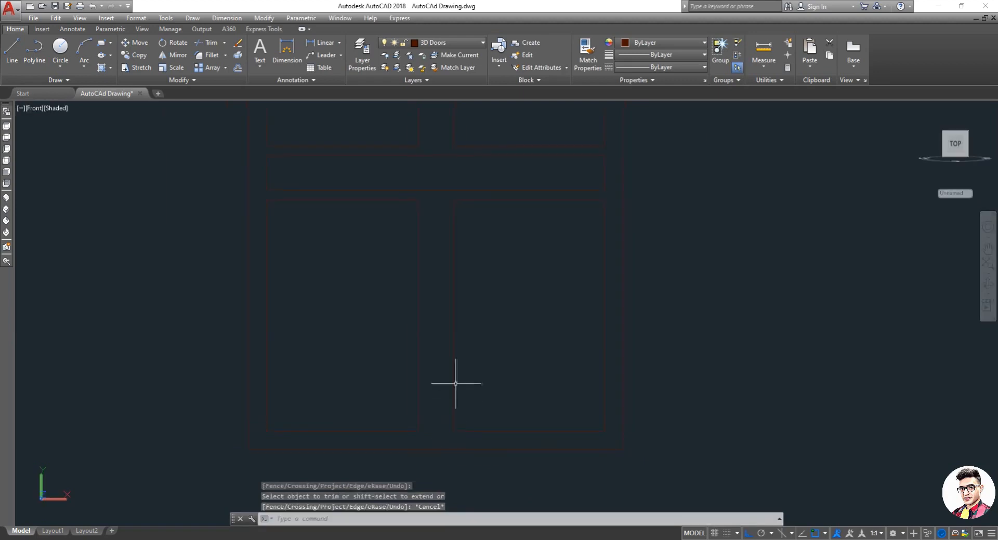
Step: Draw a vertical line from the transom's centre straight up to the arch
scroll(445, 378, down, 2)
scroll(465, 291, down, 3)
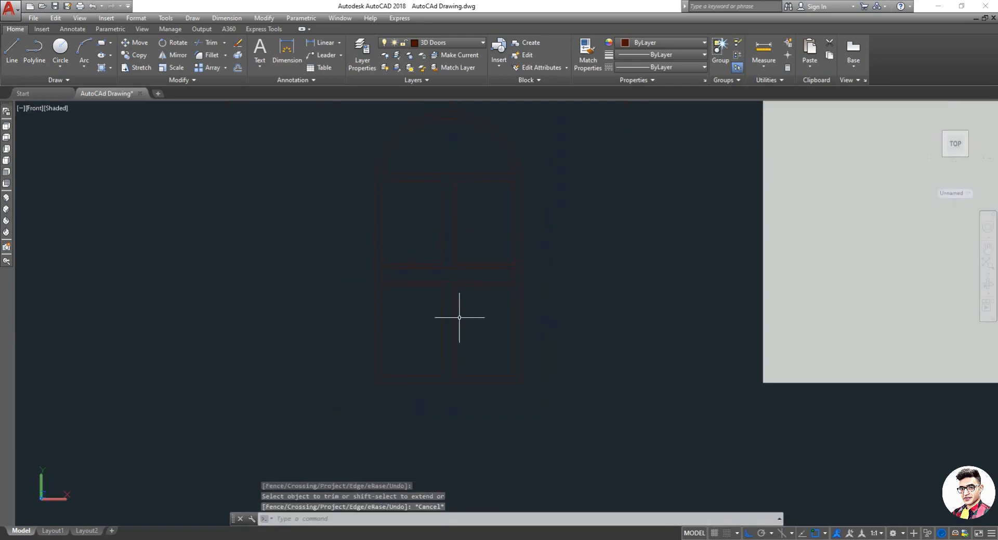
scroll(457, 212, up, 2)
scroll(457, 211, up, 1)
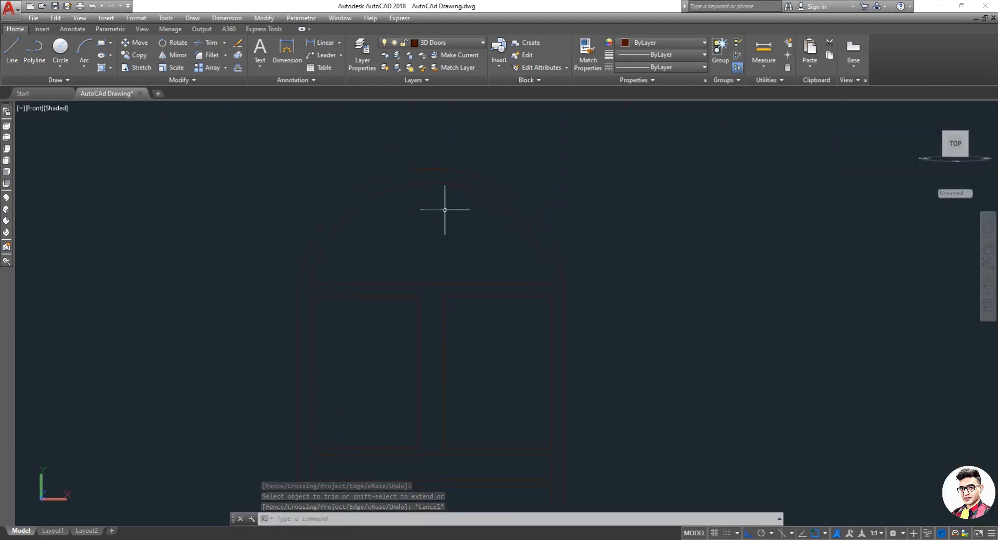
text(l)
key(Return)
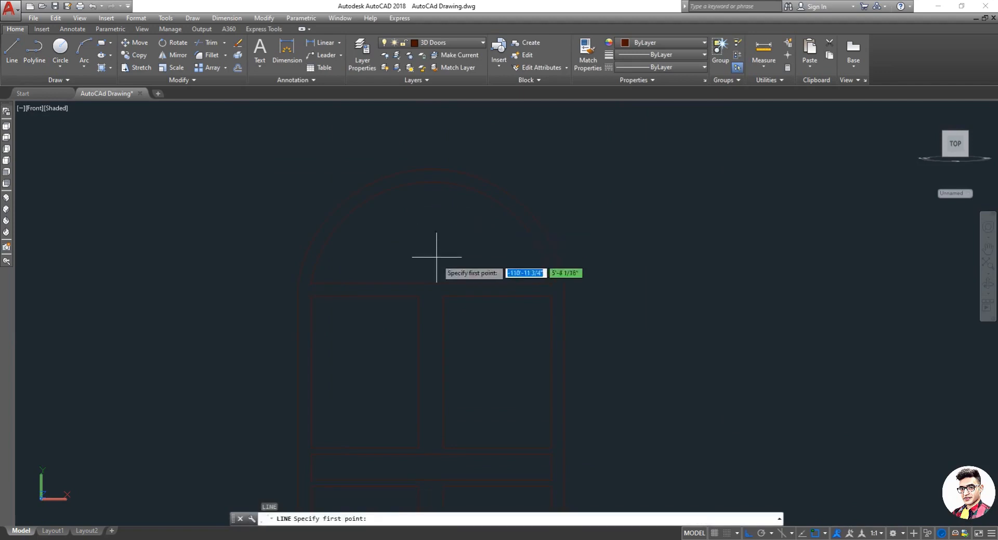
click(430, 282)
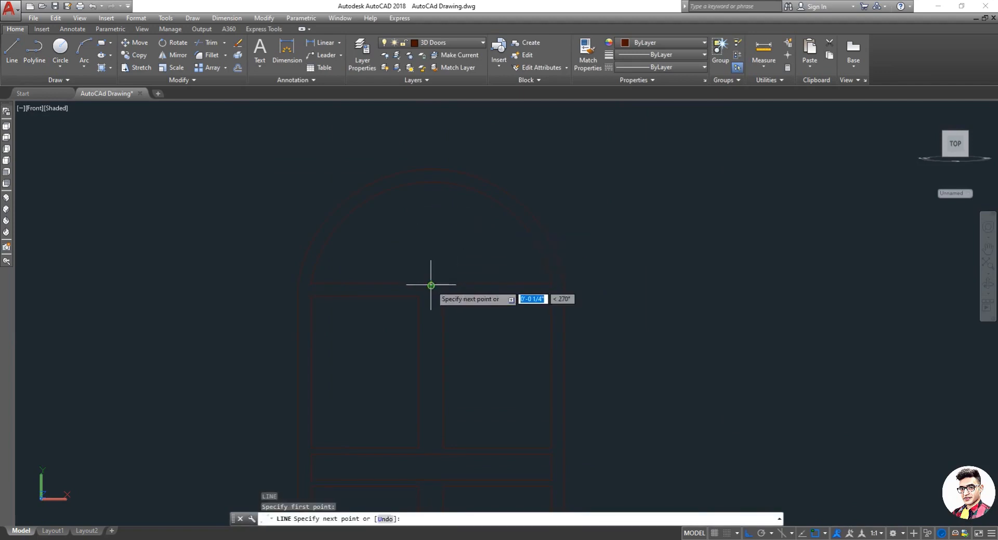
click(432, 179)
key(Escape)
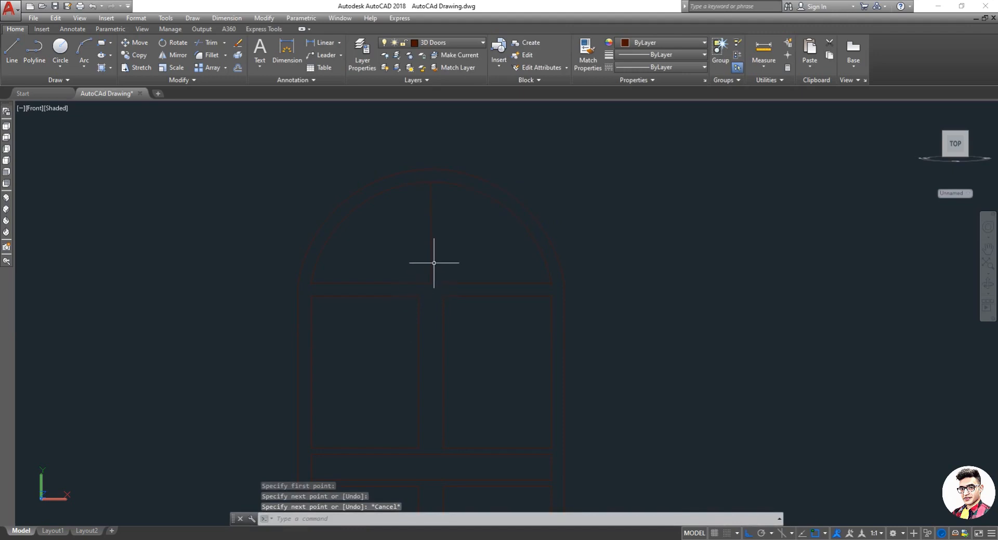
Step: Draw two diagonal lines from the transom's centre up to the arch, one angled right and one angled left
key(Return)
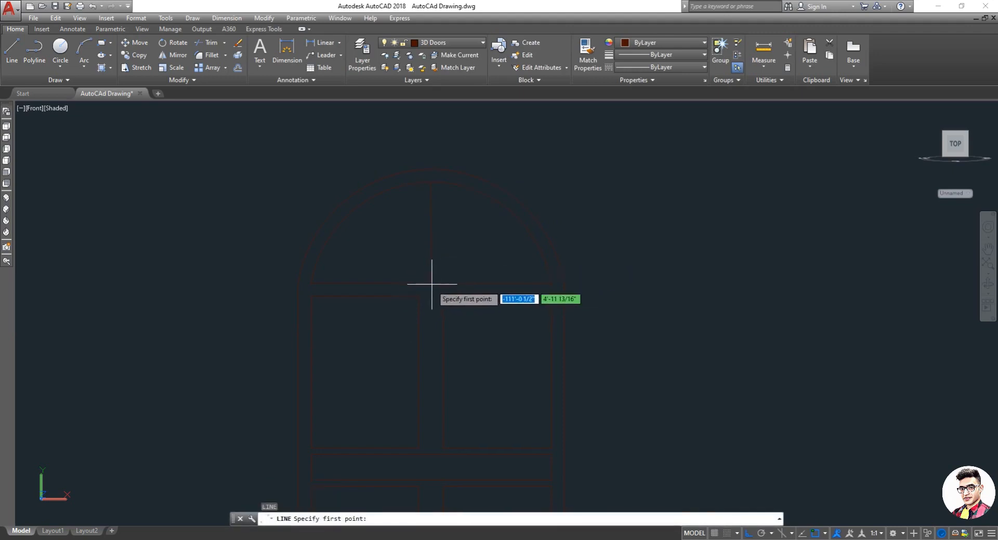
click(430, 283)
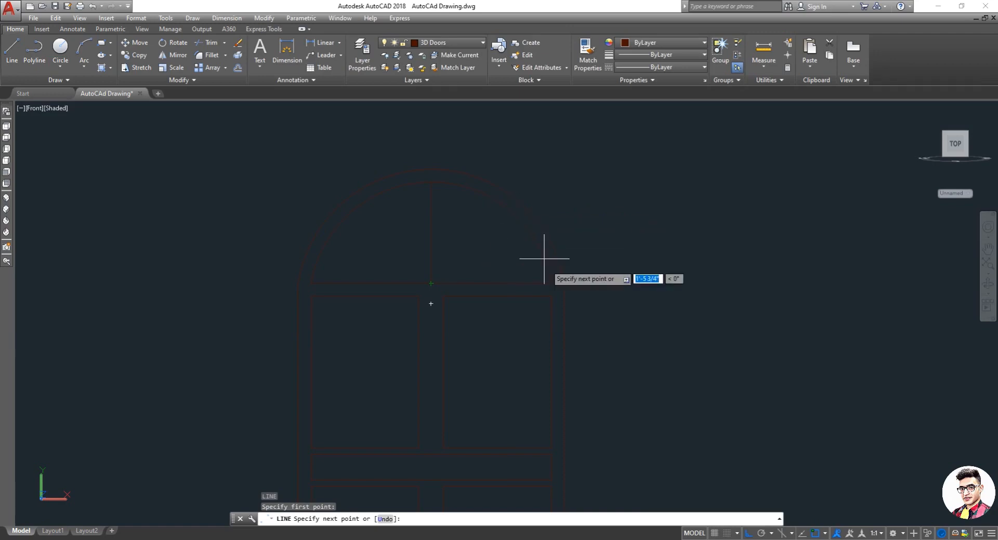
click(513, 212)
key(Escape)
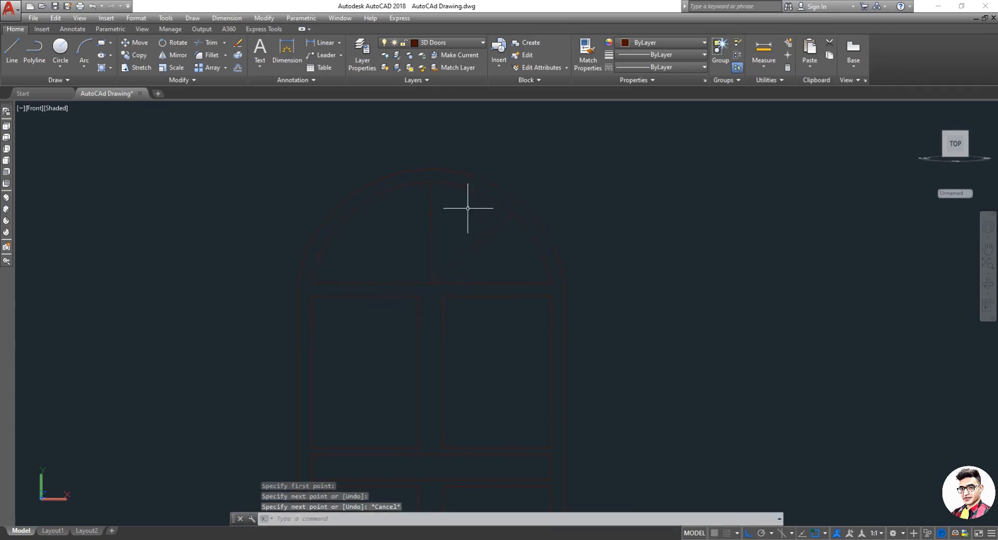
text(l)
key(Return)
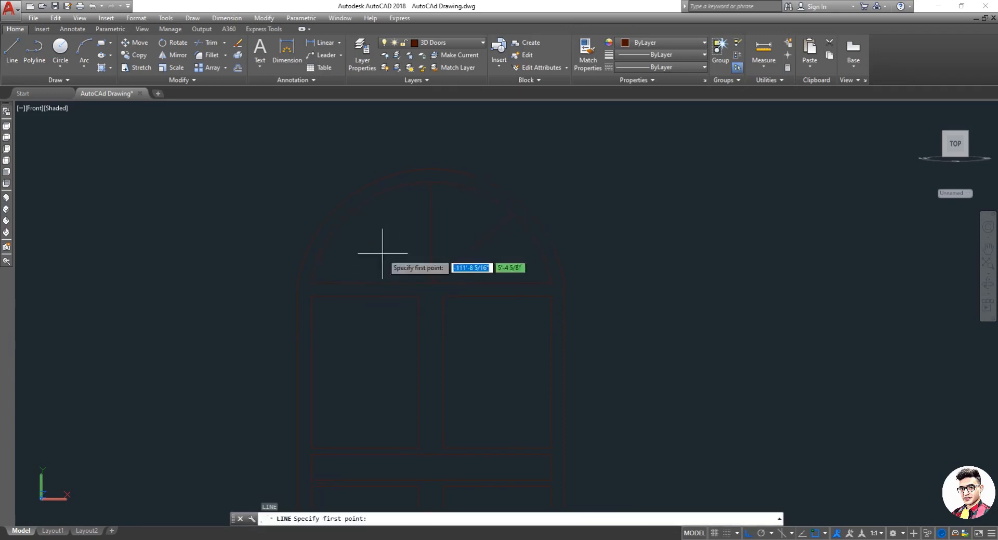
click(431, 283)
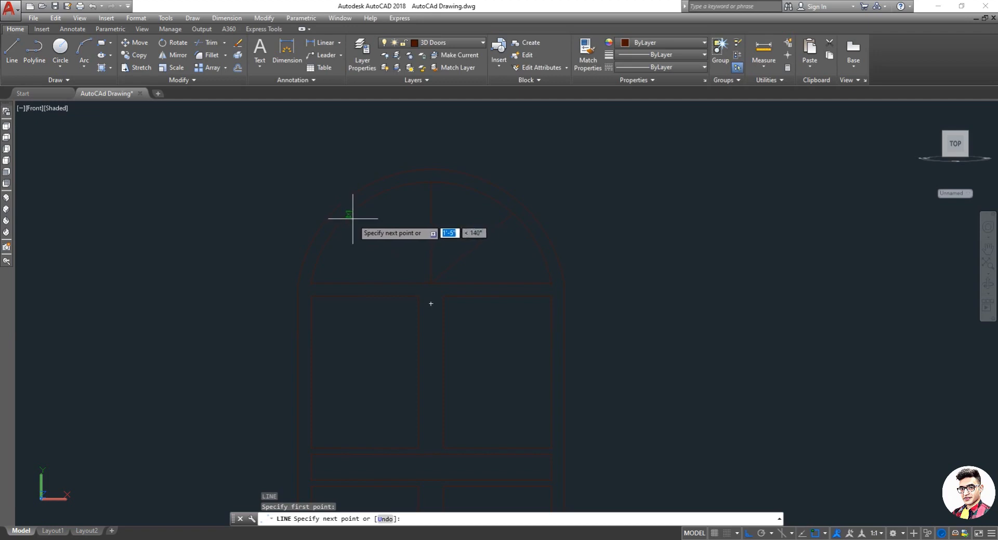
click(353, 219)
key(Escape)
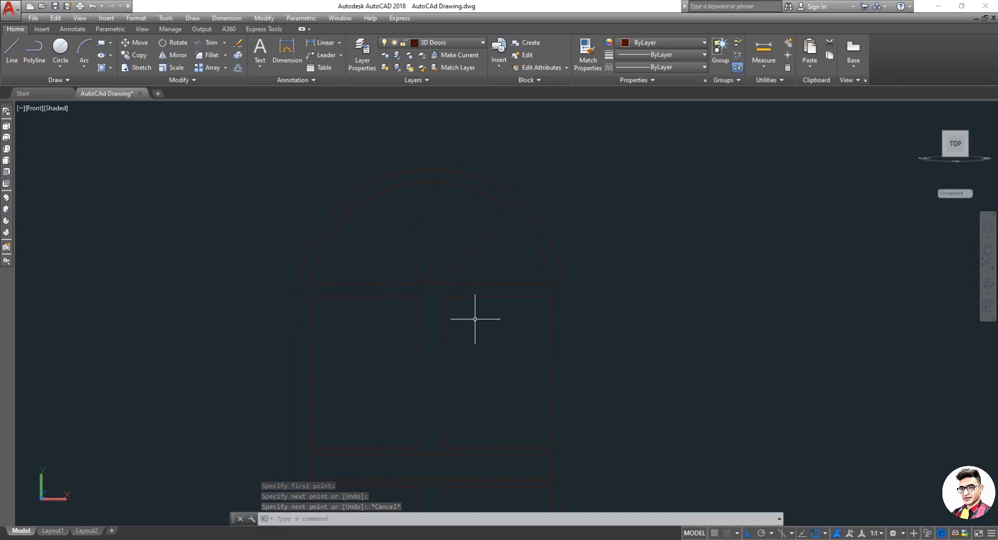
text(o)
key(Return)
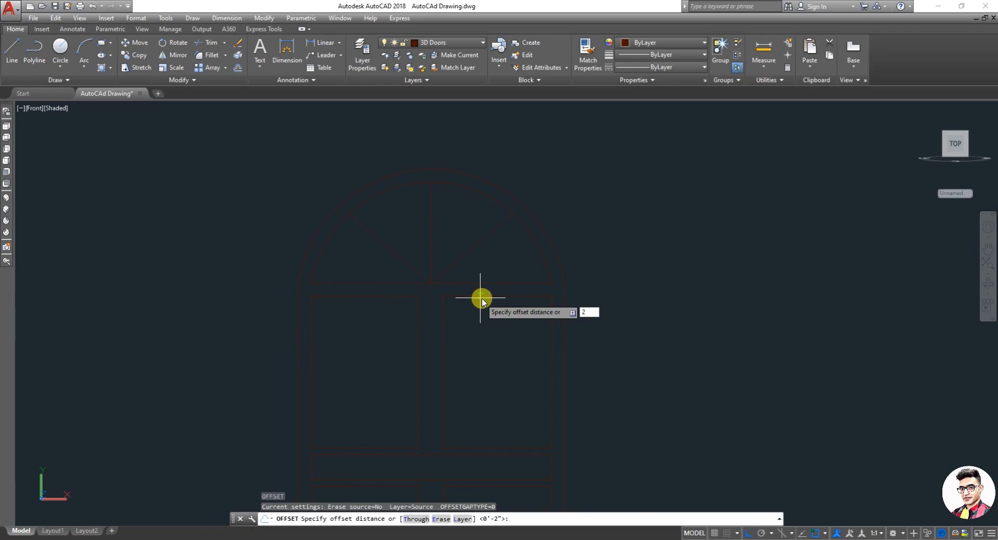
key(Return)
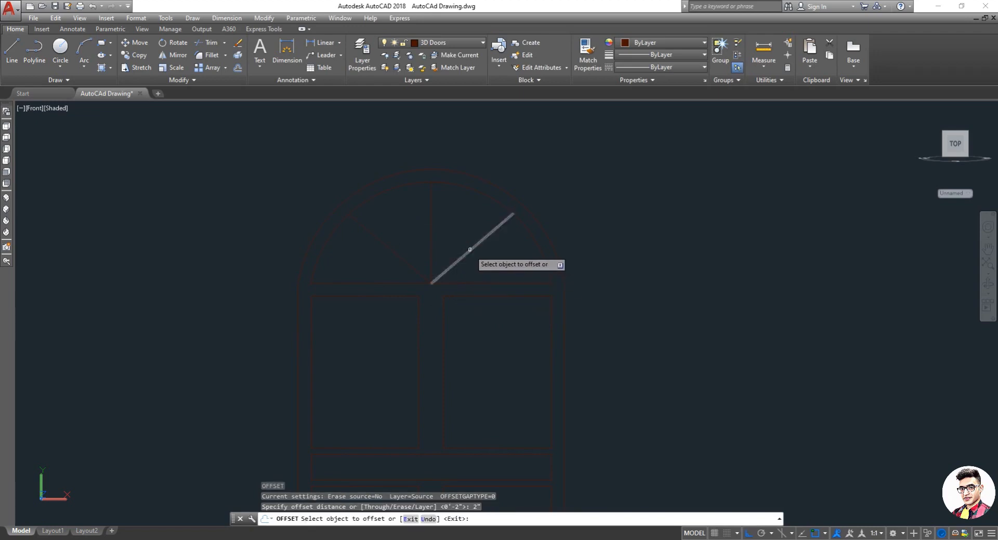
click(471, 250)
click(474, 260)
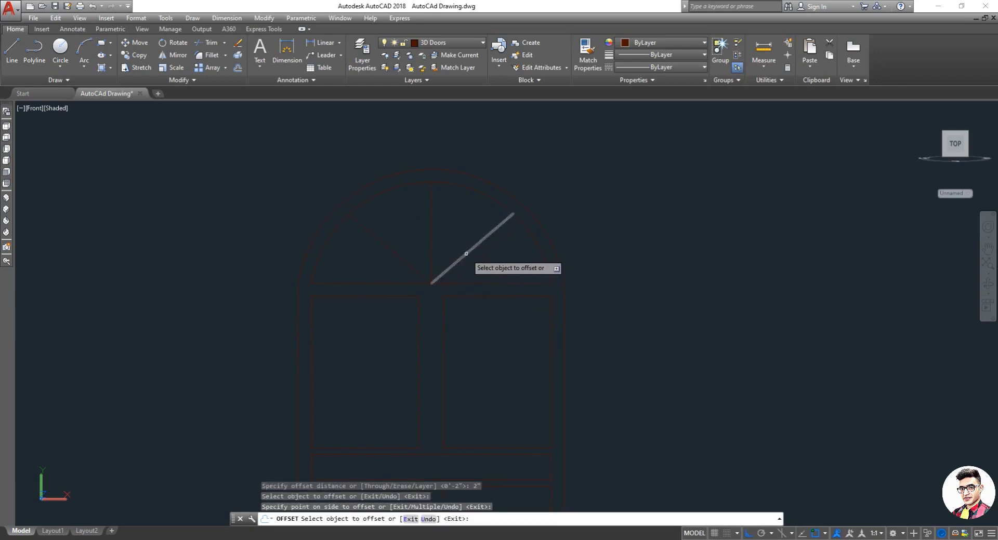
click(467, 254)
click(457, 230)
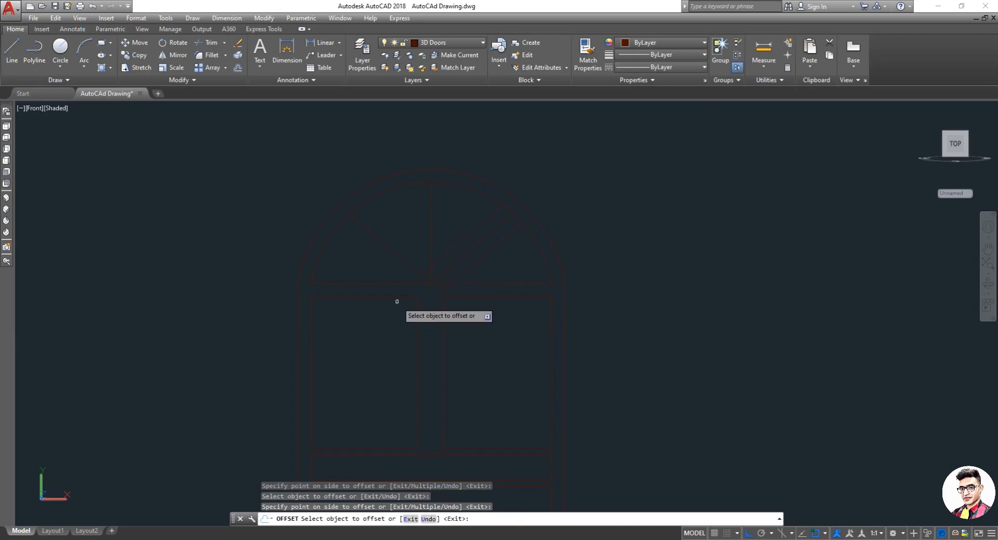
key(ctrl+z)
key(ctrl+z)
key(Escape)
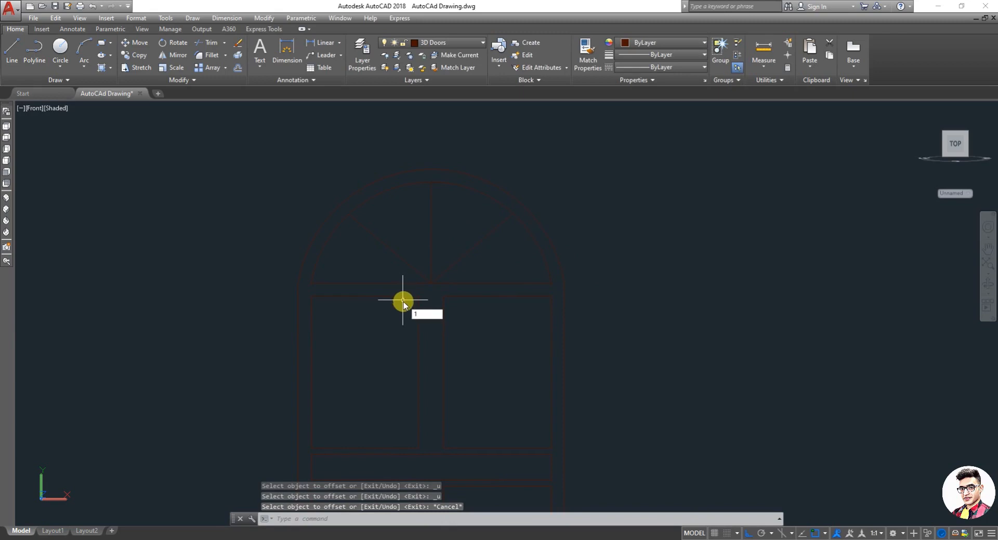
Step: Offset the vertical and both diagonal glazing bar lines 1" to each side to form bar thicknesses
key(Return)
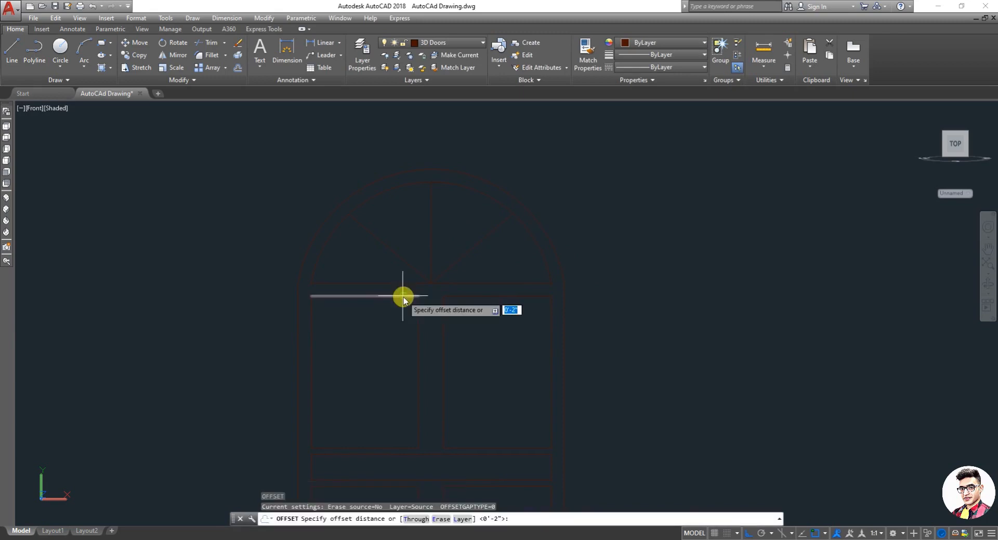
text(1)
key(Return)
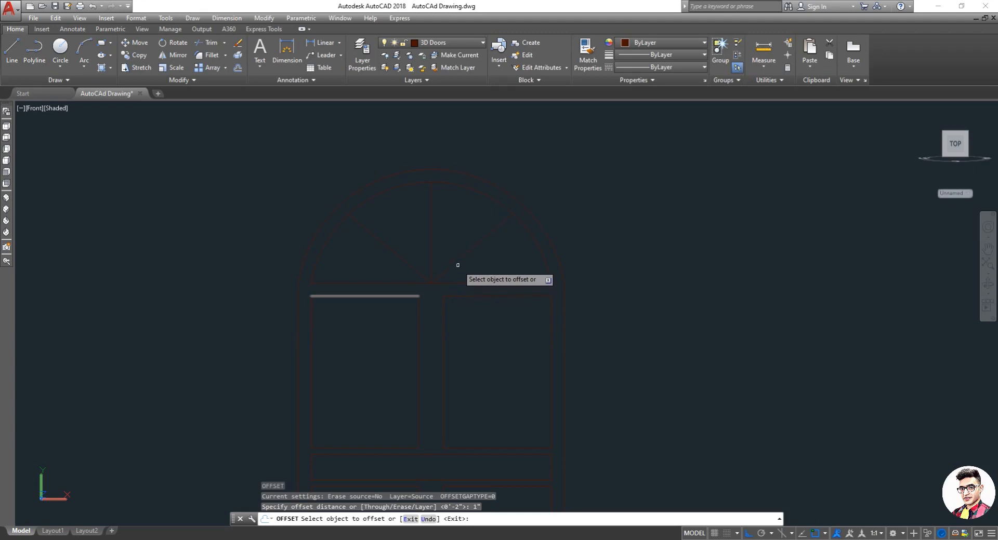
click(457, 264)
click(452, 251)
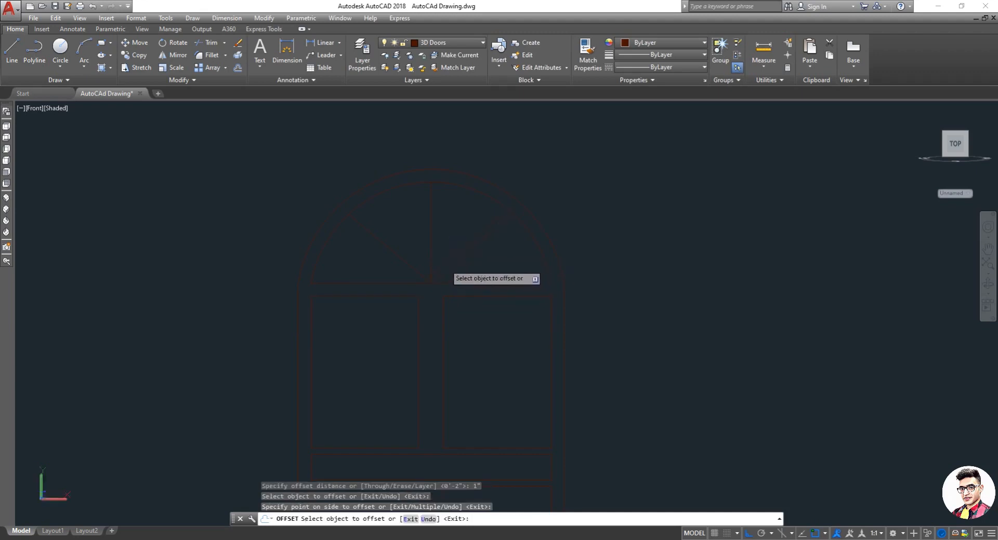
click(457, 260)
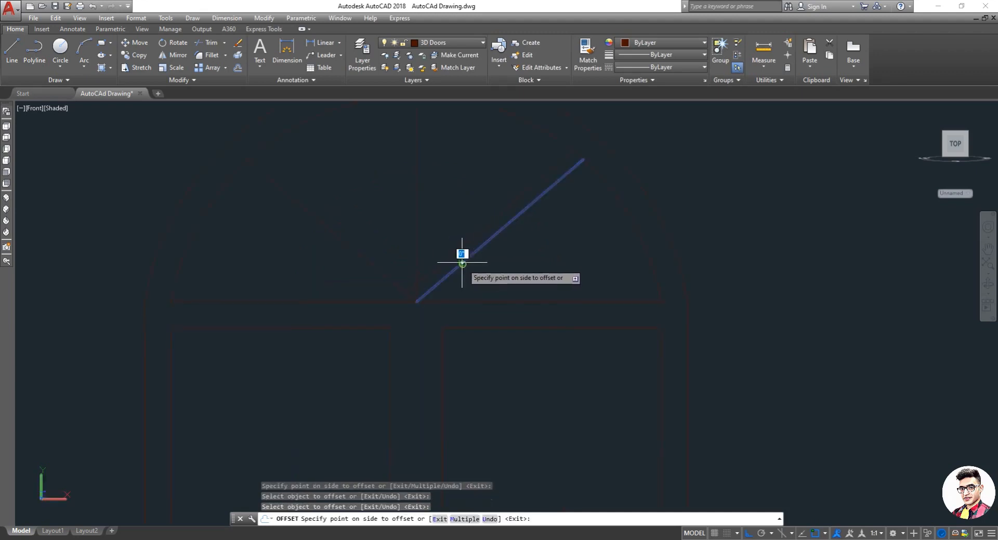
click(448, 269)
click(417, 242)
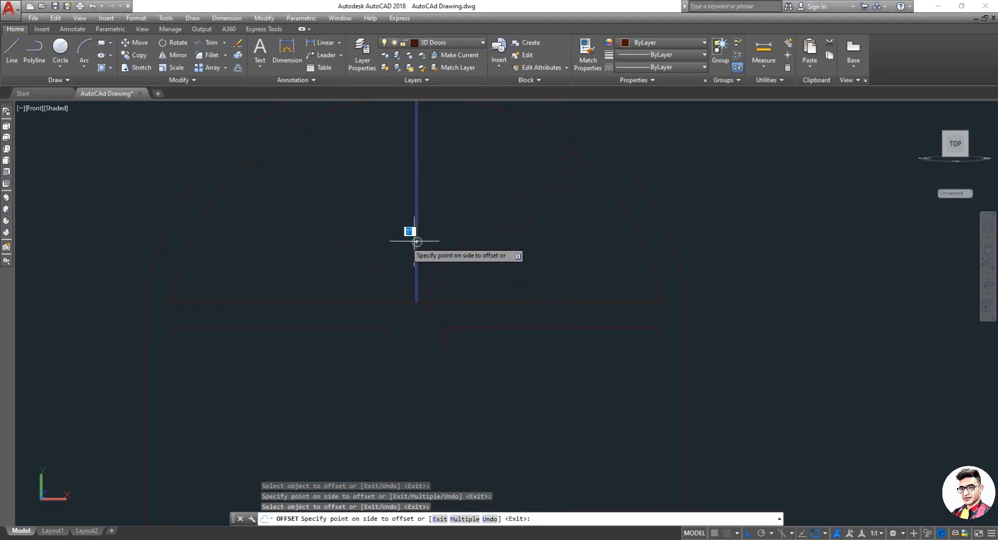
click(395, 239)
click(419, 245)
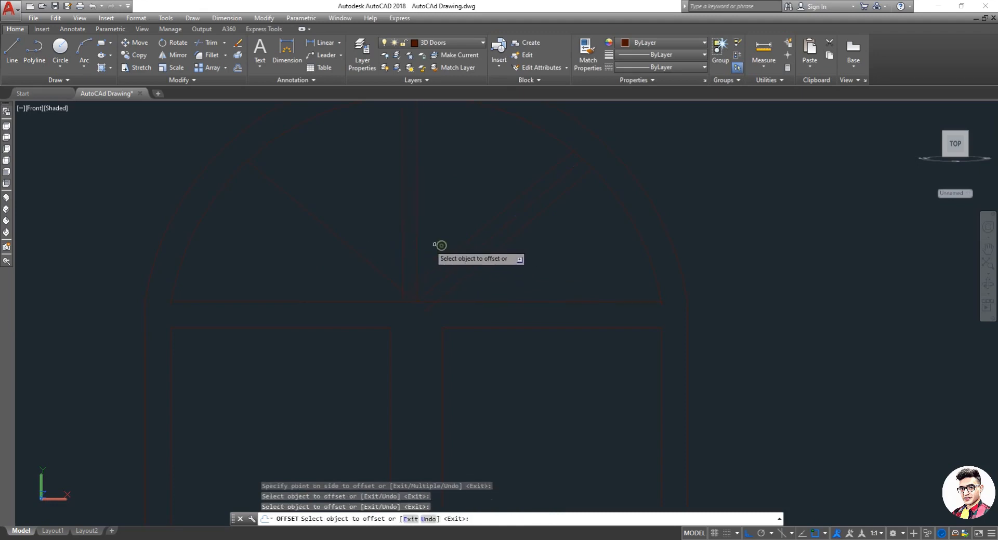
click(418, 246)
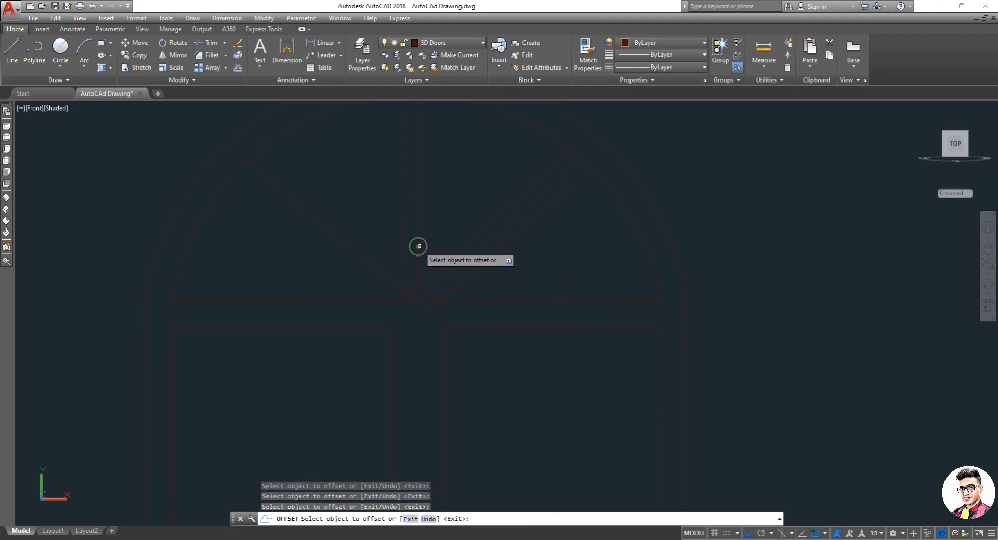
click(417, 246)
click(437, 244)
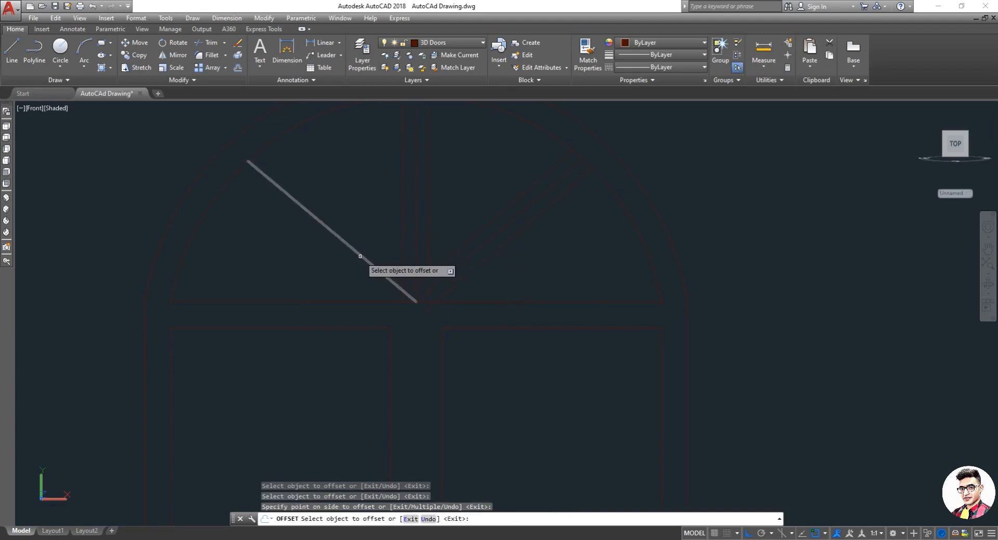
click(359, 255)
click(376, 238)
click(363, 259)
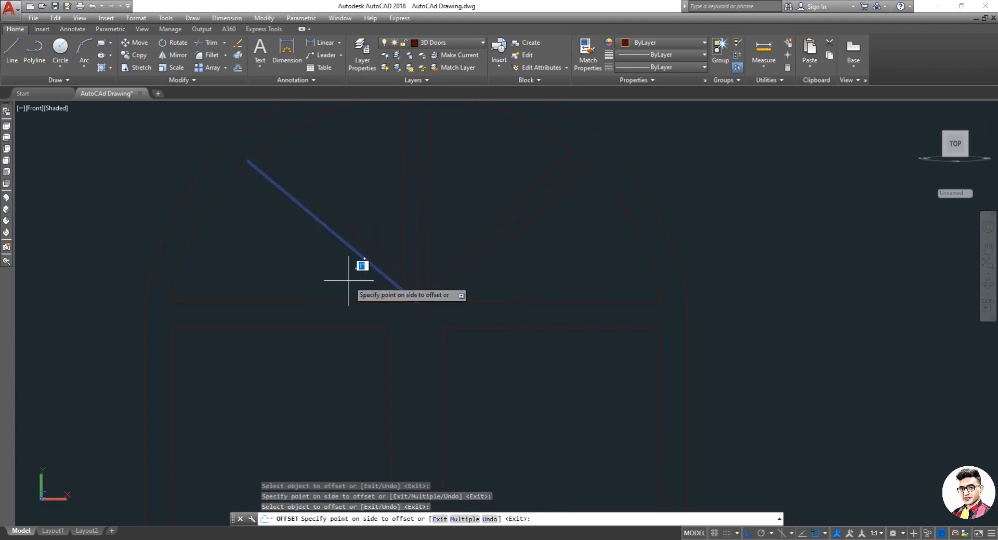
click(371, 300)
key(Escape)
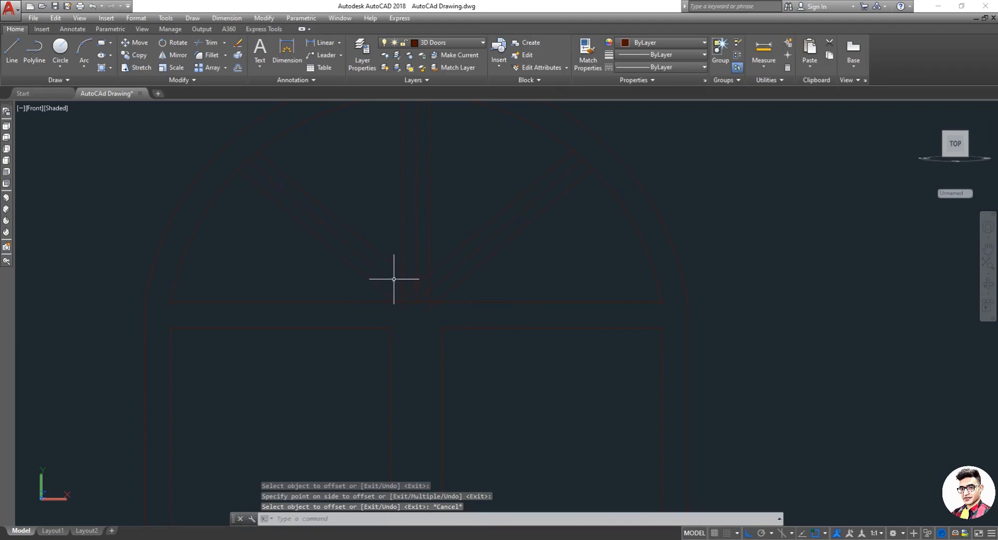
Step: Erase the three original centre lines of the radiating glazing bars
text(e)
key(Return)
click(417, 290)
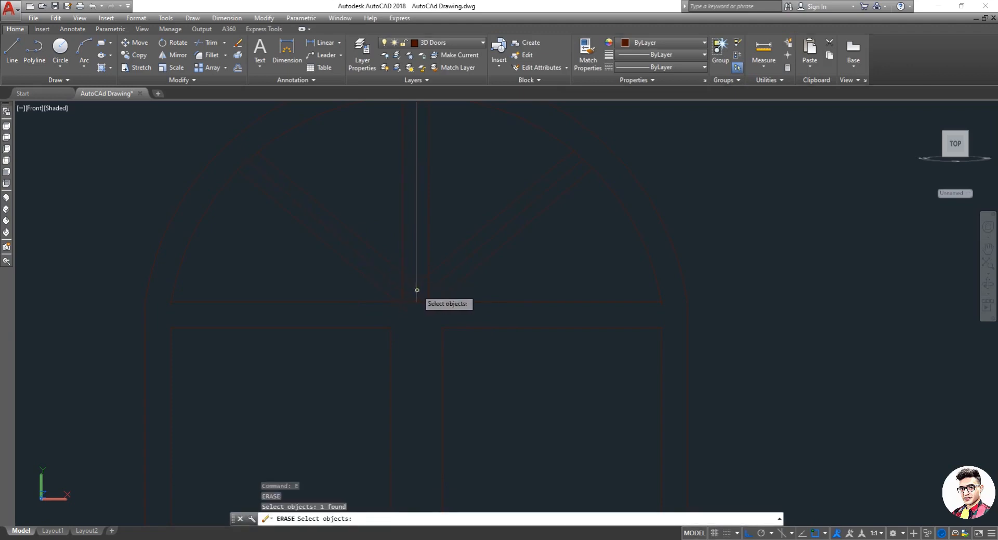
click(392, 284)
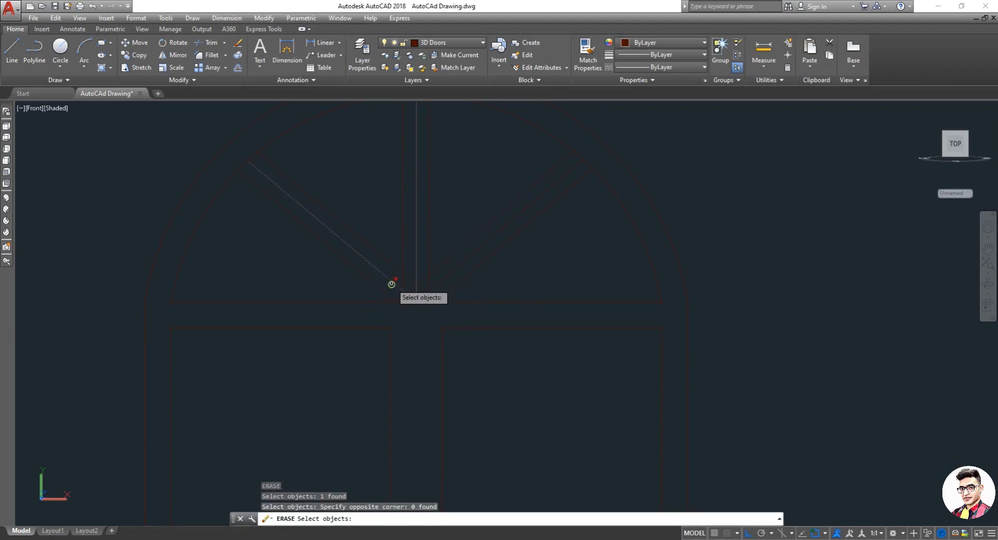
click(404, 282)
click(439, 285)
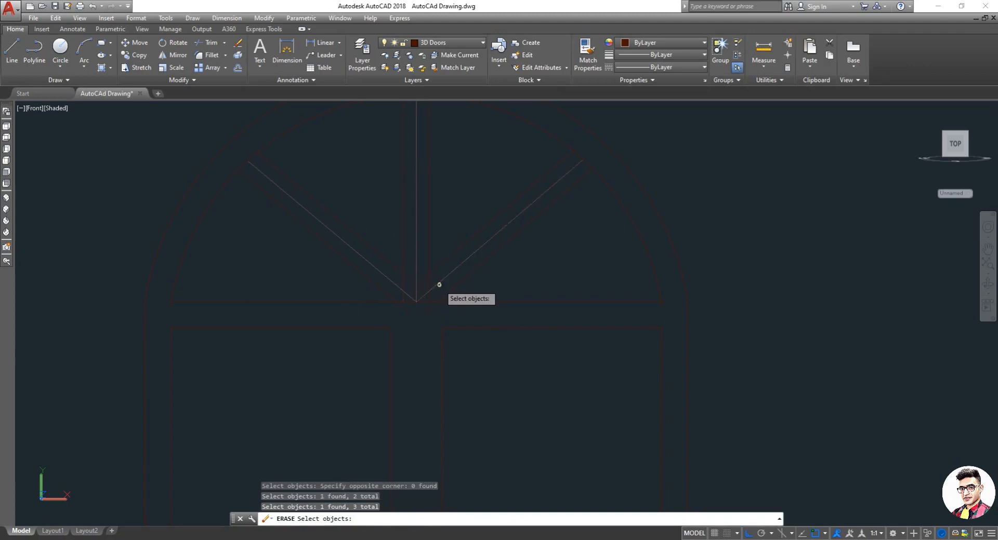
key(Return)
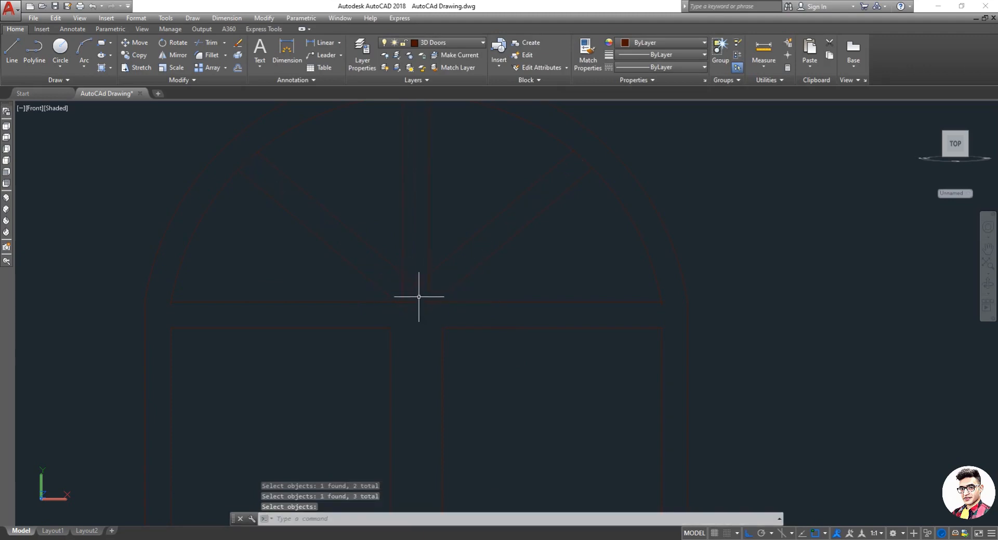
key(Escape)
Step: Trim the overlapping glazing bar segments where they meet at the transom centre
text(tr)
key(Return)
key(Return)
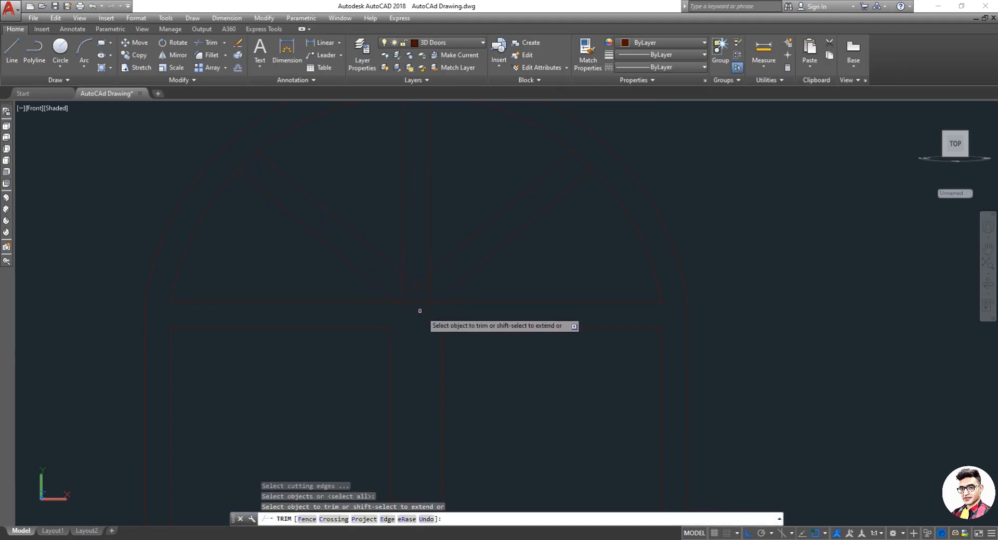
click(423, 314)
click(400, 288)
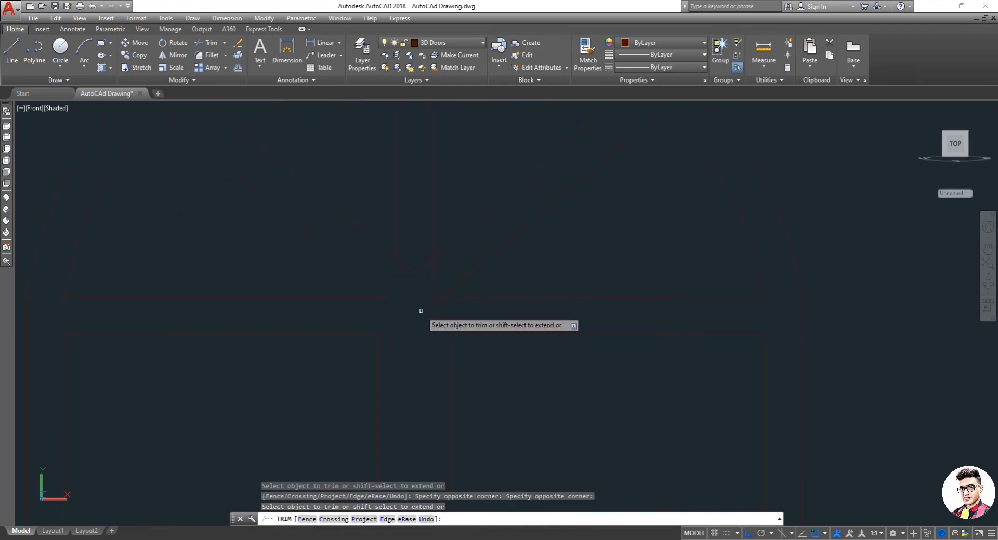
click(436, 314)
click(433, 296)
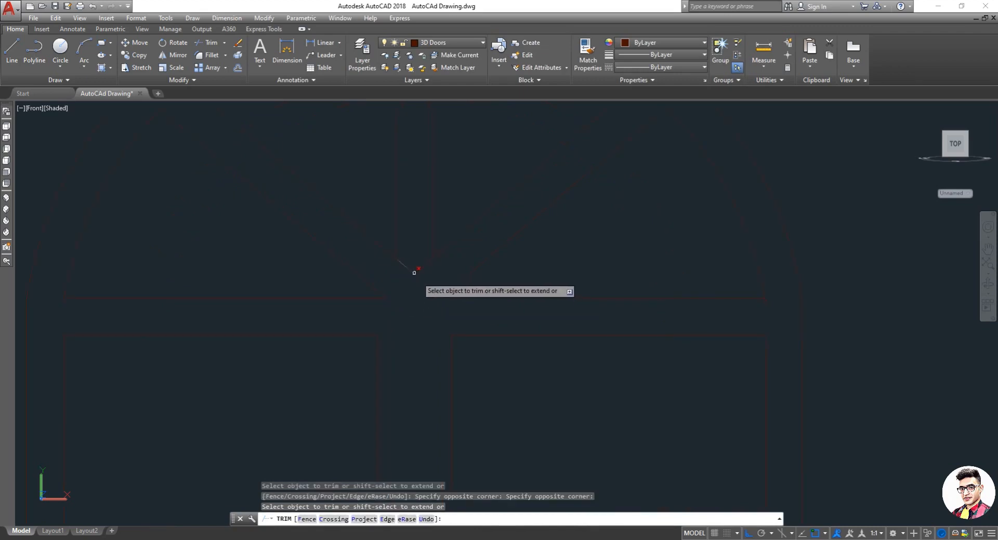
click(417, 276)
click(413, 259)
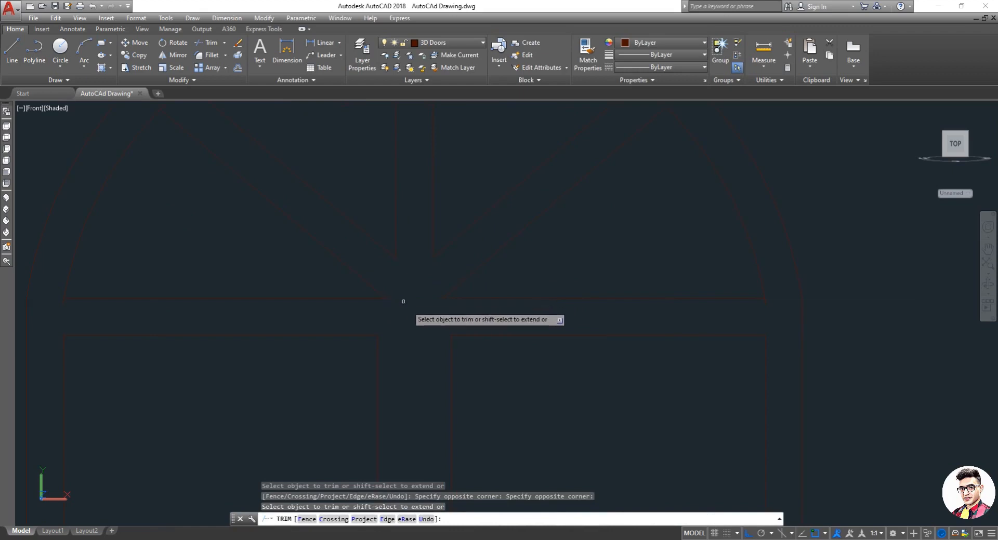
scroll(411, 296, down, 2)
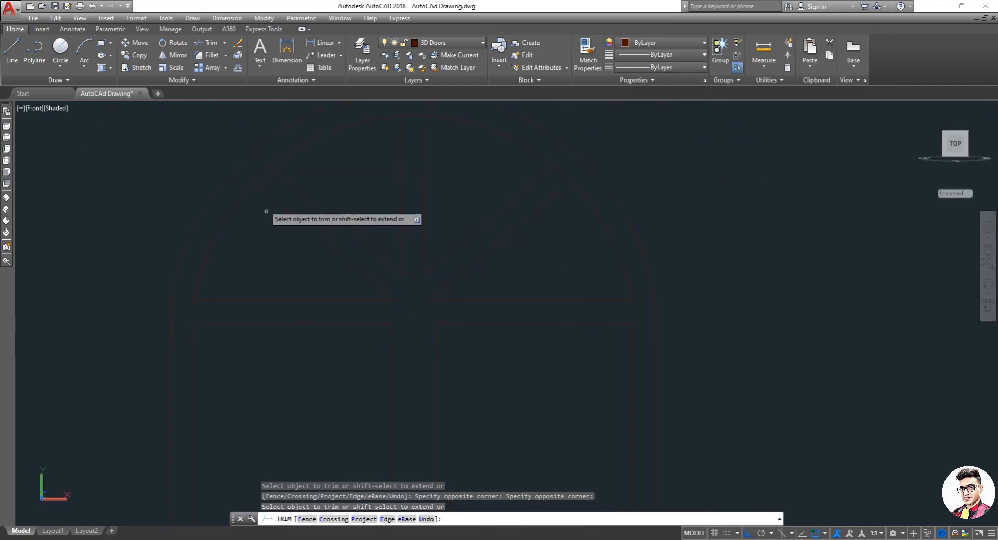
click(263, 177)
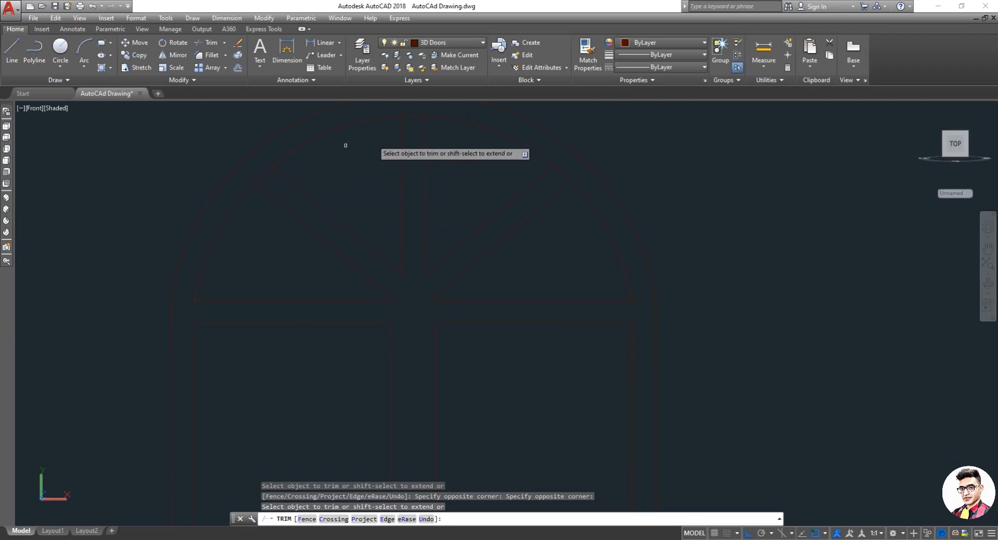
click(415, 116)
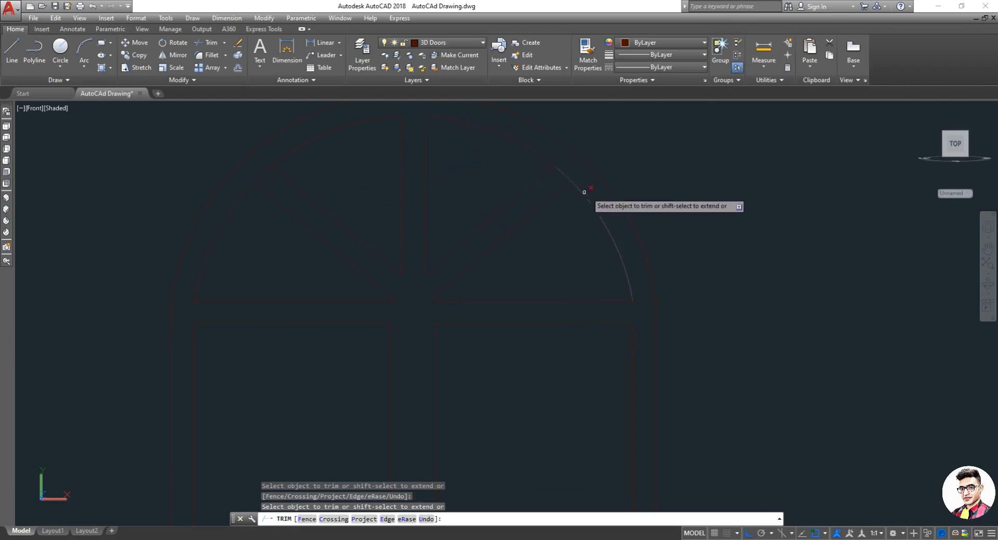
key(Escape)
Step: Extend a right diagonal glazing bar line up to the arch
text(ex)
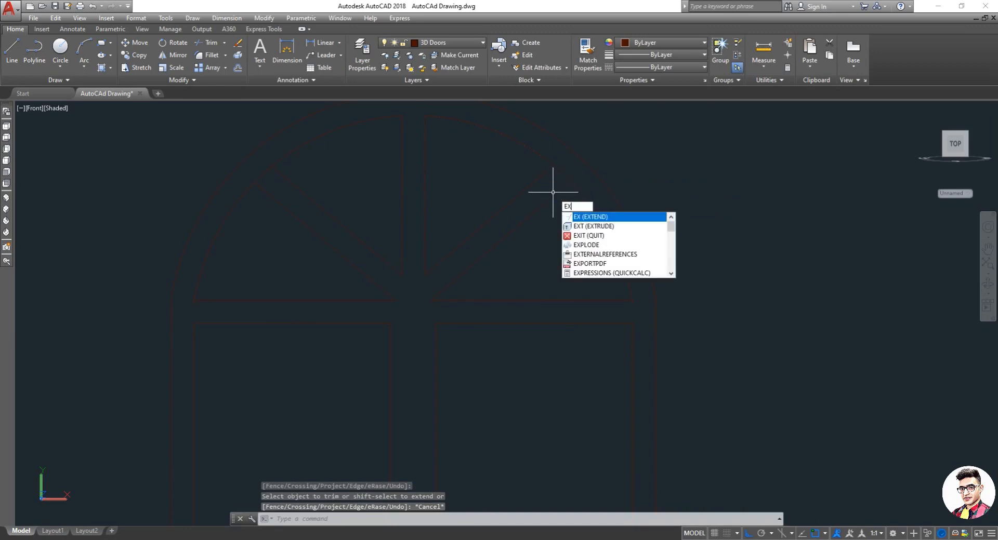
key(Return)
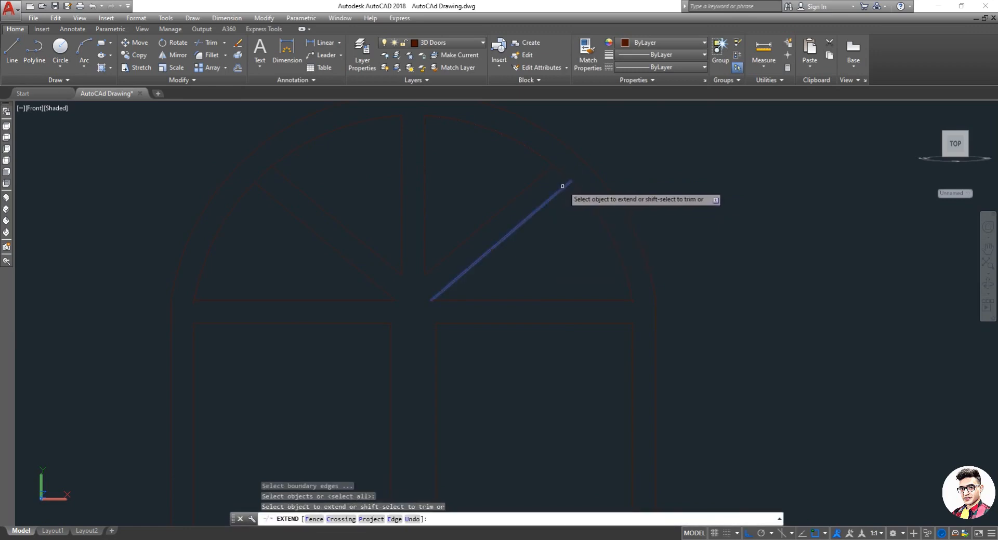
scroll(564, 179, up, 5)
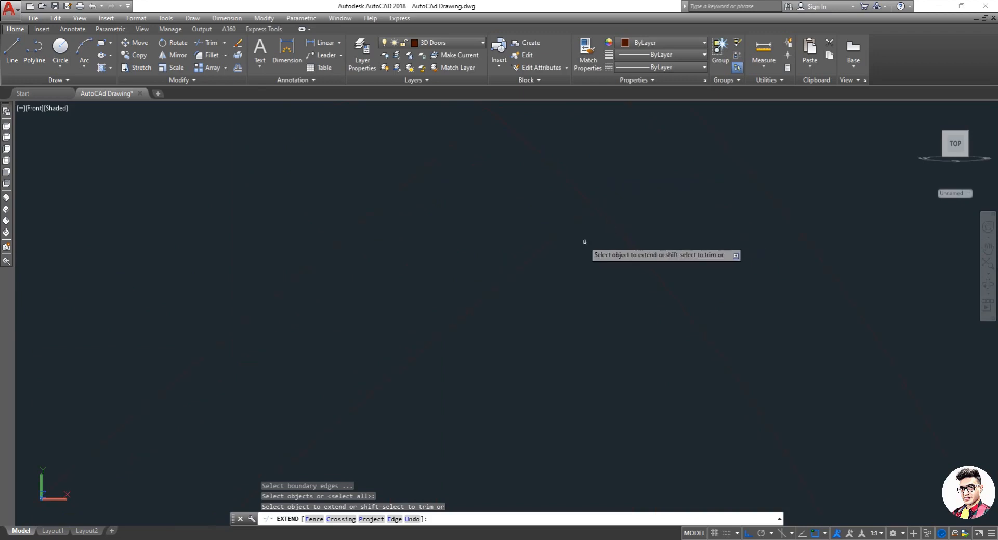
click(571, 224)
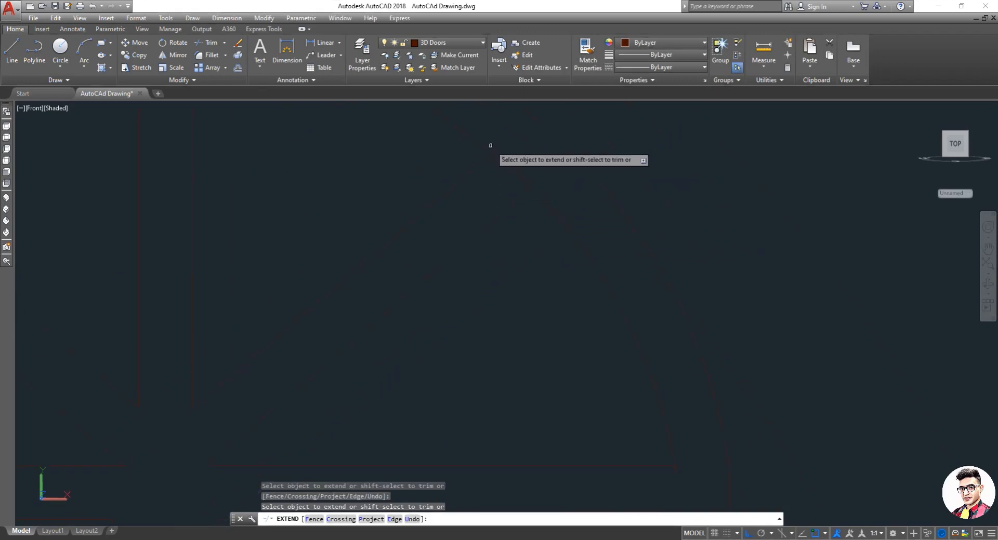
key(Escape)
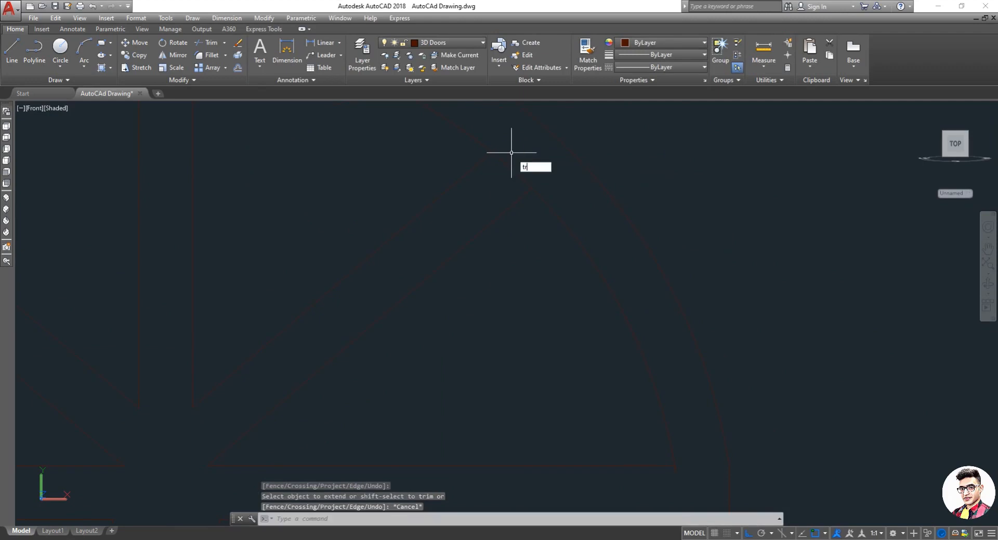
Step: Trim the excess glazing bar segments crossing the arch frame on the right side
text(tr)
key(Return)
key(Return)
click(528, 144)
click(501, 176)
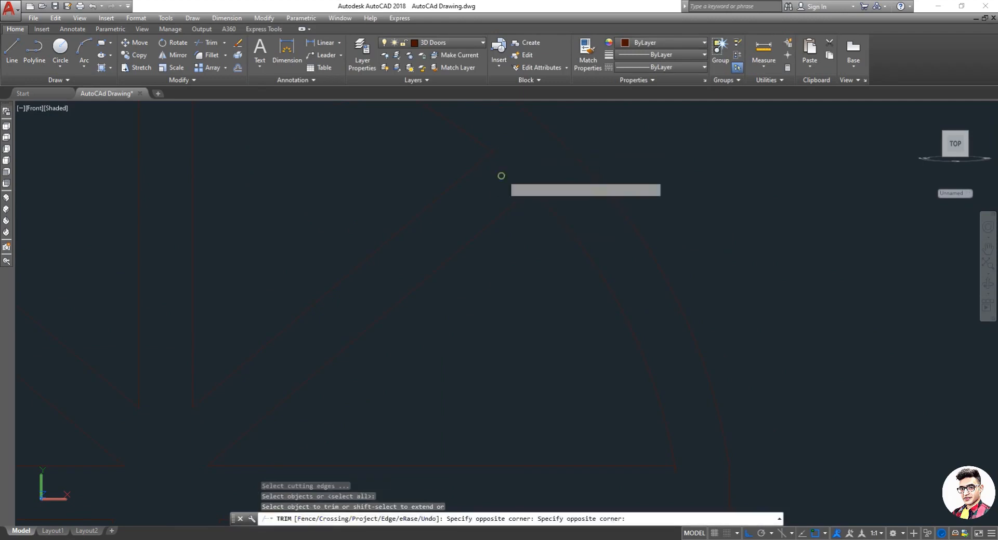
click(493, 150)
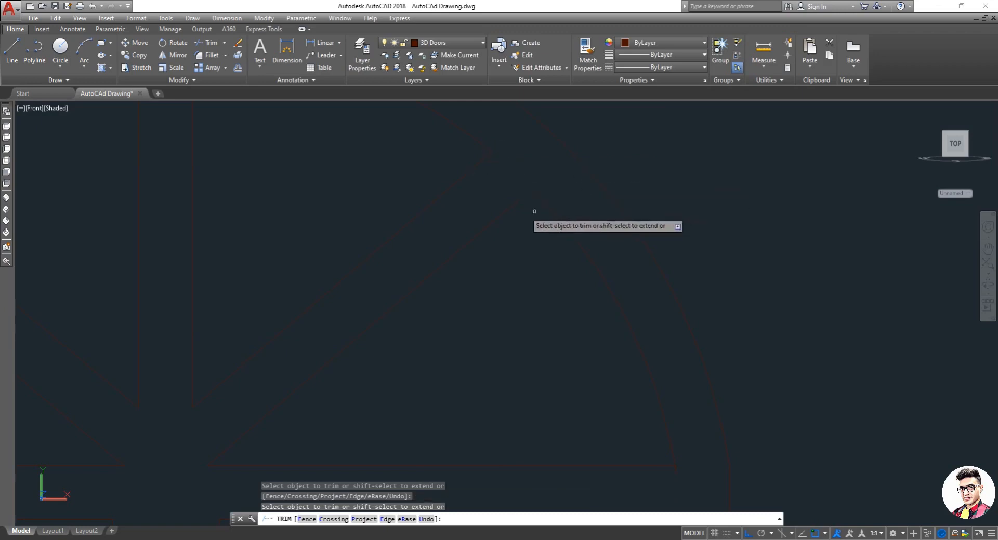
scroll(530, 214, down, 3)
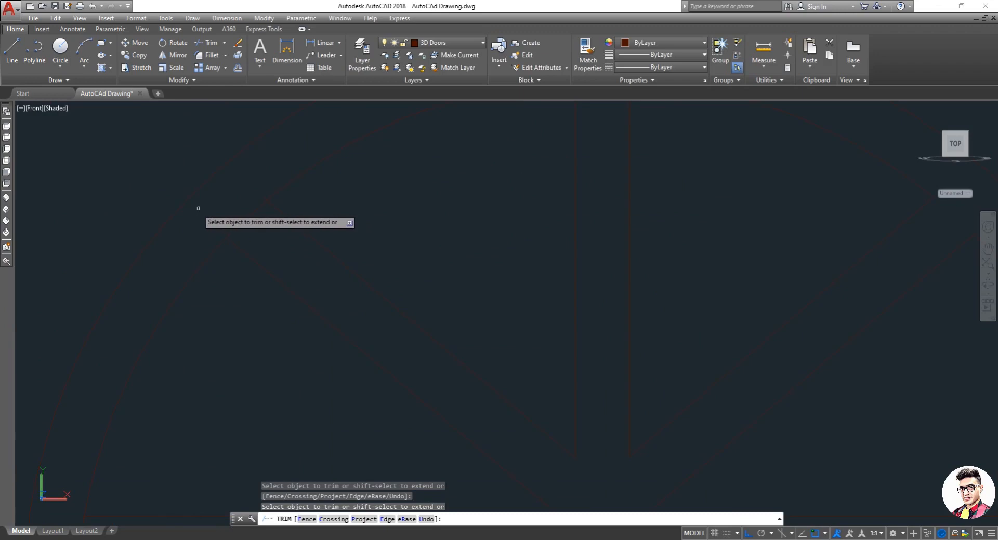
key(Escape)
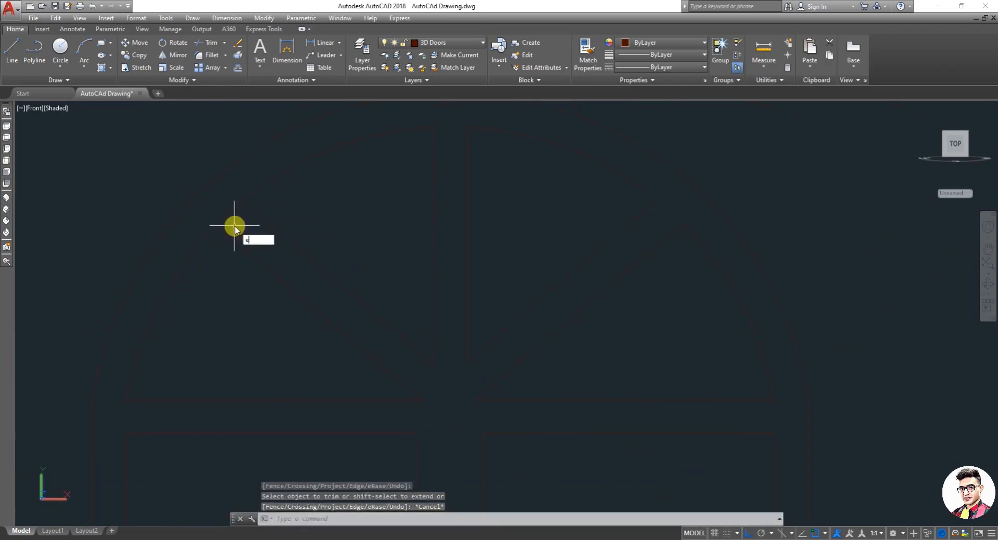
Step: Extend a left diagonal glazing bar line up to the arch
key(Return)
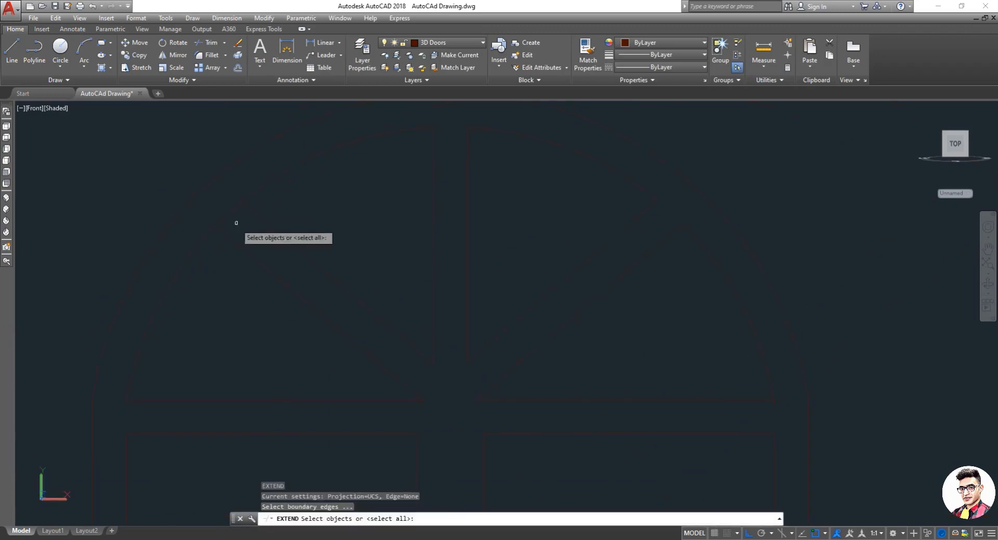
key(Return)
click(225, 235)
key(Escape)
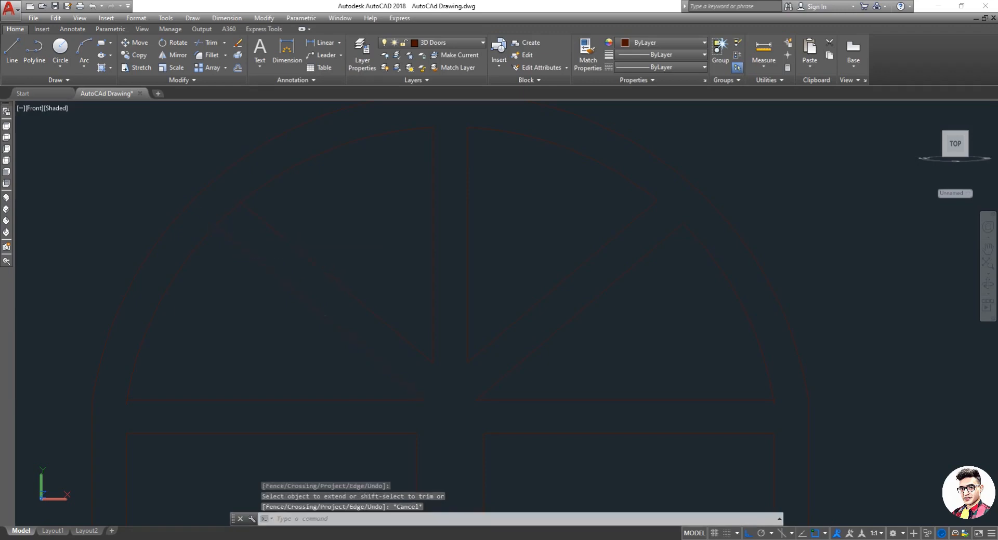
Step: Trim the excess glazing bar segments crossing the arch frame on the left side
key(Return)
key(Return)
click(237, 226)
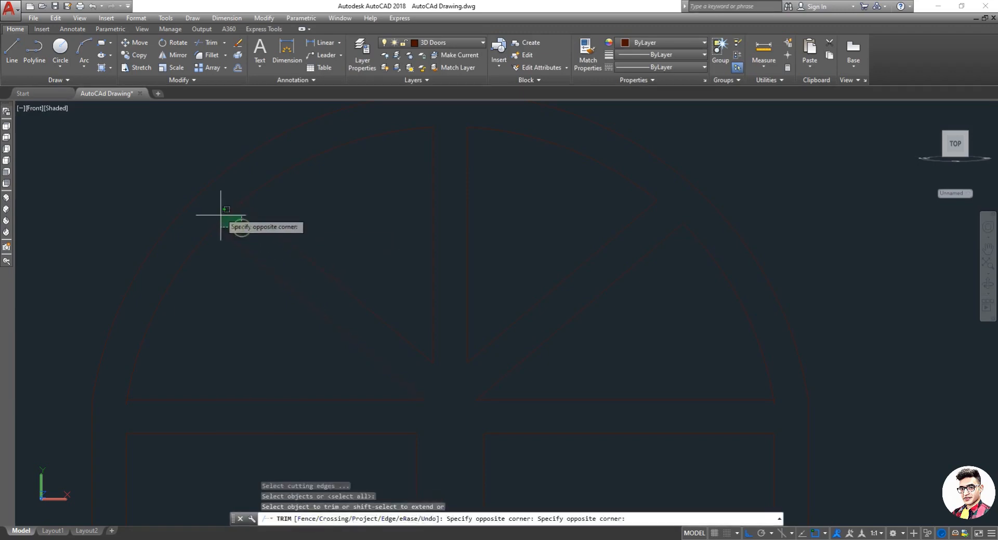
click(219, 213)
scroll(227, 200, up, 6)
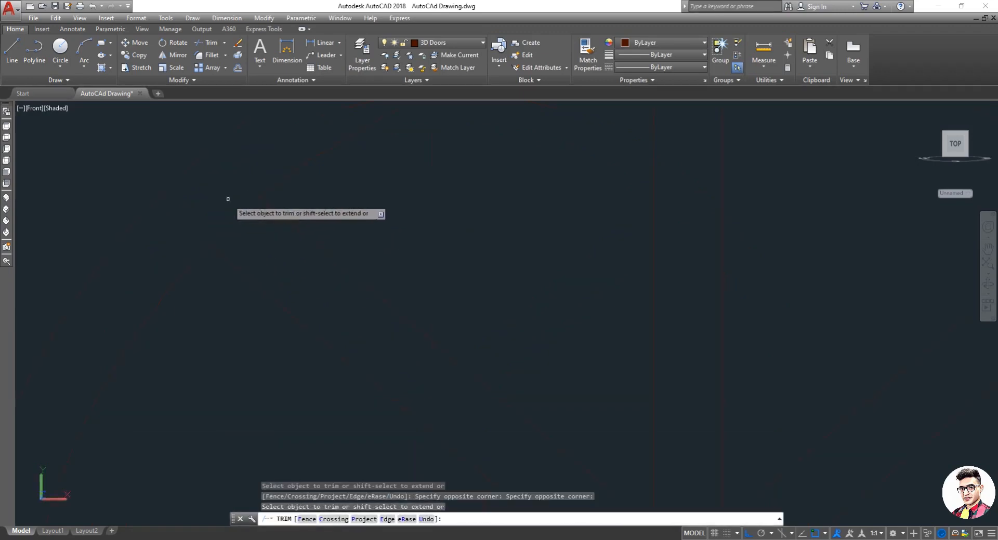
click(288, 195)
scroll(281, 196, down, 3)
key(Escape)
scroll(343, 242, down, 3)
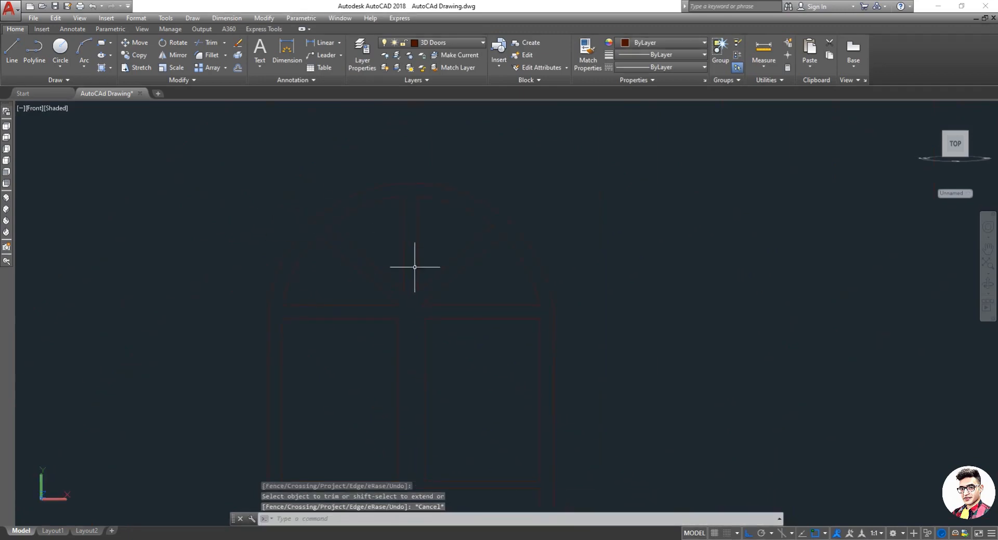
Step: Join the outer frame's arch, both sides and bottom into a single polyline with Join
scroll(474, 323, down, 5)
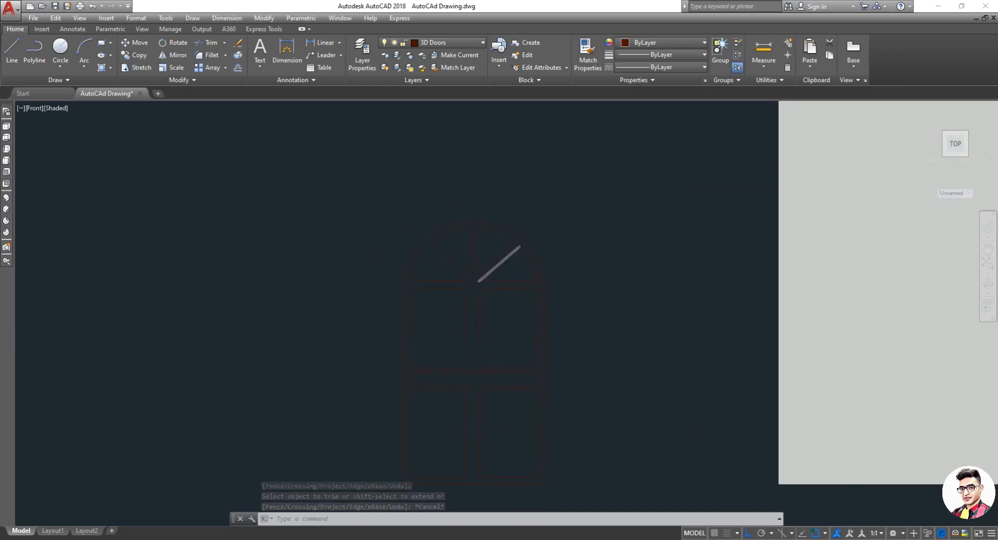
scroll(516, 273, up, 4)
scroll(520, 274, down, 2)
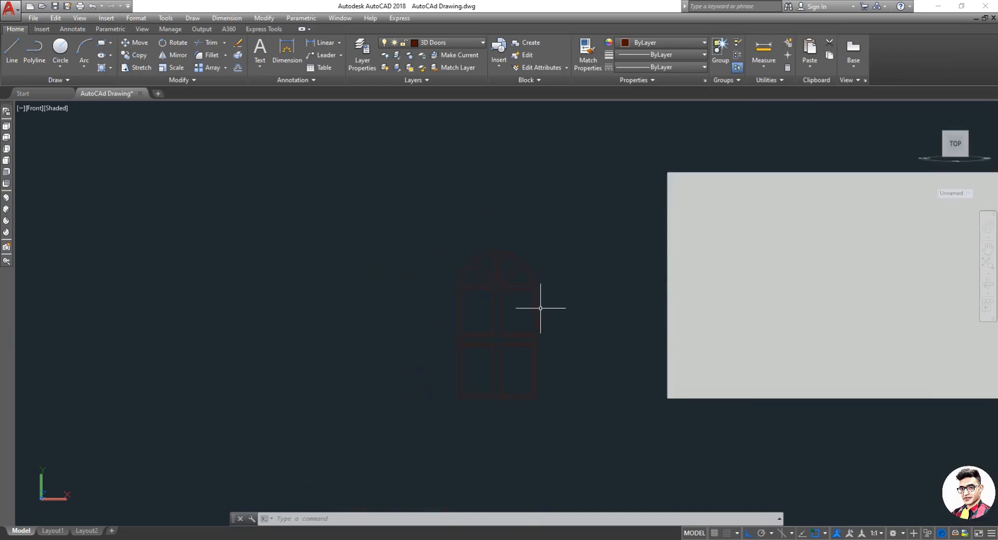
key(Return)
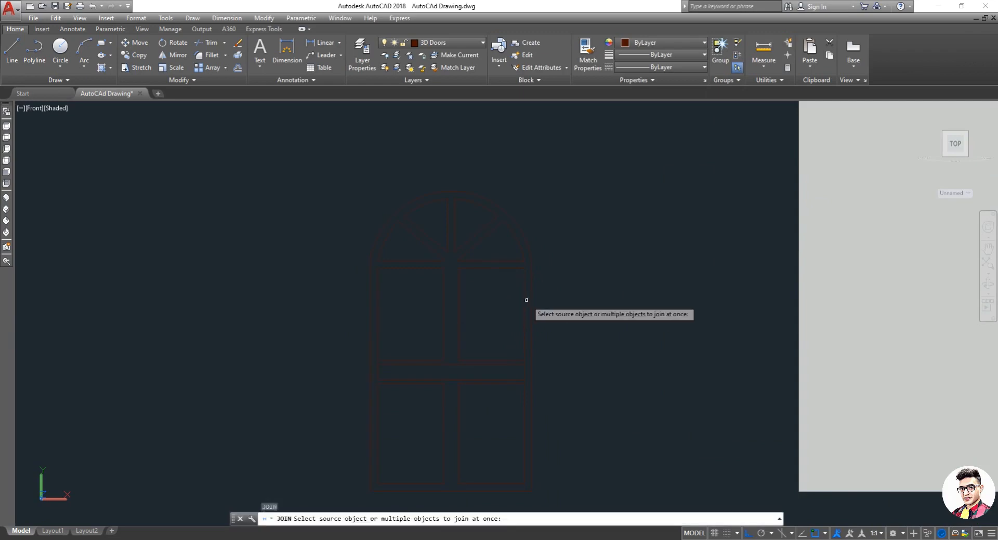
click(533, 301)
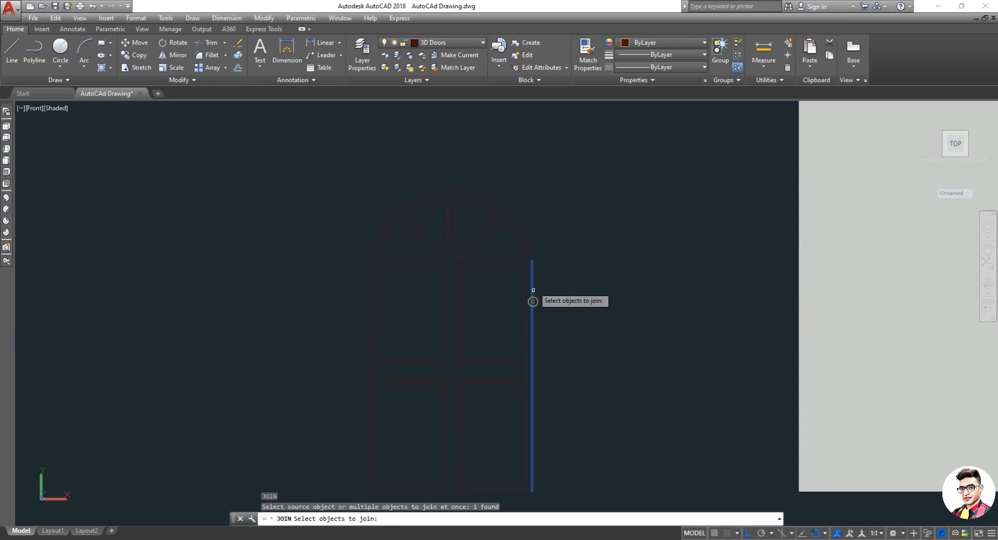
click(529, 248)
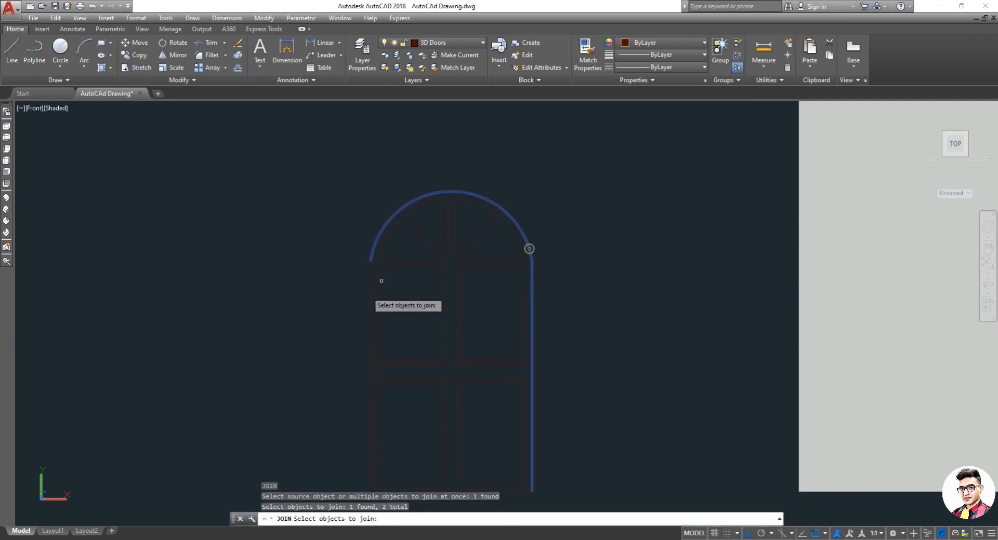
click(370, 322)
scroll(370, 330, down, 2)
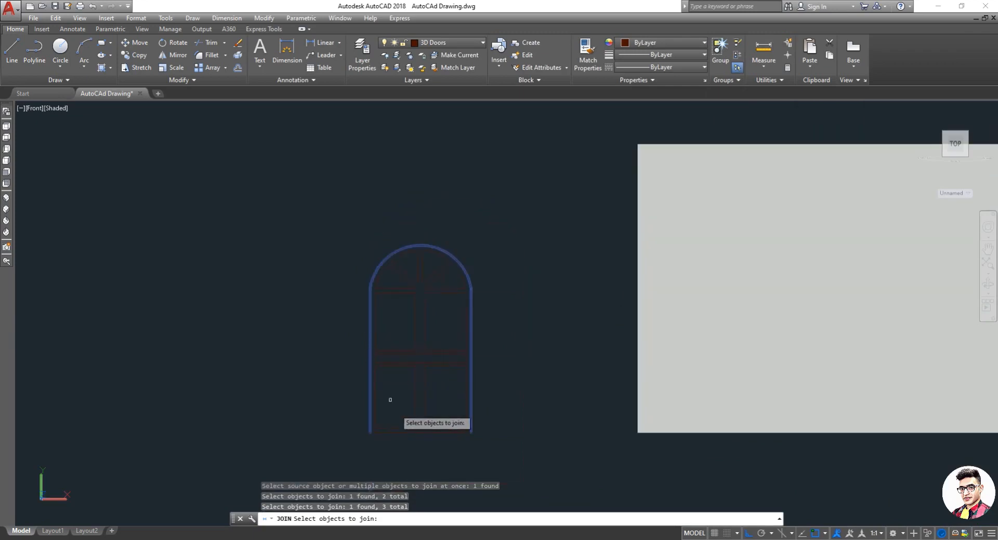
click(431, 434)
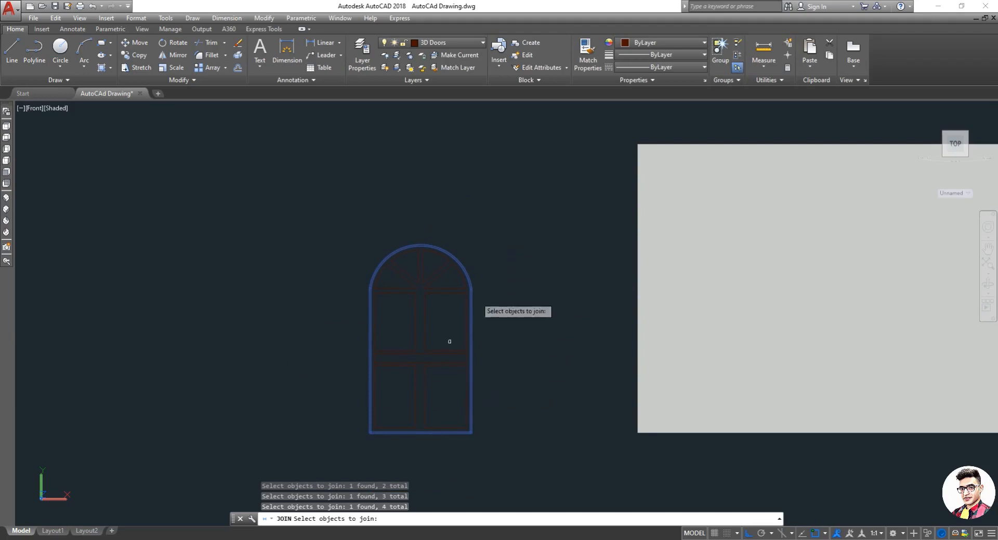
key(Return)
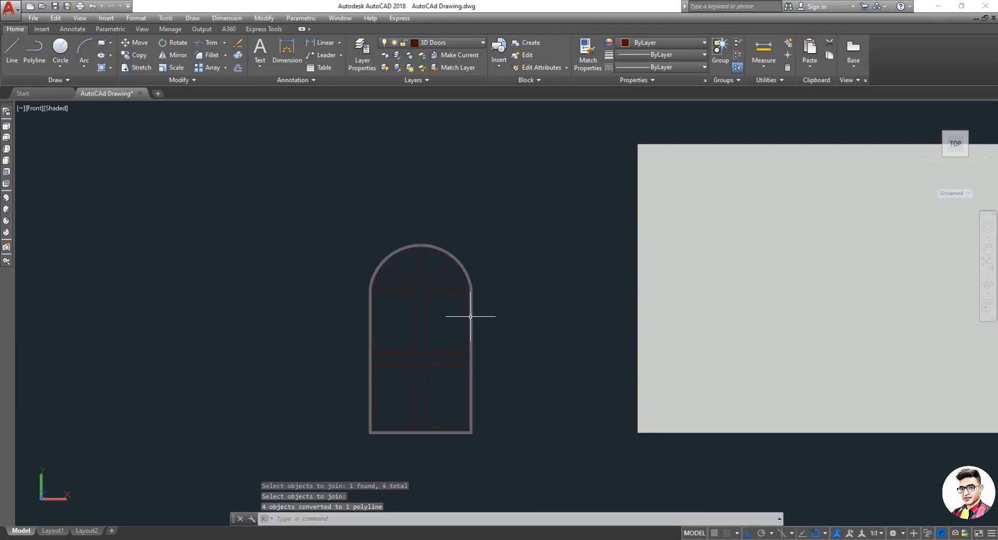
key(Escape)
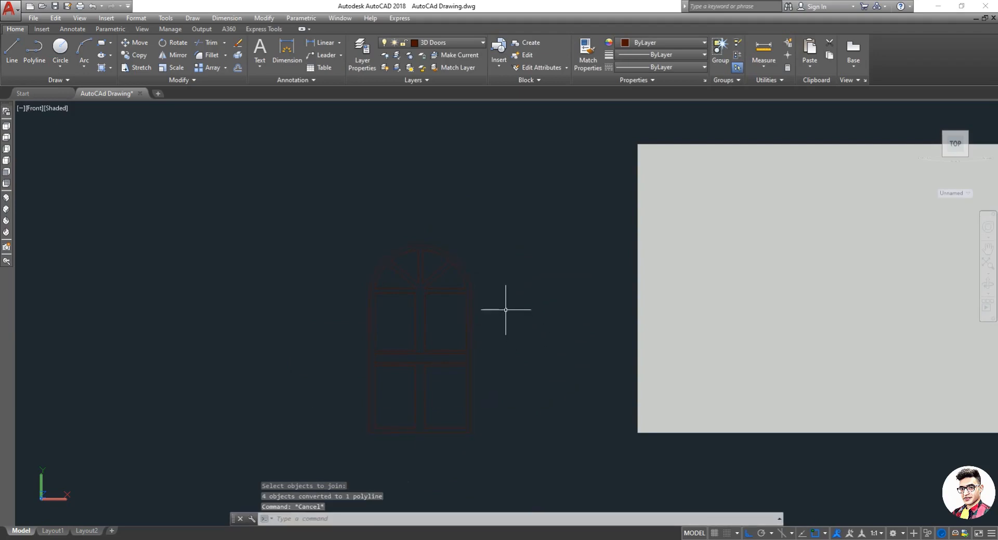
Step: Restart Join and select the edges of the two right-hand arch glazing panes
key(Return)
scroll(424, 293, up, 8)
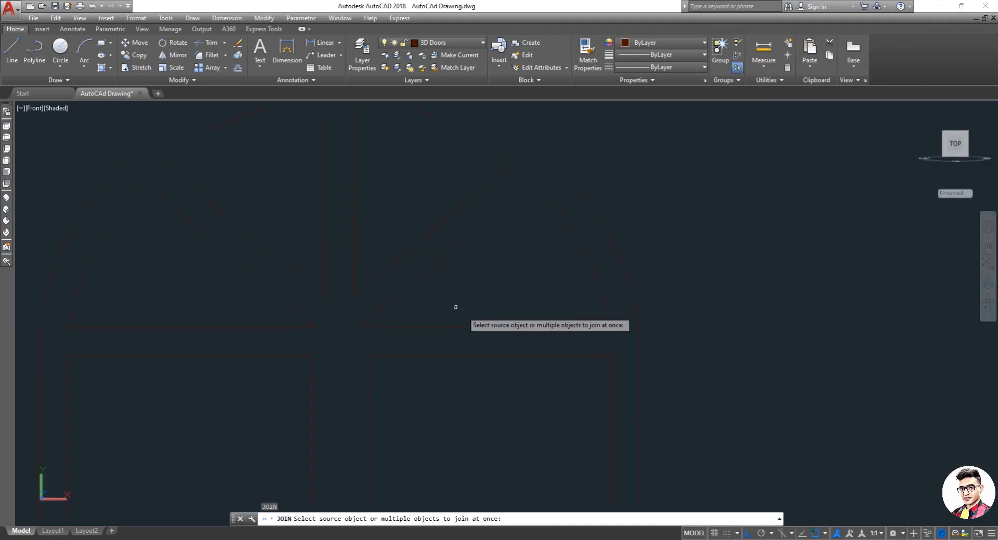
click(470, 336)
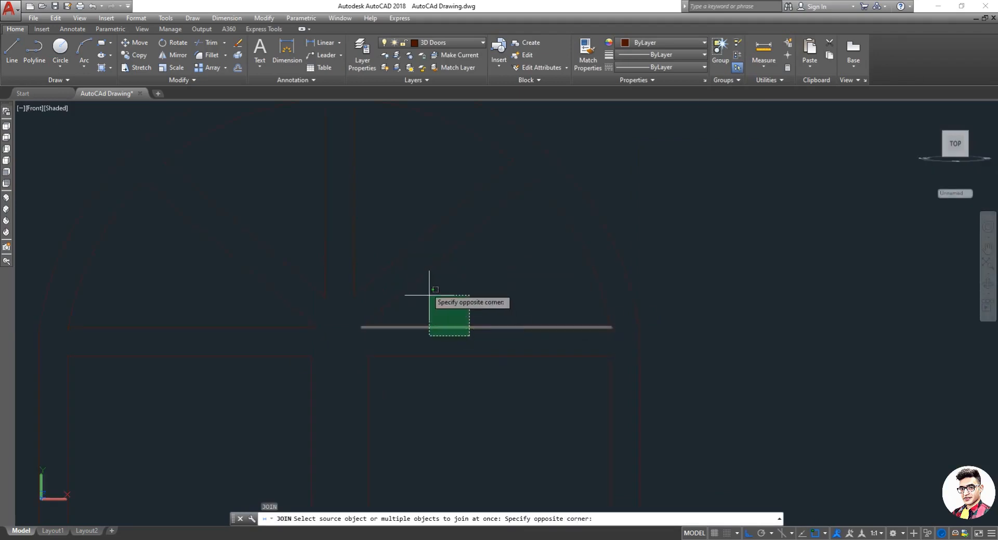
click(420, 268)
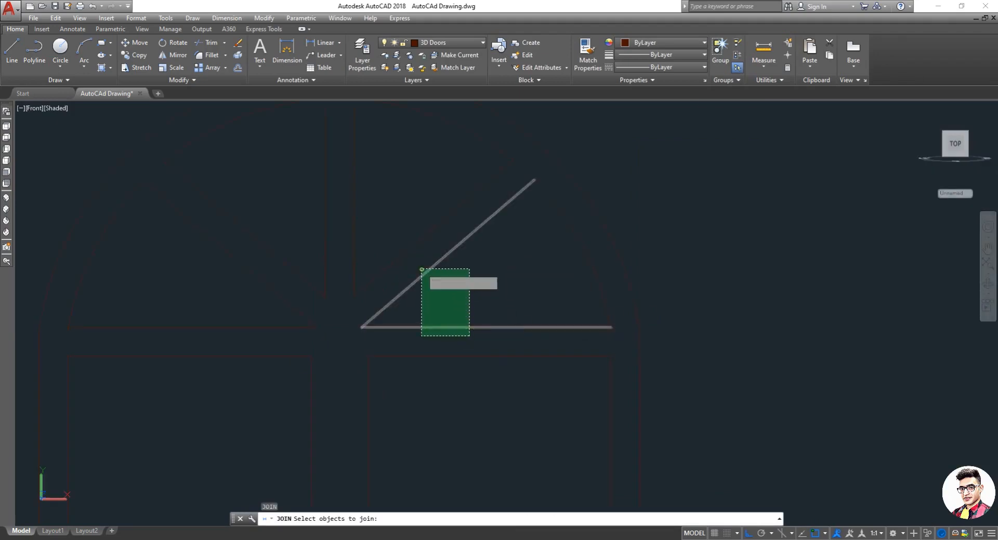
click(584, 249)
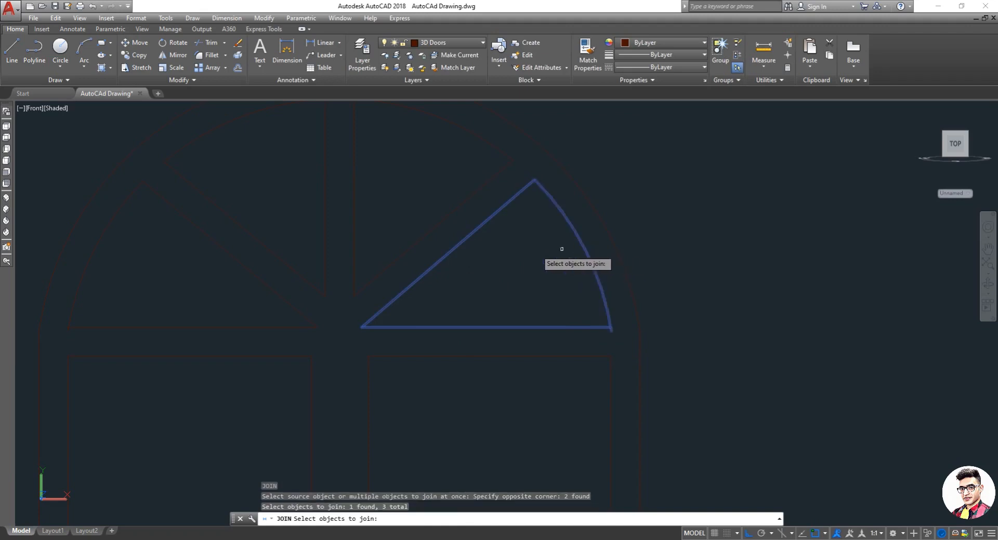
click(404, 256)
click(348, 192)
click(377, 215)
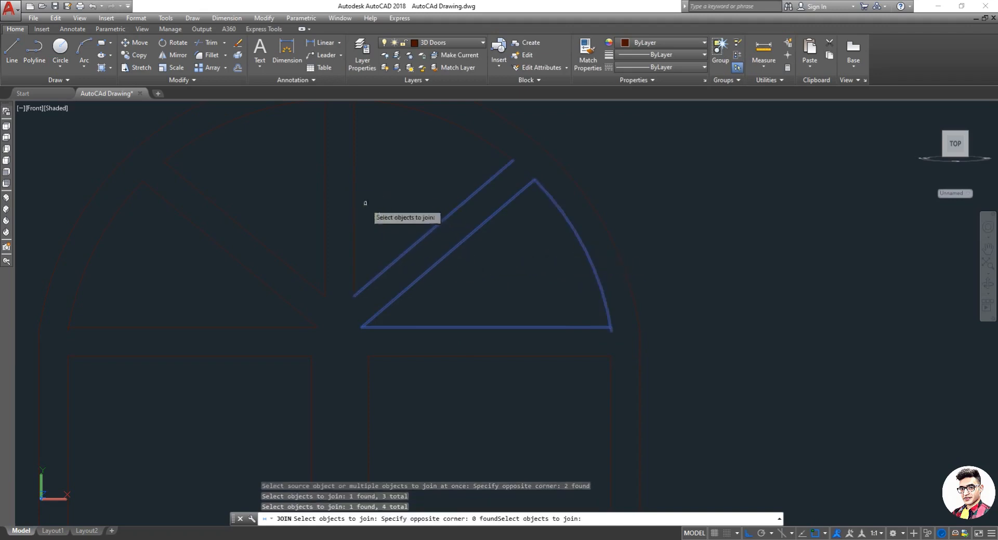
click(358, 200)
click(349, 178)
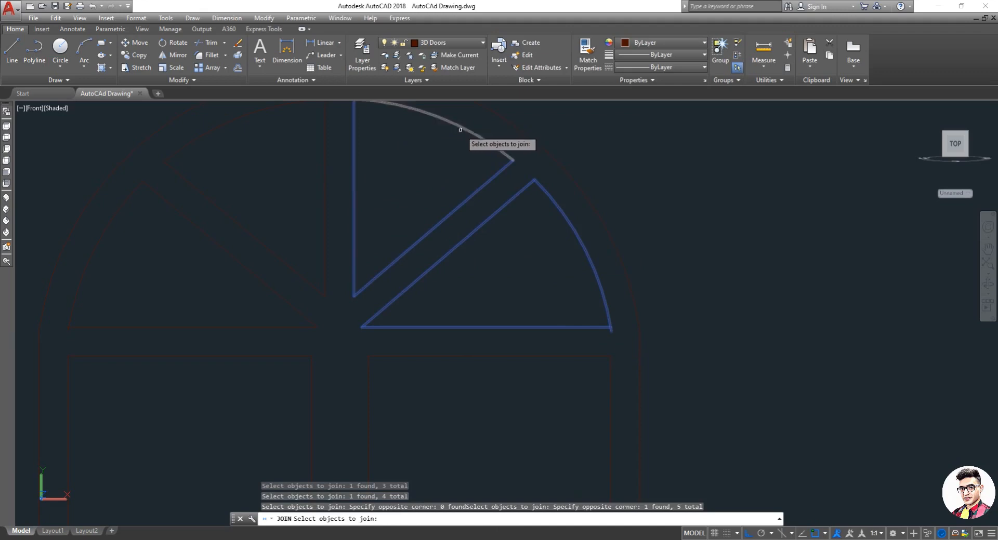
click(457, 128)
Step: Add the edges of the two left-hand arch glazing panes to the join selection
scroll(453, 151, down, 3)
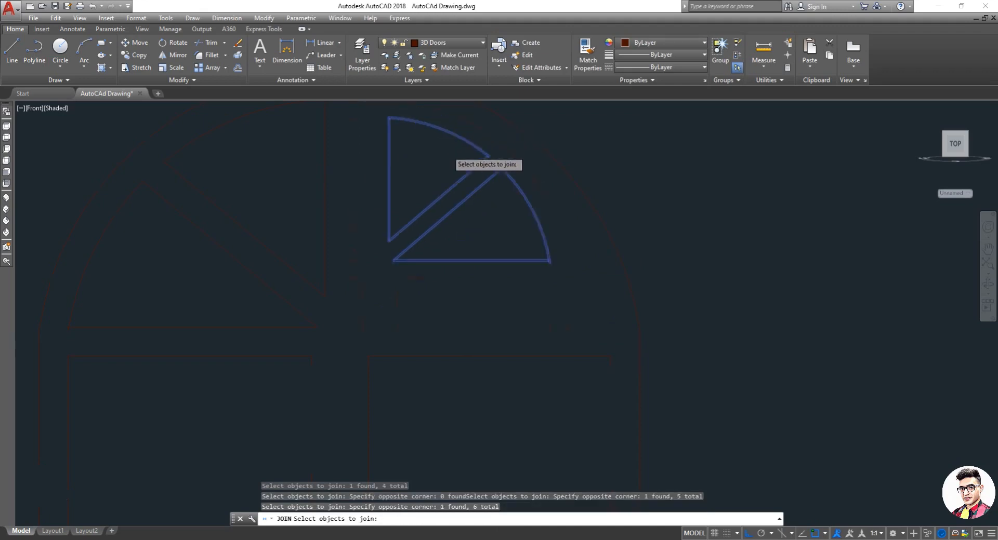
scroll(385, 203, up, 3)
scroll(410, 213, down, 4)
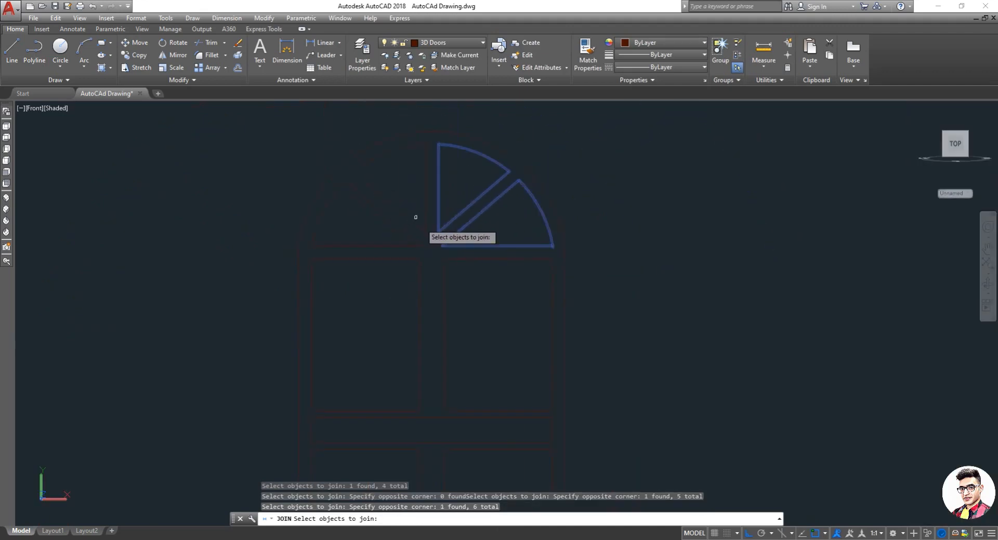
click(427, 233)
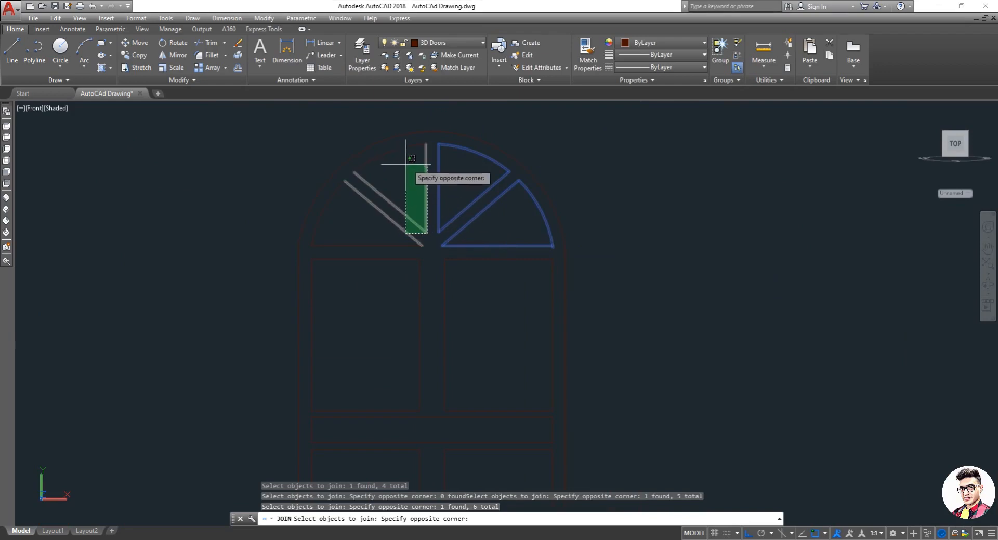
click(412, 167)
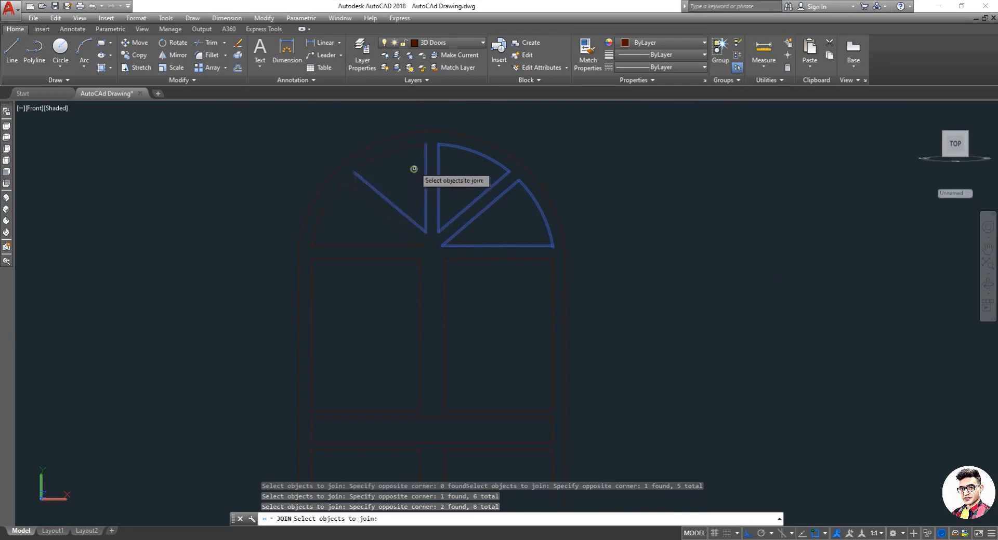
click(387, 153)
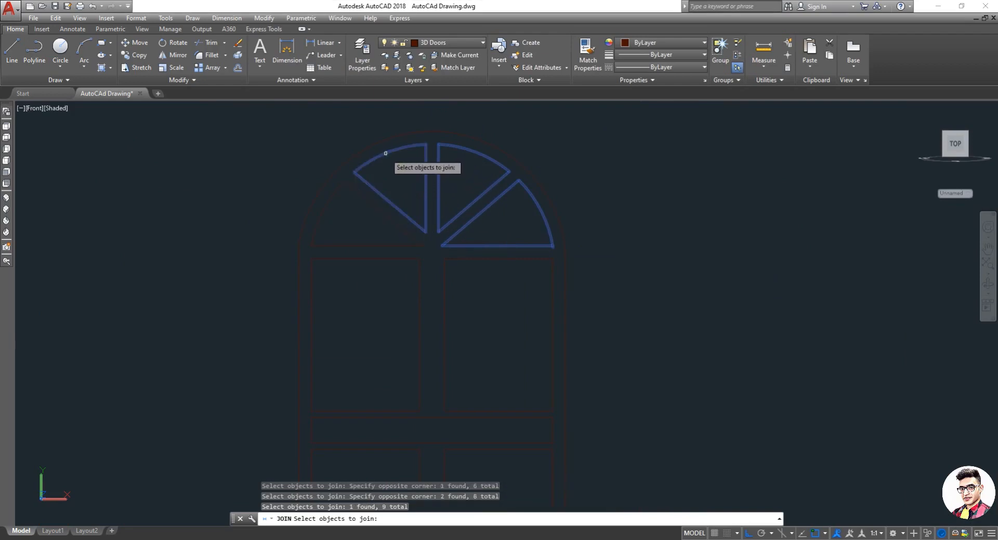
click(368, 202)
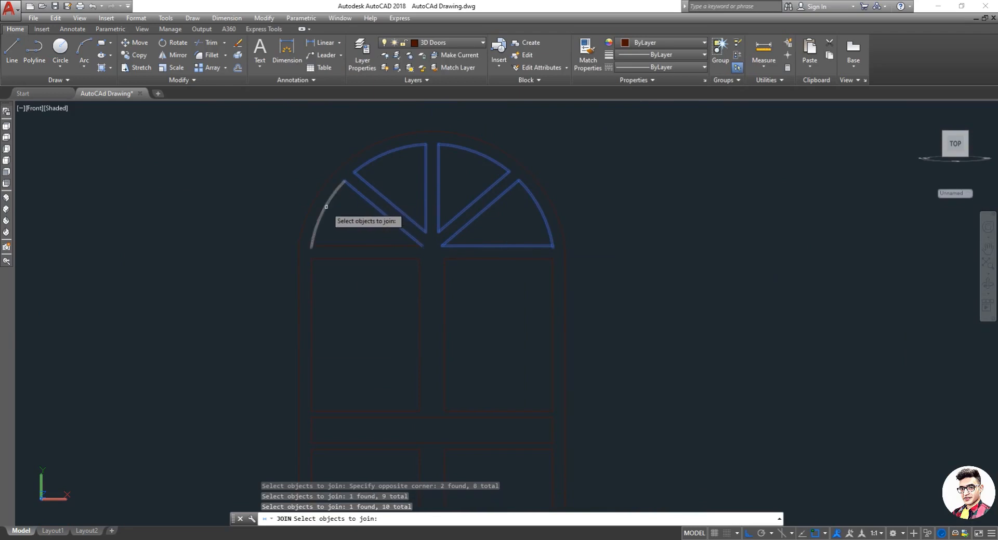
click(326, 206)
click(346, 246)
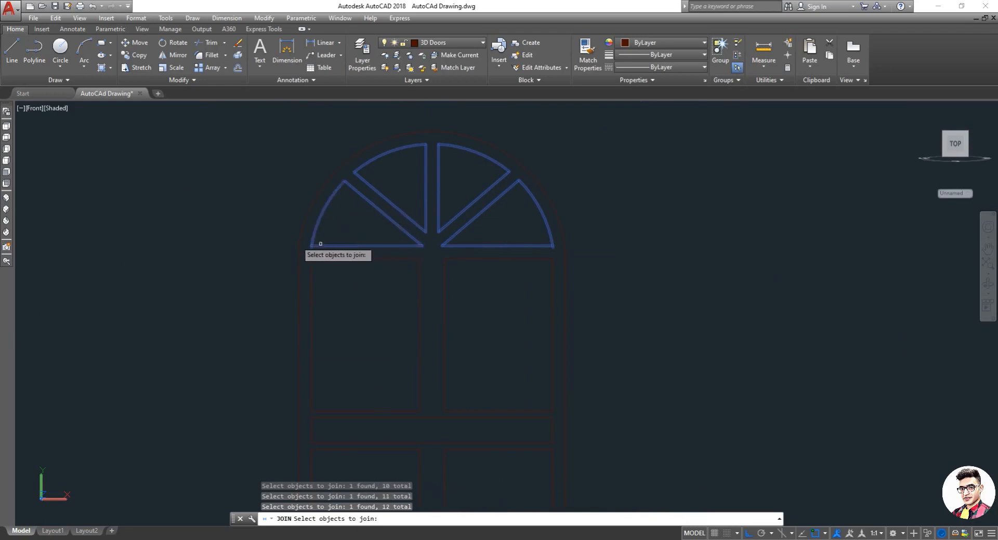
Step: Add the two upper rectangular panes and the transom panel edges to the join selection
scroll(263, 223, down, 3)
scroll(301, 276, up, 2)
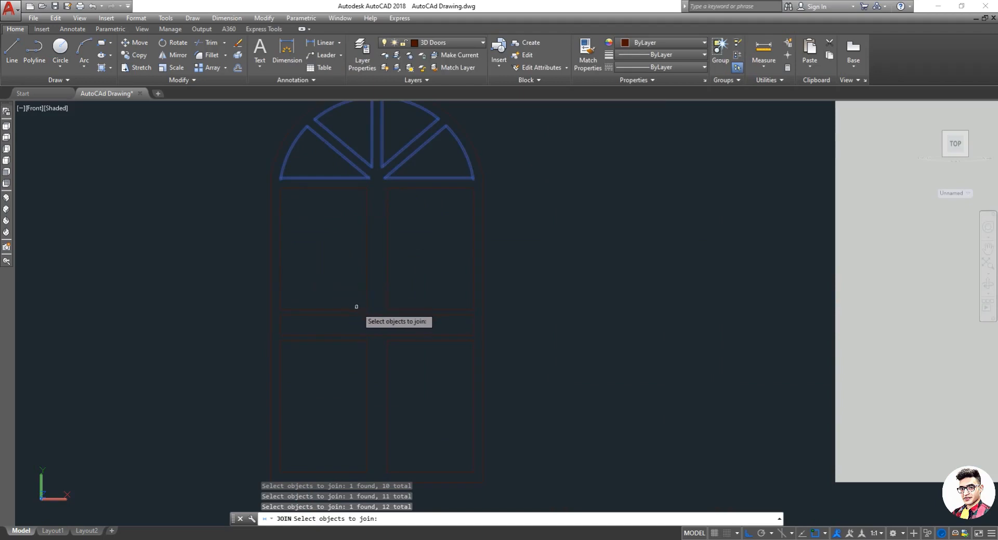
click(278, 185)
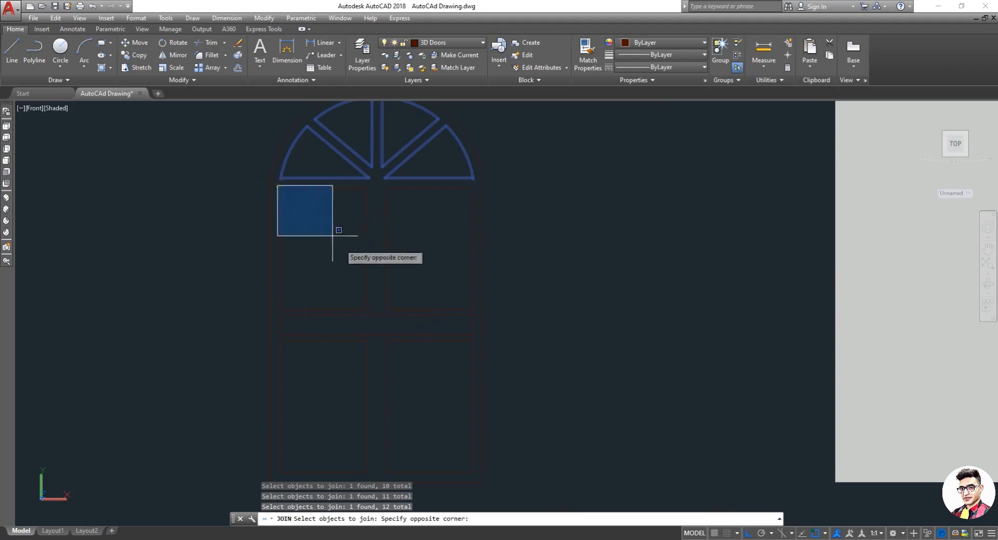
click(374, 313)
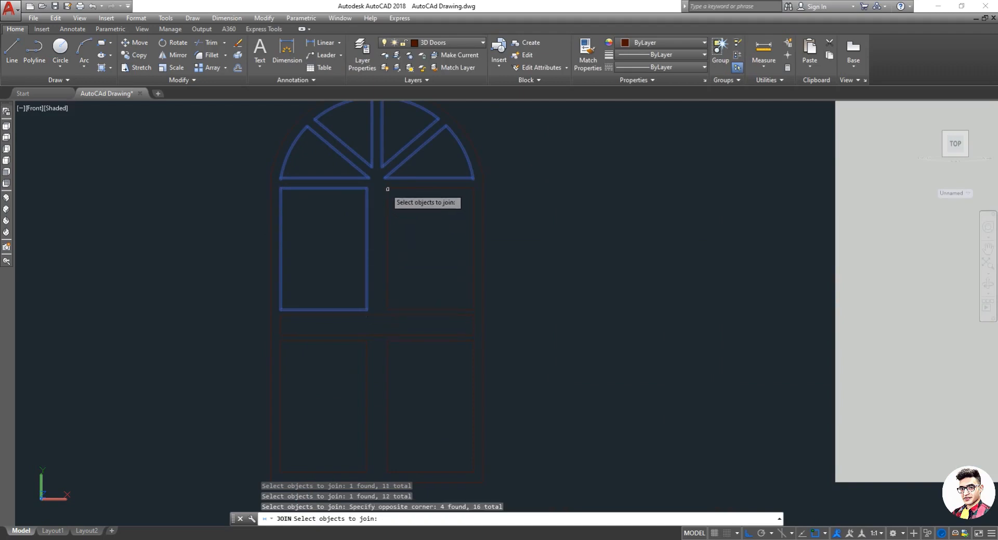
click(383, 187)
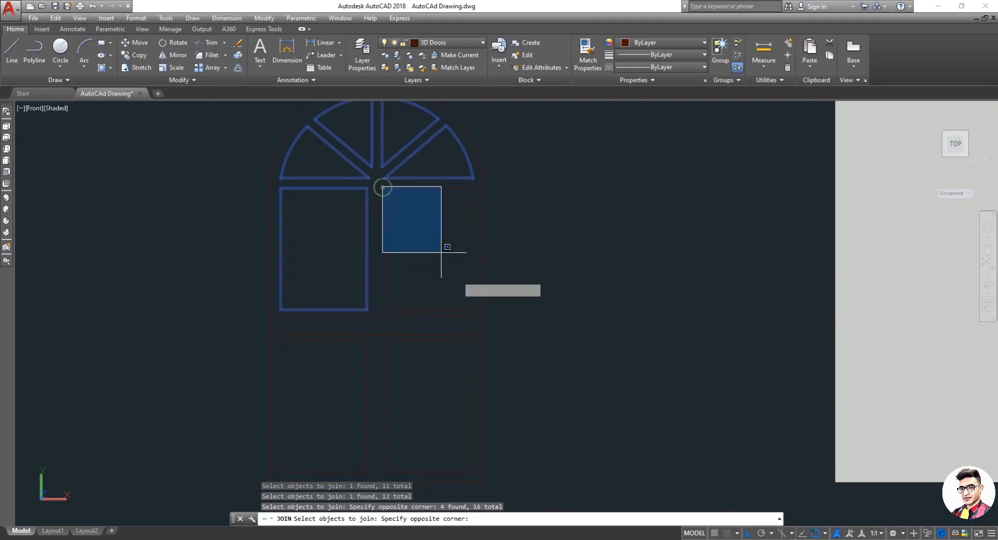
click(481, 313)
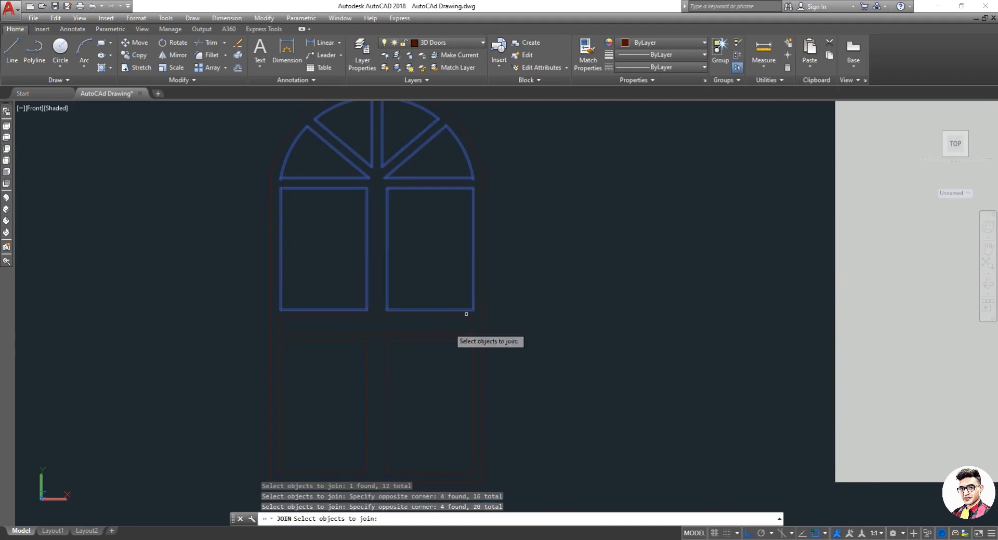
scroll(307, 319, up, 3)
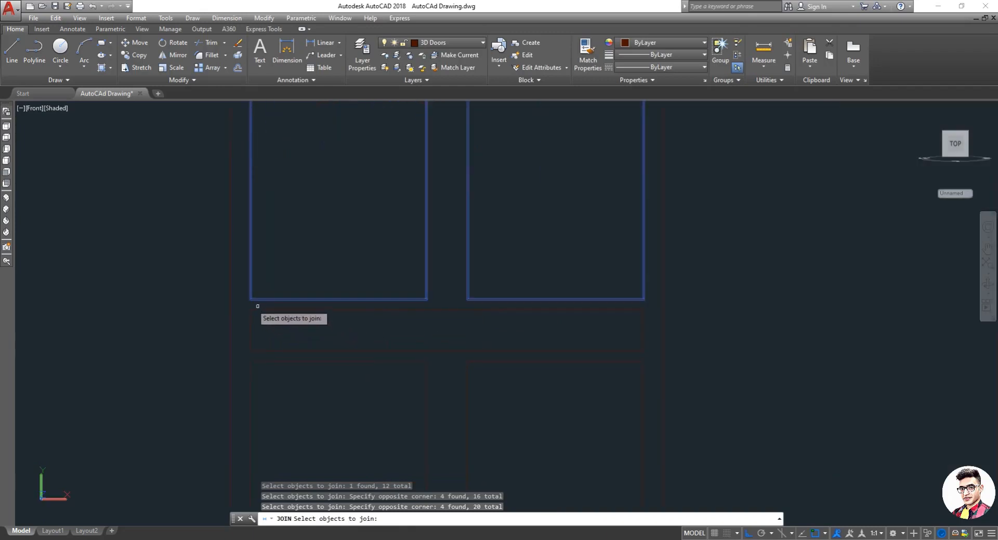
click(241, 304)
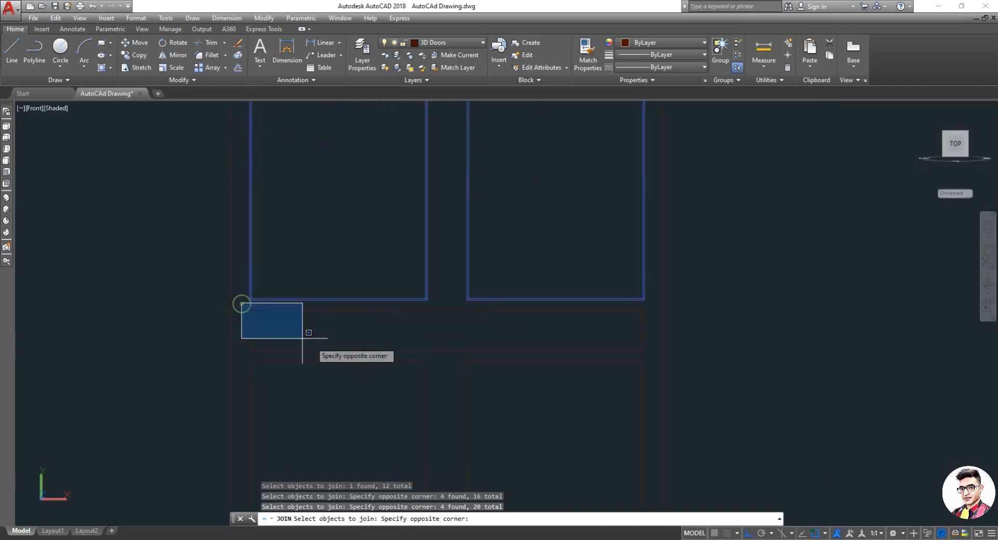
click(653, 352)
Step: Add the lower right pane's edges to the join selection with a selection window
scroll(660, 348, down, 4)
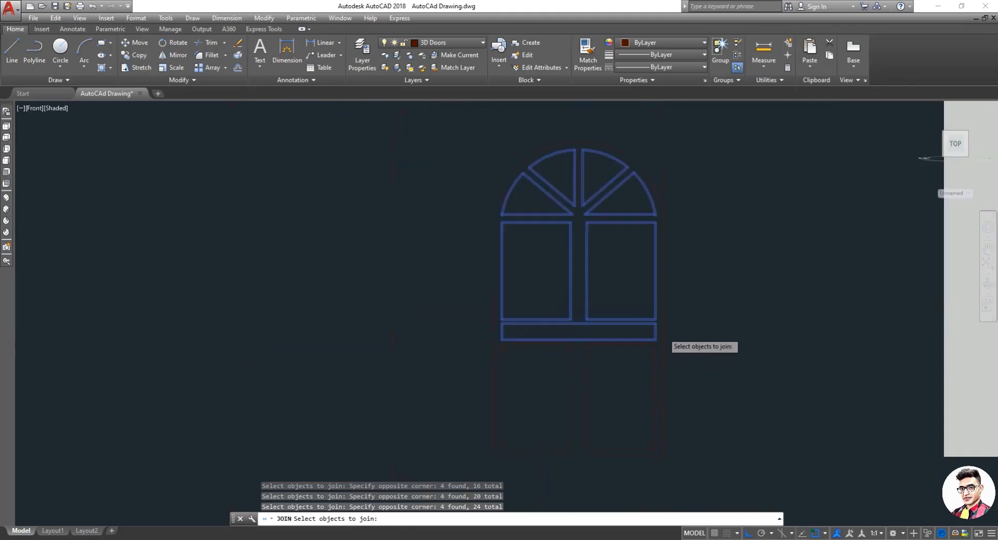
scroll(616, 400, up, 3)
scroll(645, 427, down, 2)
scroll(648, 429, up, 2)
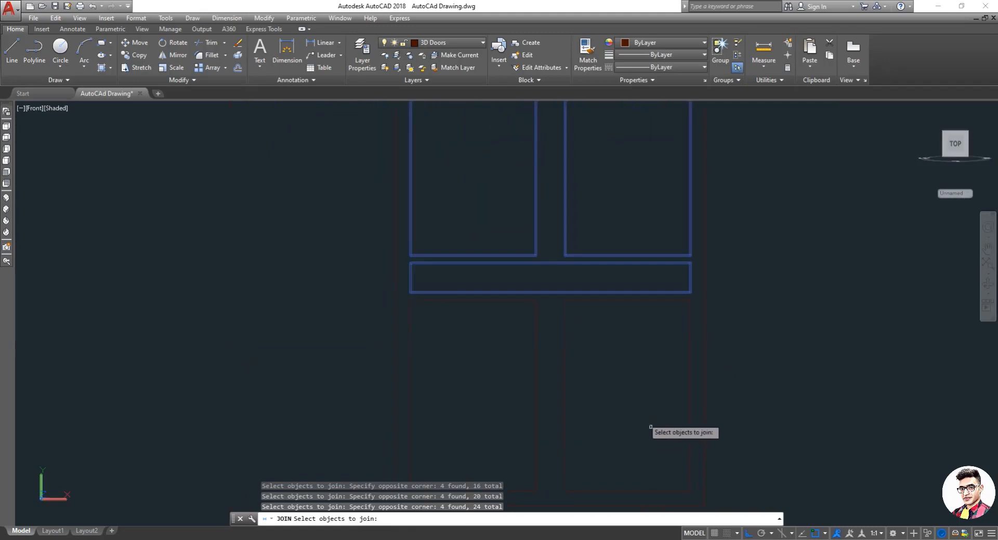
click(555, 301)
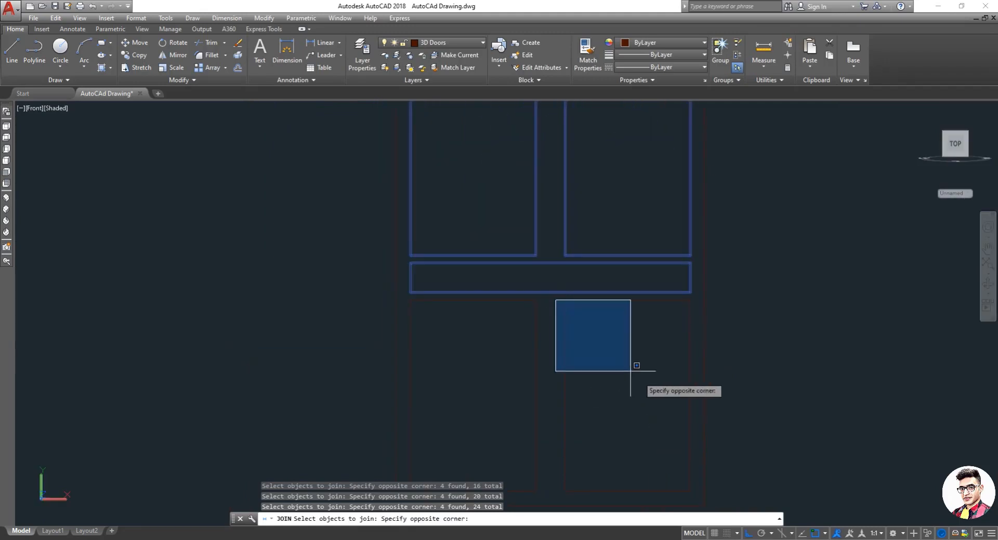
click(691, 491)
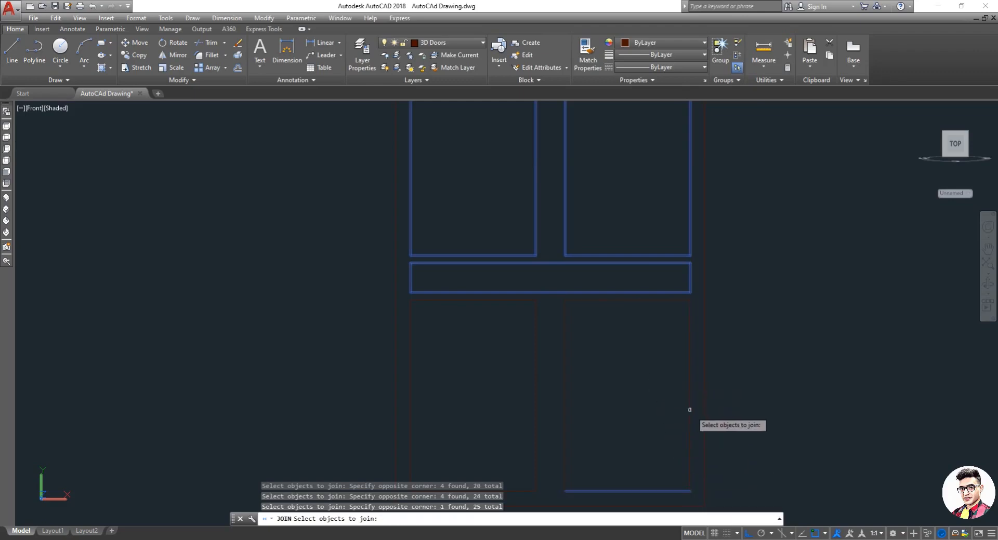
Step: Add the remaining lower right pane edge and the transom panel's bottom edge to the join selection
click(691, 411)
click(563, 401)
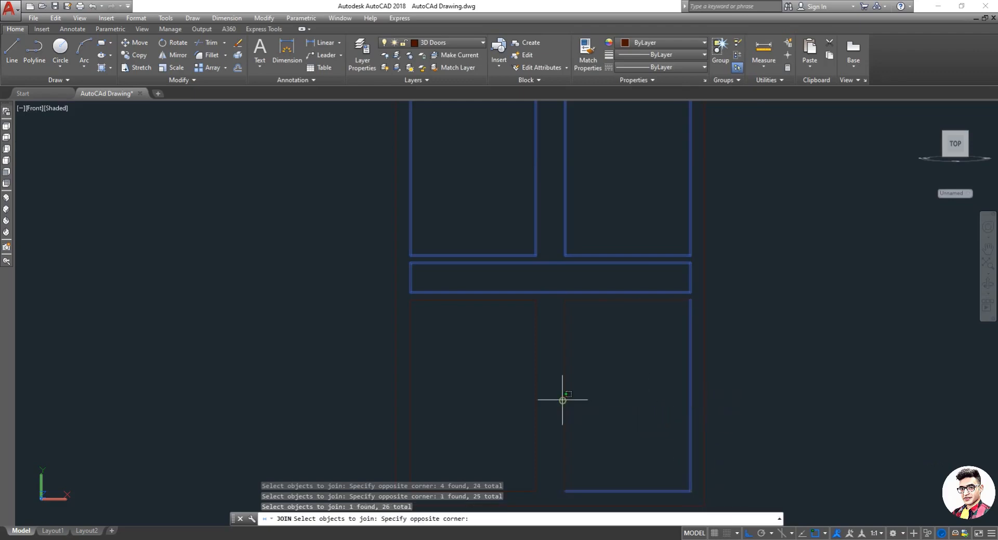
click(568, 403)
click(565, 404)
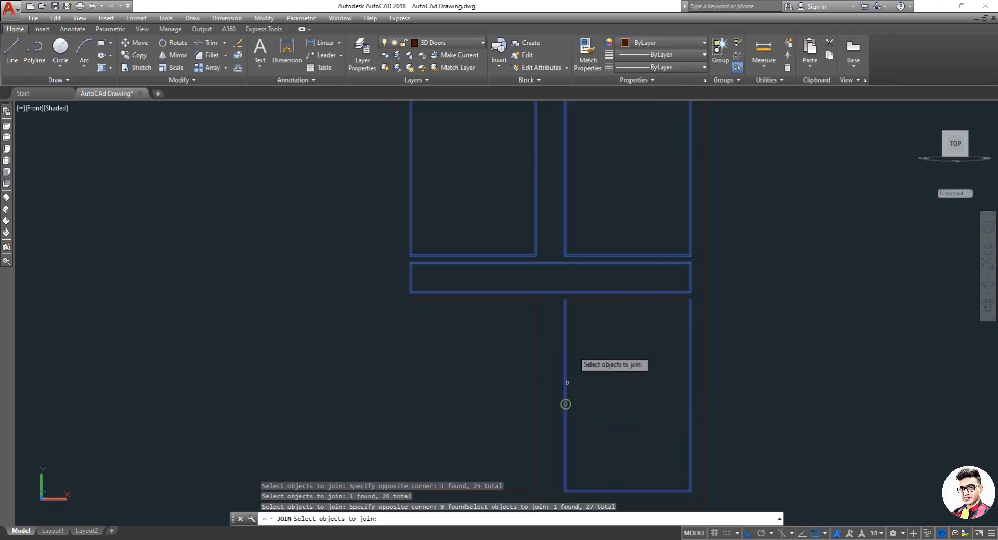
click(589, 300)
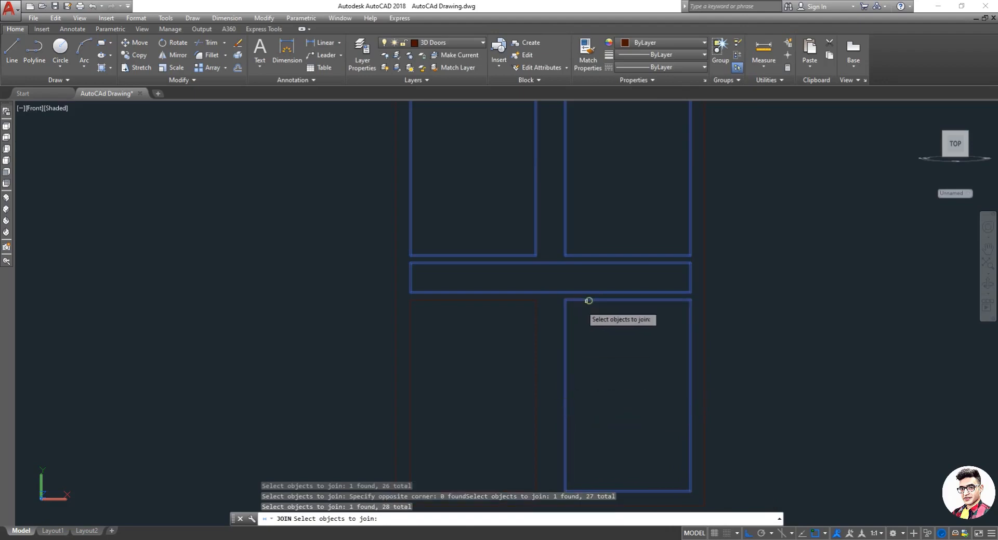
Step: Add the four edges of the lower left pane to the selection and complete the join
click(512, 303)
click(536, 351)
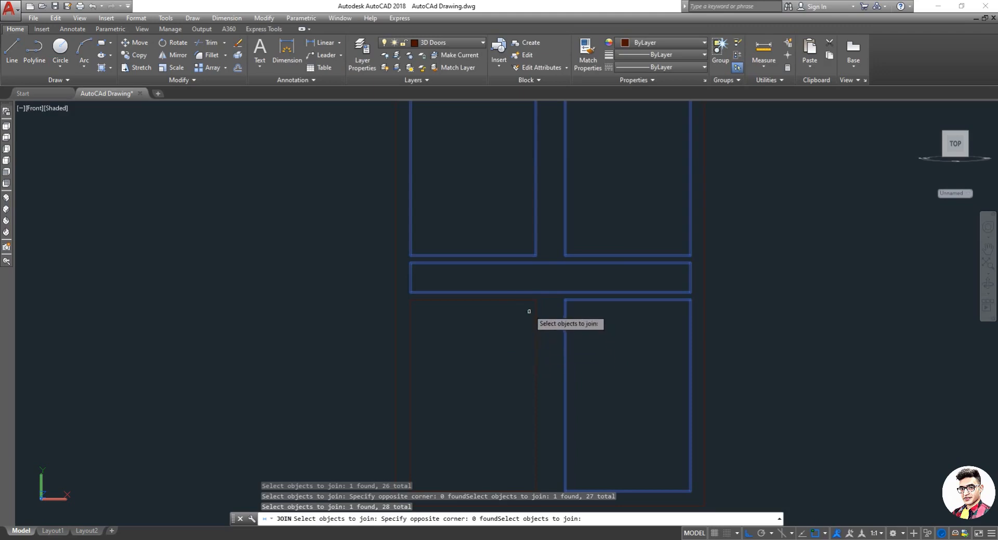
click(520, 299)
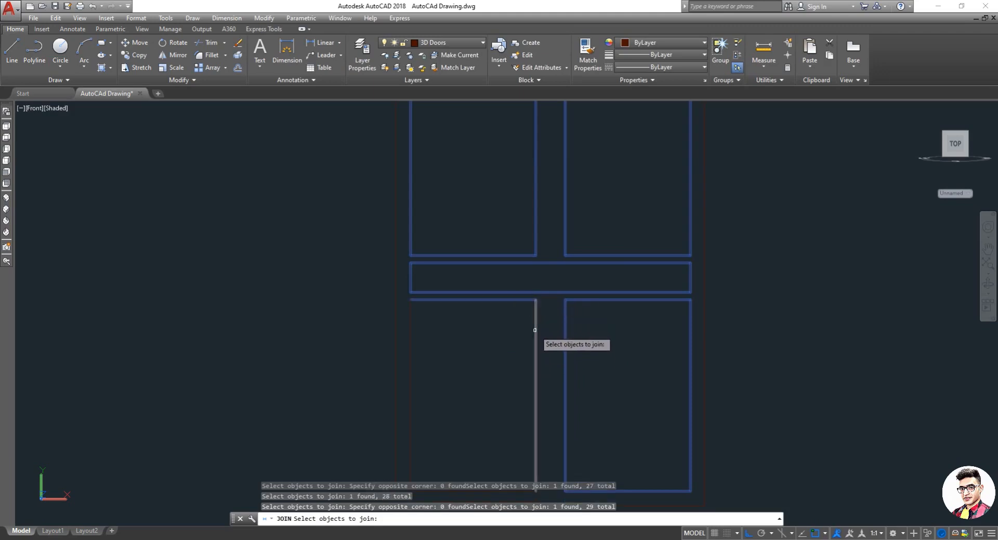
click(535, 332)
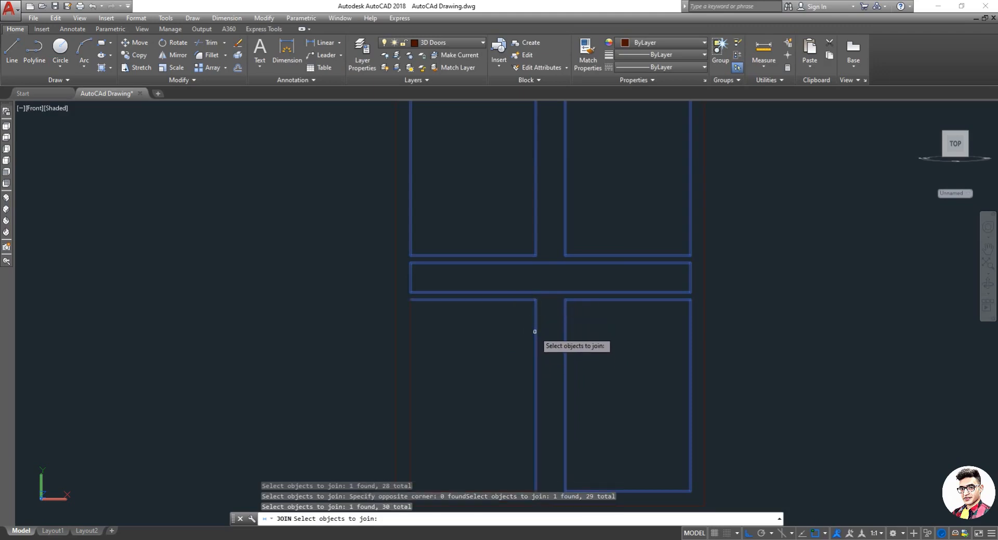
click(411, 354)
scroll(435, 364, down, 2)
scroll(460, 423, up, 3)
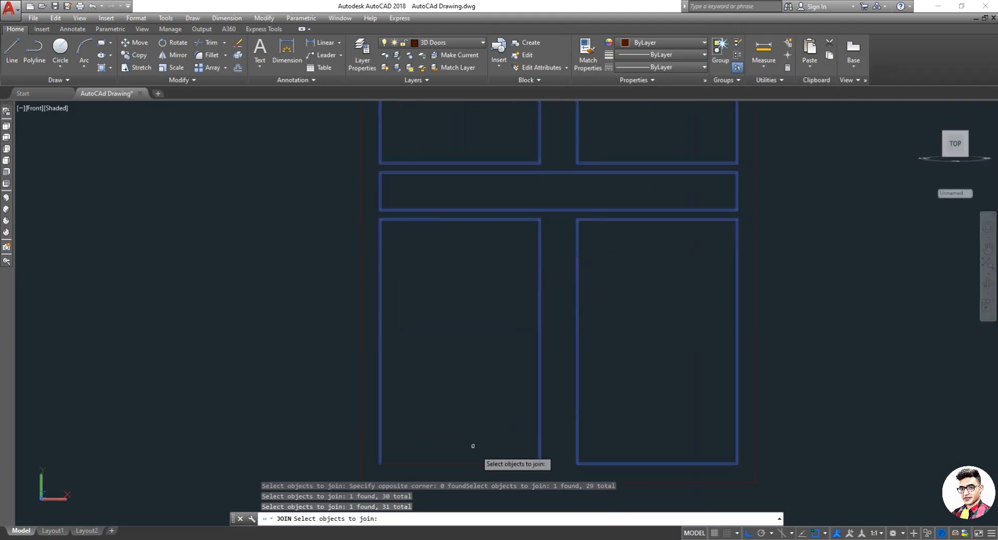
click(441, 462)
scroll(460, 436, down, 4)
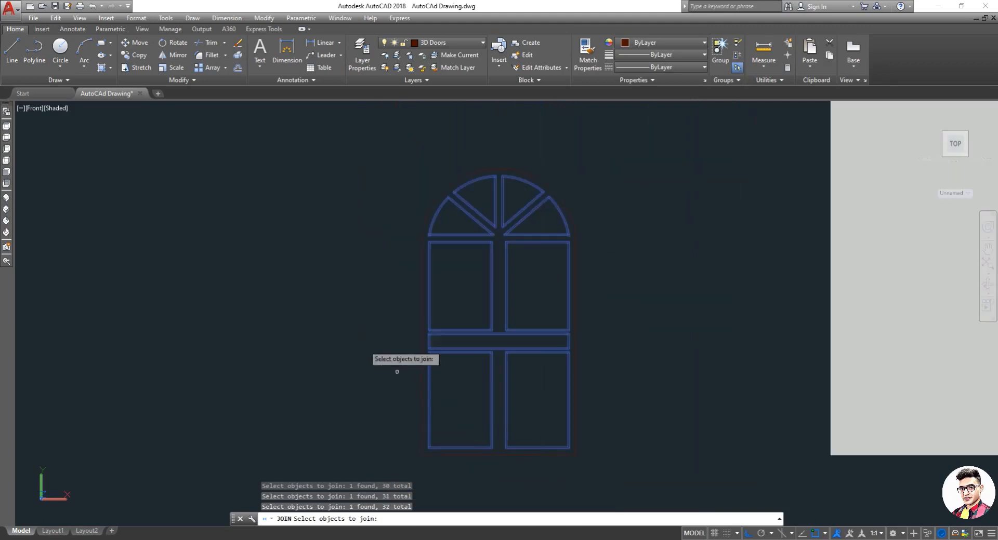
key(Return)
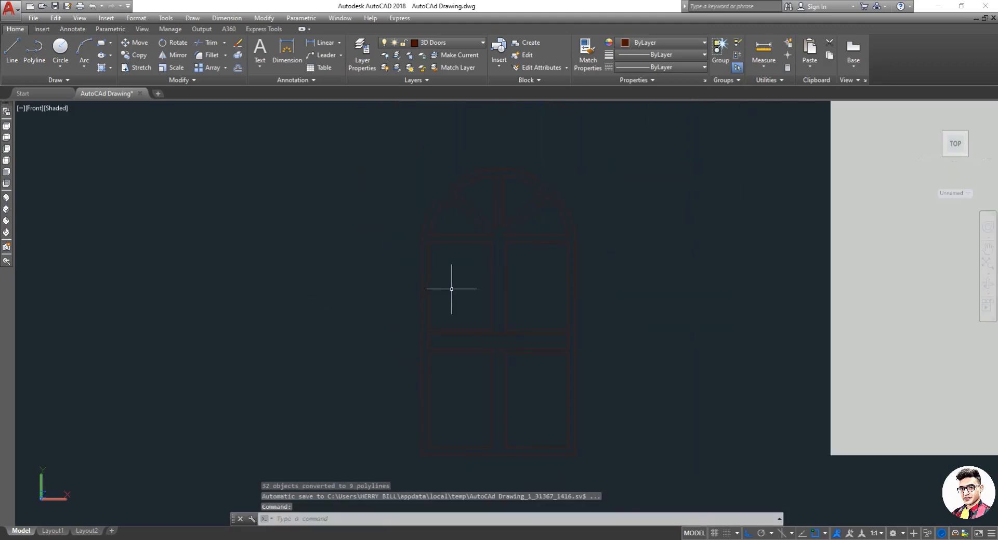
Step: Select the upper left arch pane to check that it is one polyline, then clear the selection
click(471, 229)
click(461, 226)
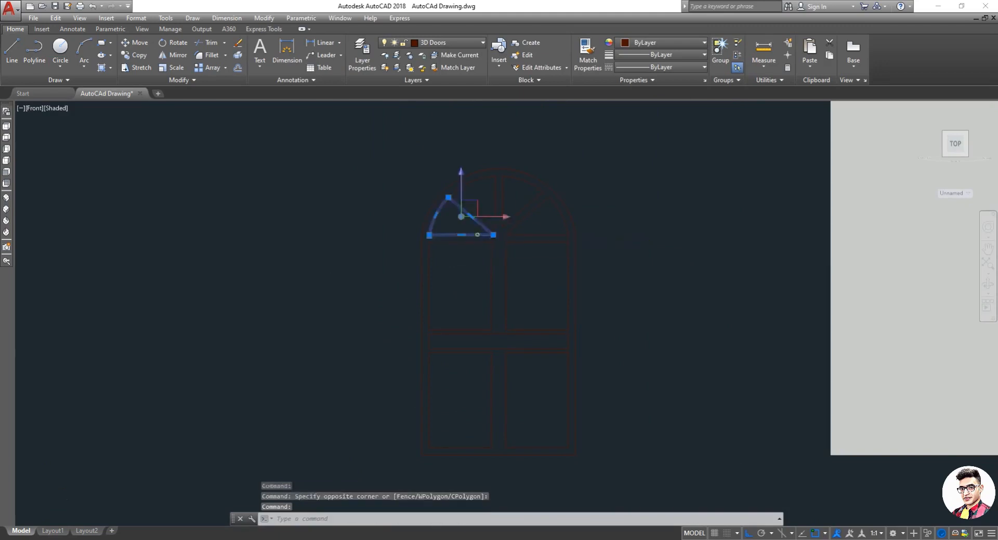
key(Escape)
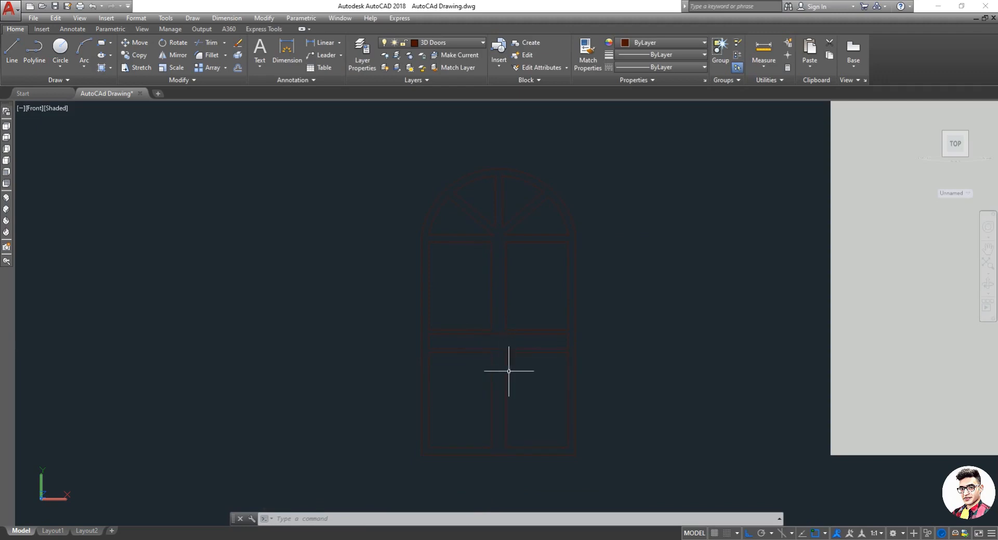
key(Escape)
key(Escape)
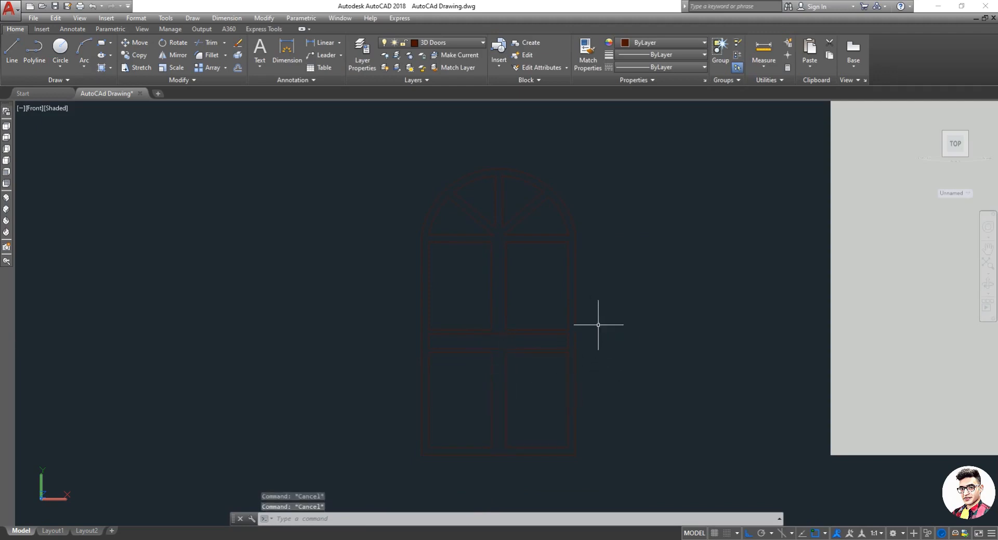
scroll(584, 318, down, 2)
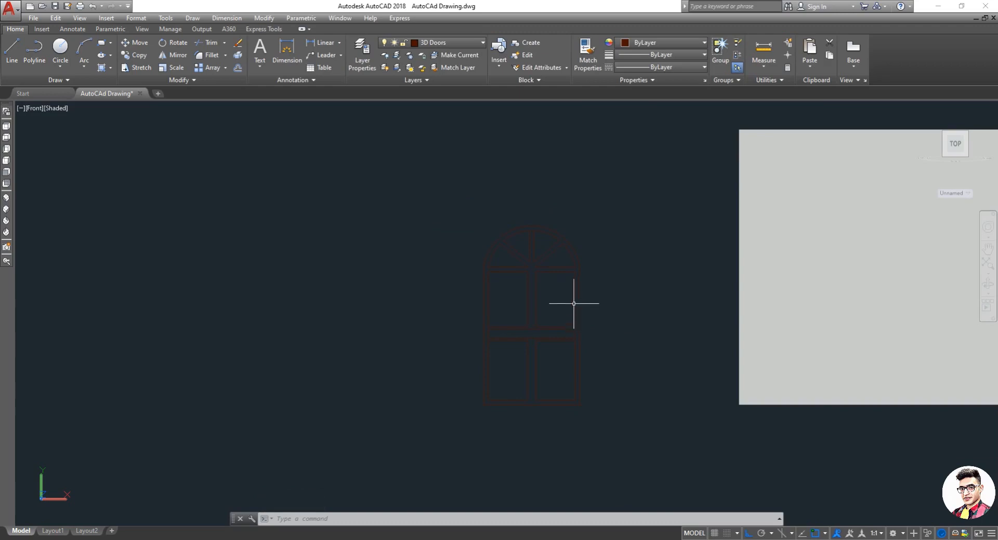
scroll(577, 304, up, 2)
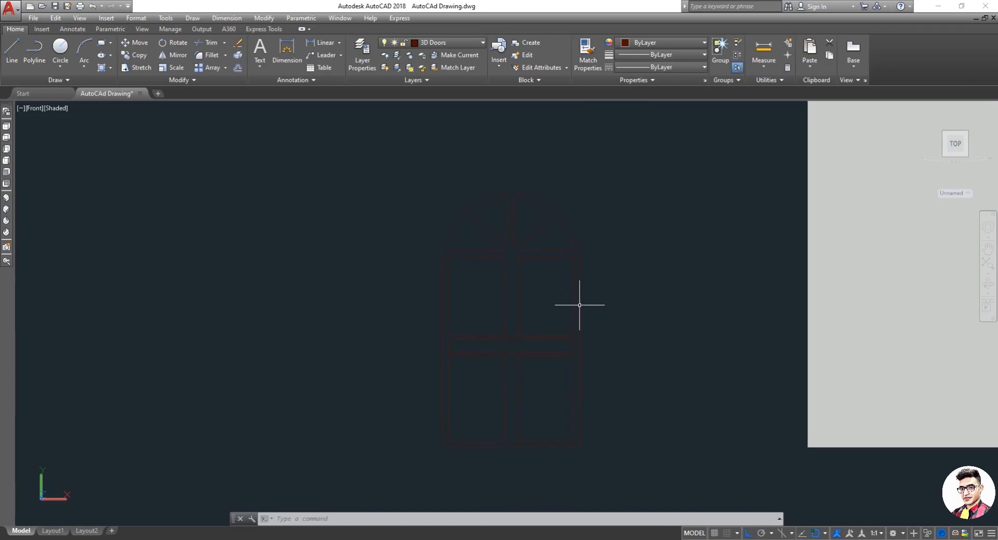
key(Escape)
key(Escape)
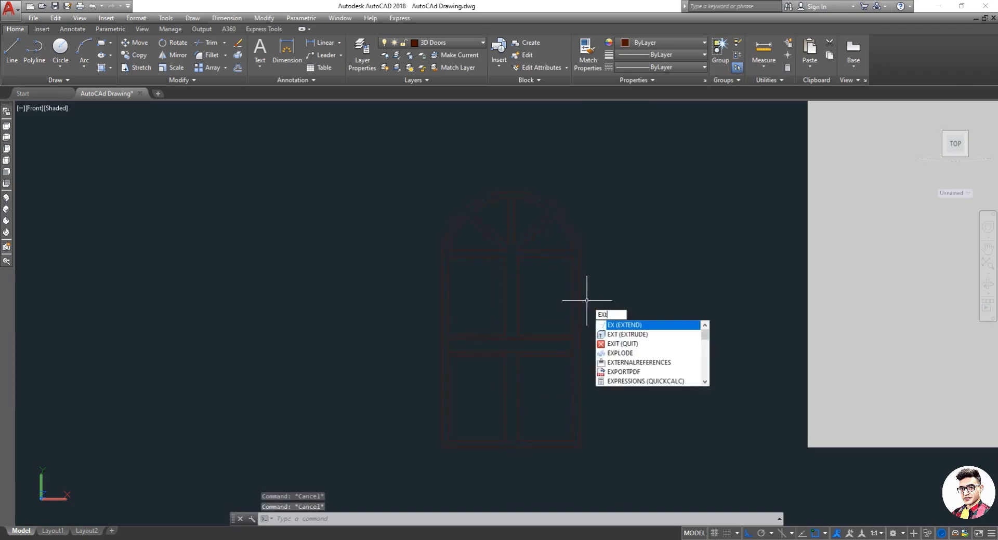
Step: Extrude the outer frame polyline to a height of 3"
key(Return)
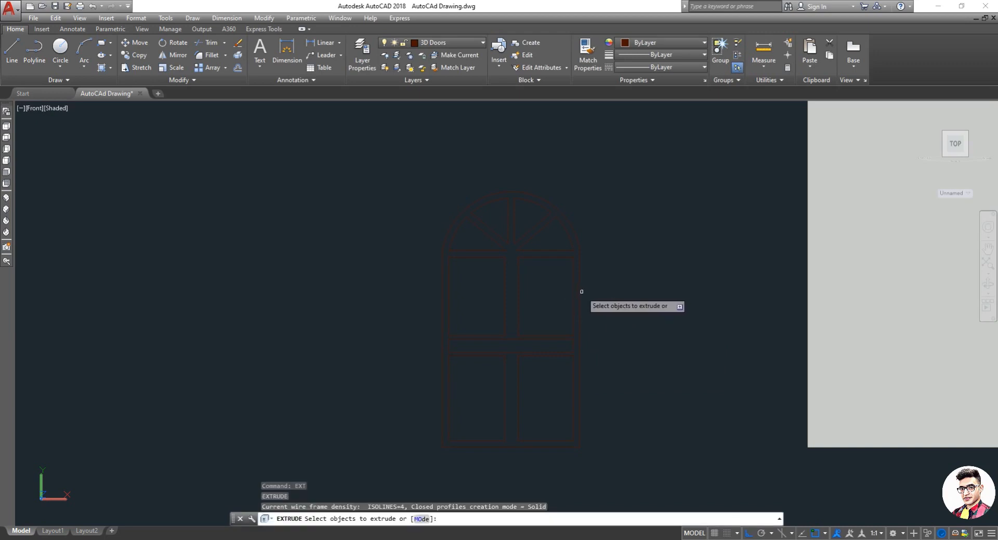
click(580, 295)
right_click(580, 295)
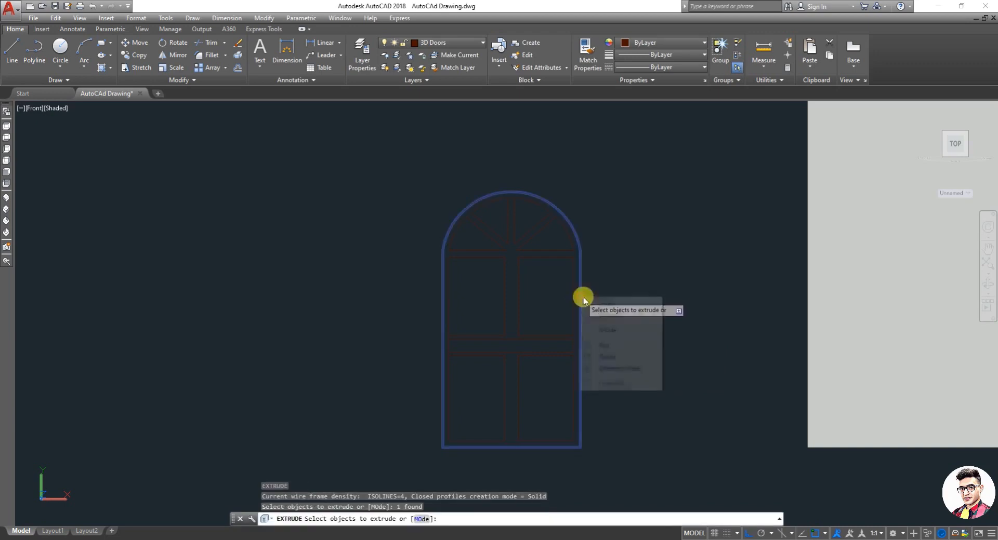
click(624, 305)
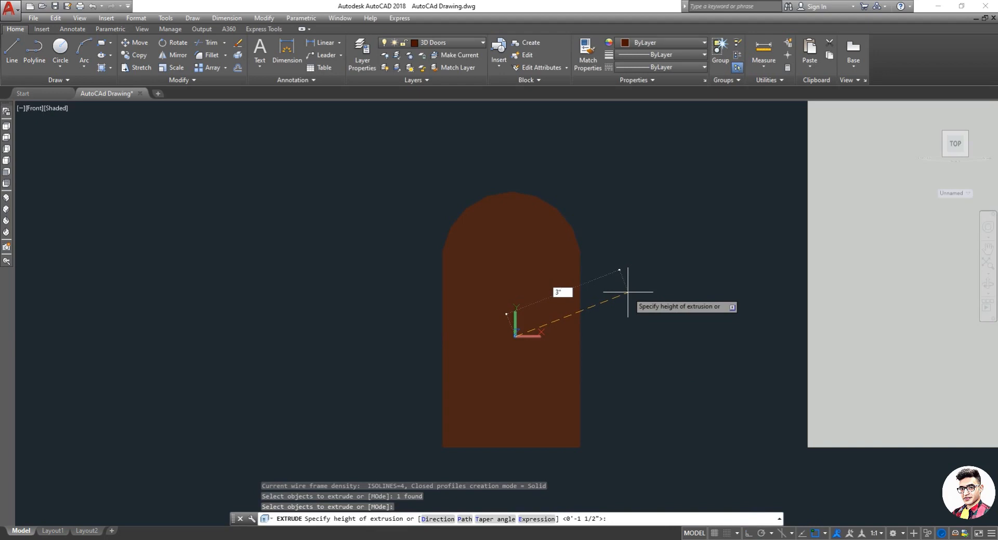
text(3")
key(Return)
key(Escape)
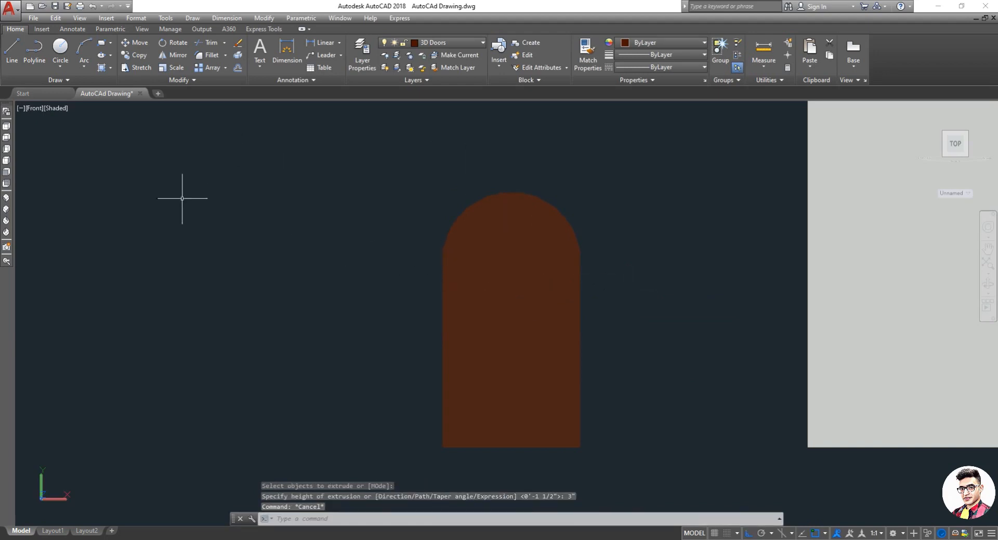
Step: Switch the viewport's visual style to 2D Wireframe
click(54, 109)
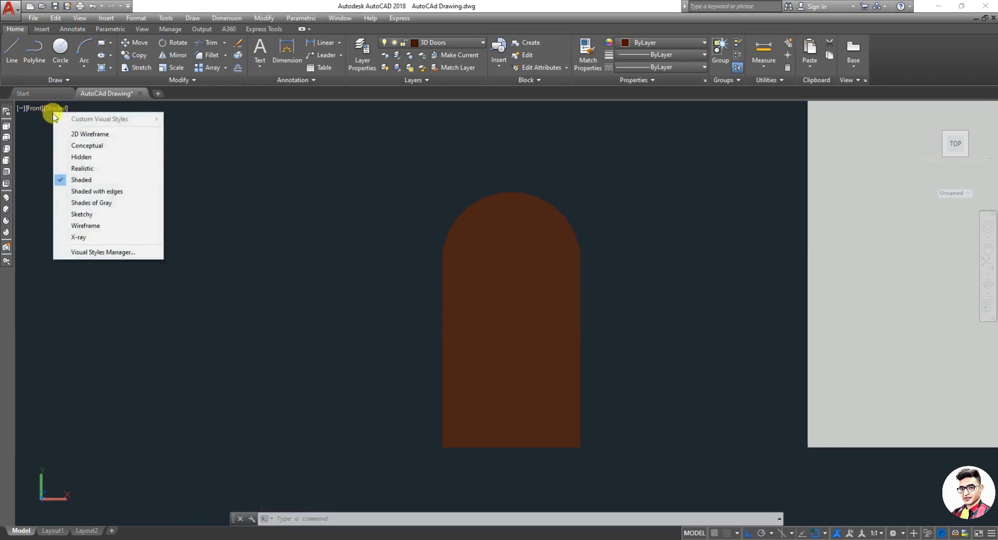
click(84, 135)
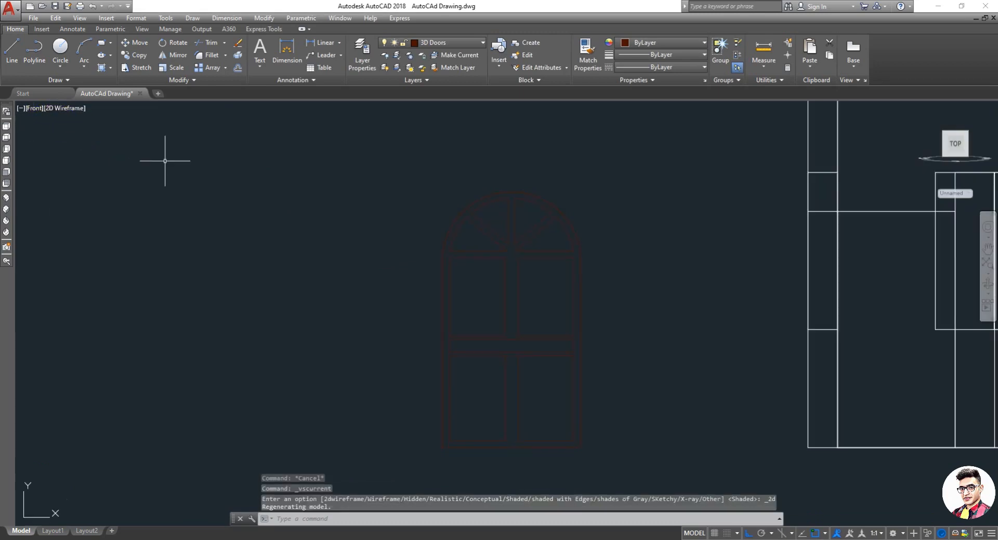
scroll(519, 274, up, 2)
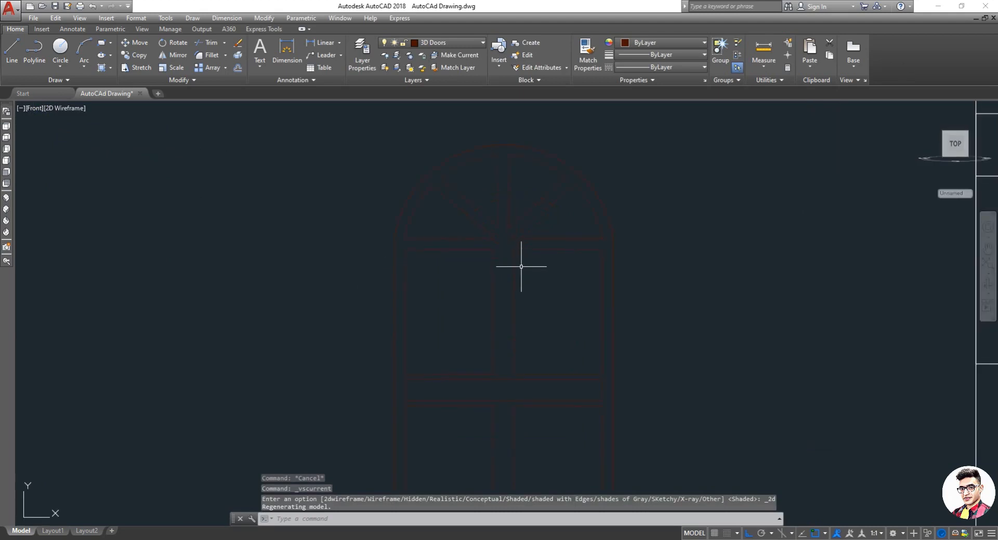
text(EXT)
key(Return)
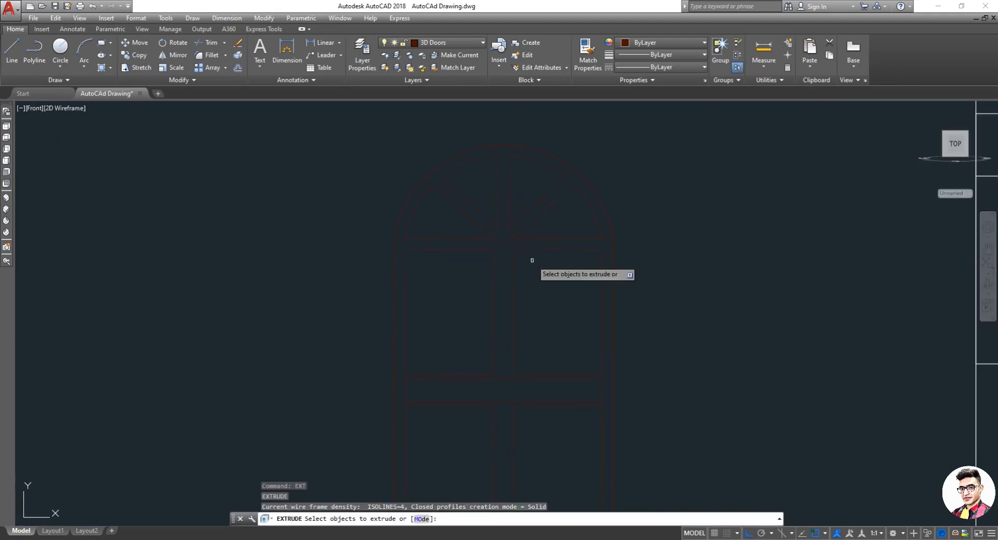
click(546, 215)
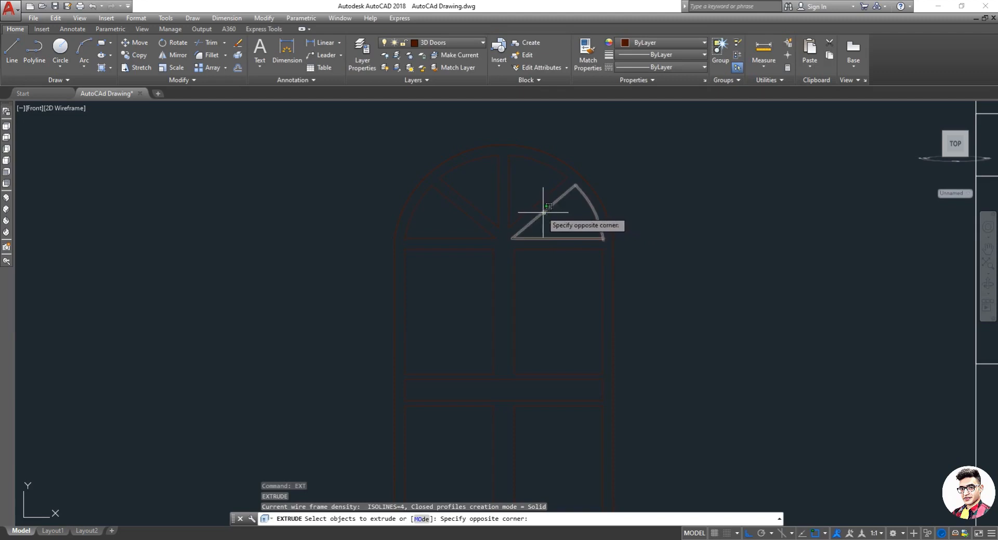
key(Escape)
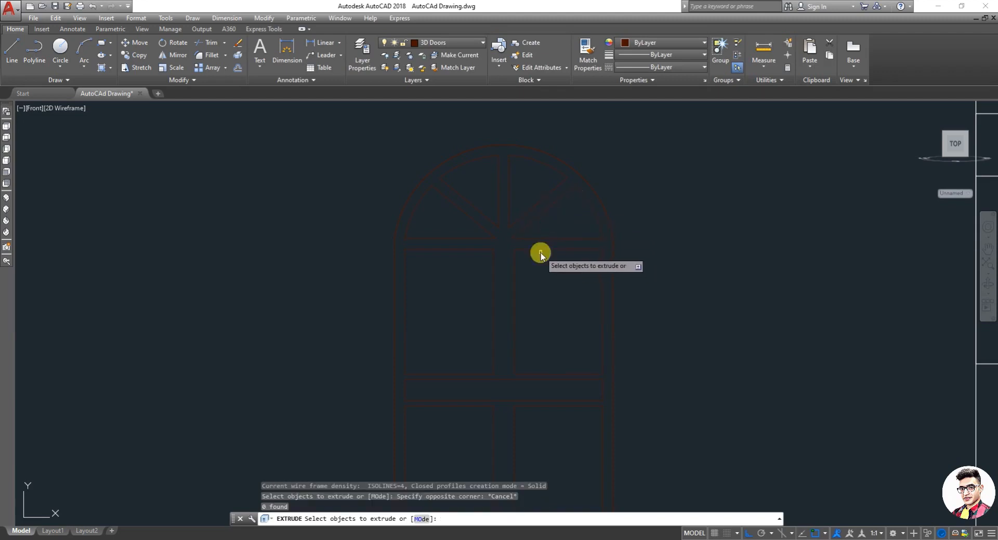
text(o)
key(Return)
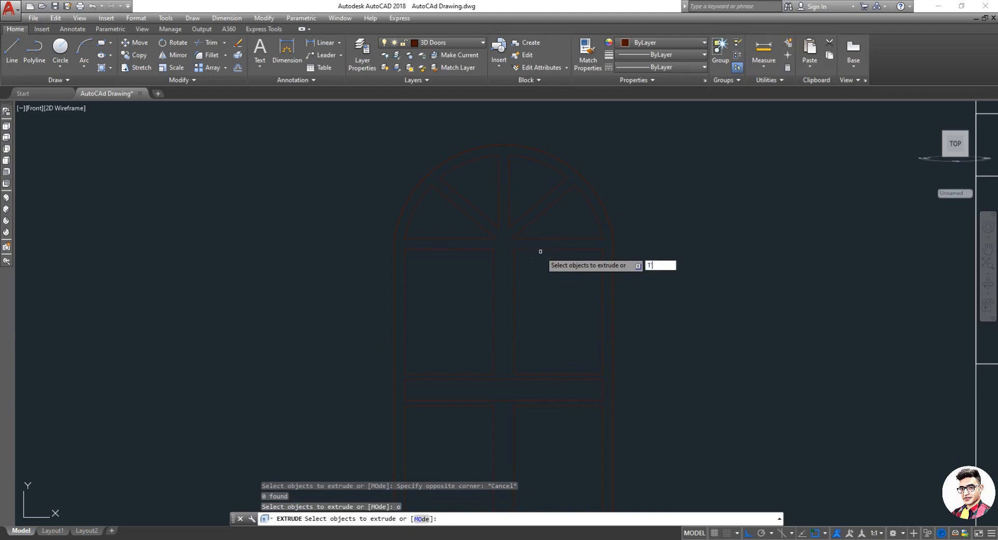
key(Return)
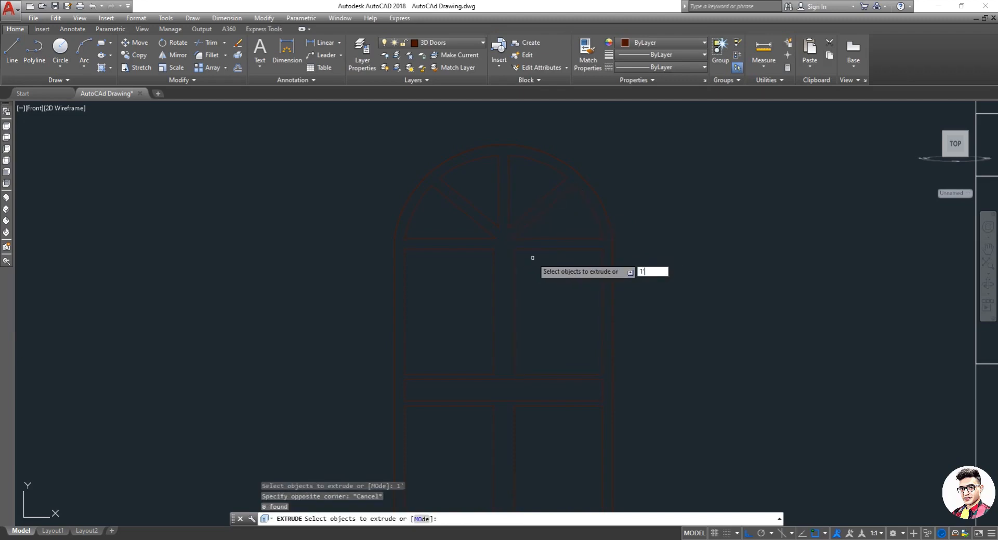
click(533, 260)
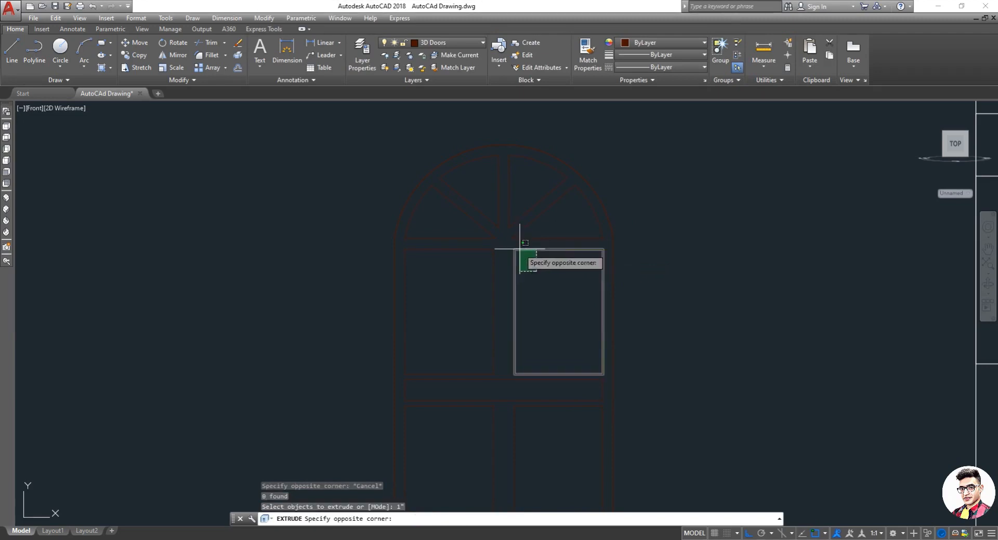
key(Escape)
key(Escape)
key(Escape)
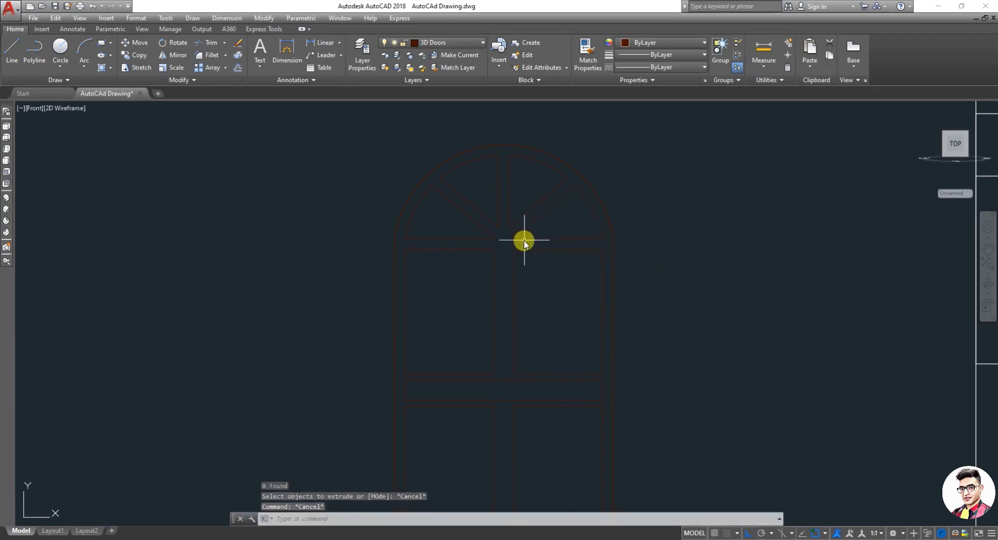
Step: Start Offset with a distance of 1" and offset each of the four arch pane outlines inward
text(o)
key(Return)
text(1)
key(Return)
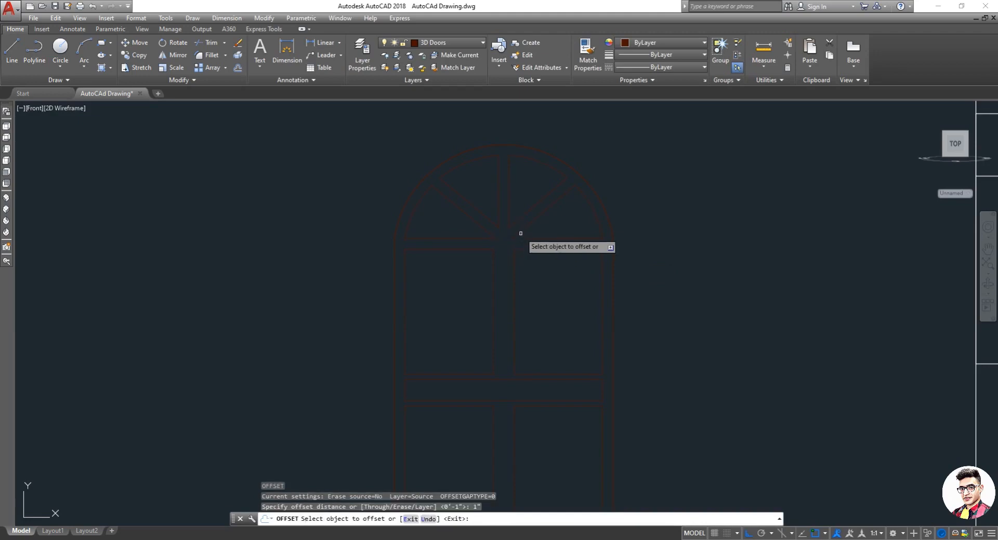
click(523, 221)
click(534, 236)
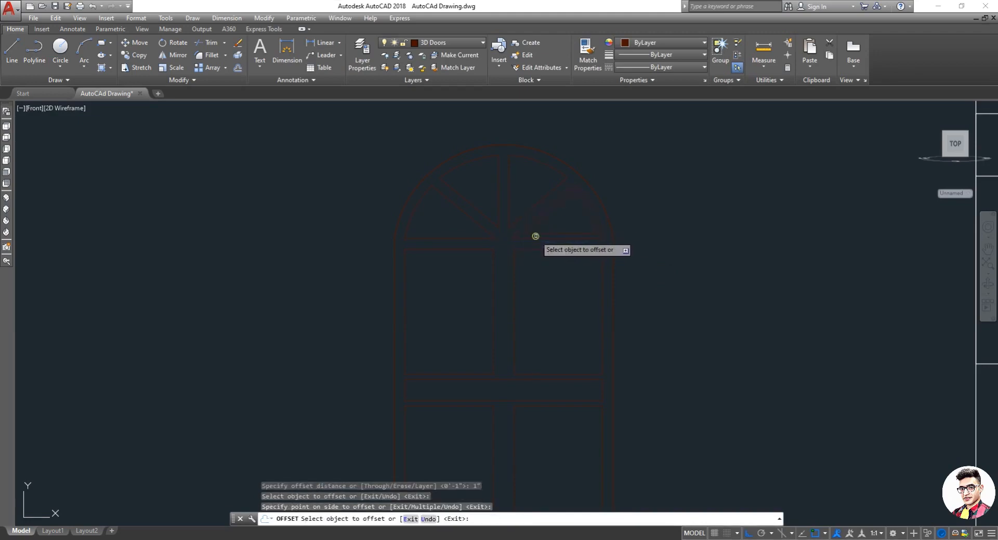
click(509, 202)
click(527, 197)
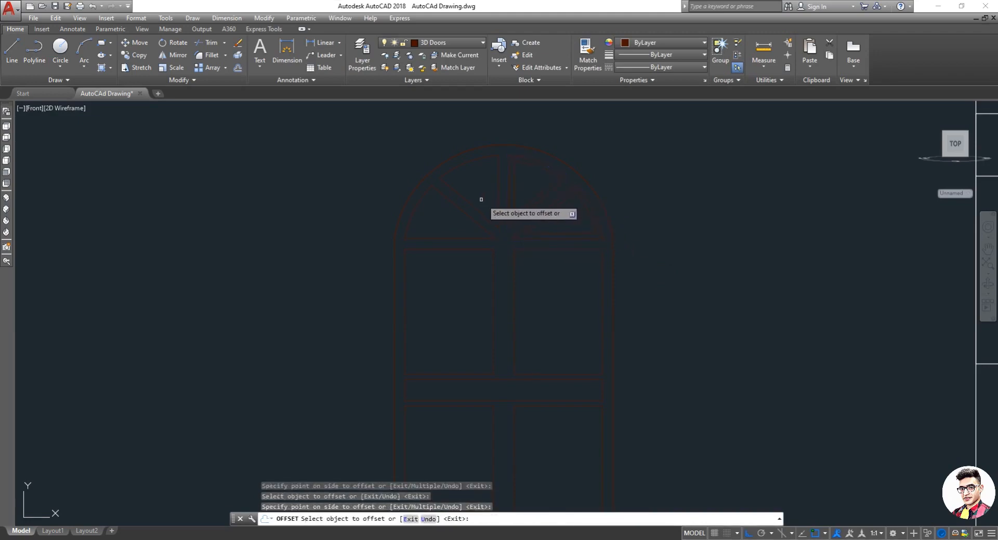
click(498, 199)
click(491, 199)
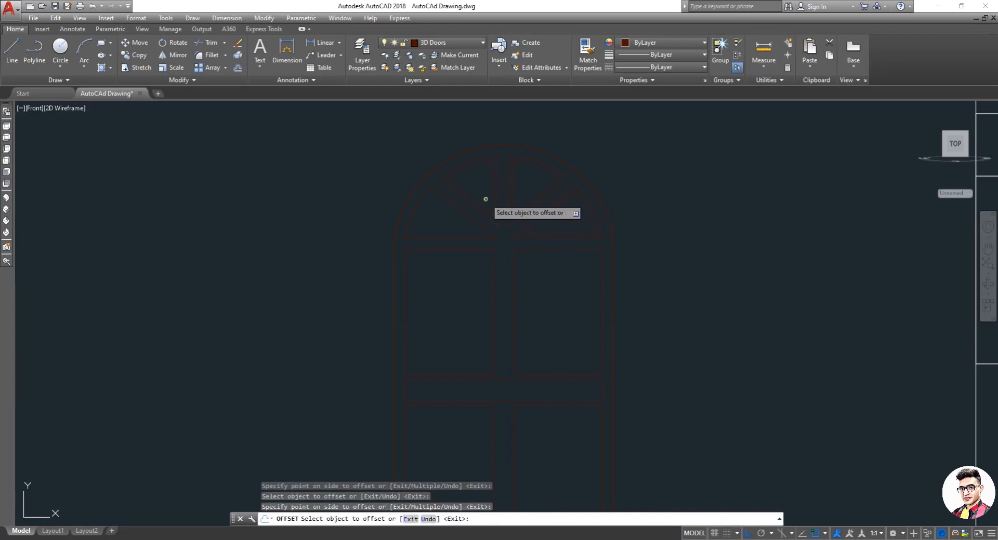
click(468, 219)
click(463, 230)
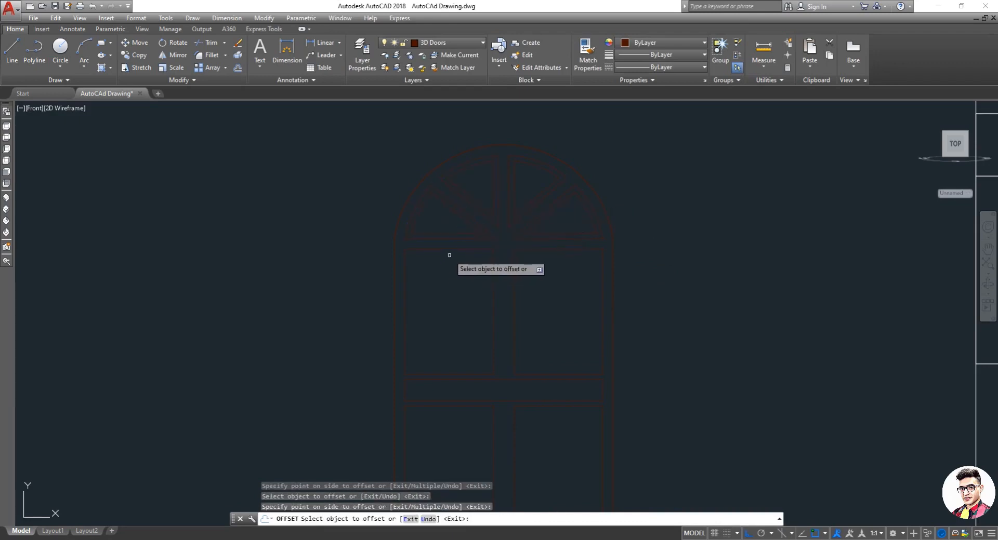
Step: Offset the two upper rectangular panes, the transom pane and the two lower panes 1" inward
click(457, 250)
click(457, 289)
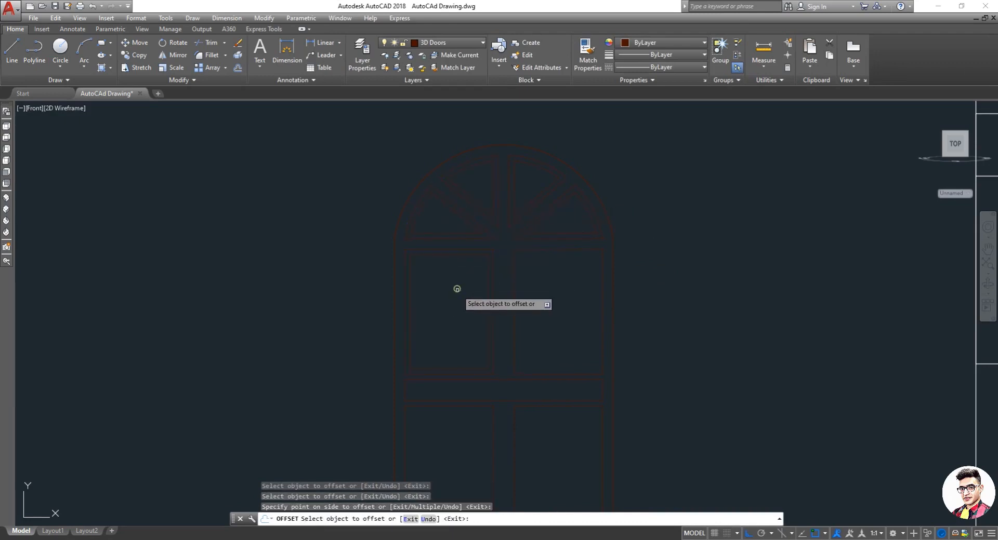
click(544, 251)
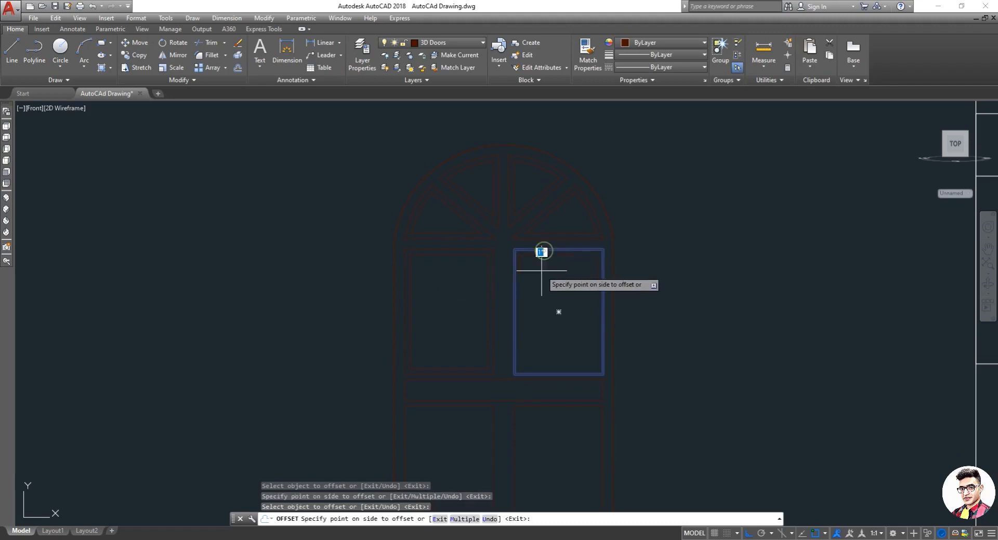
click(541, 291)
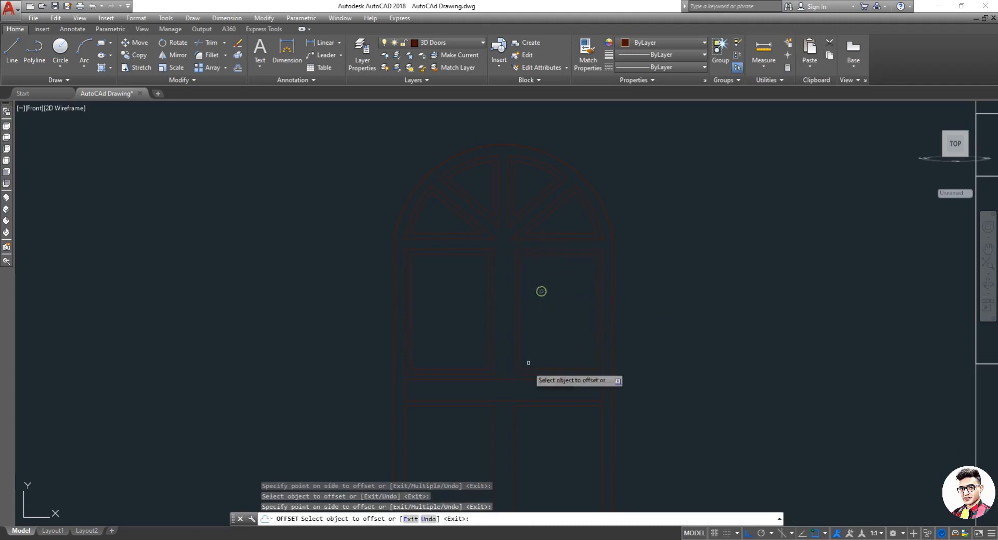
click(530, 400)
click(525, 388)
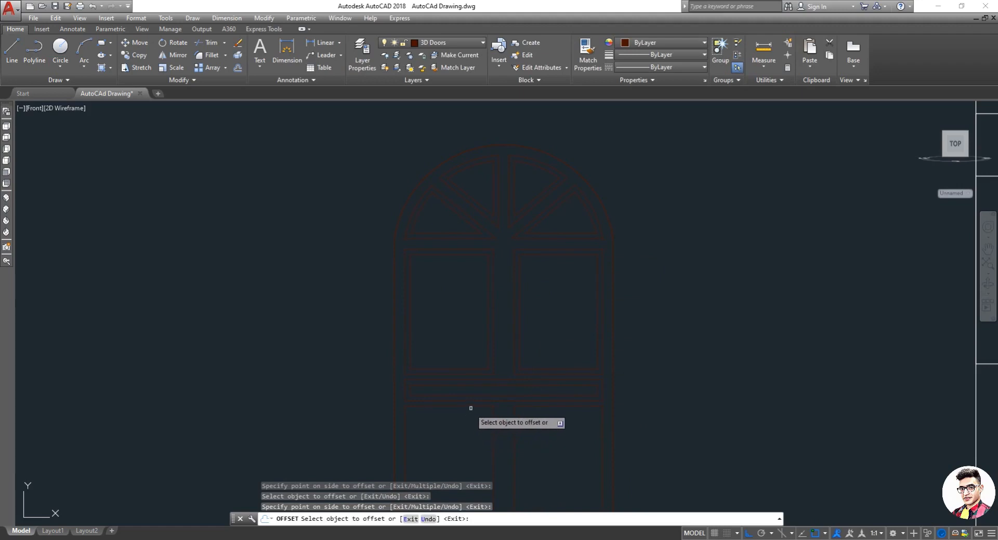
click(472, 406)
click(470, 432)
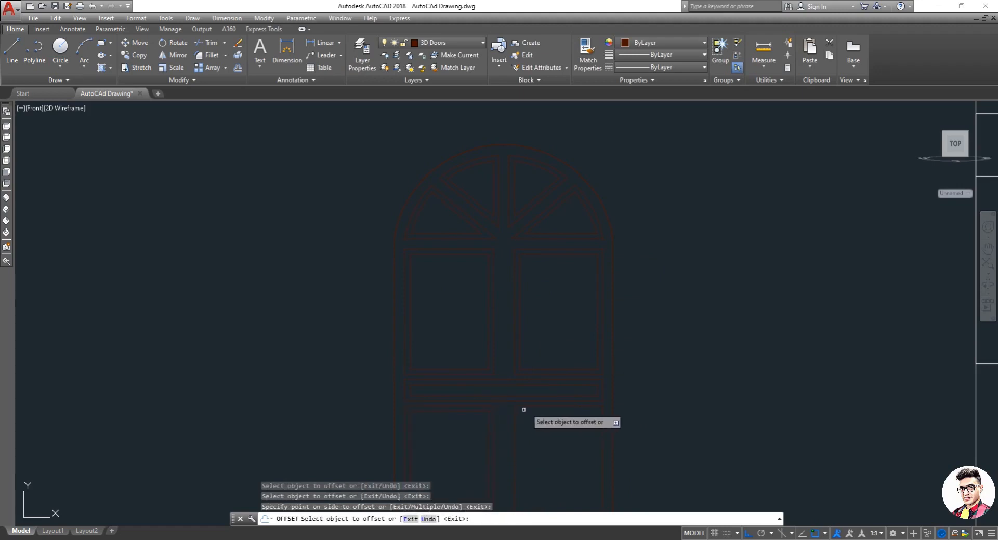
click(522, 406)
click(530, 436)
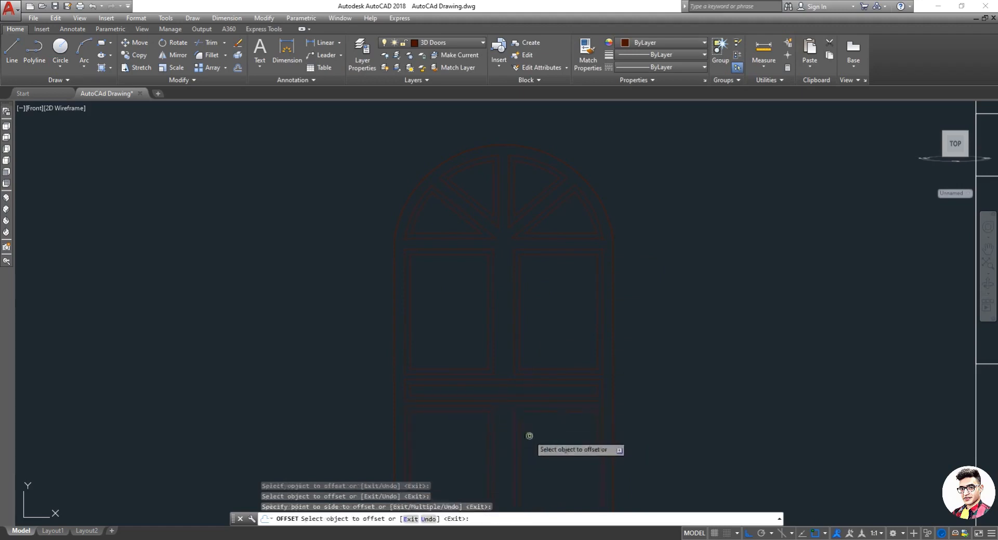
Step: Try to trim the overlapping offset line ends at the upper left corner of the frame
scroll(403, 221, up, 5)
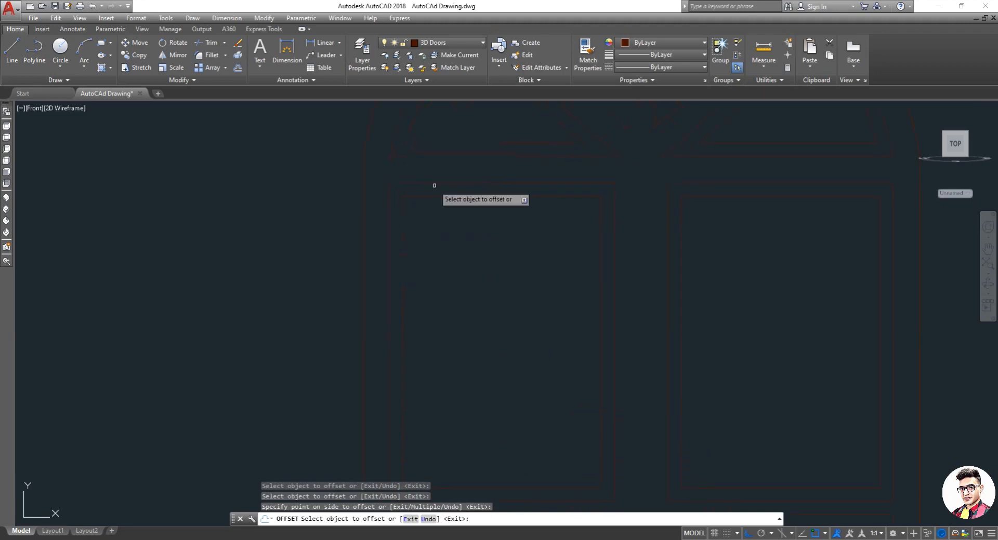
key(Escape)
text(tr)
key(Return)
key(backslash)
key(Return)
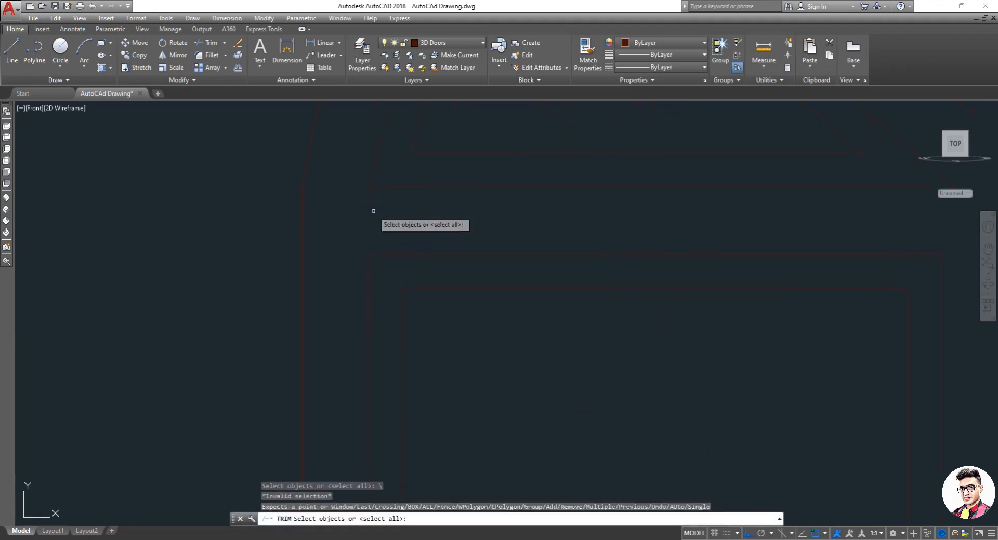
click(369, 186)
click(363, 196)
key(Escape)
key(Escape)
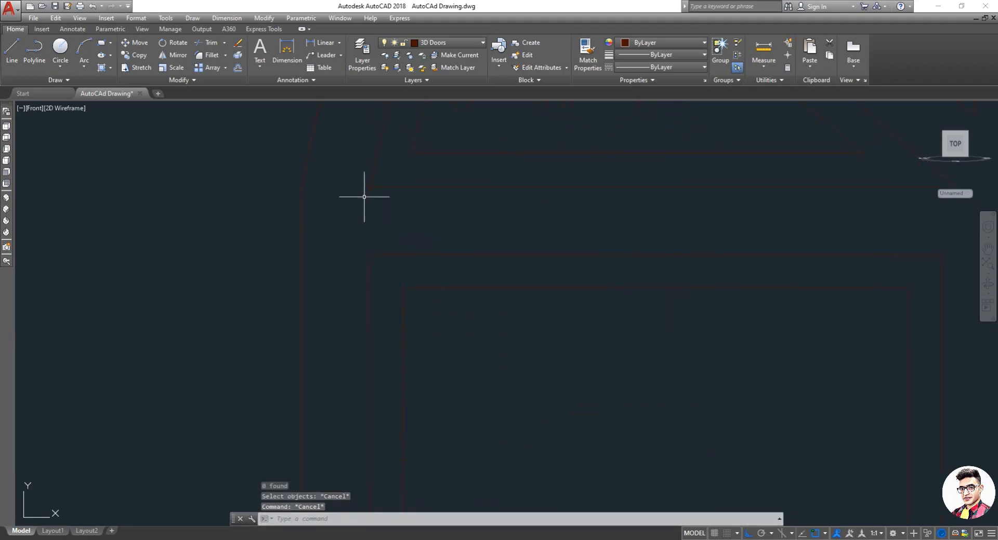
text(tr)
key(Return)
key(Return)
click(377, 204)
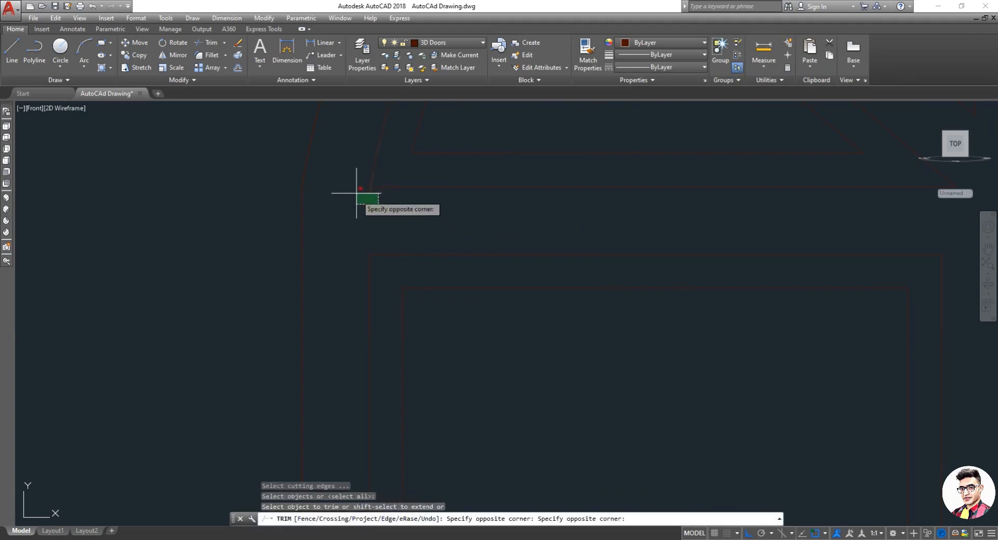
click(356, 193)
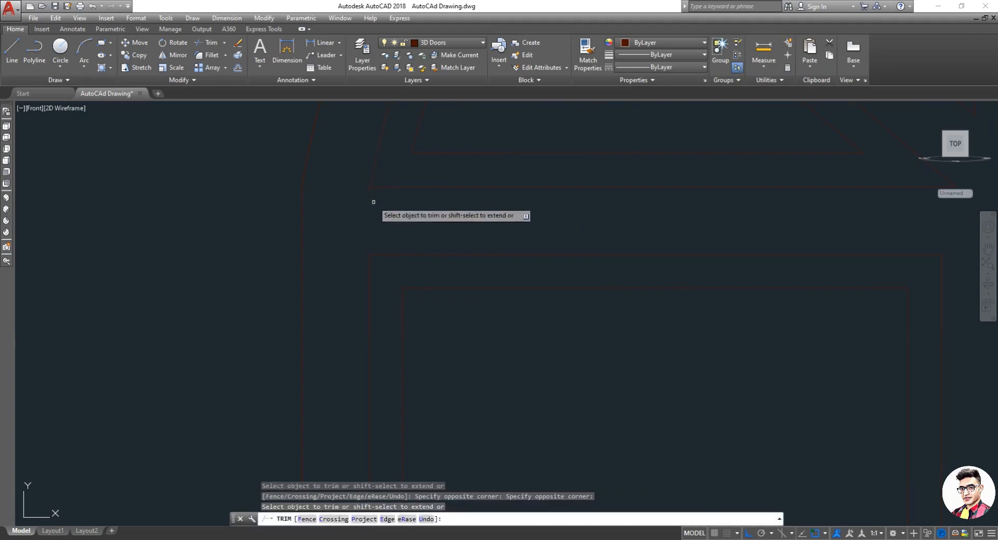
click(378, 205)
click(359, 190)
key(Escape)
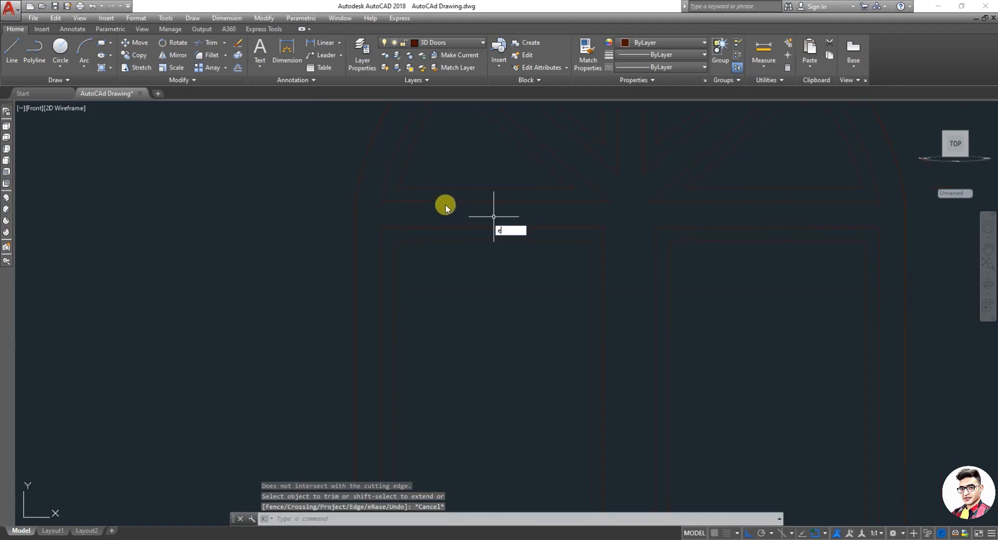
Step: Erase the stray short line segment at the left corner
key(Return)
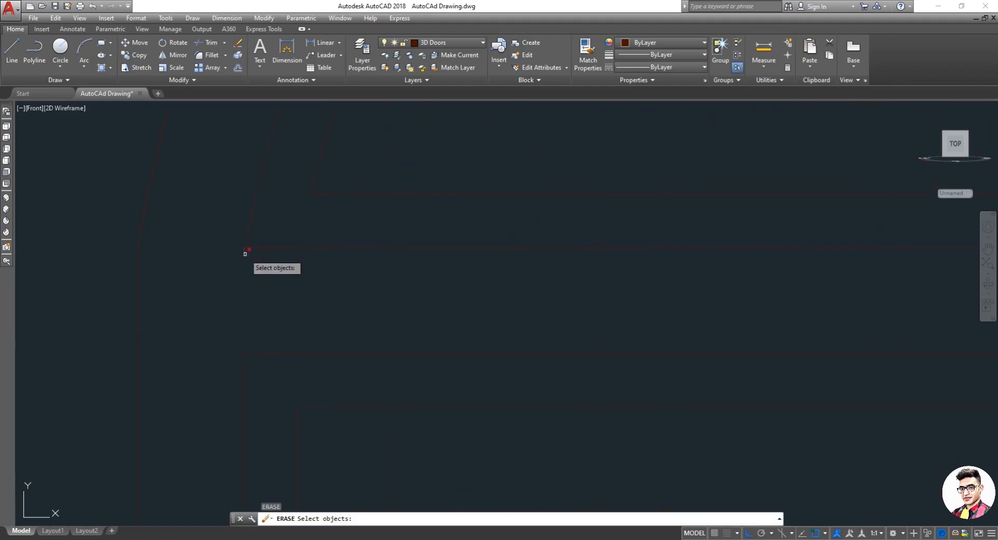
click(244, 254)
click(225, 253)
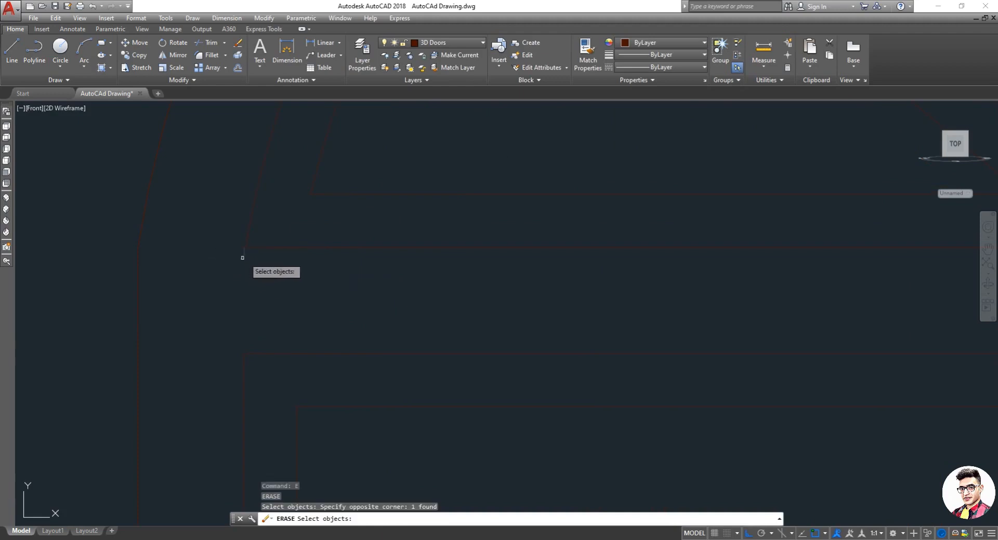
key(Return)
key(Return)
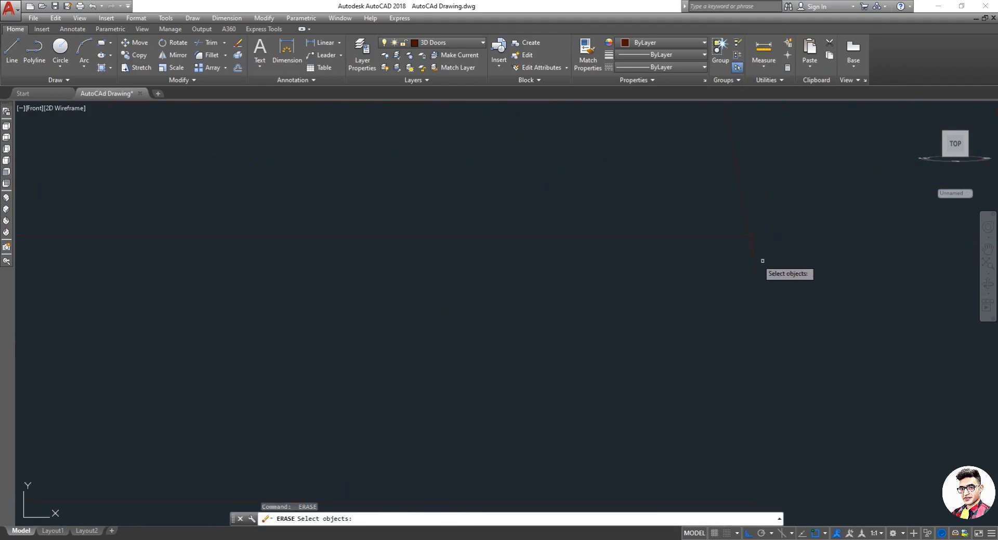
Step: Try to remove the stray line end at the right corner
click(762, 261)
click(754, 263)
key(Escape)
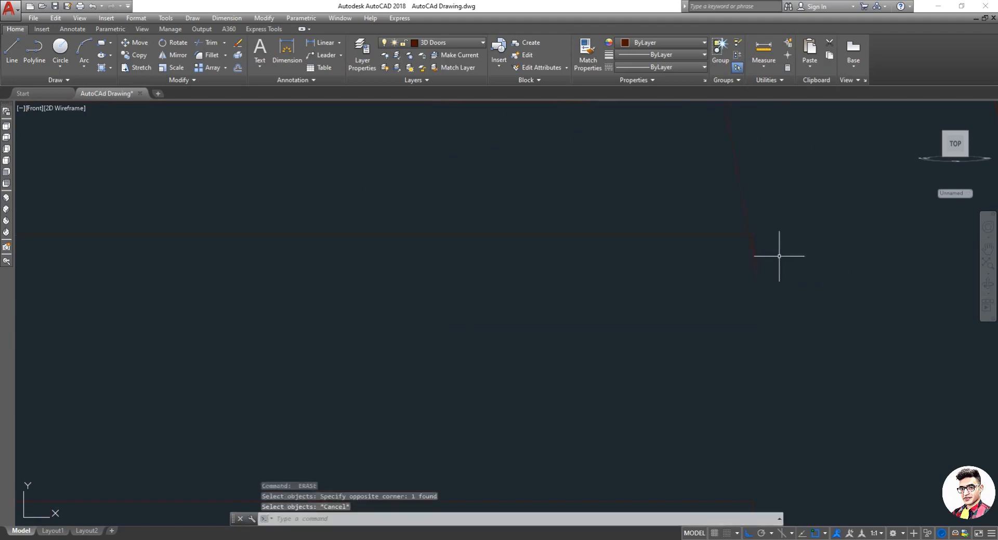
key(Return)
key(Return)
click(797, 282)
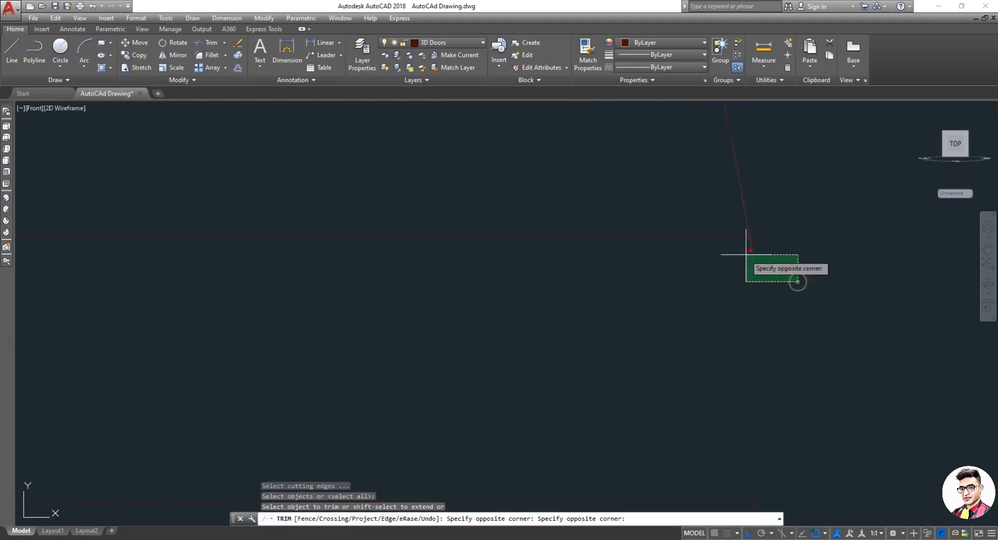
click(739, 252)
key(Escape)
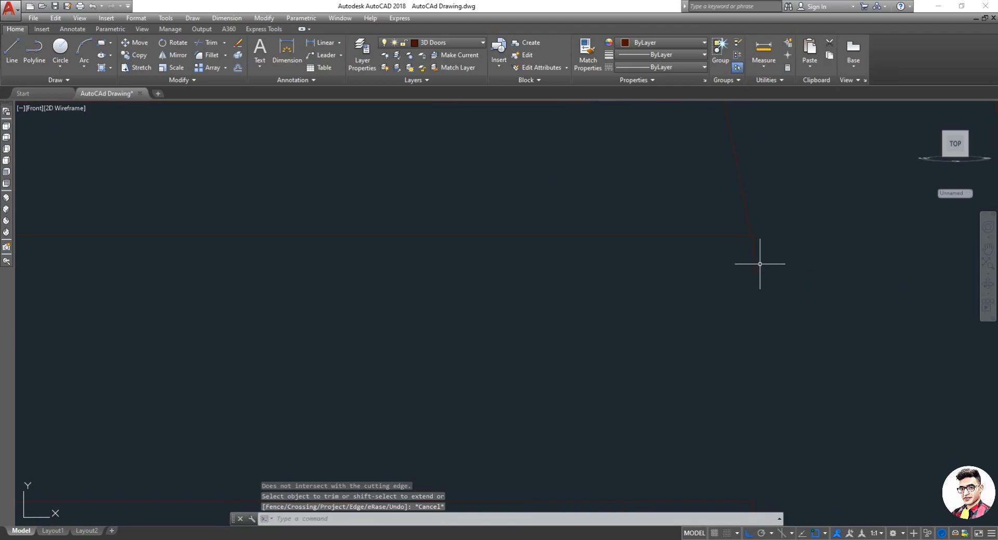
Step: Erase the two stray line segments at the right corner
text(e)
key(Return)
click(781, 274)
click(731, 245)
key(Return)
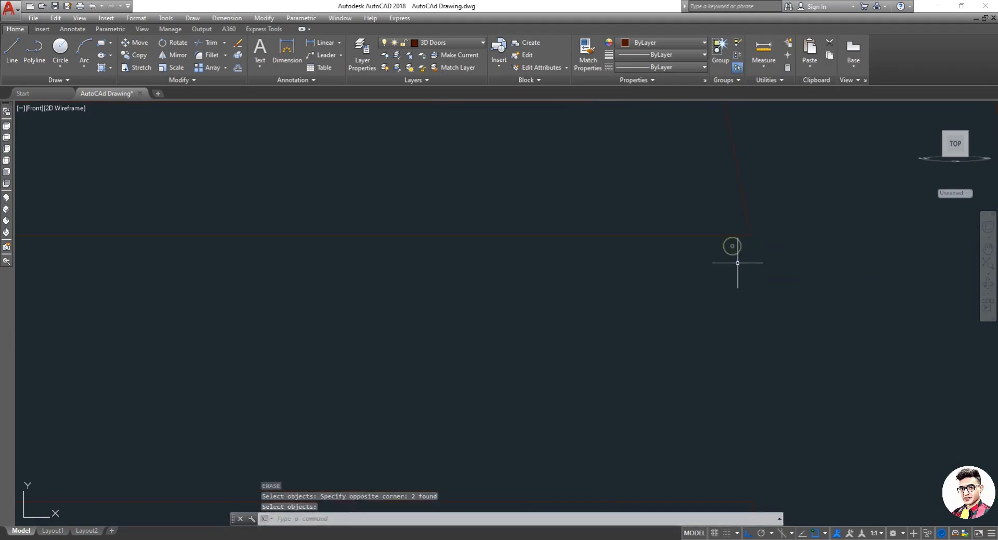
key(Escape)
key(Escape)
Step: Save the drawing
scroll(736, 263, down, 2)
scroll(670, 270, down, 2)
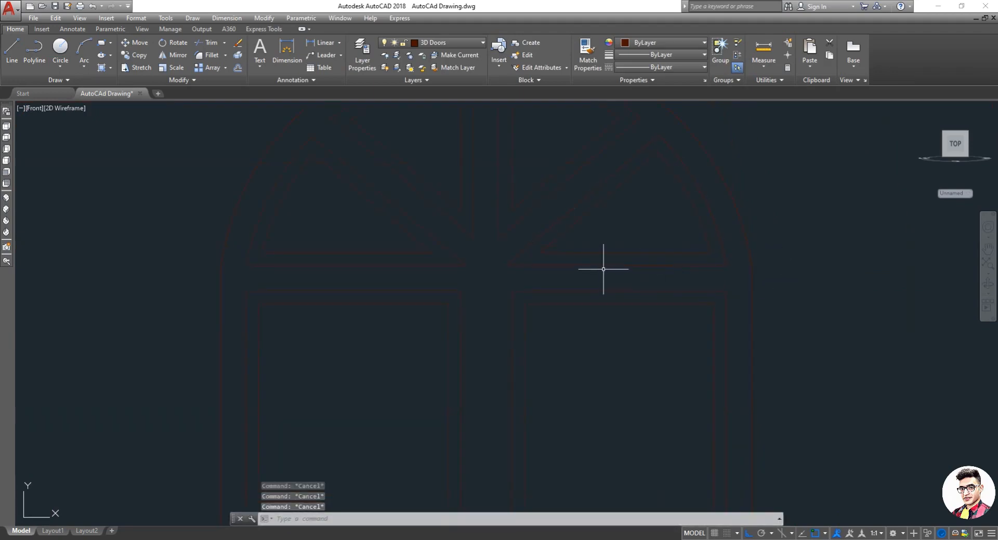
scroll(606, 240, down, 3)
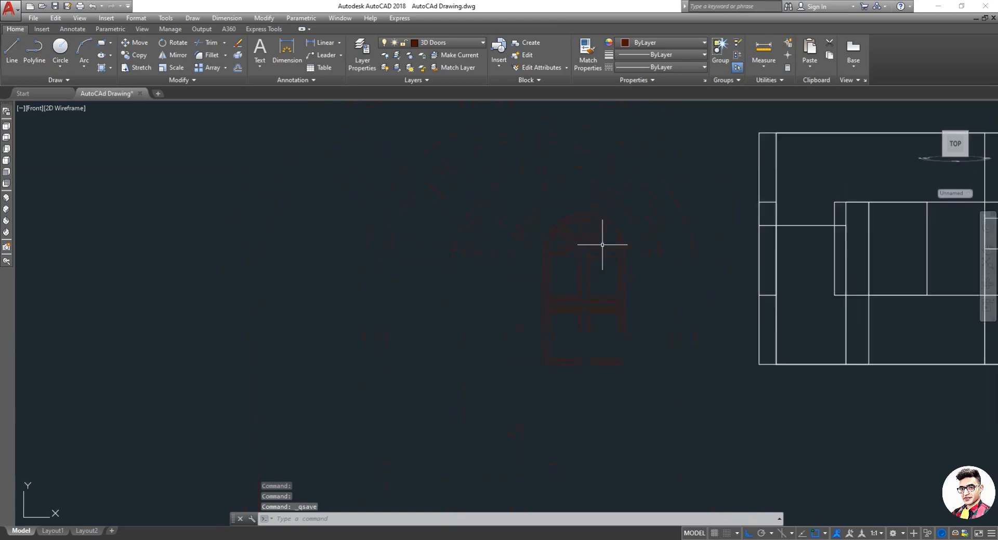
key(ctrl+s)
Step: Start Extrude and select the four arch pane outlines and the upper left pane outline
scroll(595, 225, up, 4)
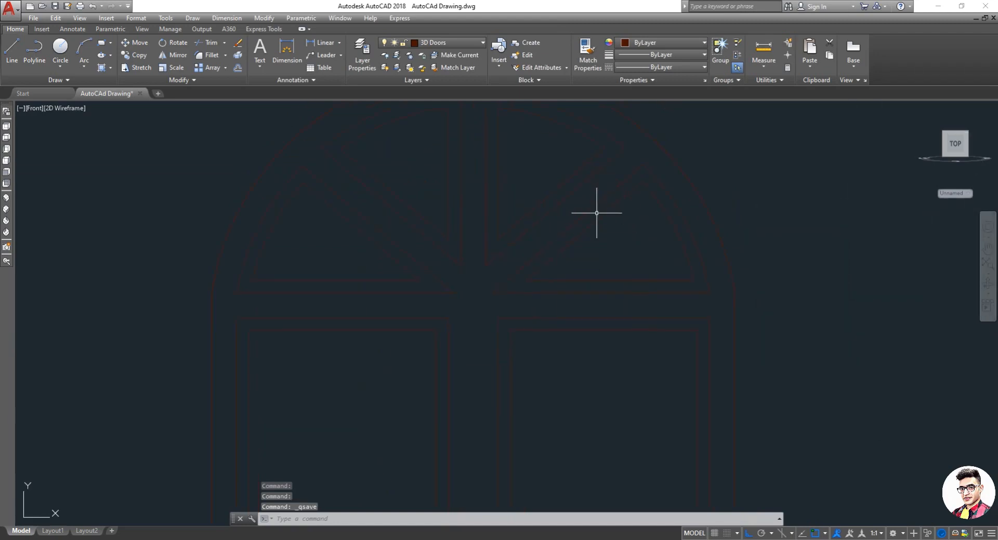
text(ext)
key(Return)
click(596, 203)
click(546, 215)
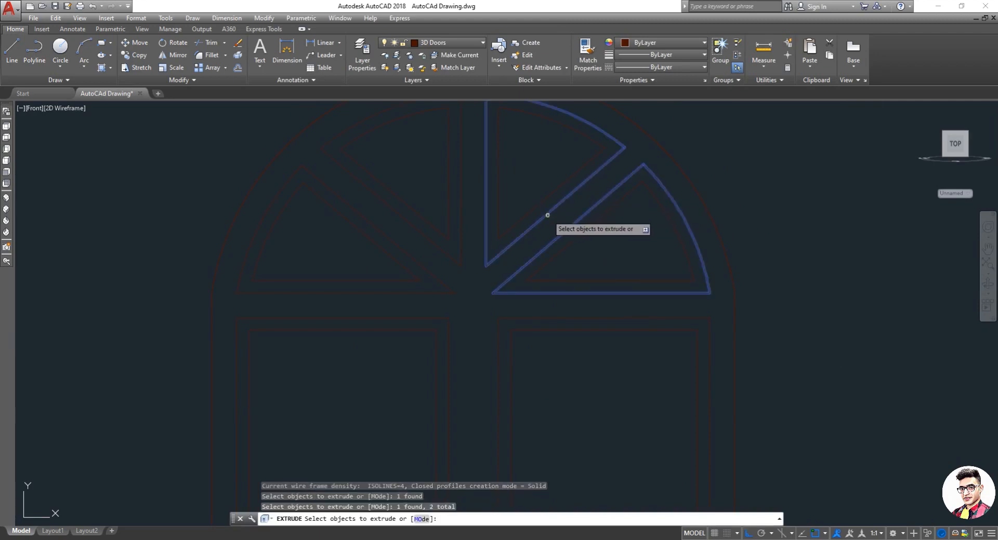
click(461, 234)
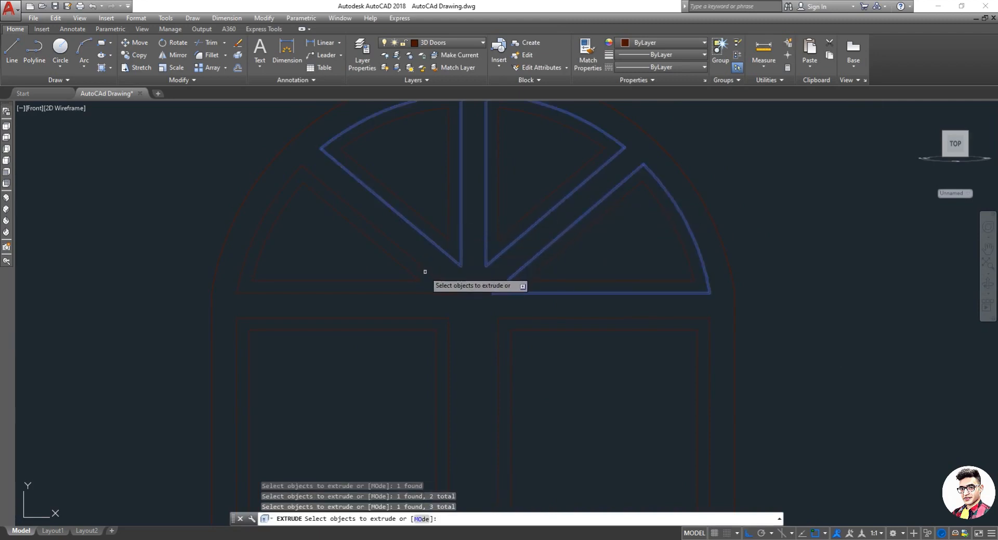
click(428, 295)
click(429, 318)
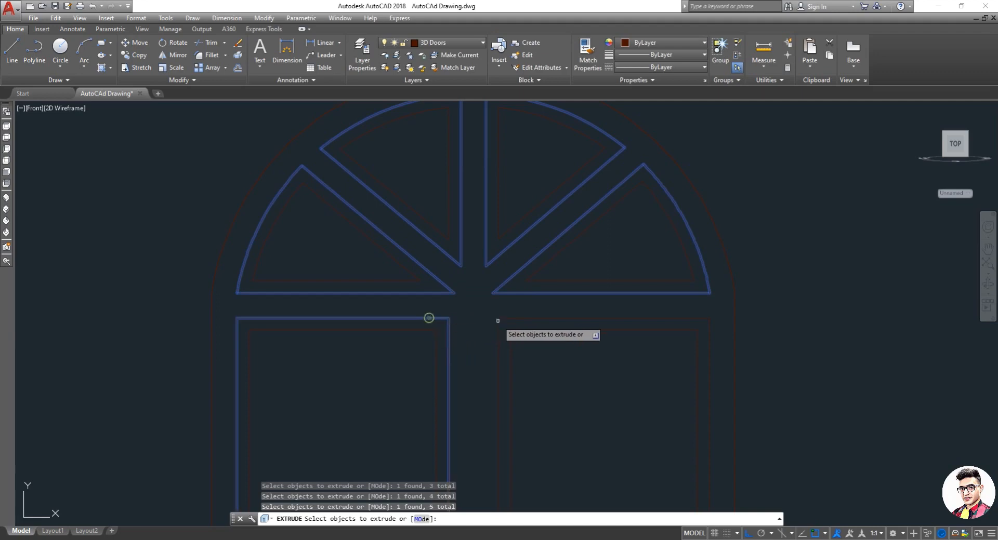
Step: Try to extrude the selected outlines together with the upper right pane, transom and lower left pane outlines to a height of 2
scroll(550, 281, up, 2)
scroll(553, 284, down, 2)
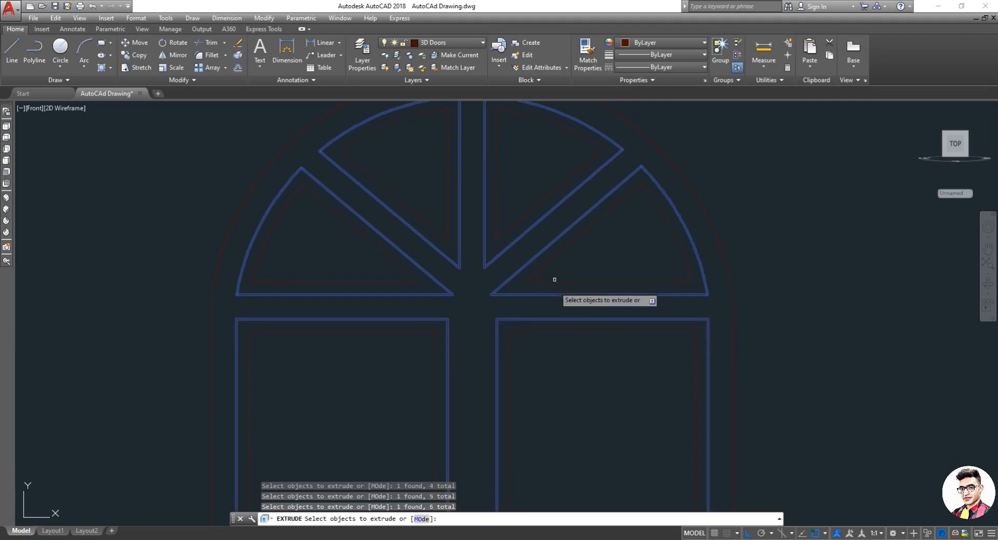
scroll(546, 349, up, 2)
scroll(549, 339, down, 2)
scroll(581, 311, up, 3)
scroll(582, 265, down, 3)
scroll(582, 258, down, 3)
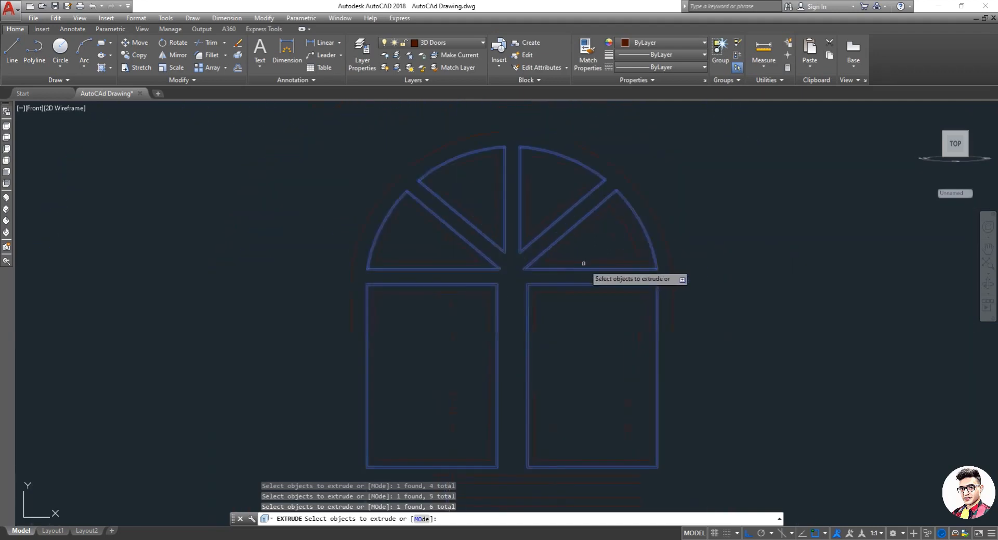
scroll(551, 265, down, 3)
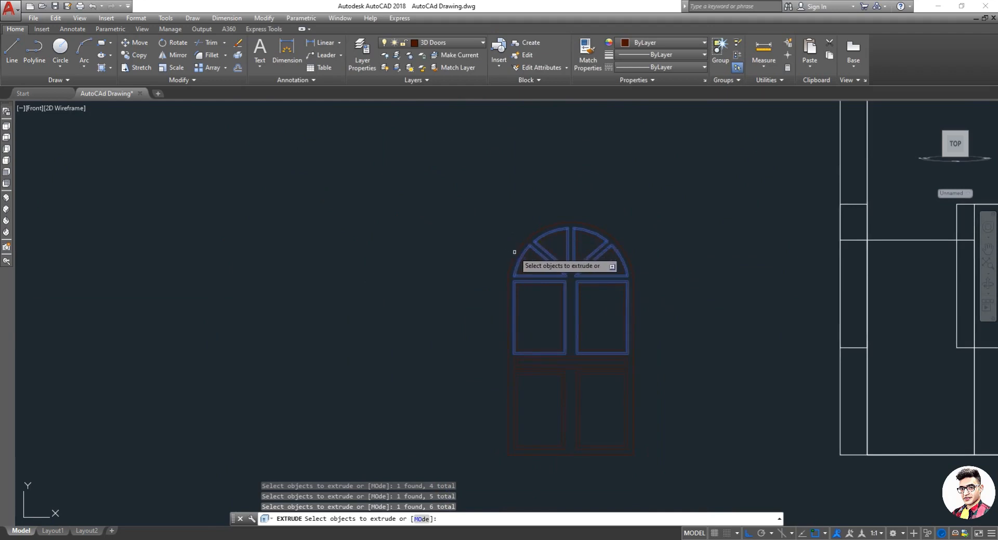
scroll(522, 374, up, 4)
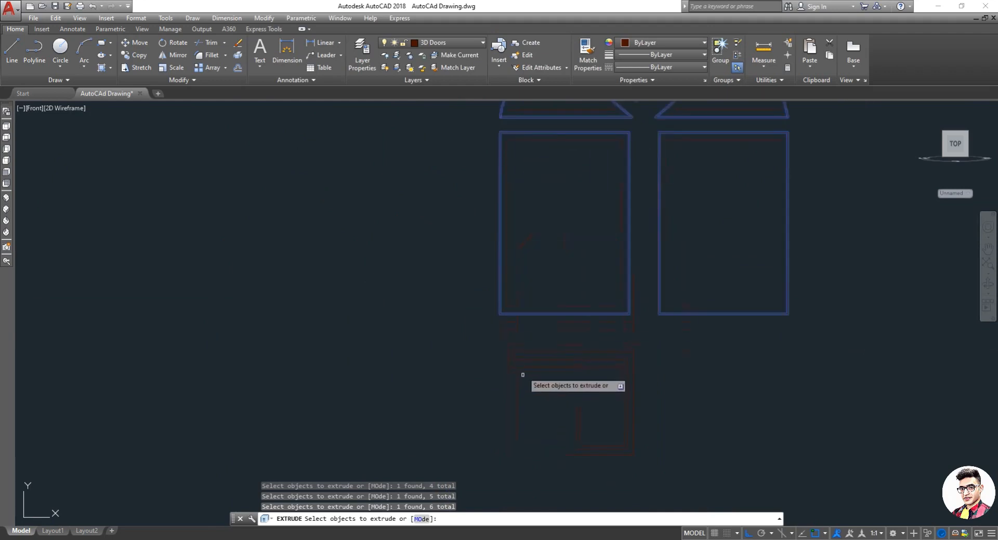
click(499, 344)
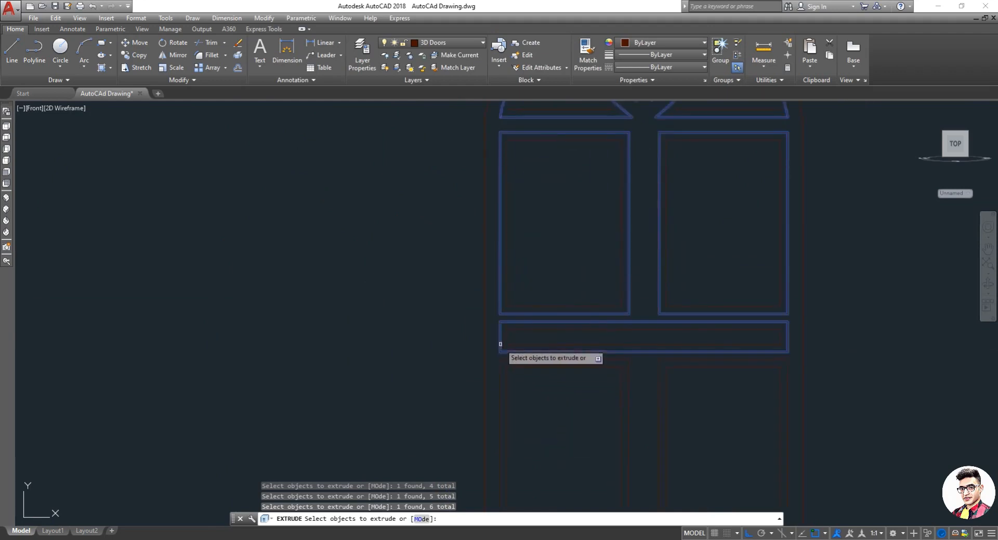
click(499, 377)
click(659, 362)
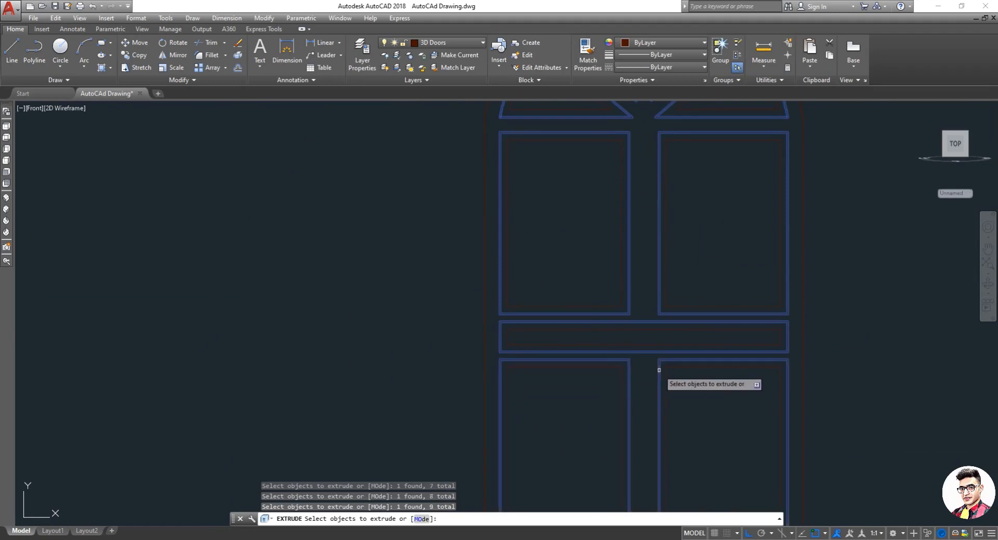
right_click(789, 304)
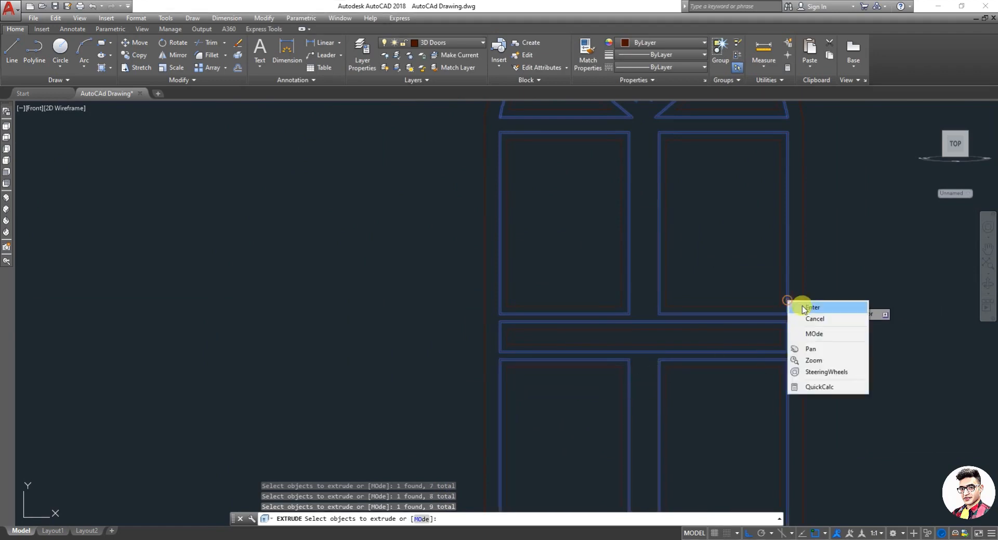
click(812, 307)
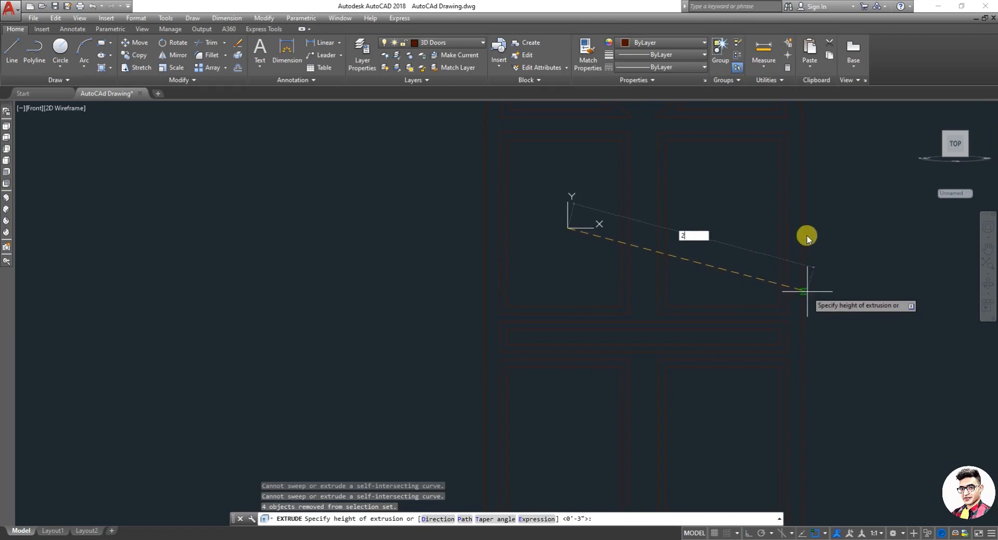
key(Return)
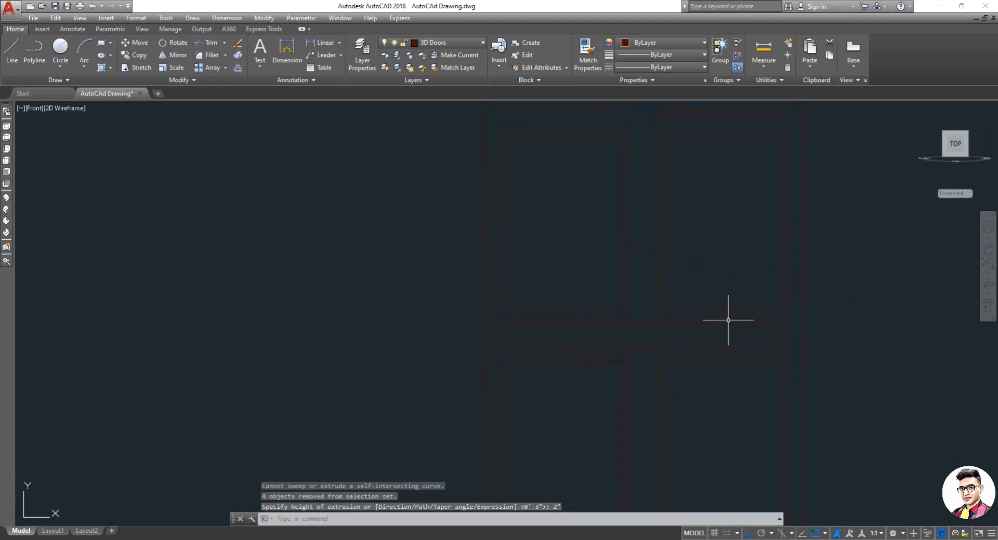
key(Escape)
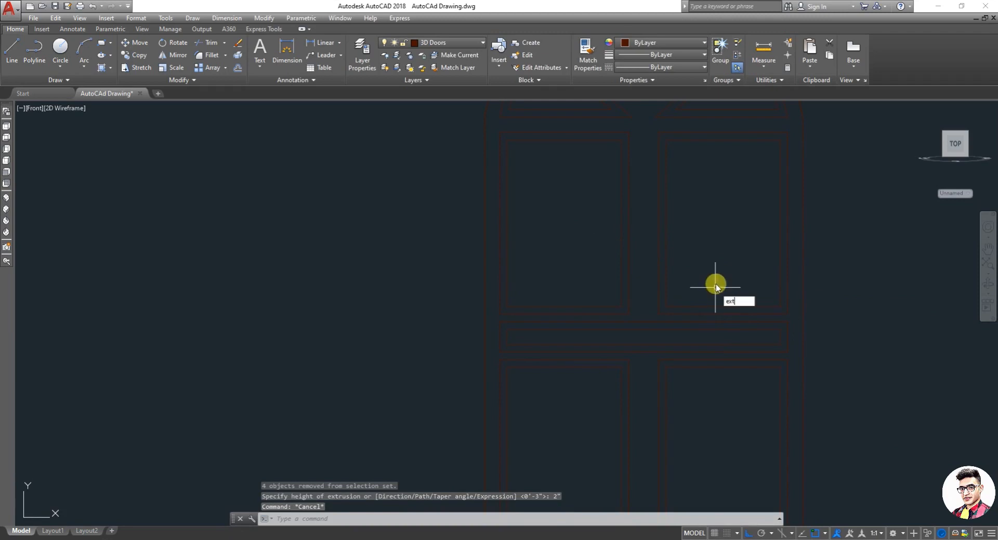
Step: Restart Extrude and select the four arch pane outlines and both upper pane outlines
key(Return)
scroll(675, 256, down, 4)
scroll(681, 208, up, 6)
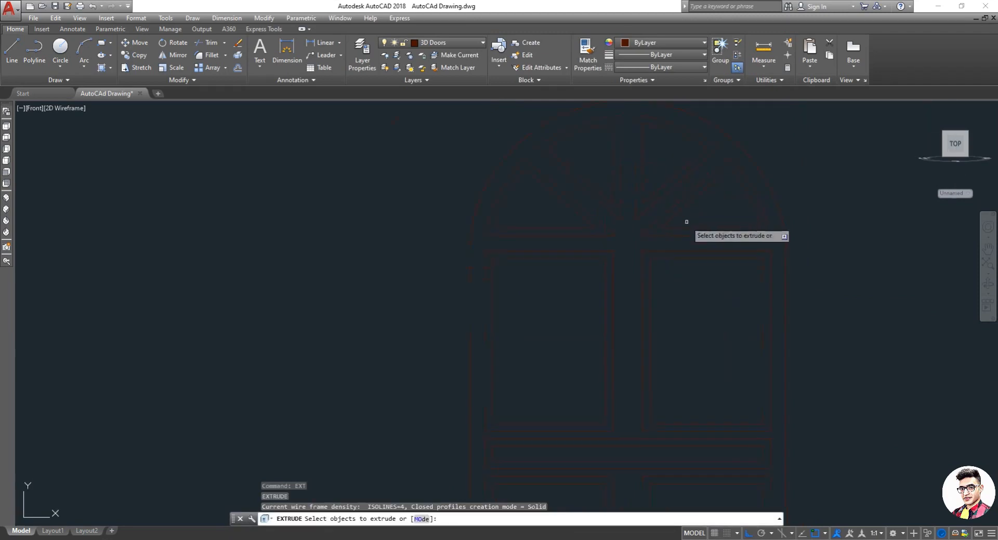
scroll(676, 216, up, 4)
click(651, 207)
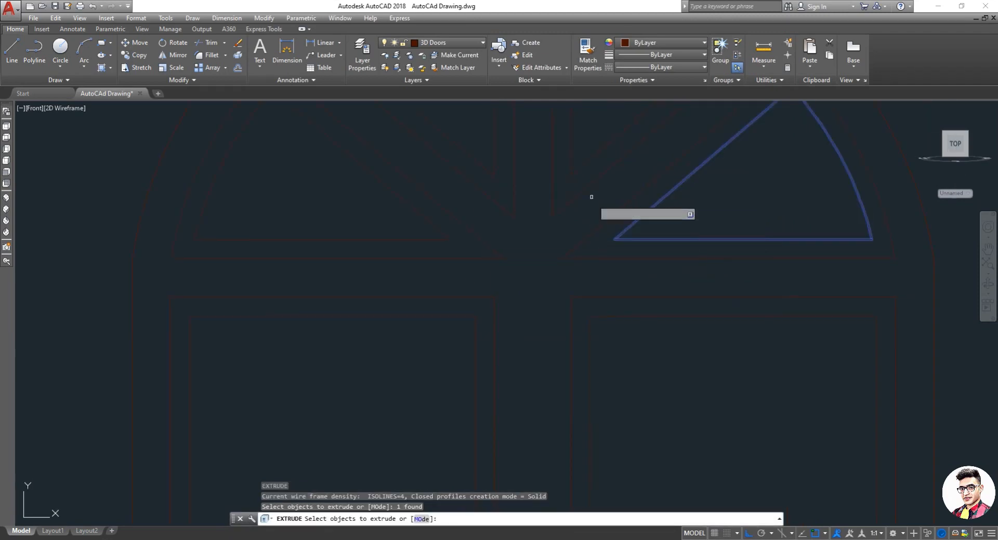
click(571, 173)
click(488, 176)
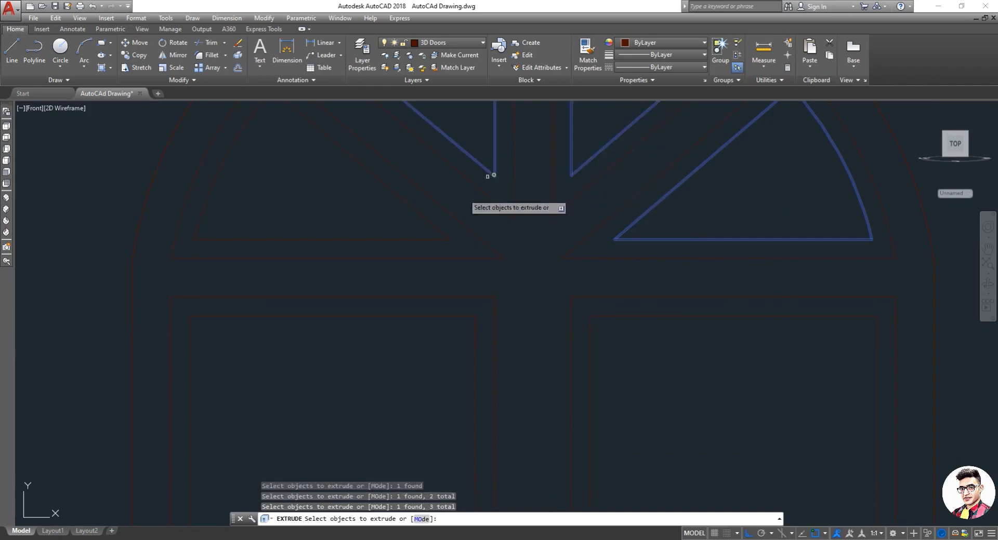
click(437, 239)
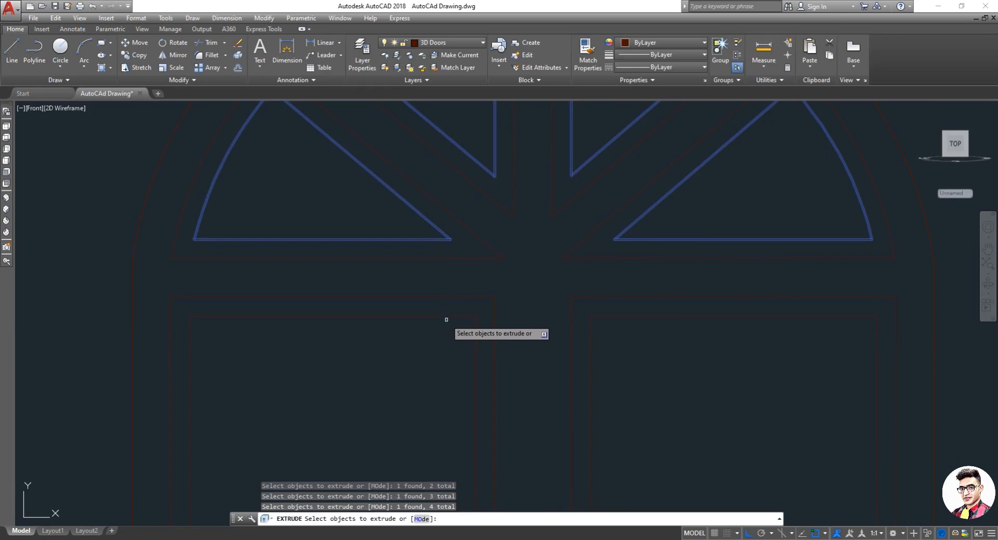
click(450, 317)
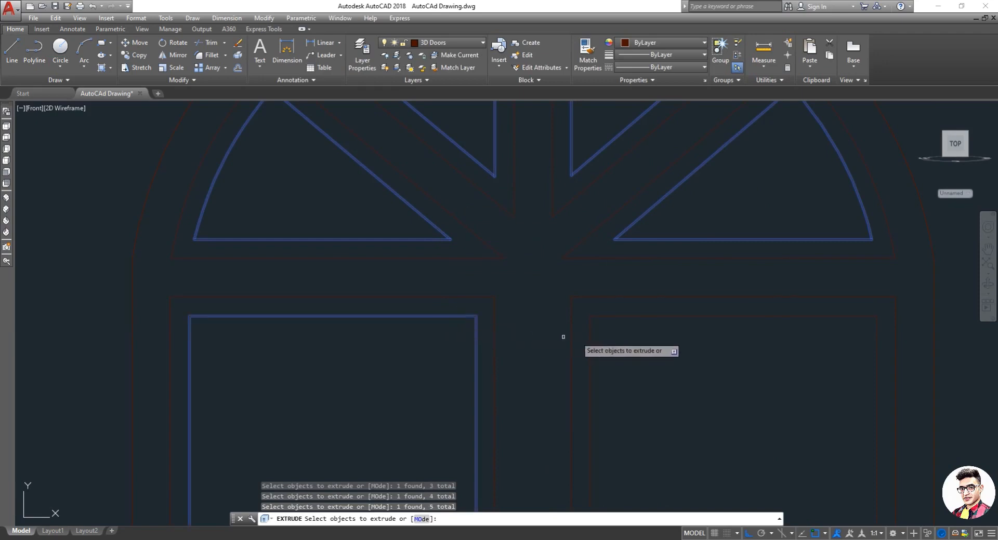
click(603, 318)
click(606, 316)
click(608, 319)
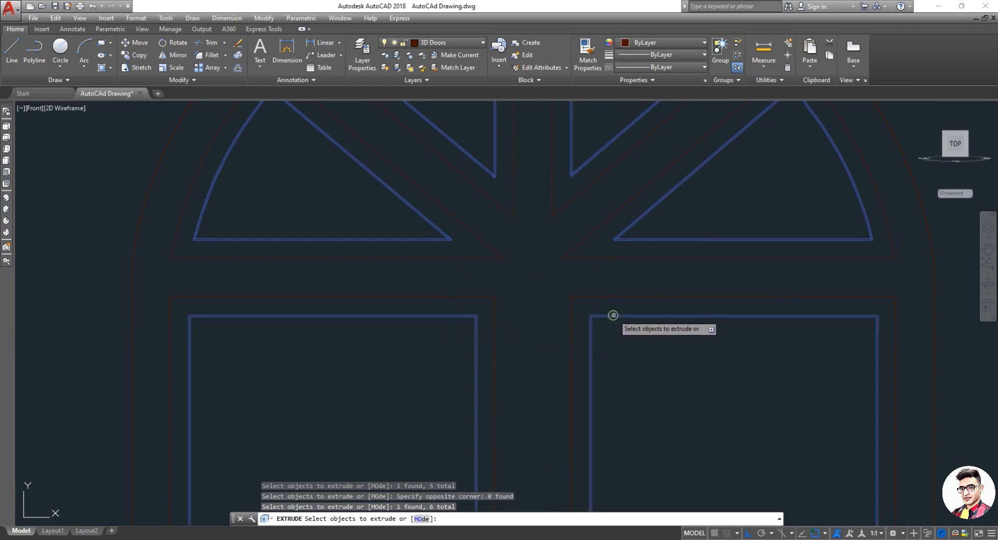
Step: Add the transom outline and the lower pane outlines to the extrusion selection
scroll(624, 322, down, 4)
scroll(608, 338, down, 2)
scroll(607, 441, up, 2)
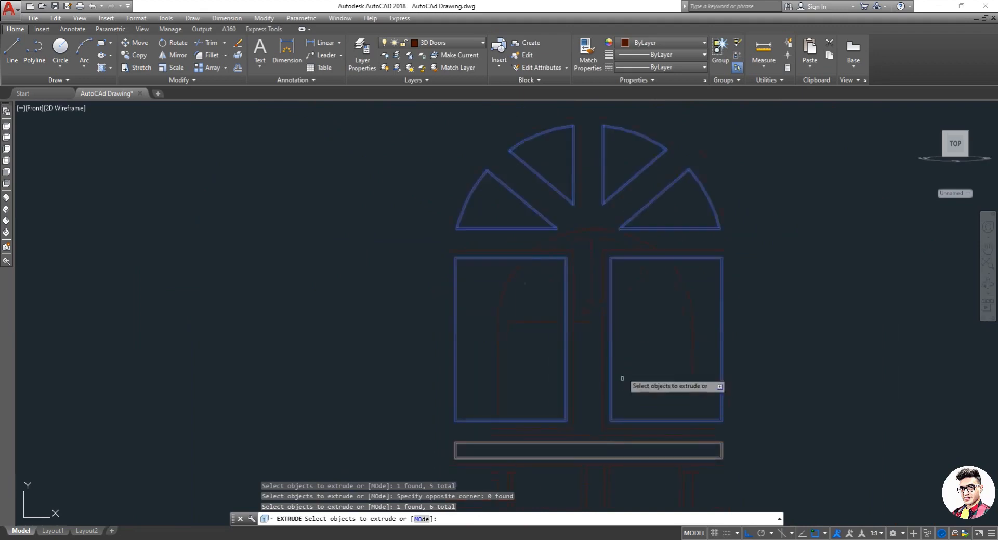
scroll(624, 364, down, 7)
scroll(622, 386, up, 10)
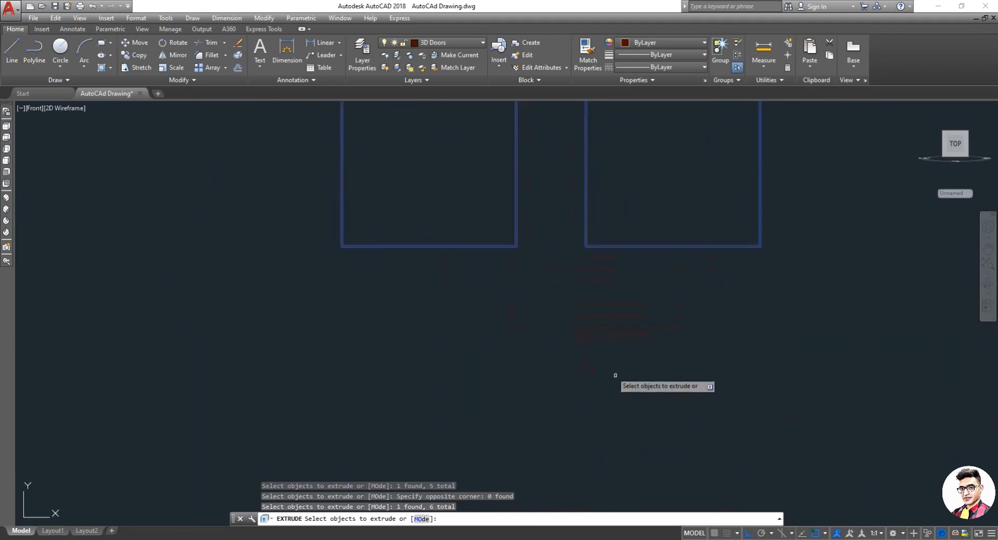
click(604, 306)
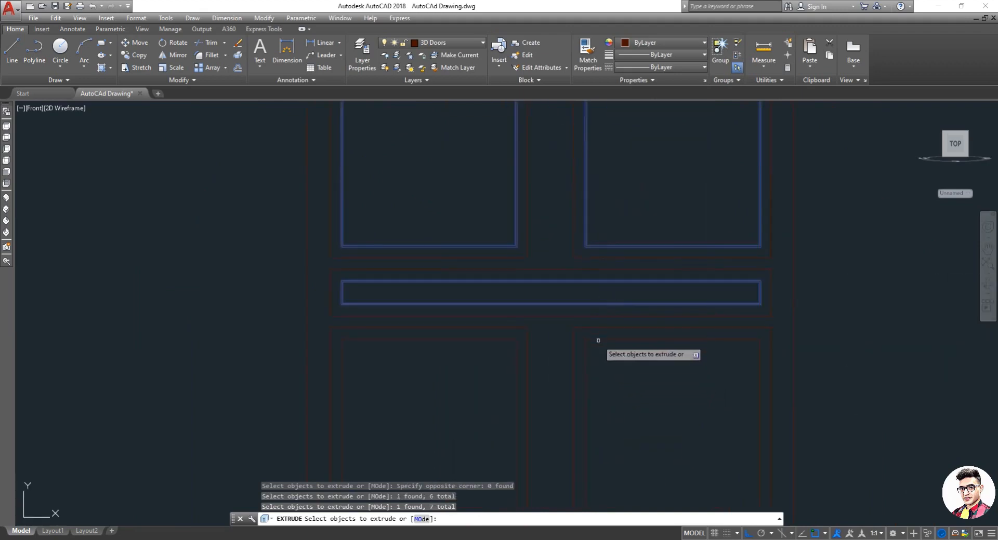
click(600, 339)
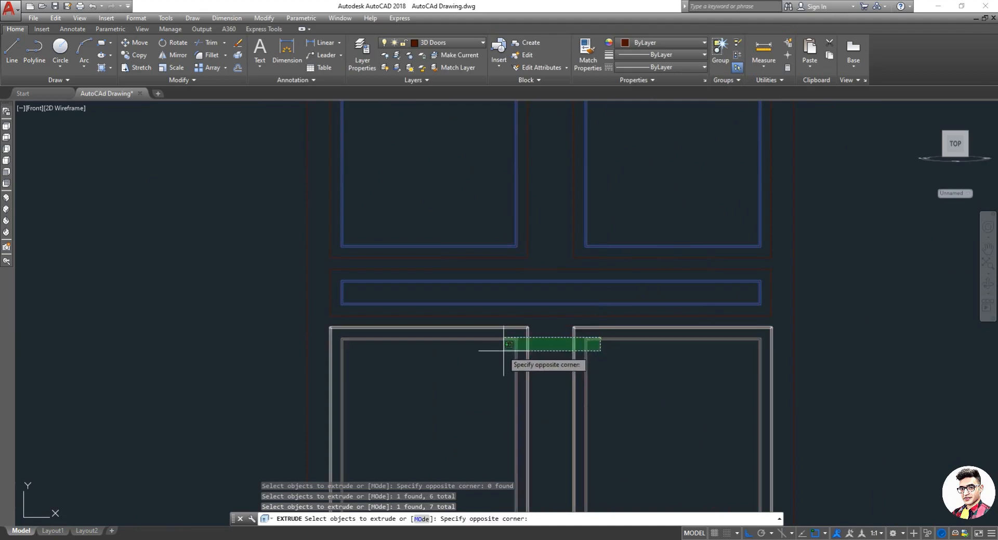
click(579, 347)
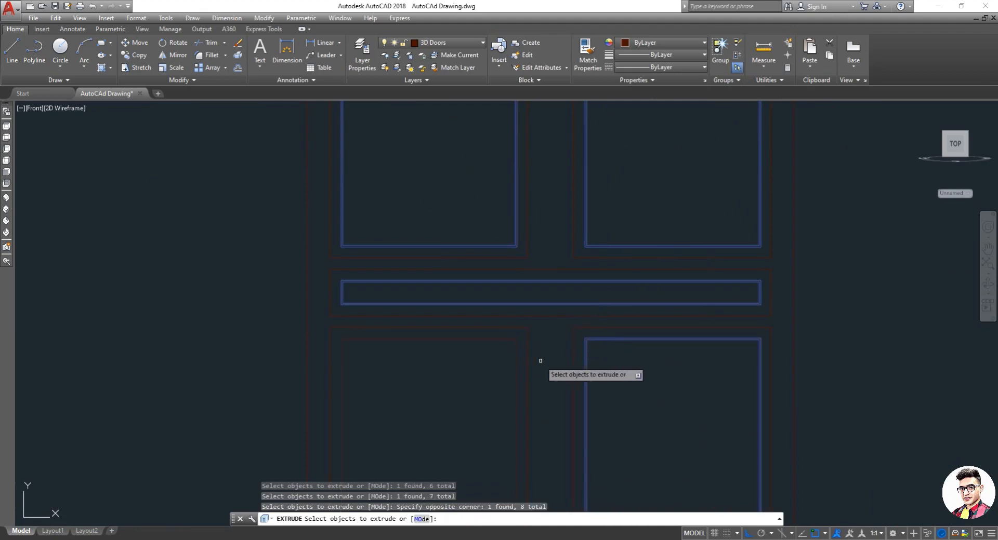
click(511, 339)
right_click(512, 340)
click(535, 346)
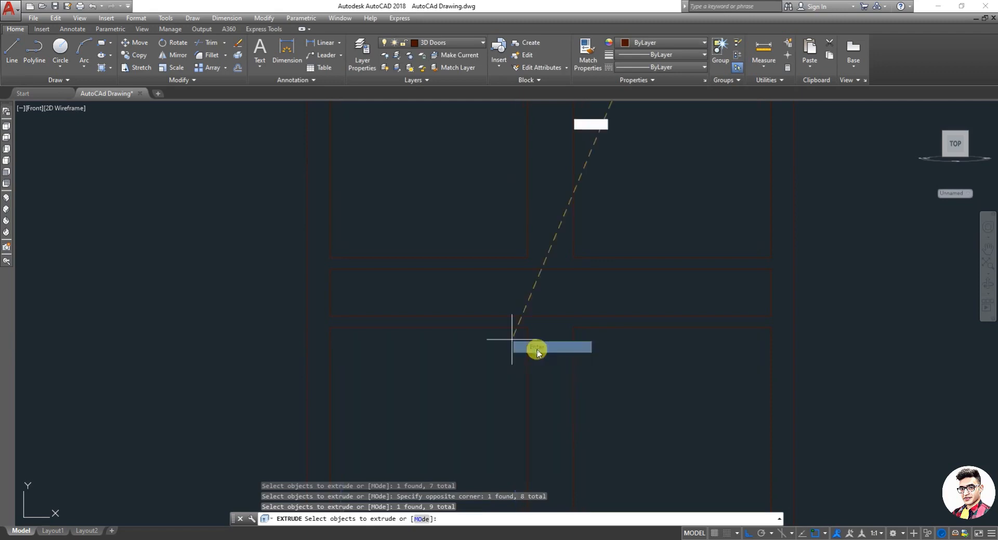
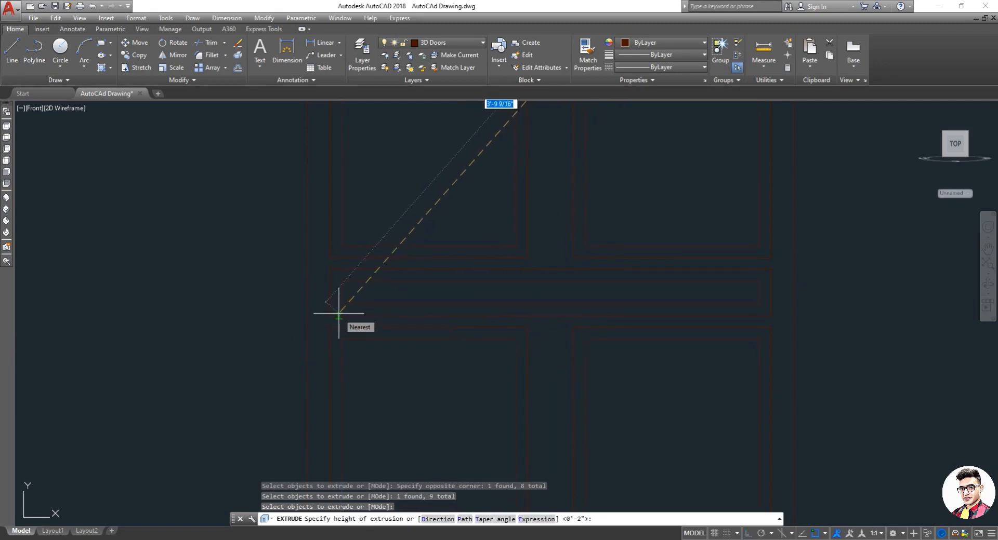
Step: Extrude the selected outlines to a height of 1
text(1)
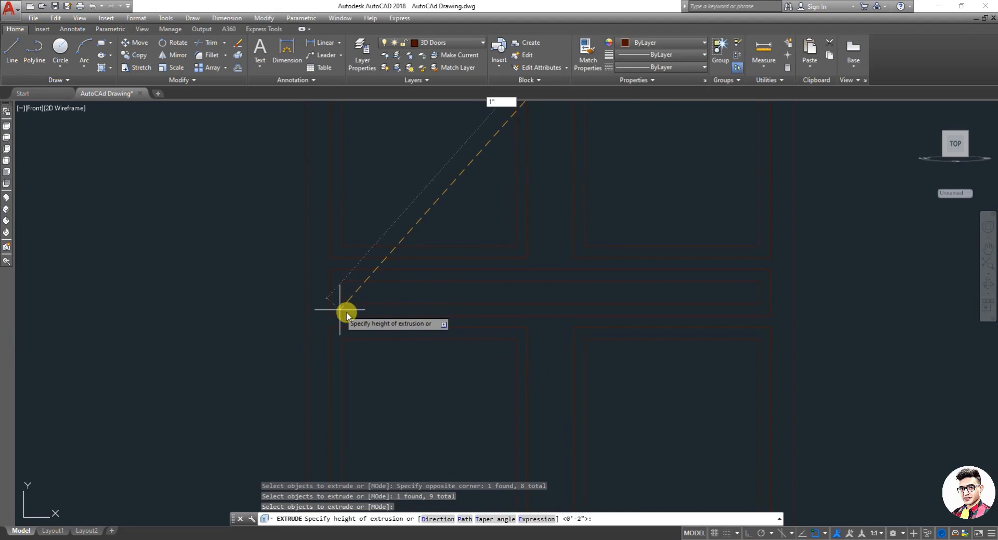
key(Return)
key(Escape)
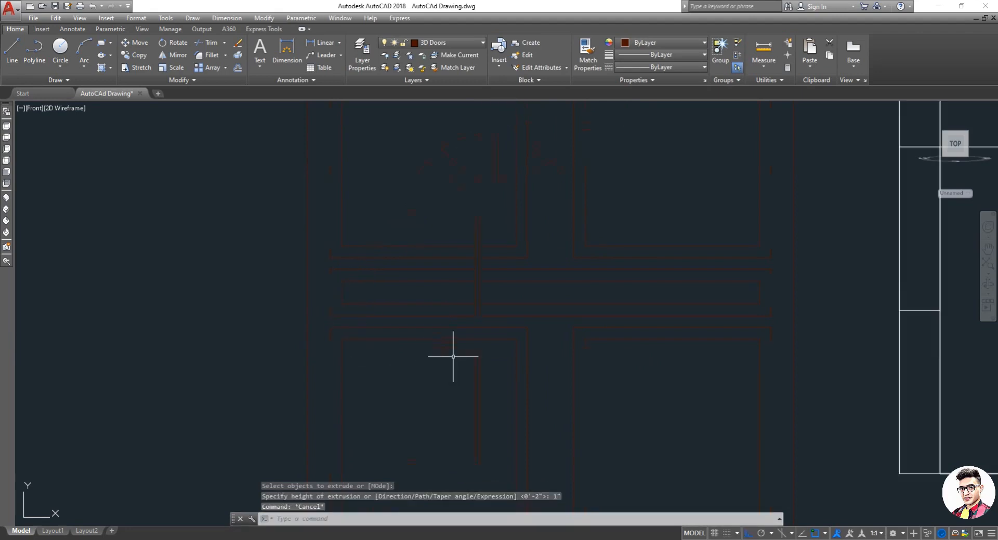
Step: Start Subtract and select the outer arched frame as the solid to subtract from
scroll(541, 283, down, 3)
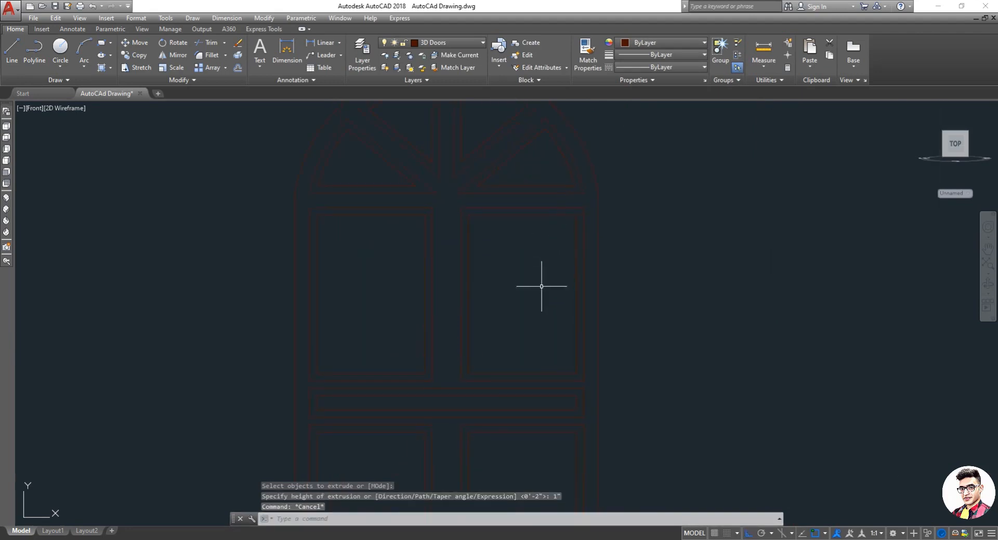
scroll(553, 269, up, 4)
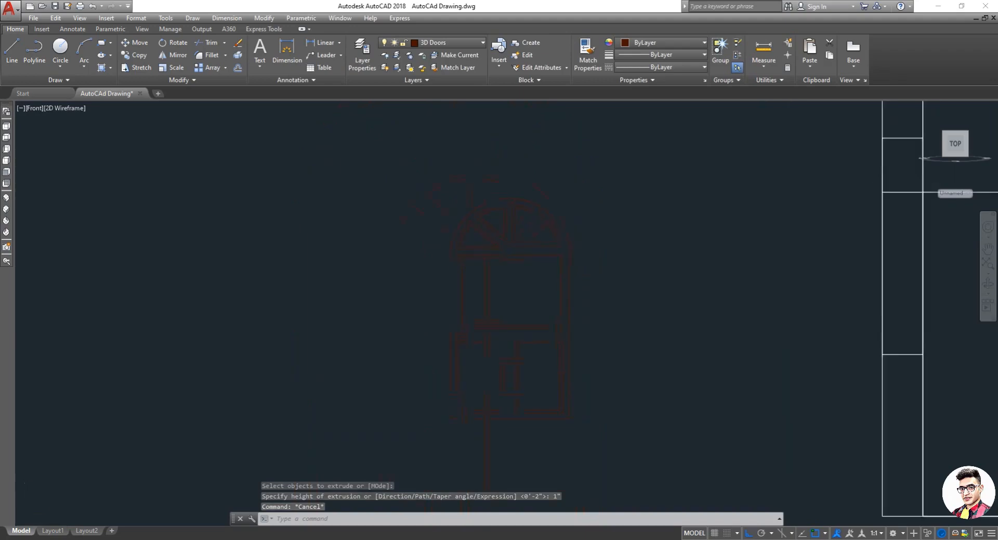
click(557, 235)
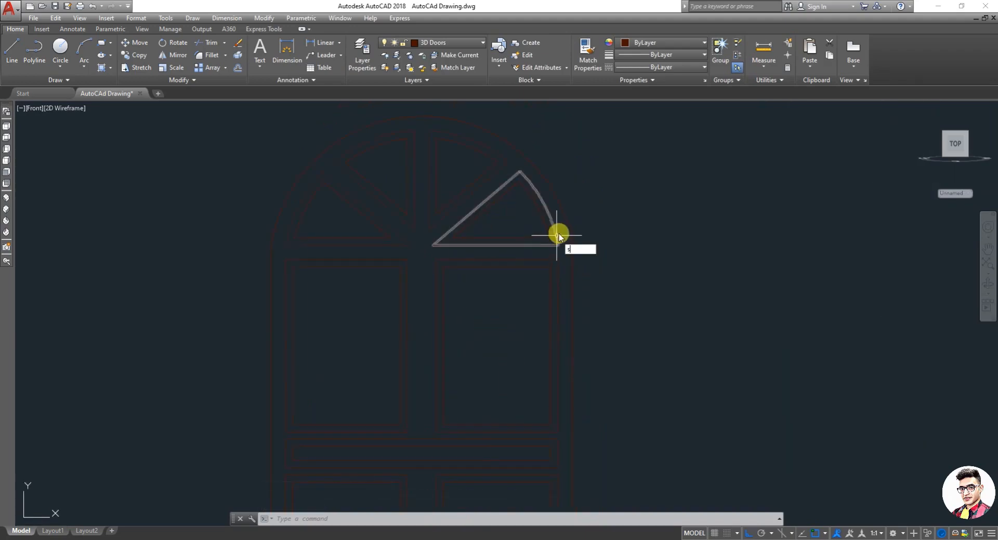
text(sub)
key(Return)
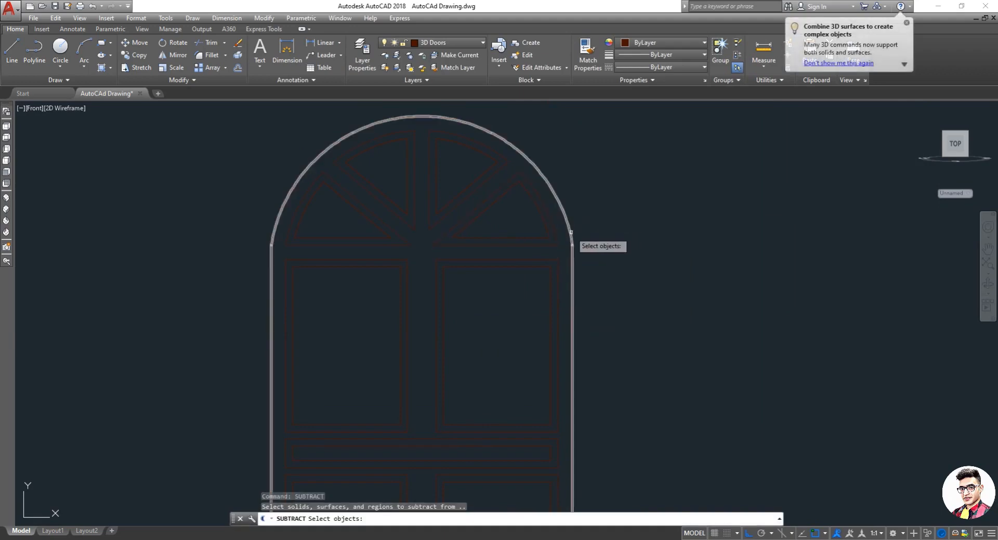
click(572, 234)
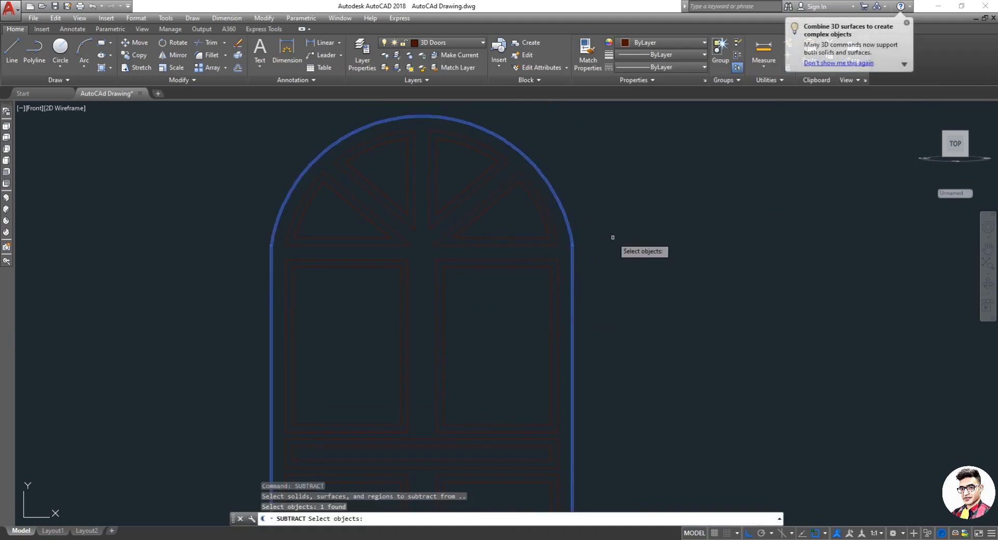
key(Return)
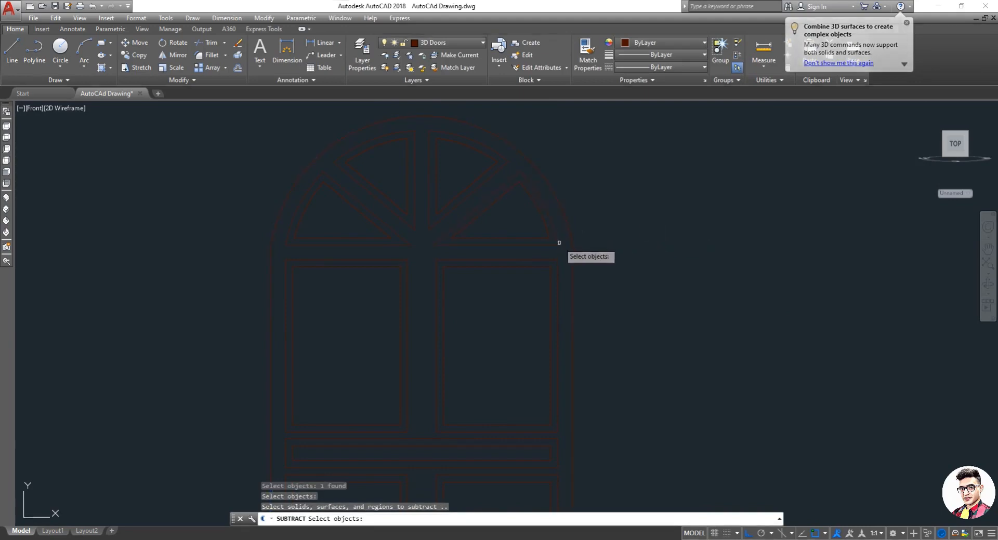
Step: Select the four arch panes and both upper panes as the objects to subtract
click(557, 243)
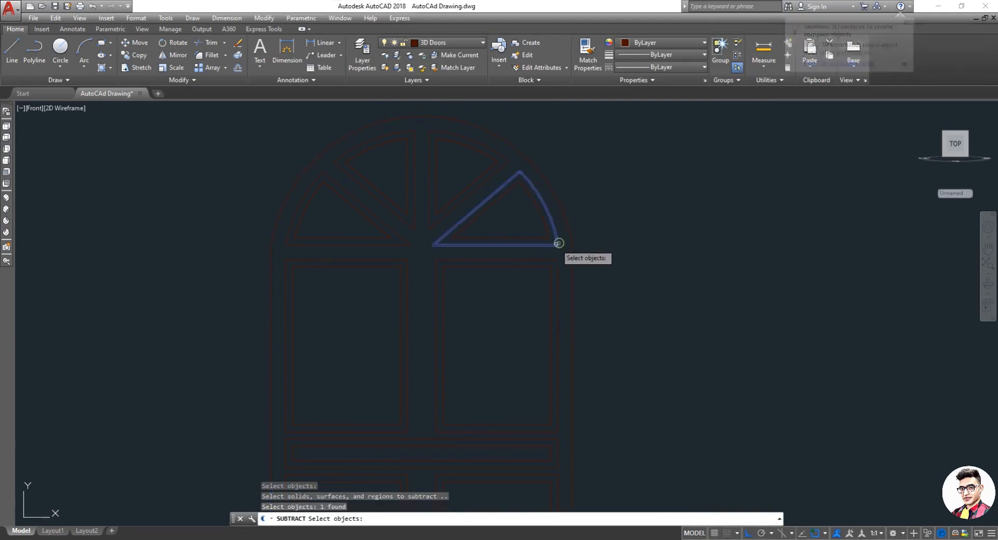
click(443, 223)
click(408, 225)
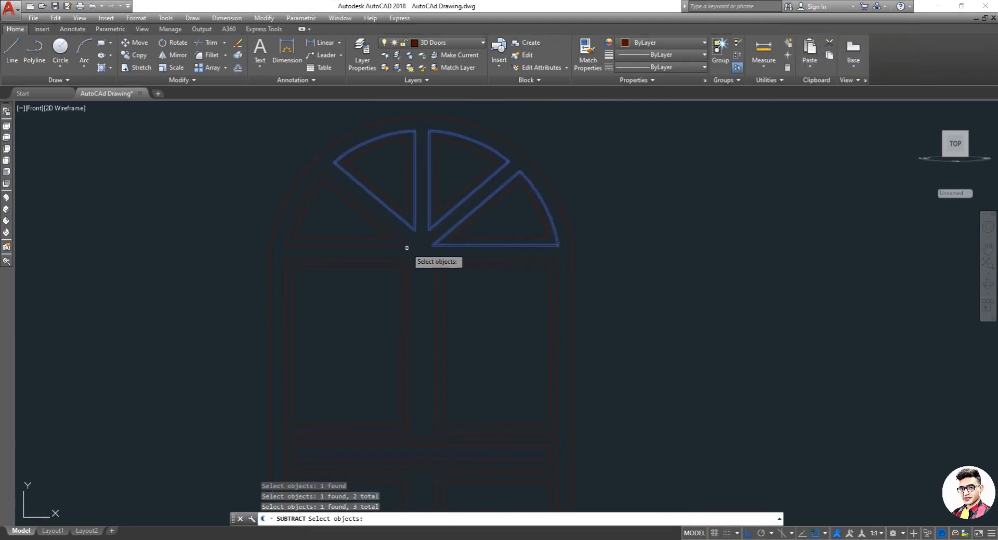
click(406, 245)
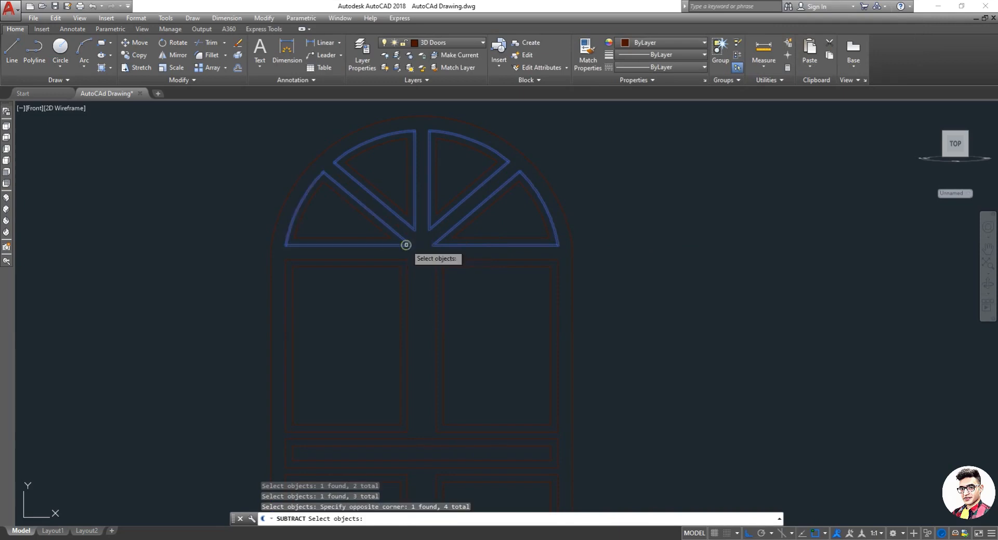
click(408, 291)
click(436, 292)
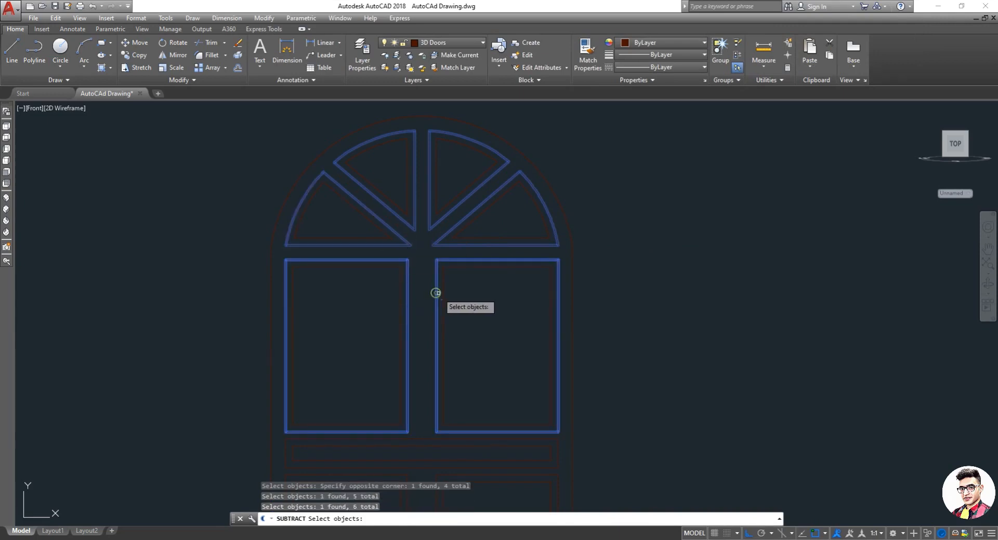
Step: Add the transom and both lower panes to the subtraction and complete it
scroll(436, 292, down, 3)
scroll(437, 349, up, 3)
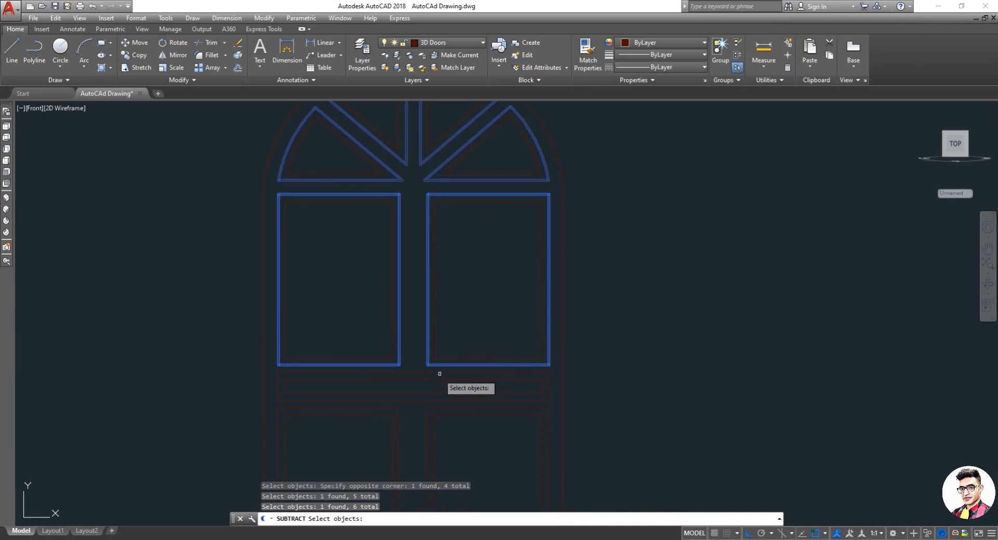
scroll(440, 373, up, 4)
click(424, 347)
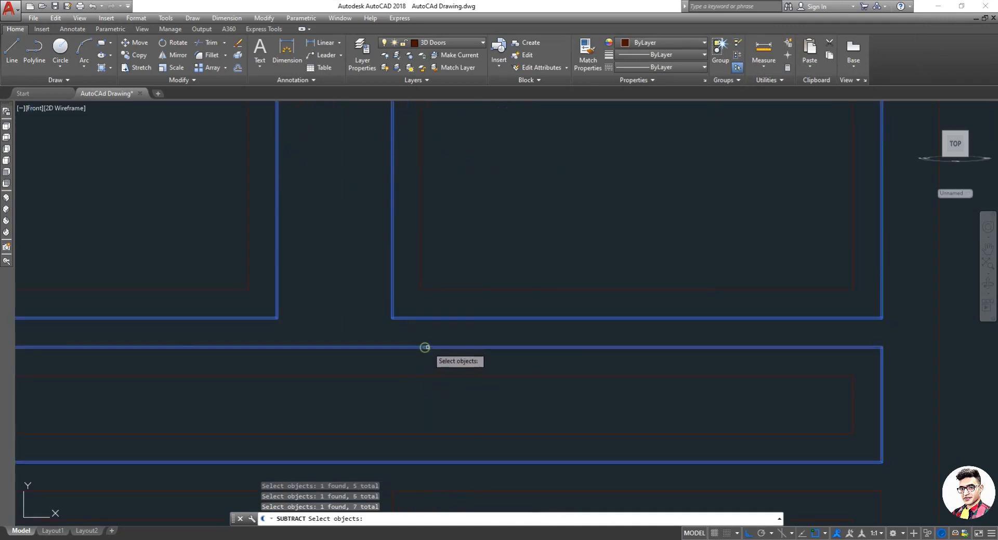
scroll(429, 353, down, 5)
scroll(432, 385, up, 2)
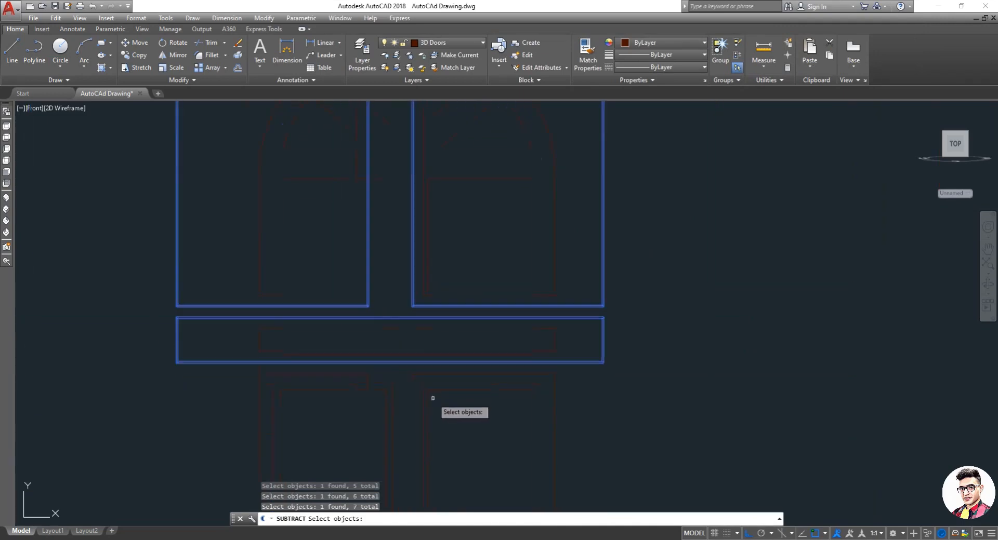
click(412, 384)
click(367, 401)
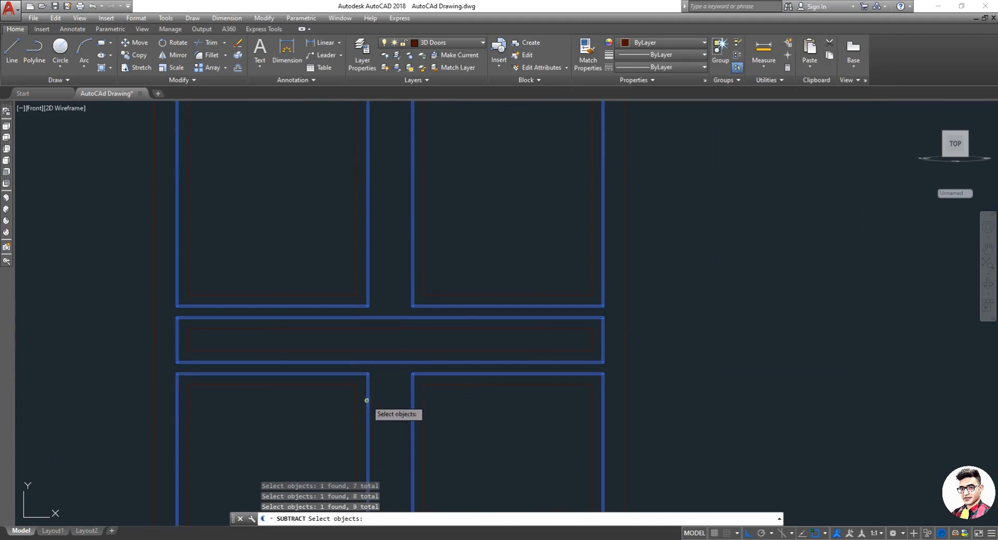
scroll(430, 336, down, 3)
scroll(416, 402, up, 3)
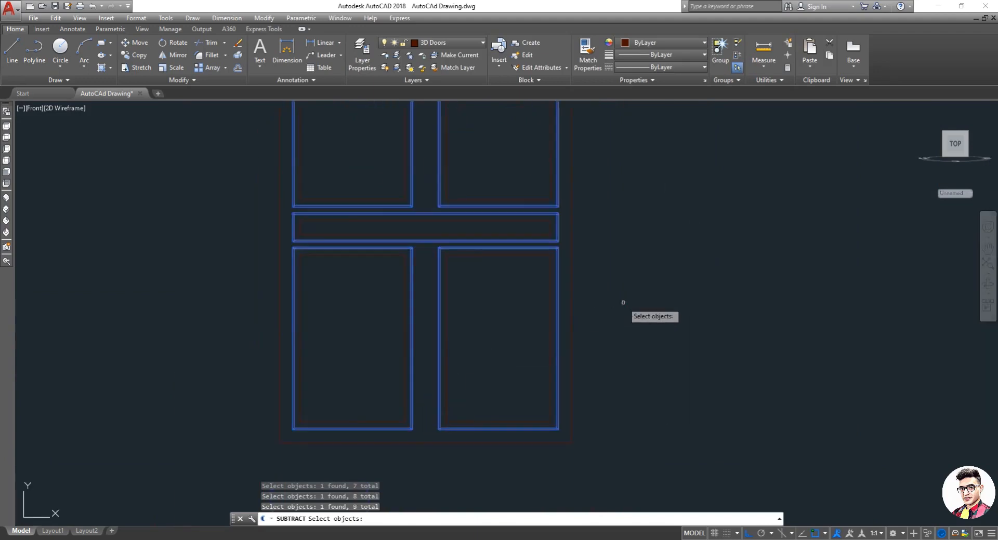
key(Return)
Step: Switch the viewport visual style to Shaded
scroll(618, 309, down, 4)
scroll(631, 177, up, 2)
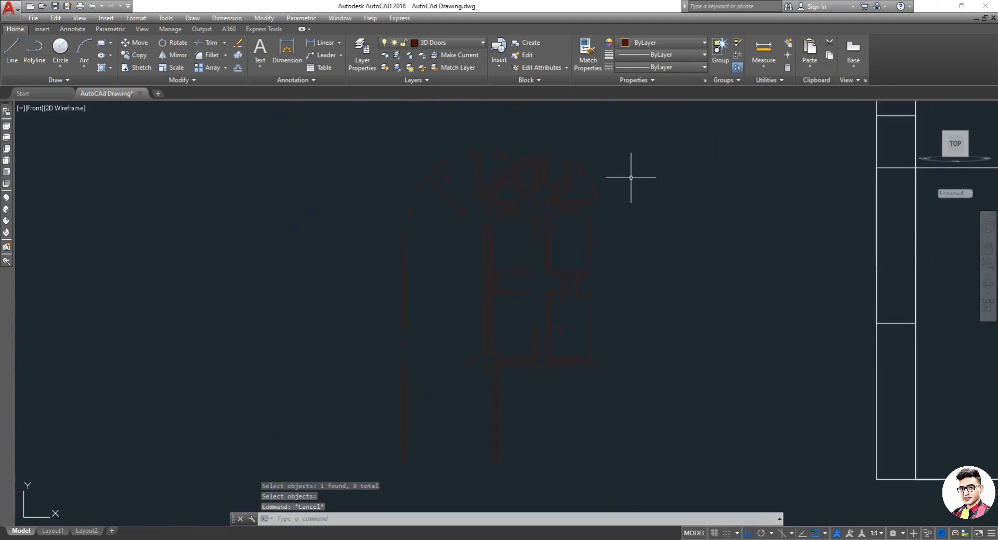
click(57, 110)
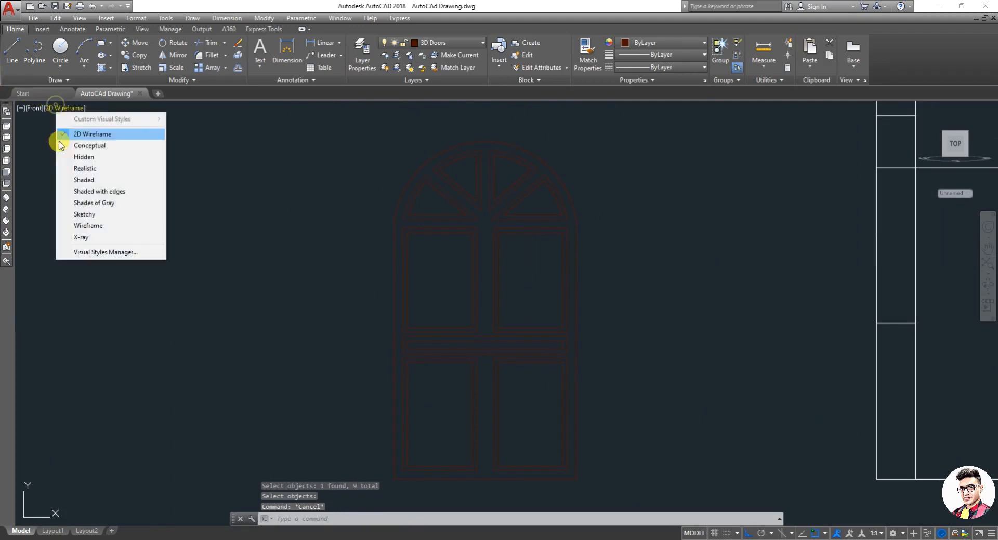
click(83, 184)
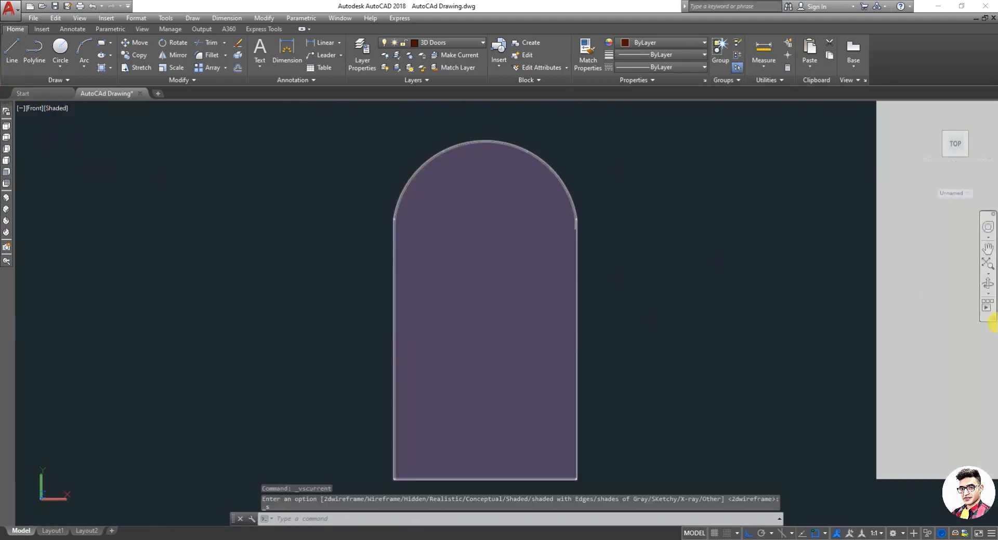
Step: Orbit around the window solid and return to the front view to inspect the result
click(983, 283)
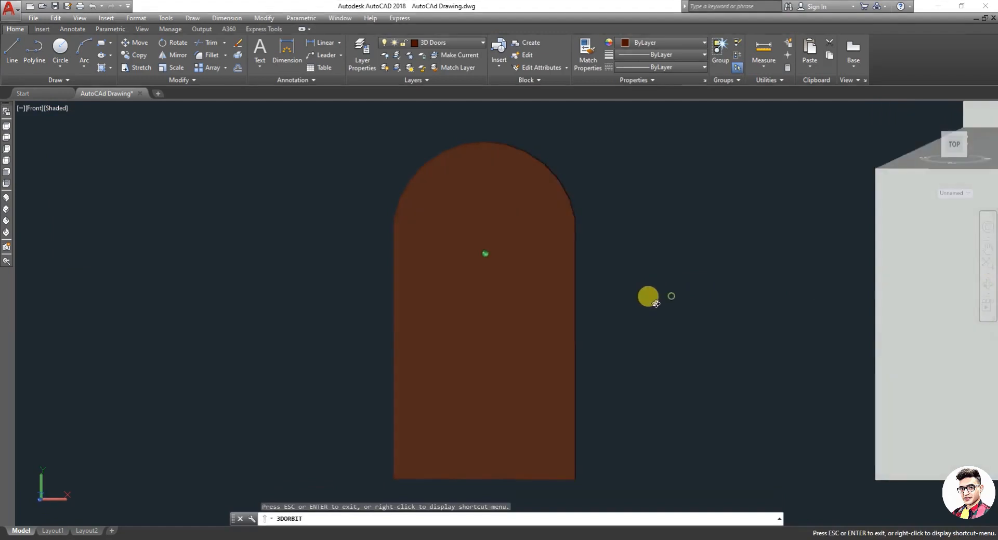
drag(655, 304, 613, 332)
mouse_move(585, 375)
mouse_down()
mouse_move(691, 332)
mouse_move(700, 320)
mouse_move(696, 276)
mouse_move(665, 287)
mouse_move(661, 312)
mouse_move(678, 321)
mouse_move(698, 318)
mouse_move(700, 295)
mouse_up()
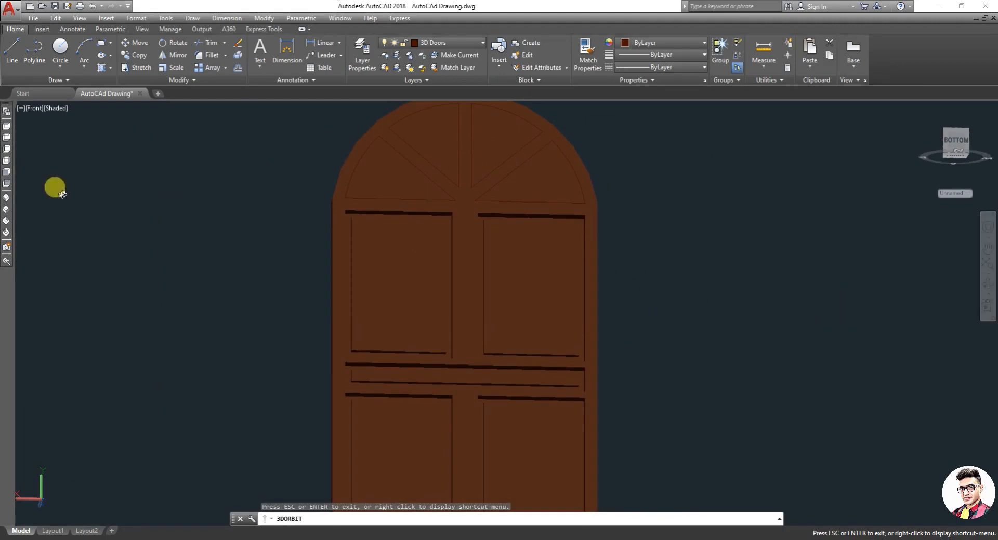
click(7, 171)
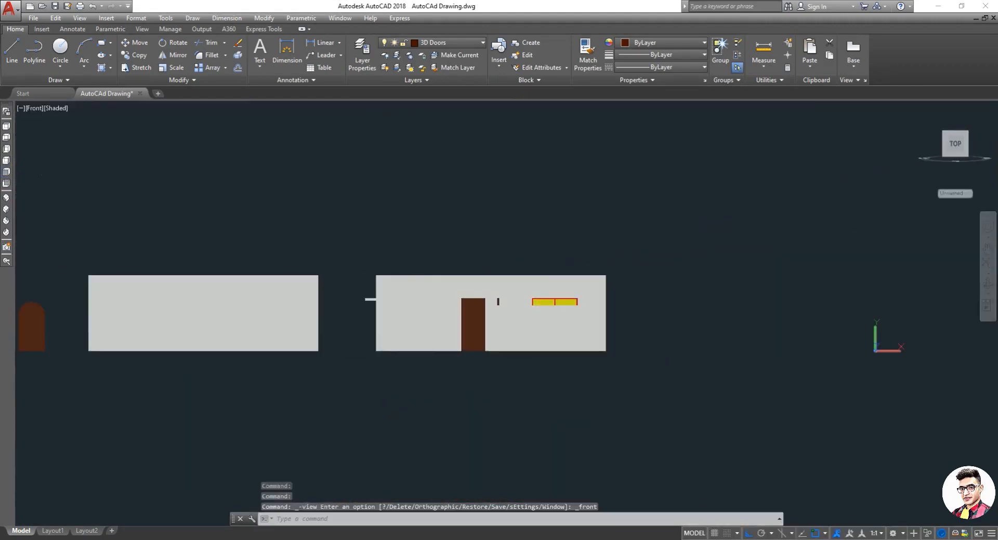
scroll(200, 261, down, 8)
scroll(154, 290, up, 6)
scroll(129, 222, up, 4)
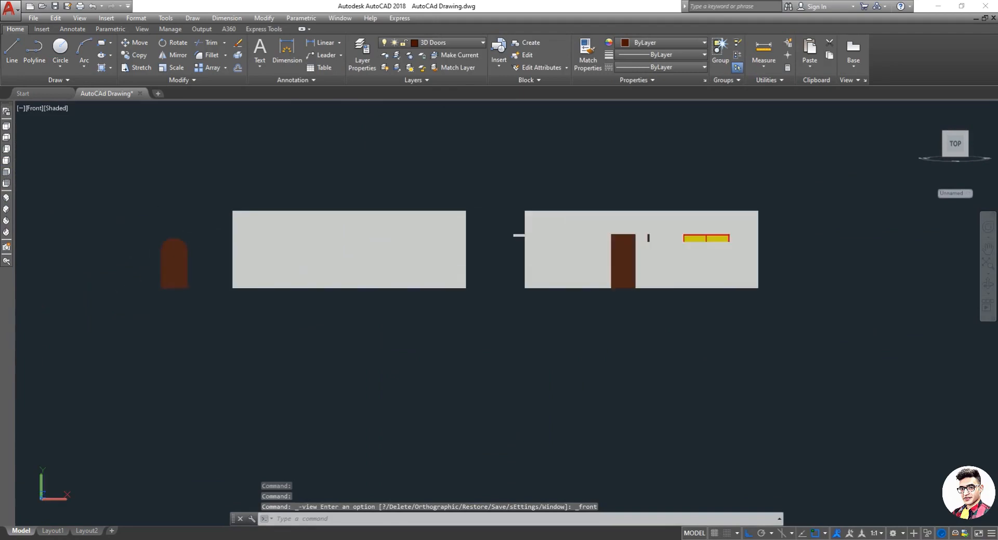
scroll(138, 265, up, 5)
key(Escape)
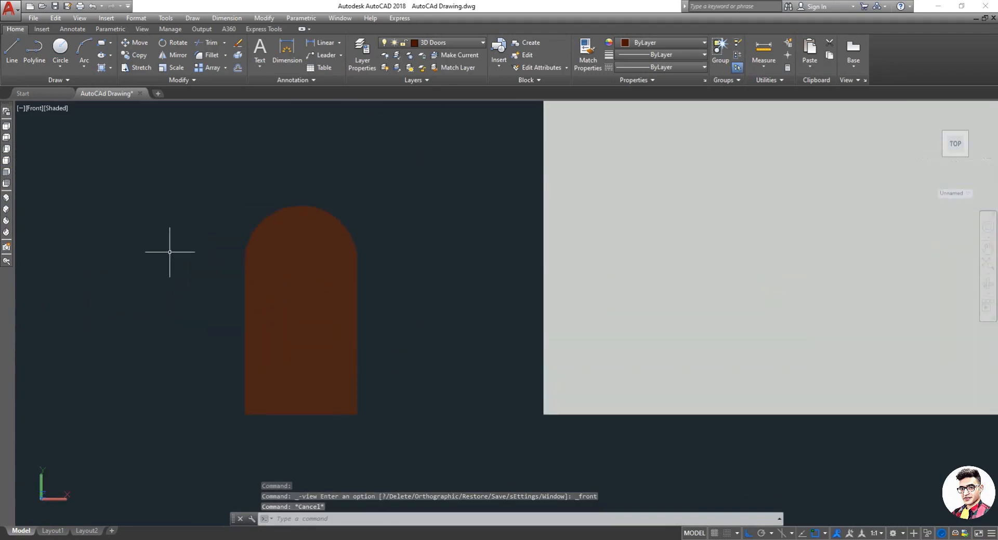
Step: Switch the viewport visual style back to 2D Wireframe
click(56, 108)
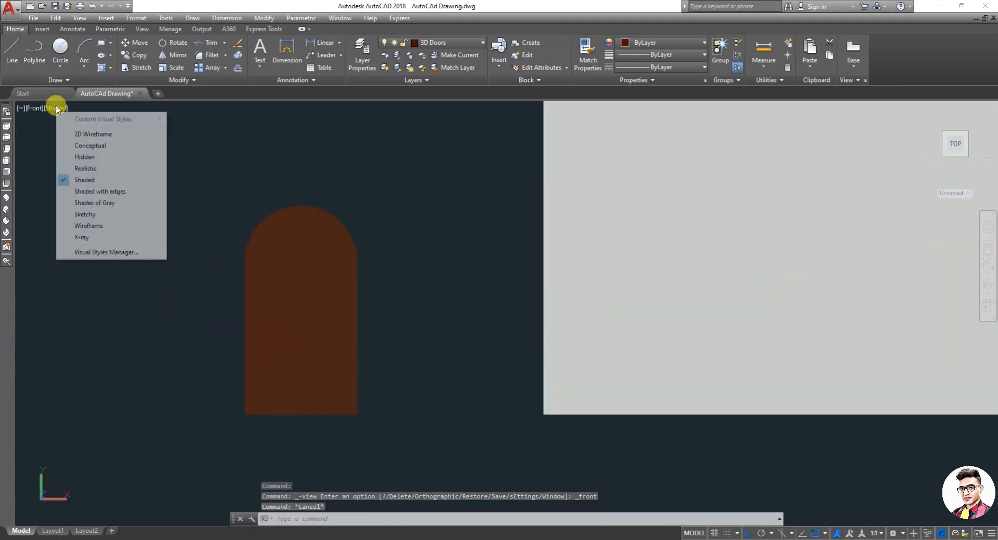
click(83, 136)
scroll(288, 291, up, 3)
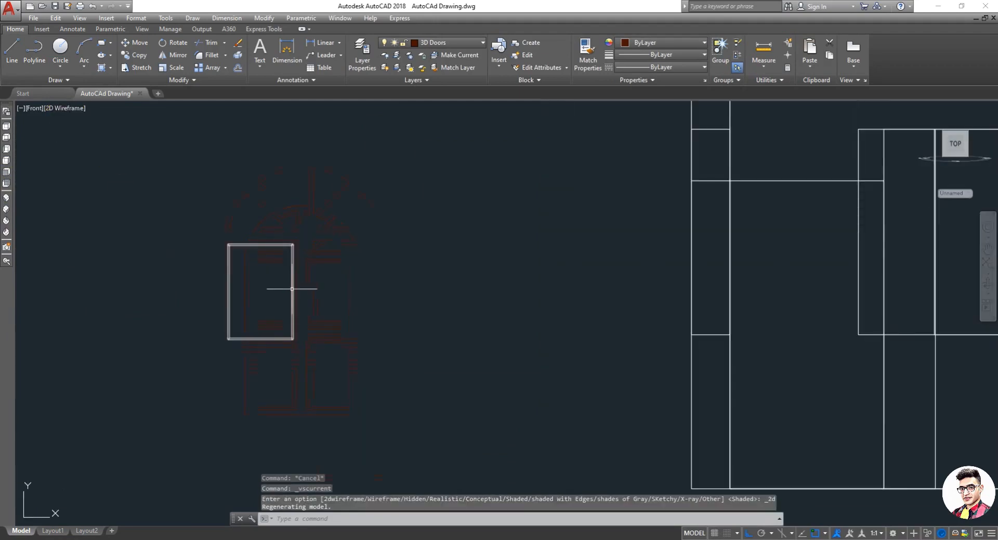
key(Escape)
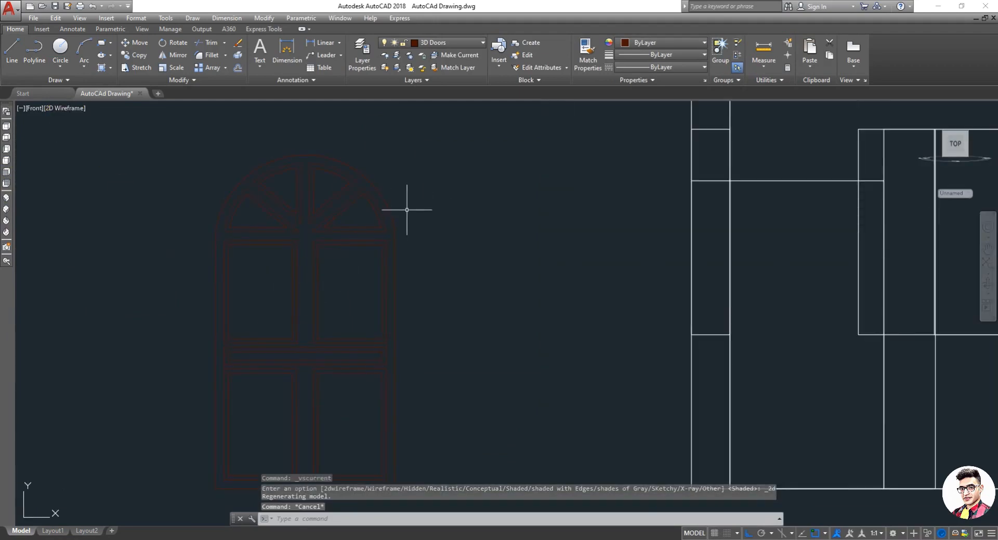
Step: Try to subtract the four arch pane outlines from the outer arched frame
text(sub)
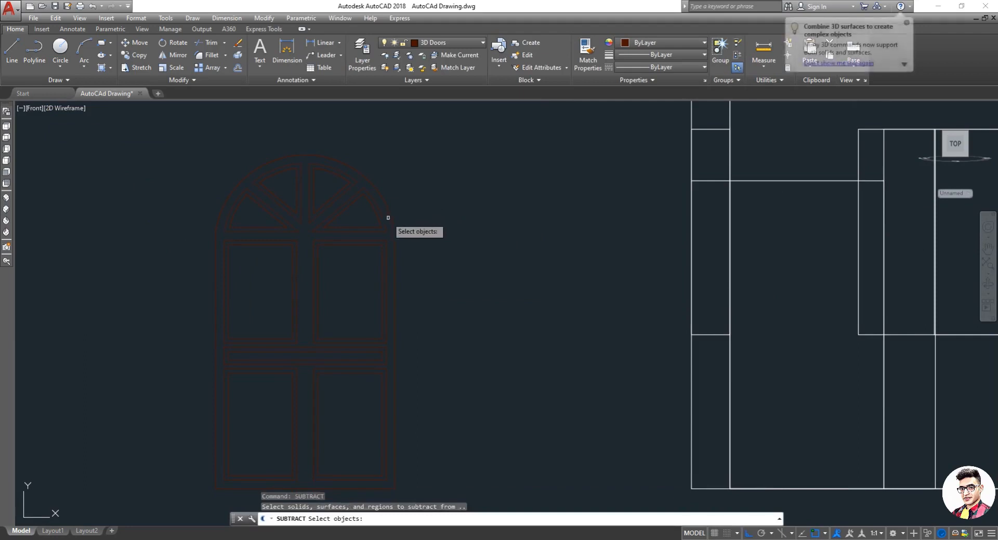
click(391, 218)
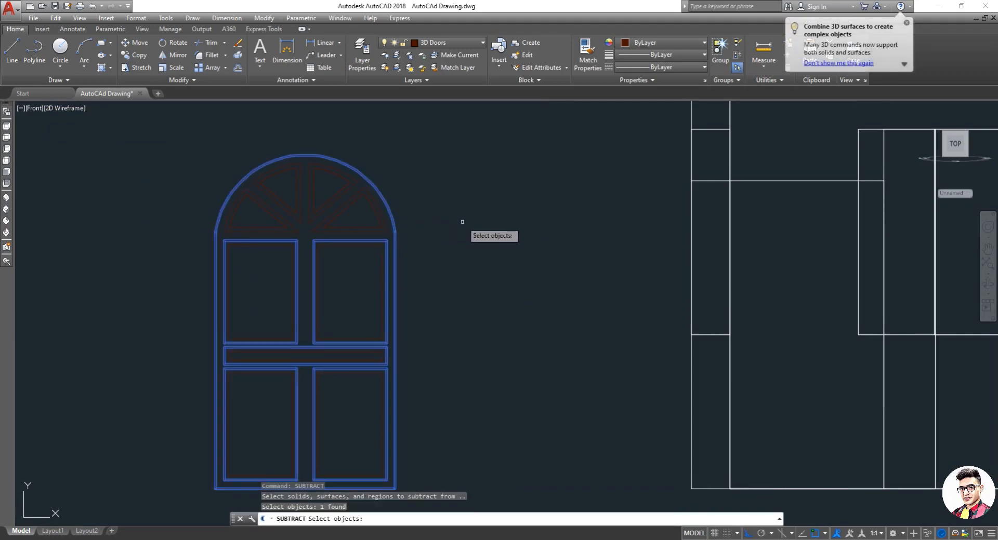
key(Return)
click(385, 229)
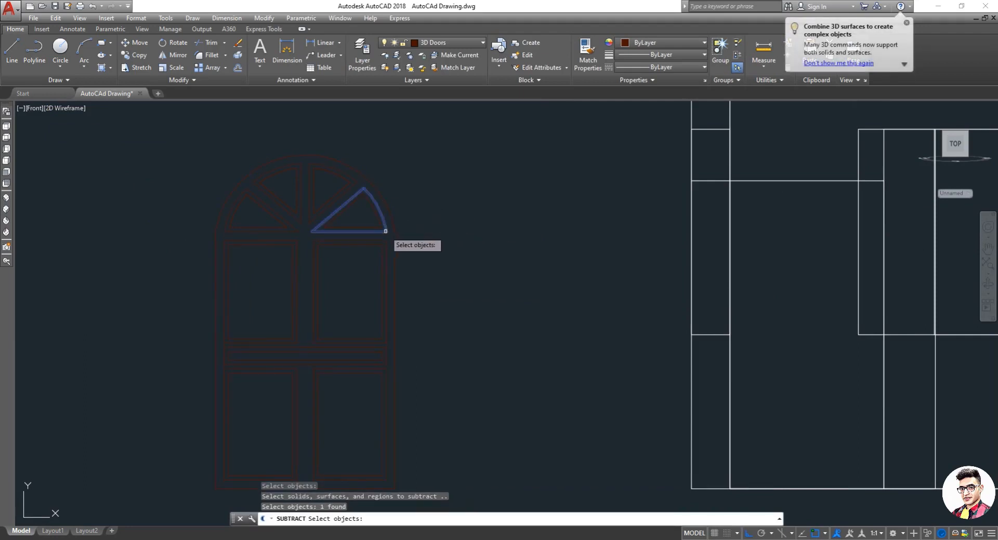
click(317, 216)
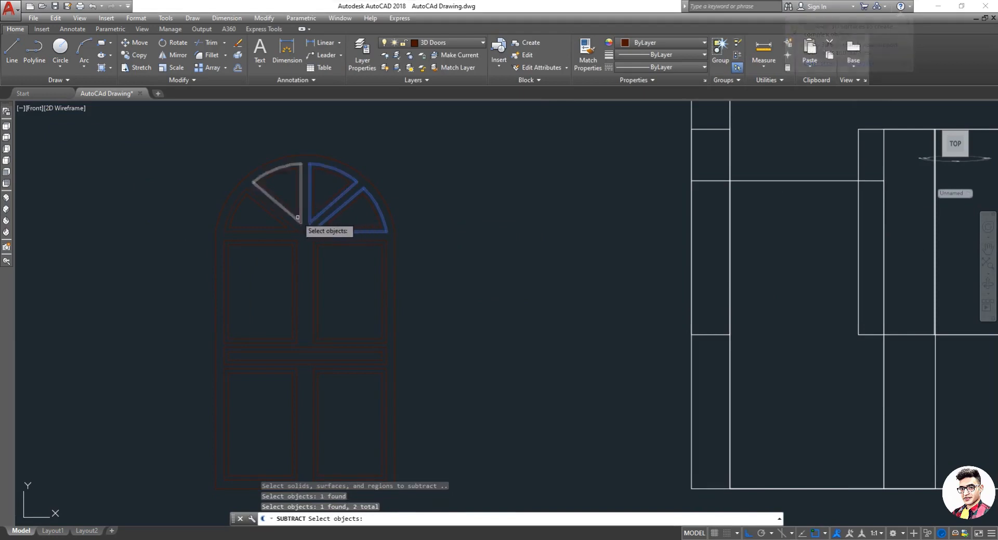
click(300, 221)
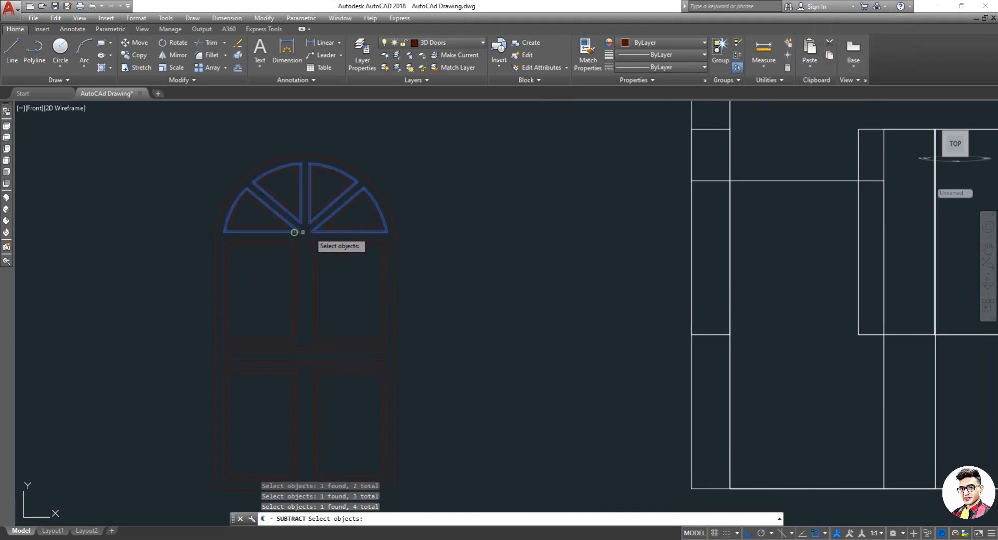
key(Return)
key(Escape)
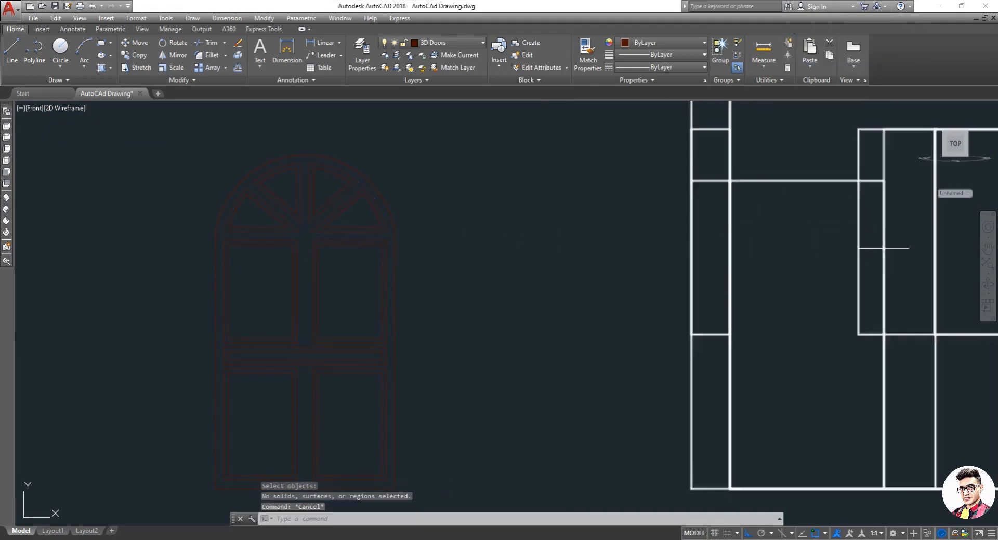
Step: Shade the viewport and orbit around the window, then return to the front view to inspect it
click(70, 109)
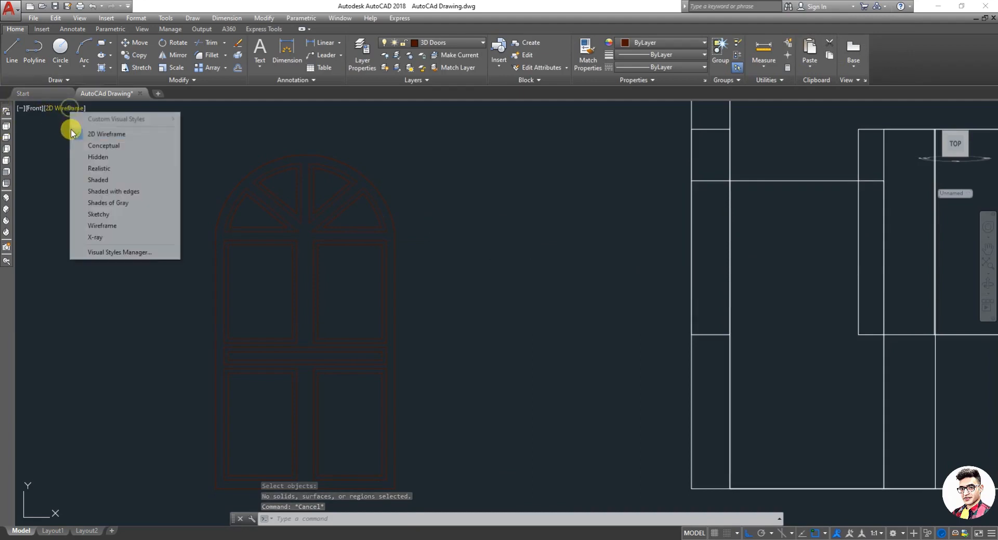
click(104, 179)
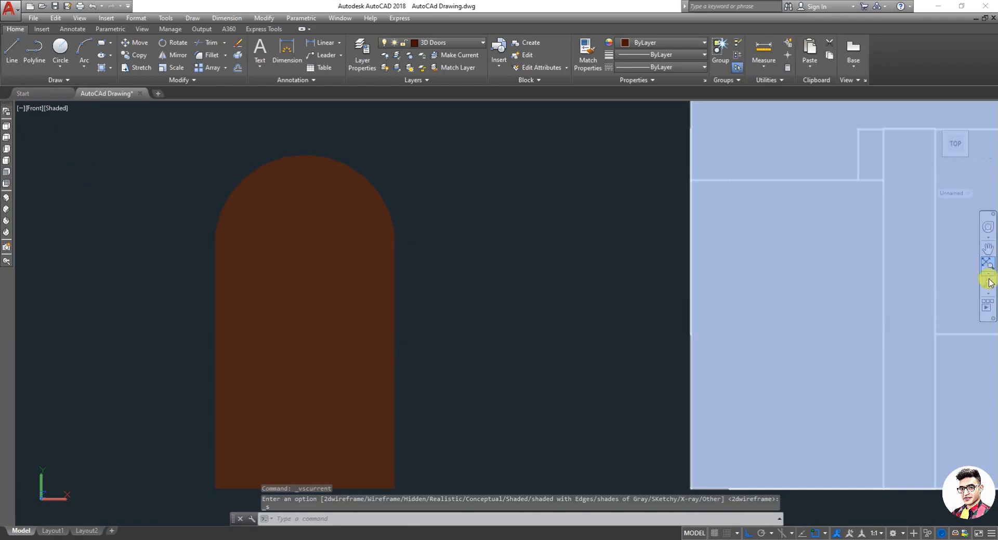
click(989, 283)
drag(463, 305, 399, 343)
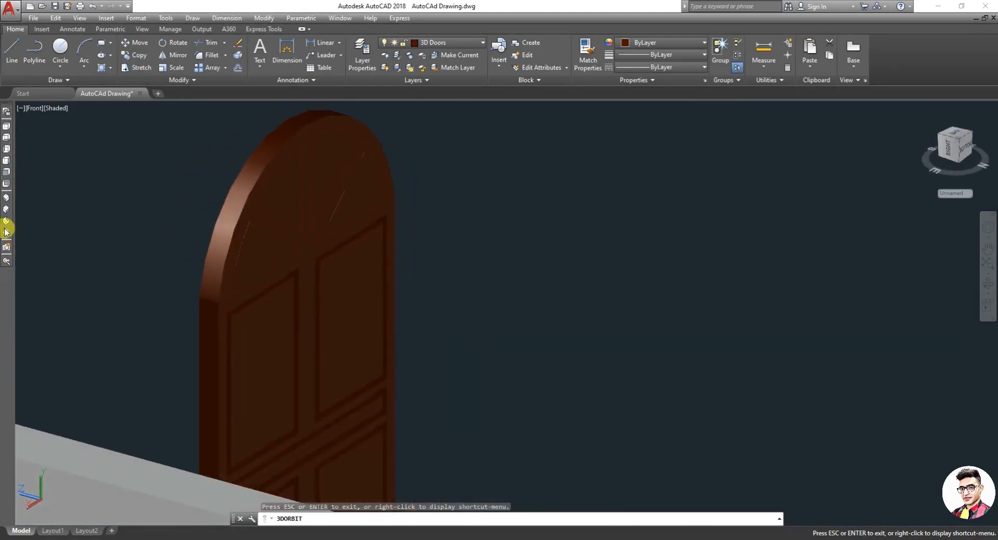
click(8, 176)
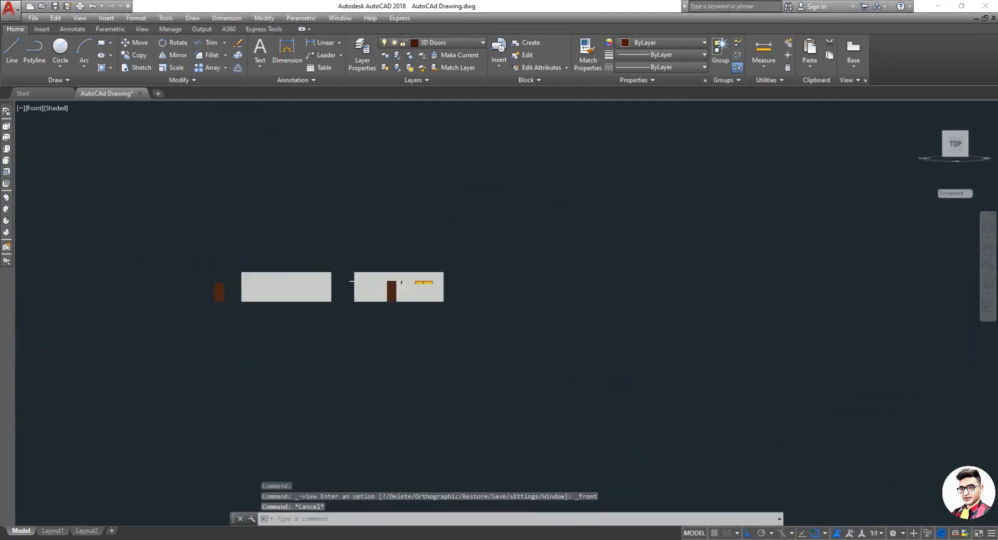
scroll(321, 296, up, 8)
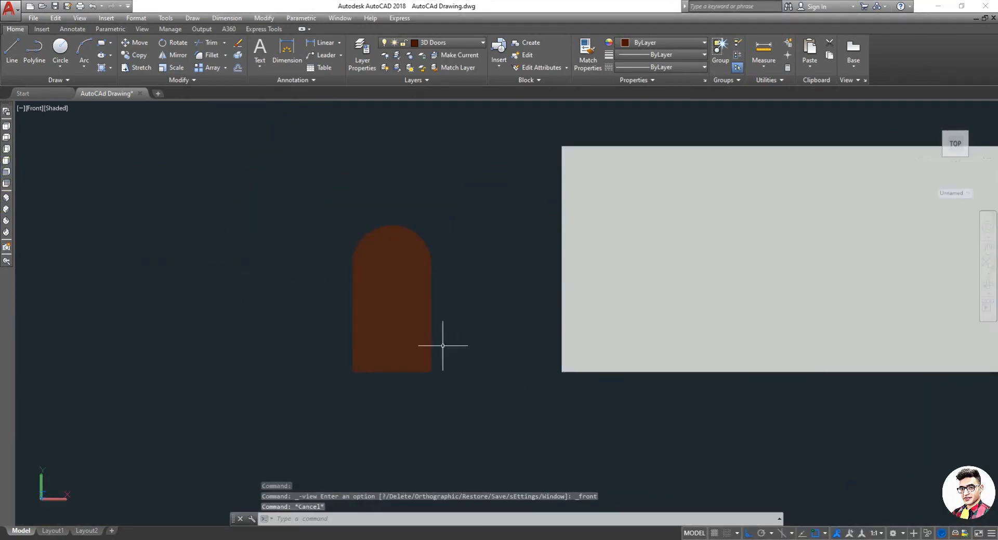
scroll(398, 260, up, 2)
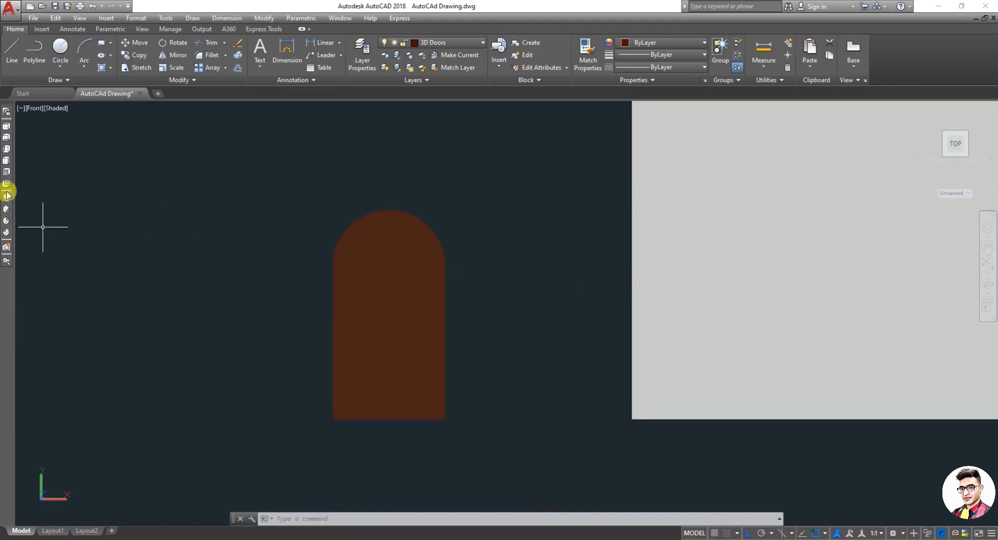
Step: Switch the viewport visual style back to 2D Wireframe
click(57, 109)
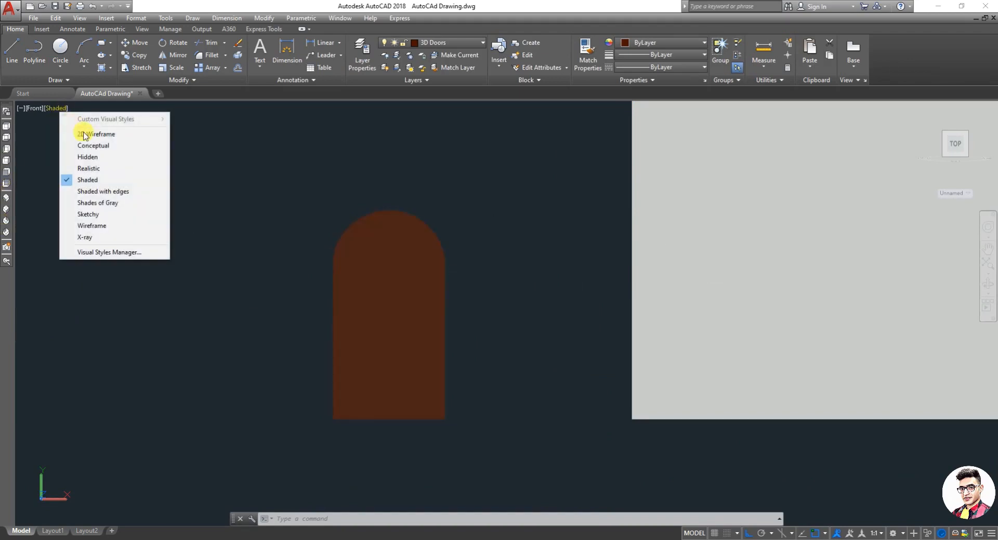
click(98, 135)
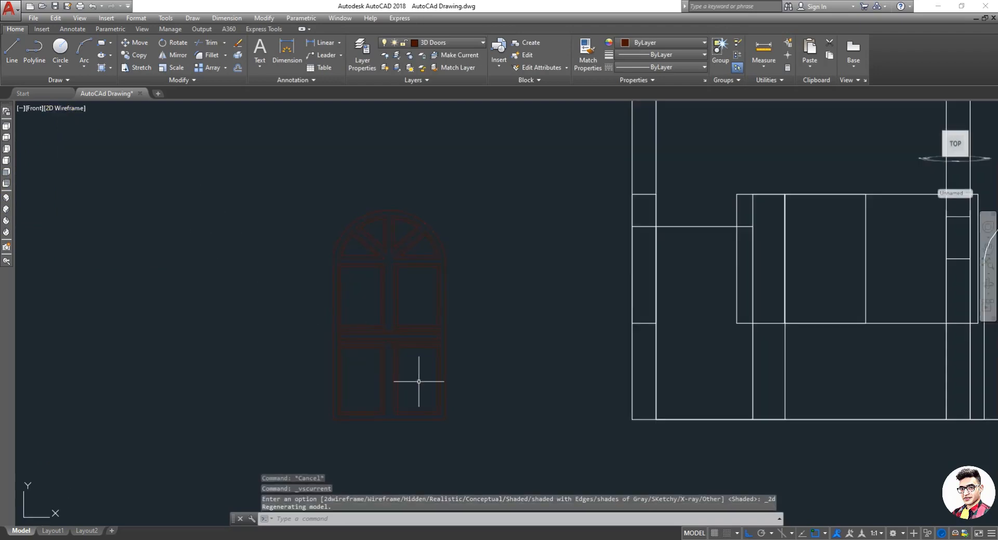
Step: Try to extrude the four arch pane outlines
scroll(416, 250, up, 4)
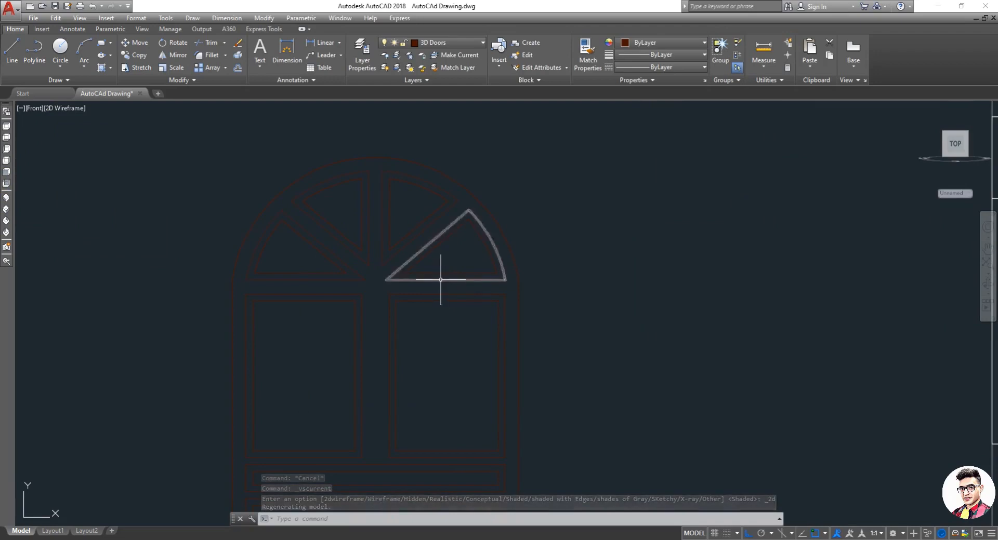
text(ext)
key(Return)
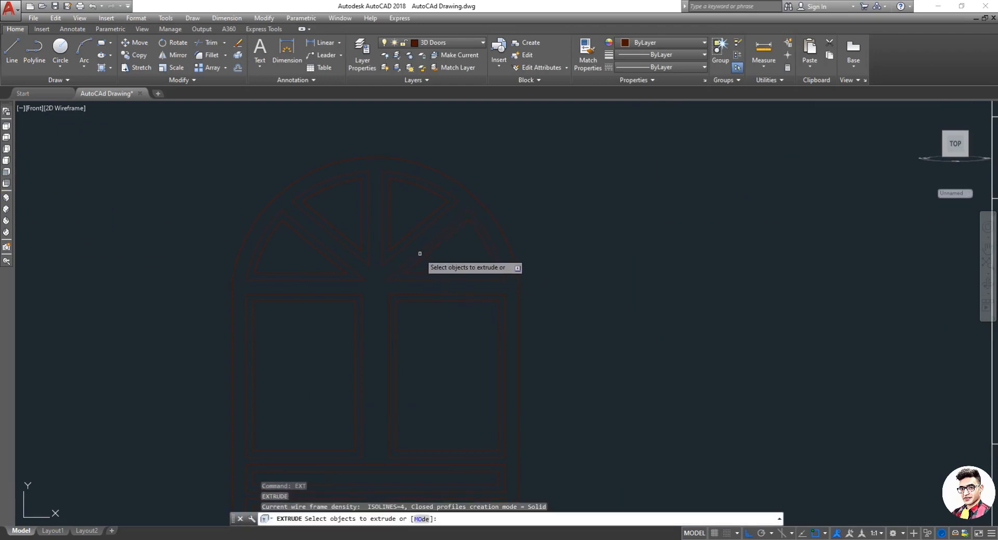
click(401, 240)
click(400, 241)
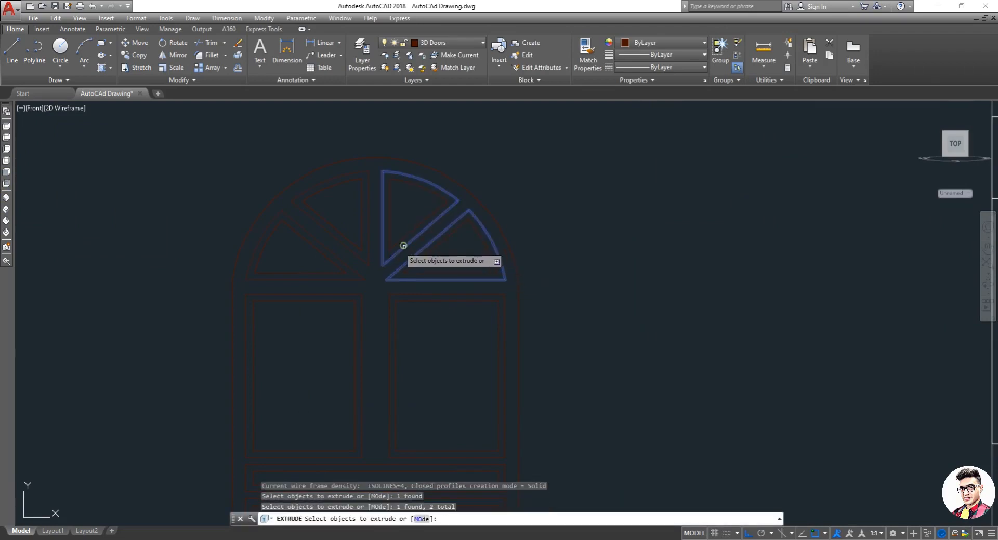
click(371, 250)
click(369, 244)
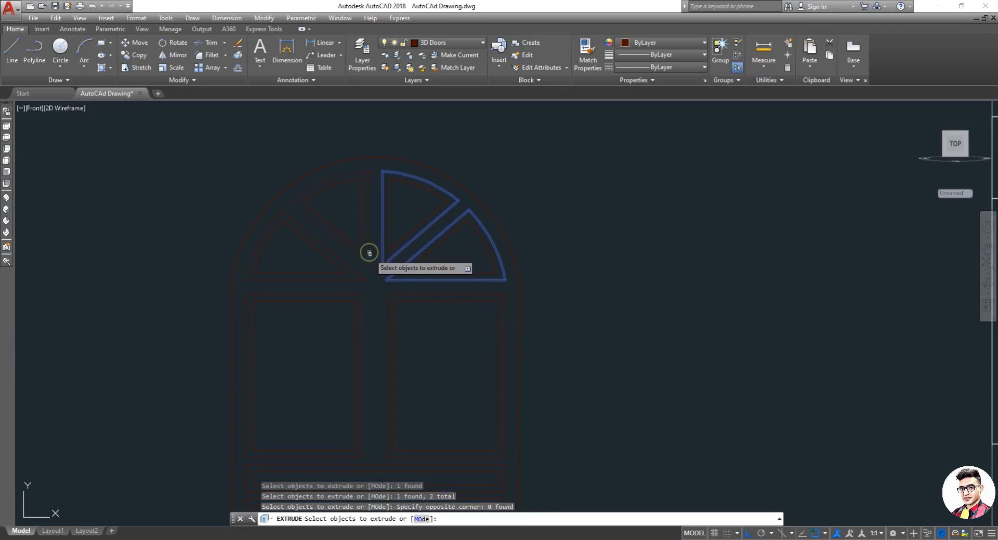
click(369, 252)
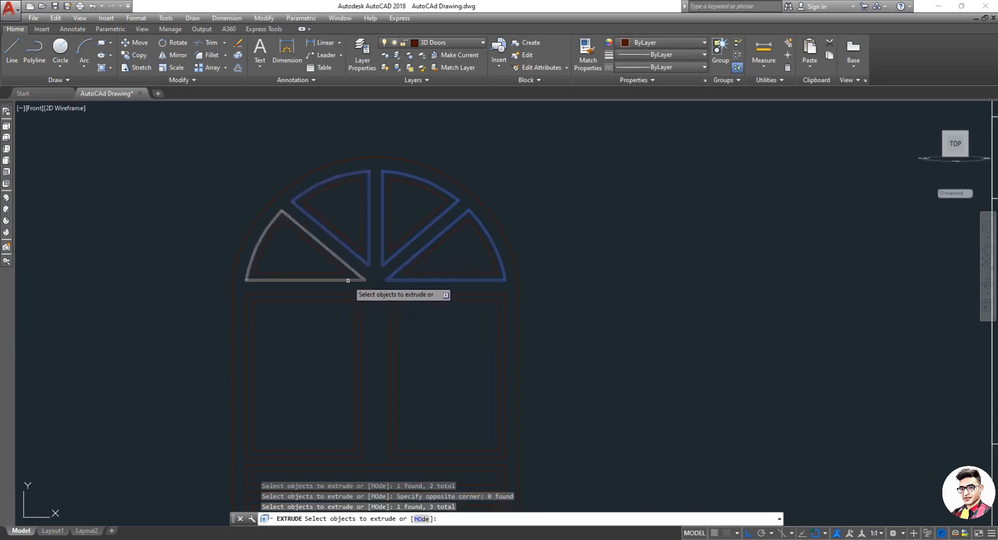
click(347, 281)
right_click(351, 284)
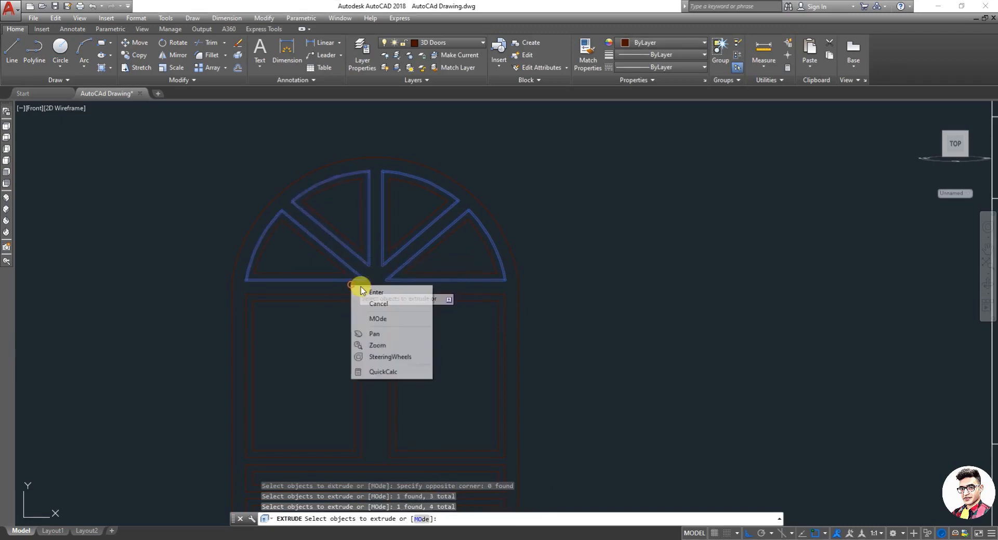
click(373, 289)
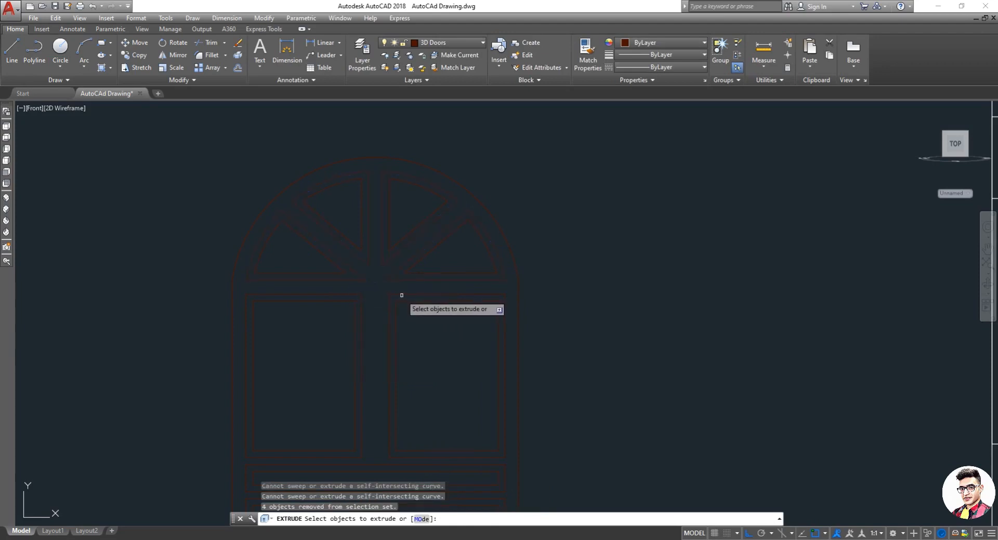
key(Escape)
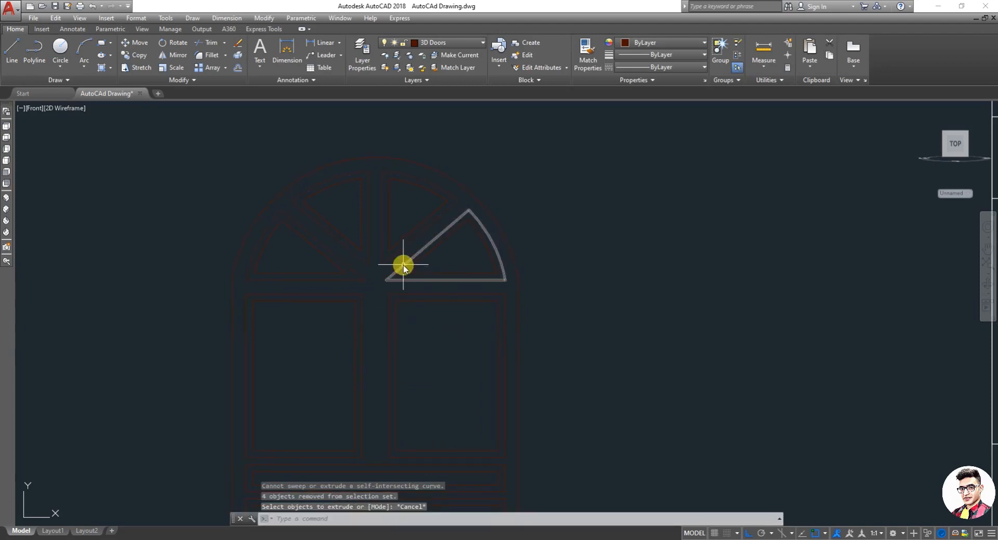
Step: Try again to extrude the four arch pane outlines with the Extrude command
text(ext)
key(Return)
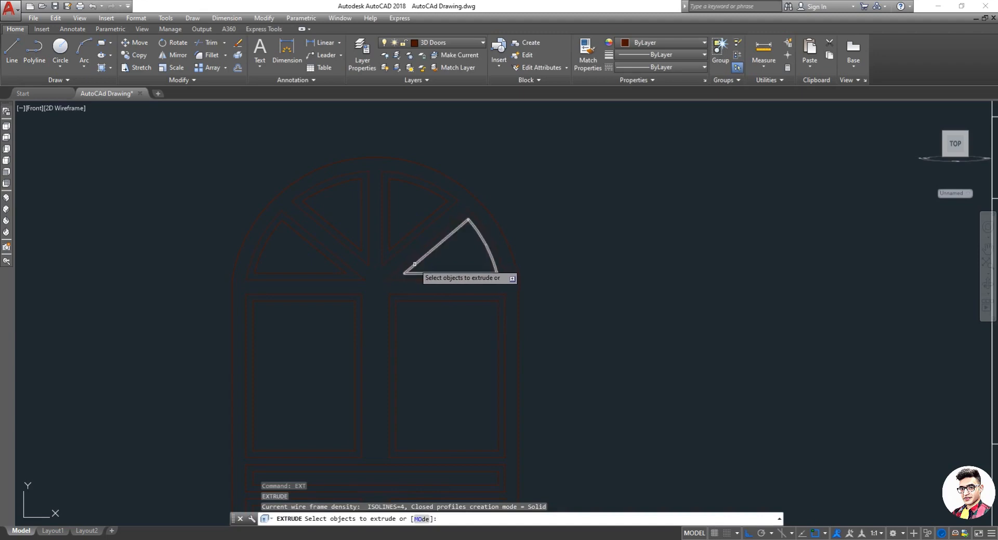
click(415, 264)
click(391, 243)
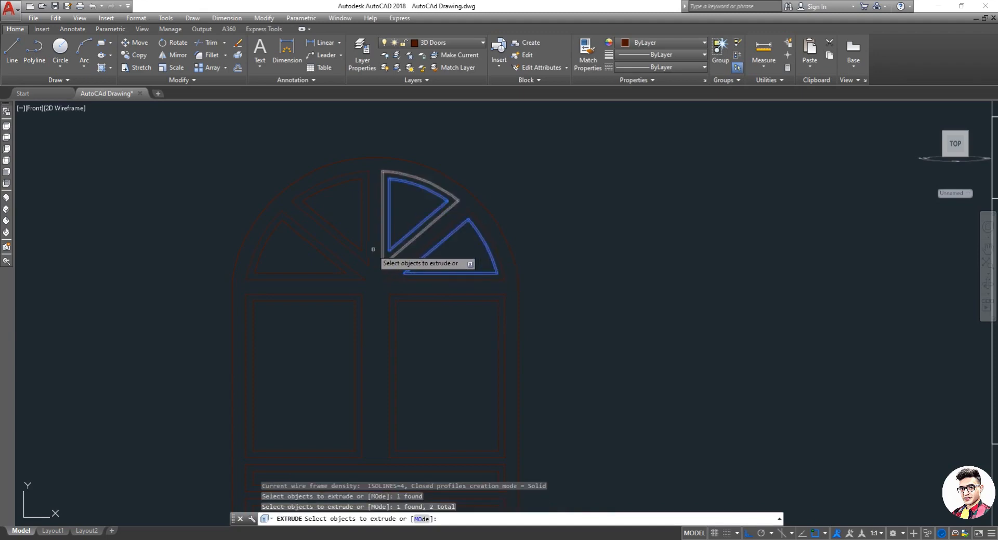
click(360, 250)
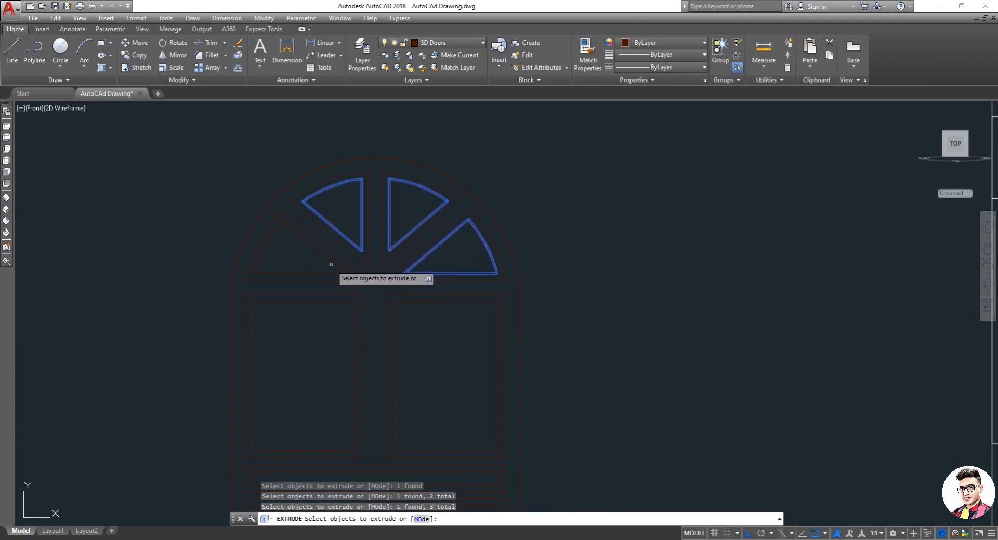
click(330, 264)
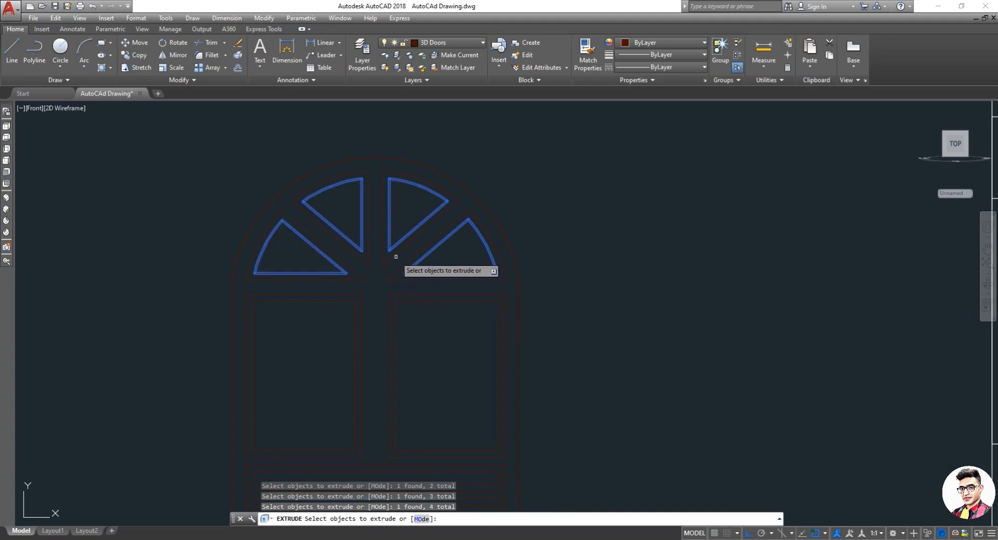
right_click(431, 255)
click(443, 259)
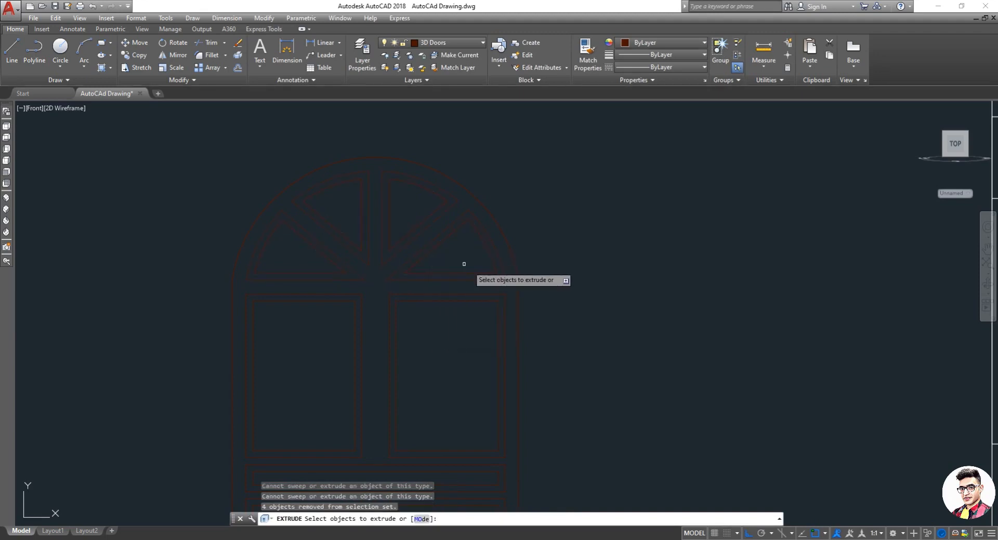
key(Escape)
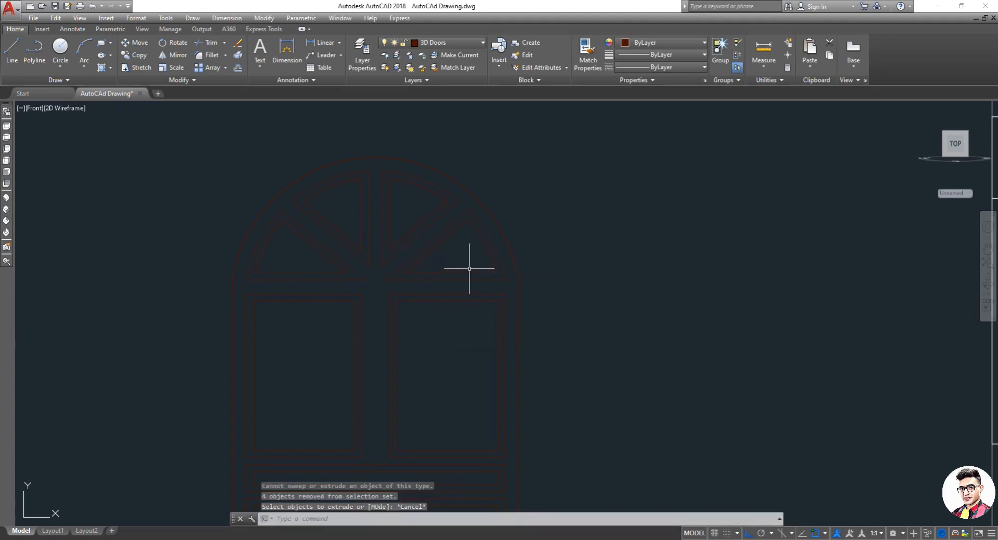
Step: Retry extruding the four arch pane outlines once more
text(ext)
key(Return)
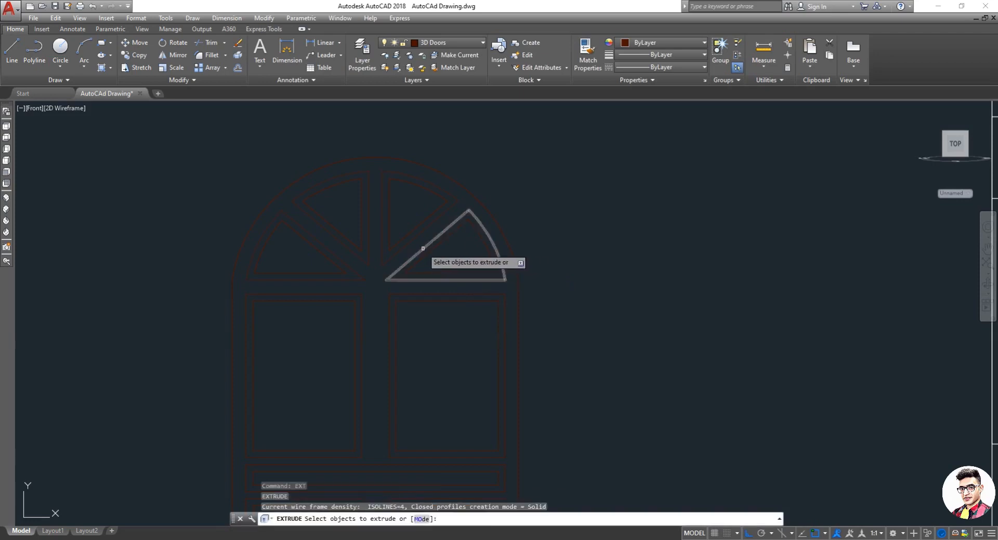
click(417, 263)
click(406, 237)
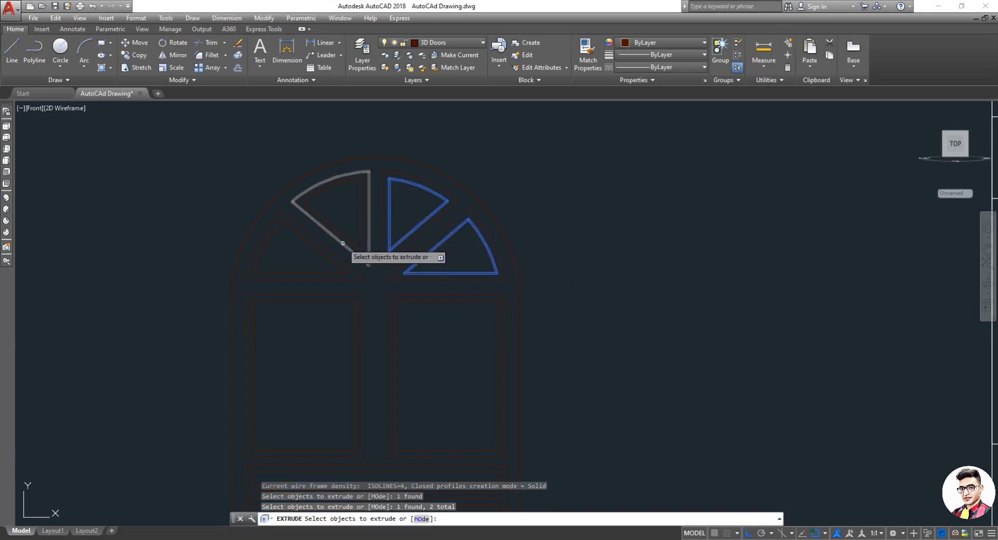
click(351, 243)
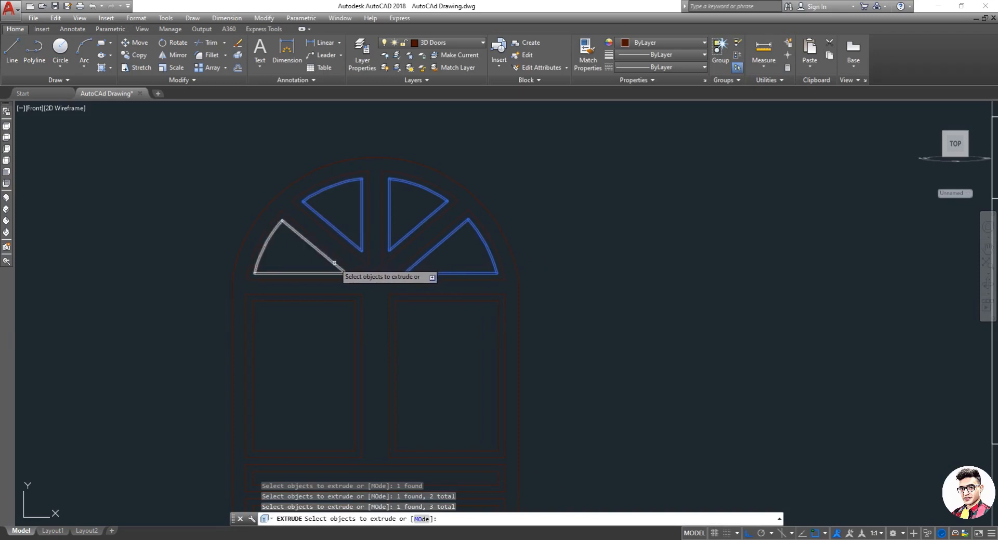
click(334, 260)
right_click(413, 271)
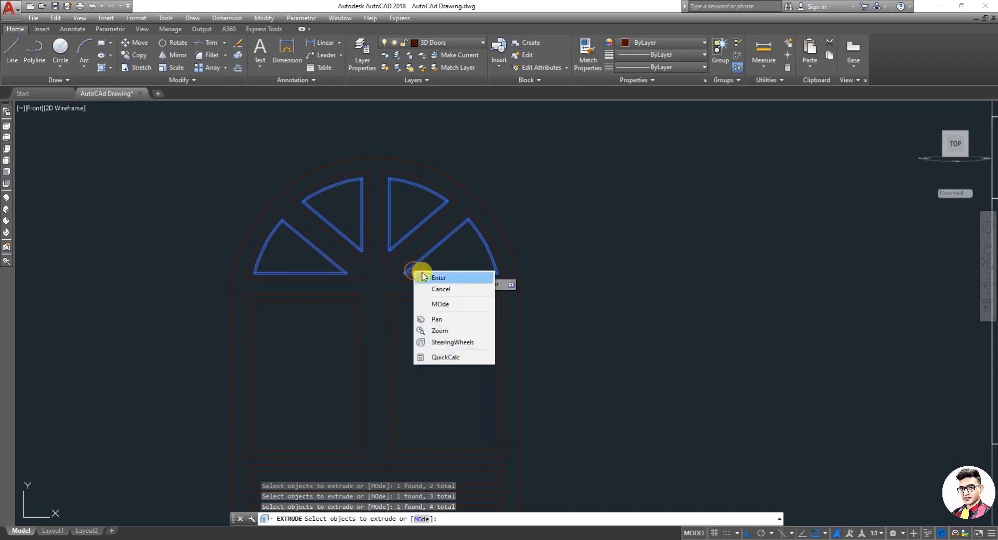
click(436, 281)
key(Escape)
key(Escape)
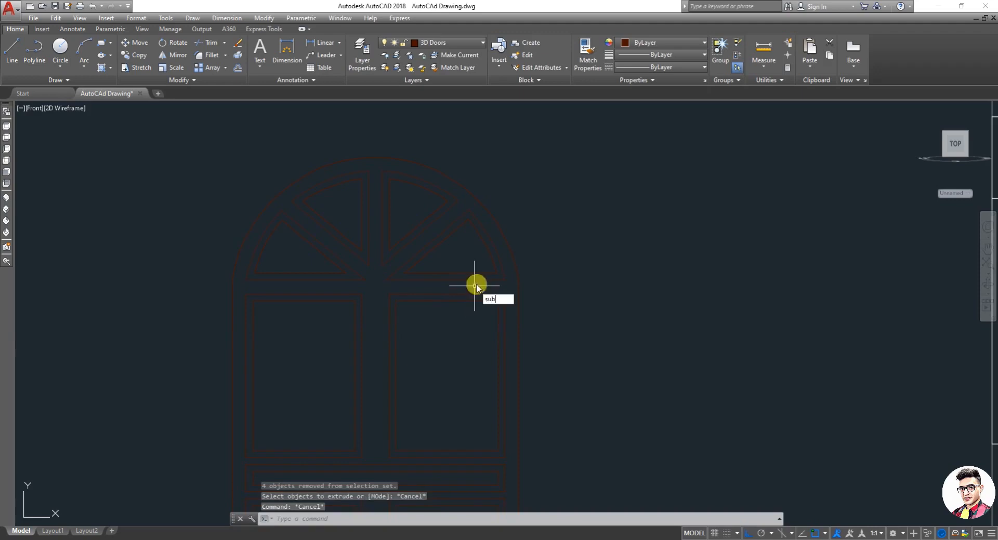
Step: Try to subtract the four arch pane outlines from the outer arched frame
key(Return)
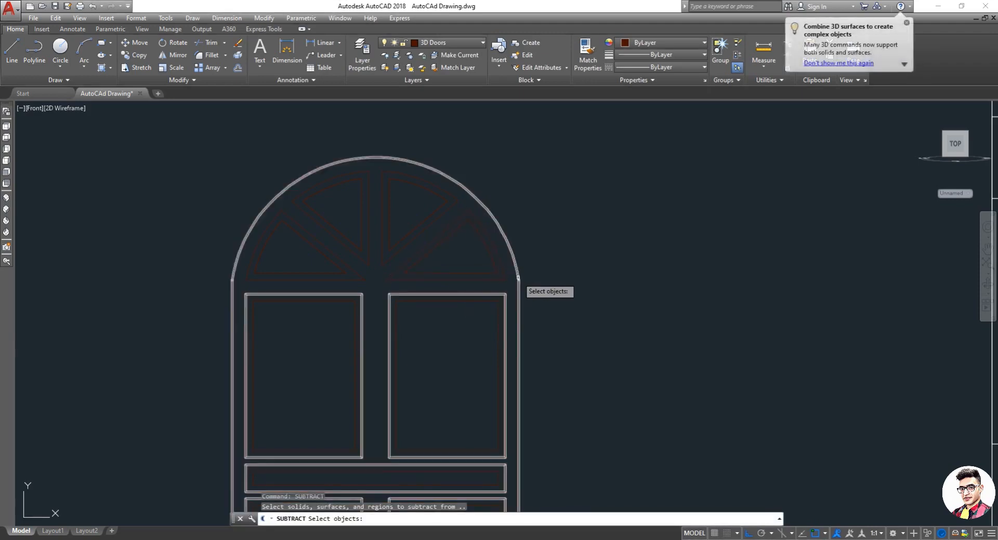
click(518, 278)
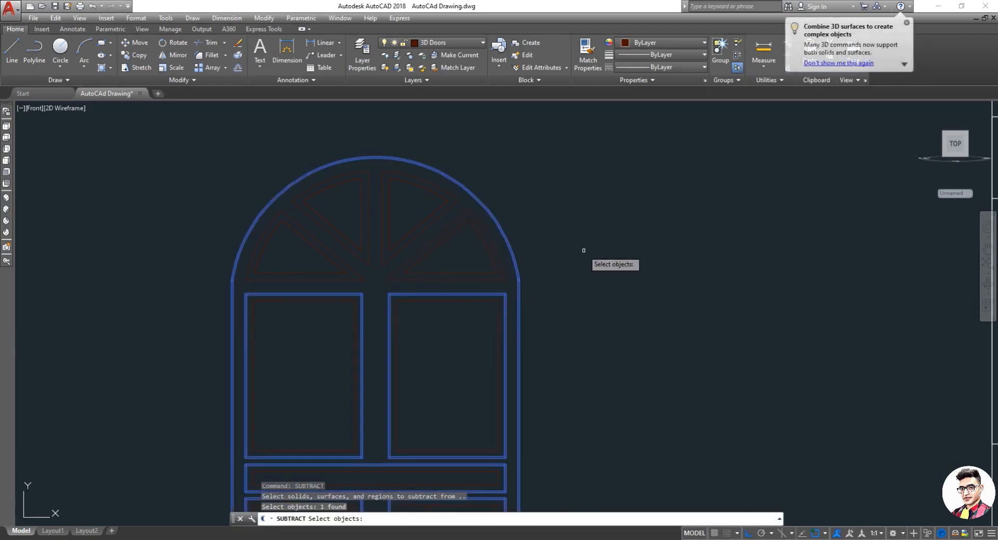
key(Return)
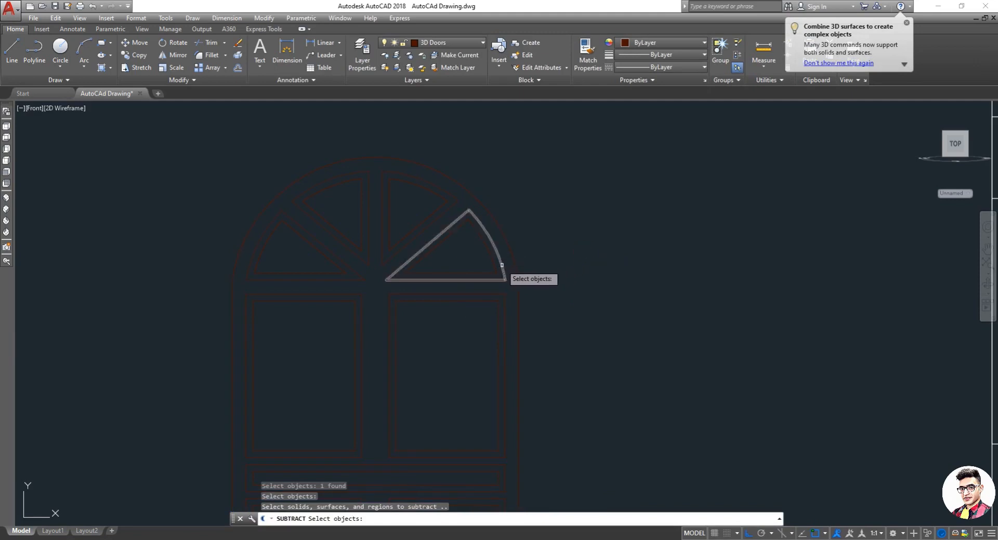
click(502, 264)
click(415, 240)
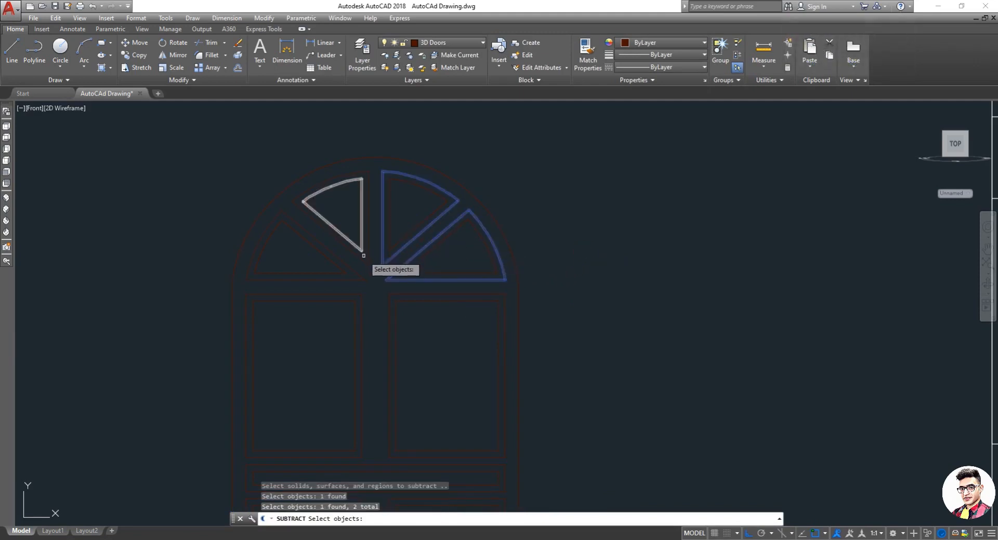
click(365, 264)
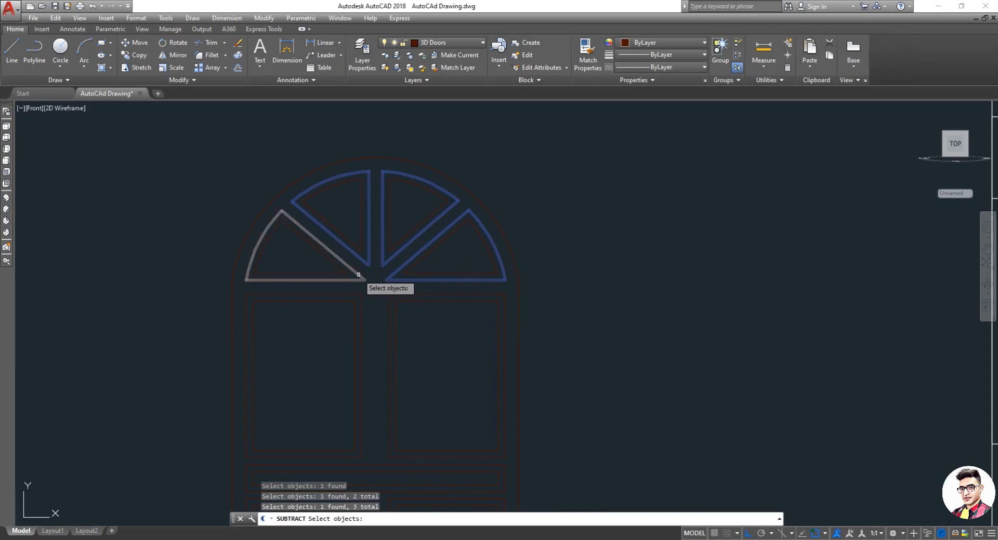
click(356, 275)
key(Return)
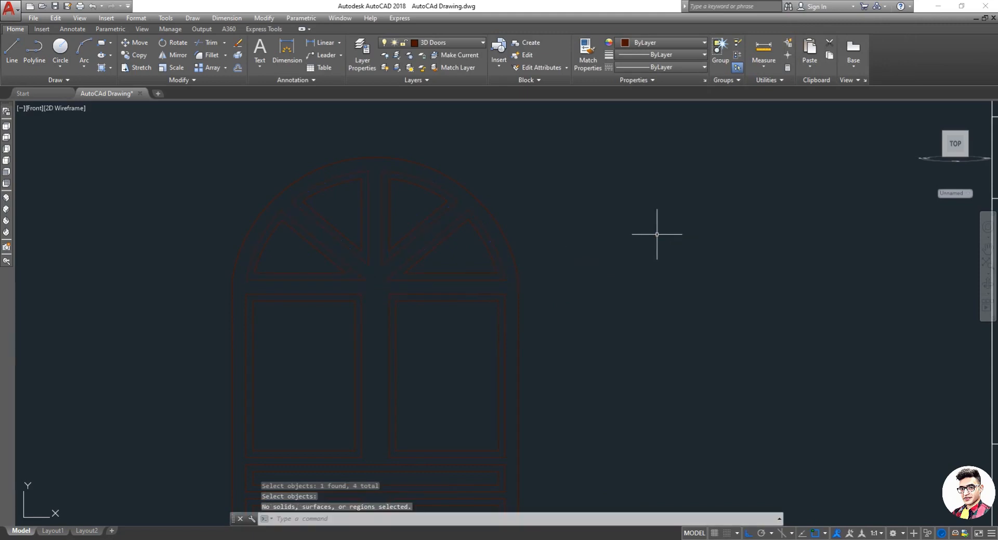
key(Escape)
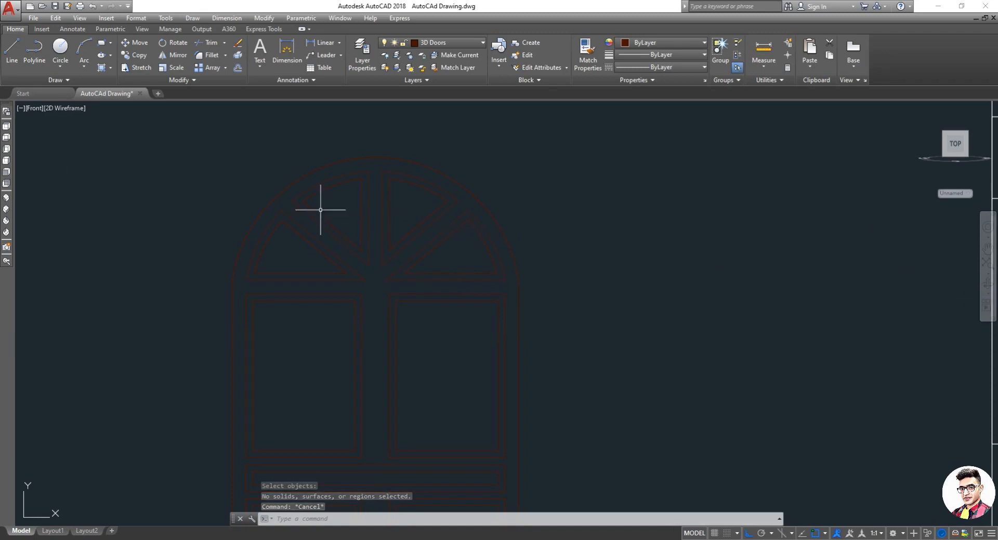
Step: Switch the visual style to Shaded and orbit around the model to inspect the 3D window
click(66, 110)
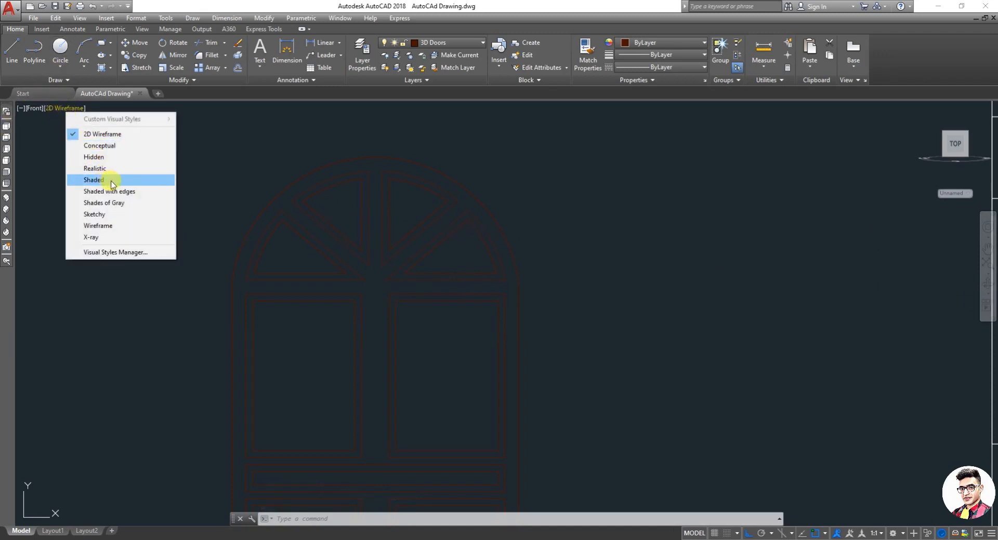
click(94, 180)
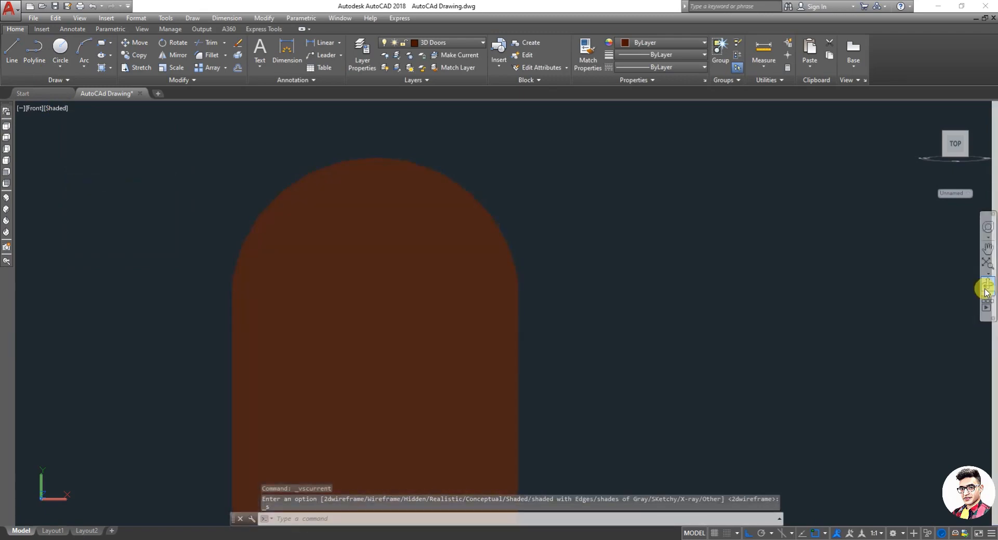
click(986, 289)
drag(873, 300, 456, 352)
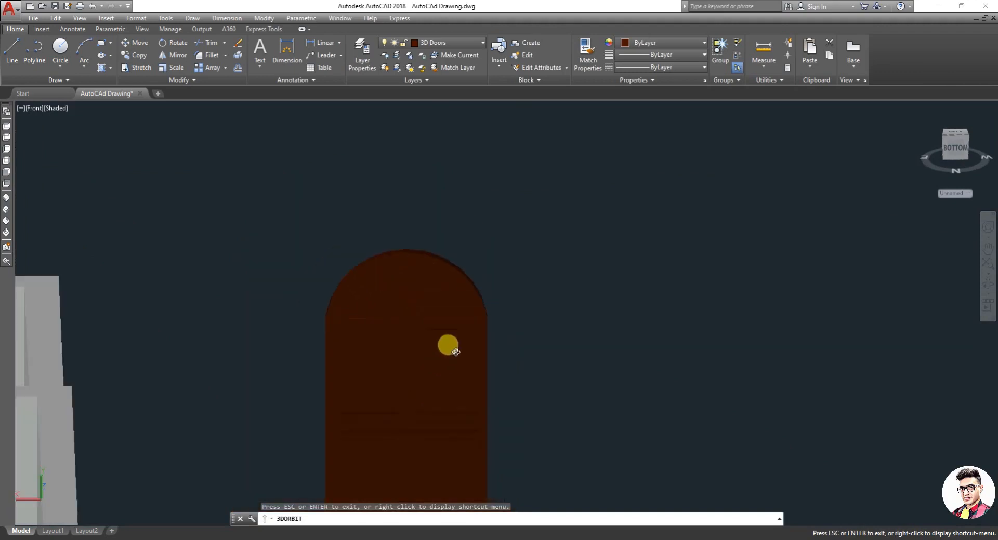
drag(370, 280, 379, 347)
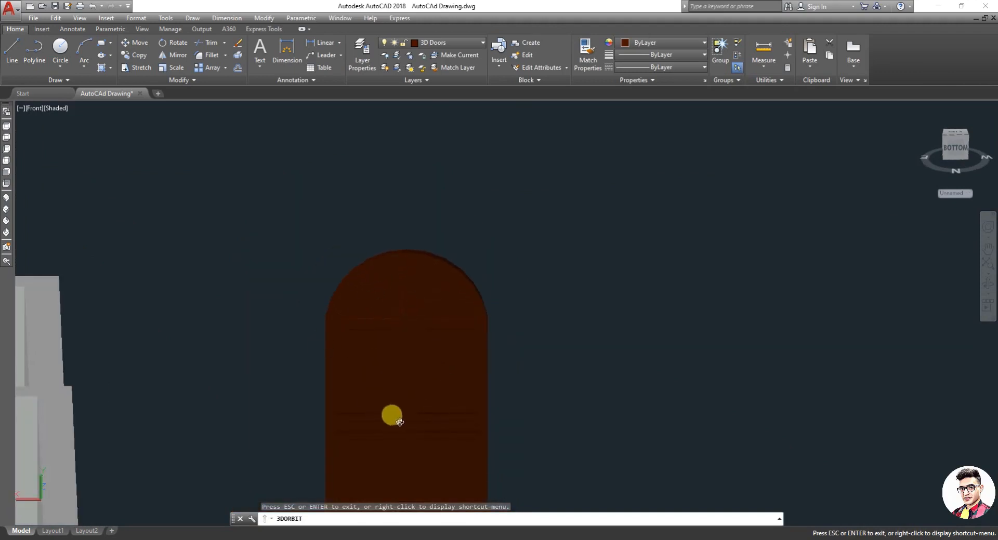
drag(399, 422, 466, 282)
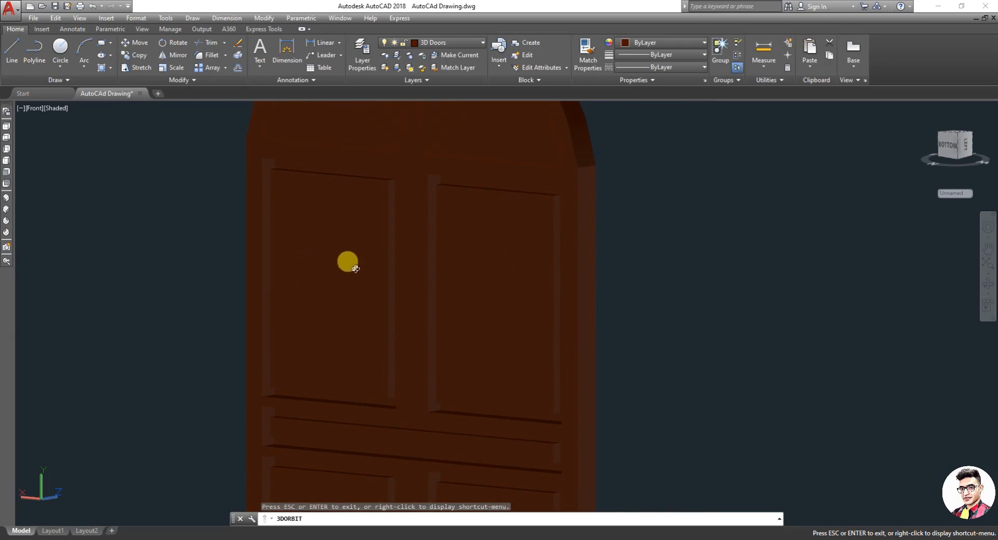
drag(355, 269, 384, 285)
drag(356, 419, 428, 263)
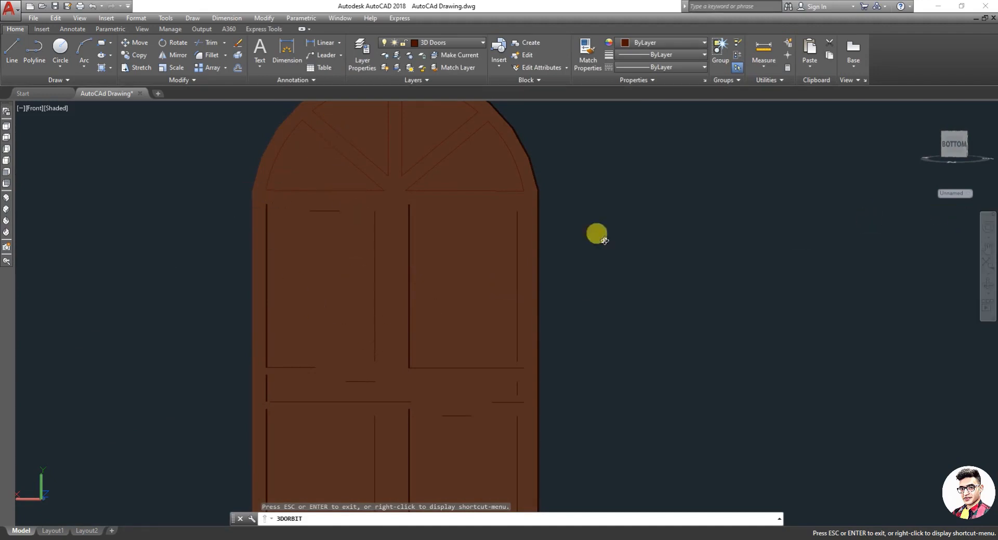
Step: Return to the front view, then switch to the top view and zoom in on the window
click(6, 175)
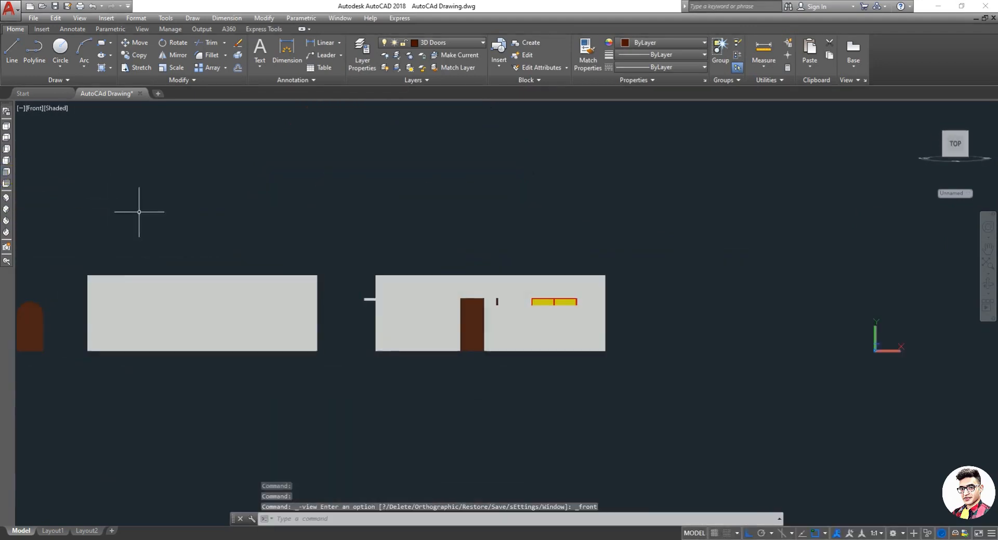
scroll(67, 291, up, 6)
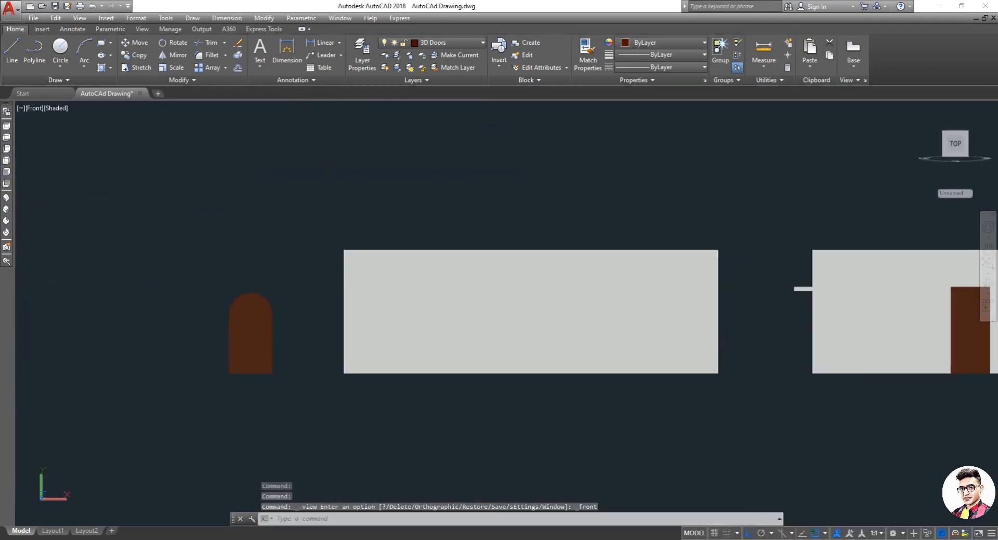
click(6, 127)
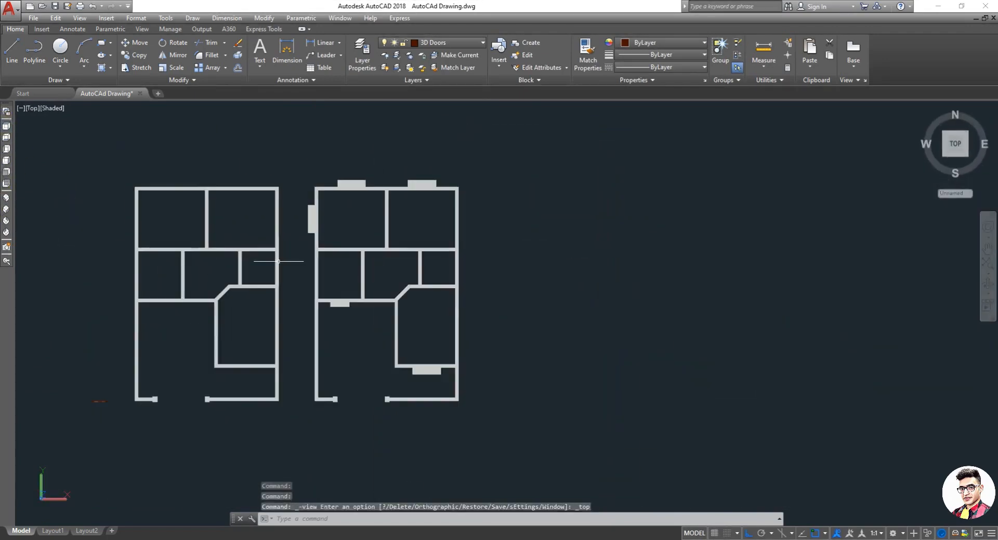
scroll(222, 325, up, 10)
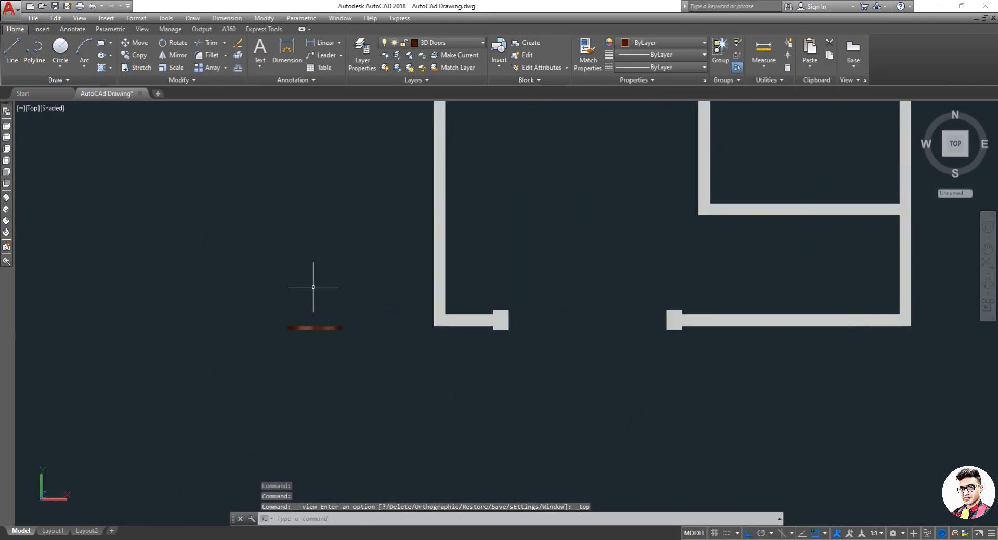
scroll(223, 308, up, 2)
key(Escape)
Step: Try to union the window solids with a window selection
text(u)
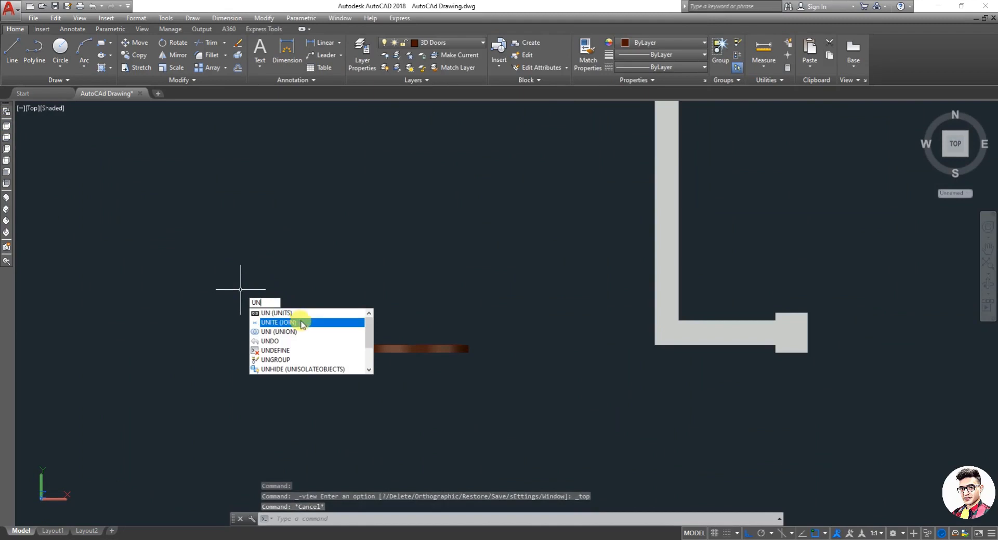
click(291, 332)
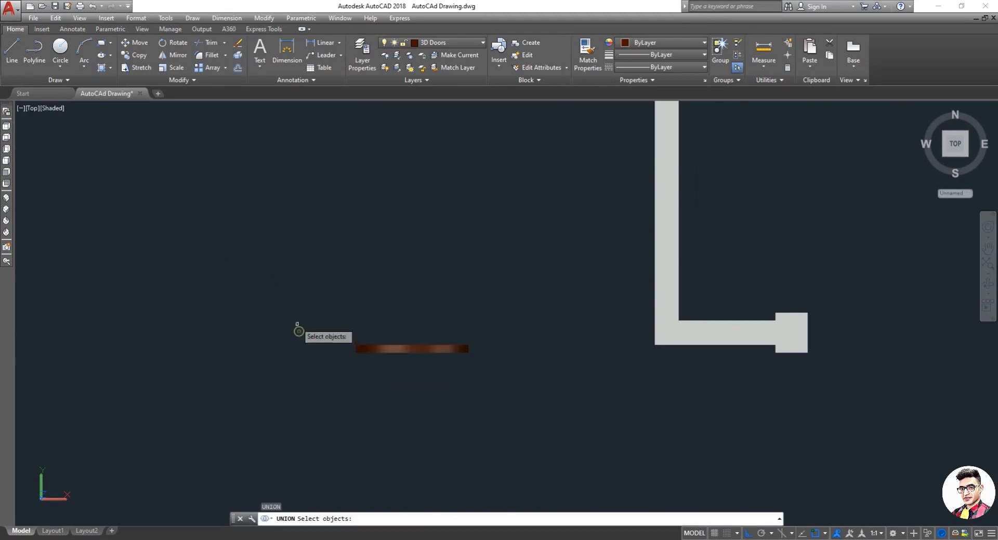
click(293, 316)
click(542, 389)
key(Return)
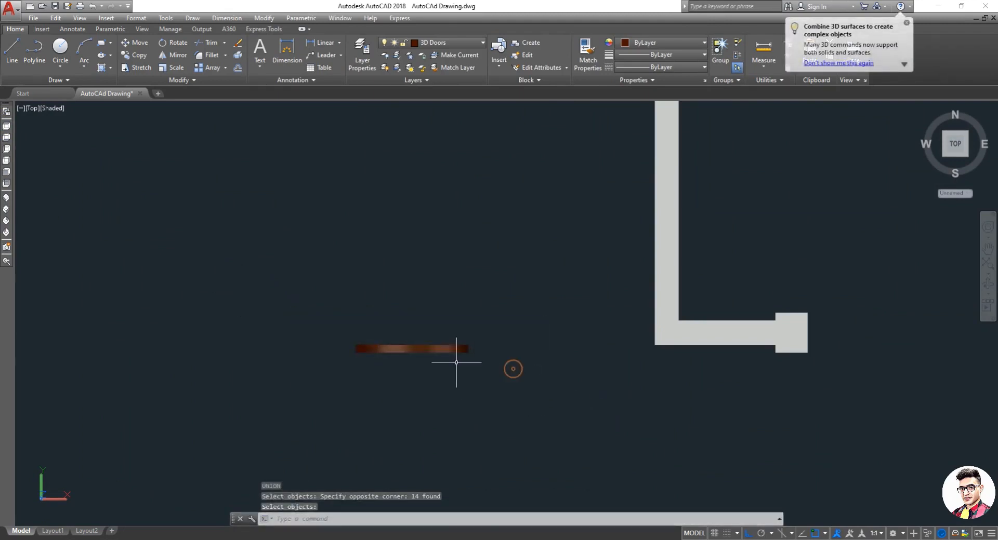
click(421, 351)
key(Escape)
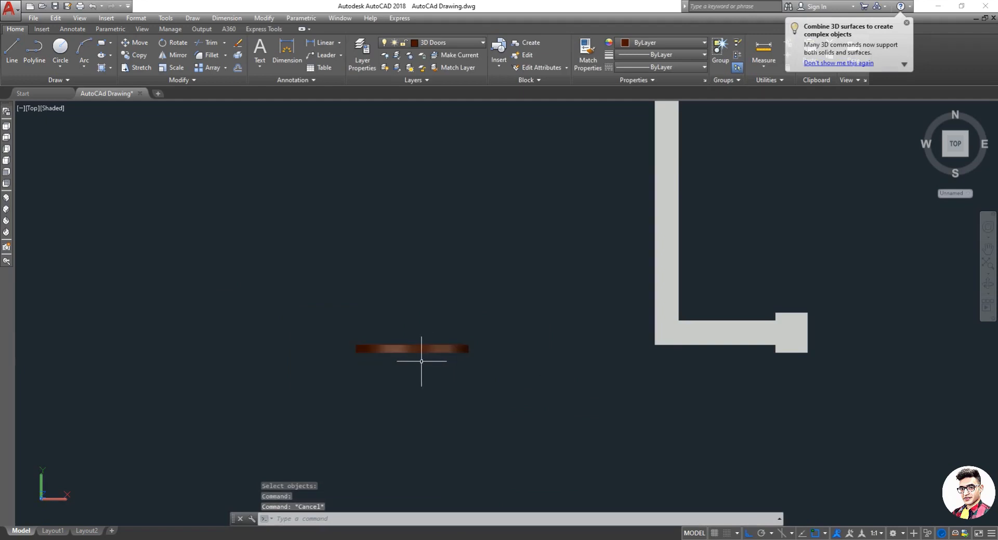
Step: Try to rotate the window piece in the top view
click(421, 349)
text(ro)
key(Return)
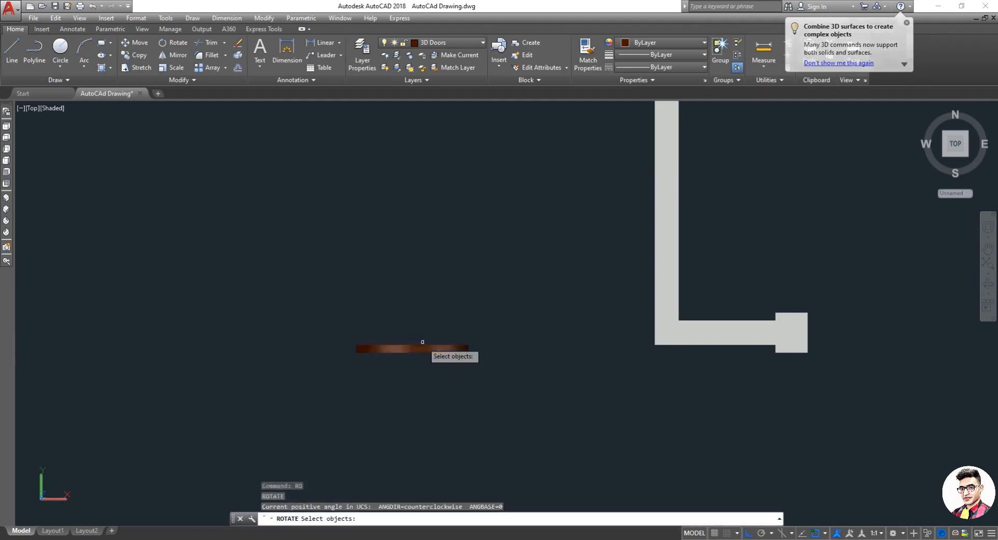
click(418, 350)
key(Return)
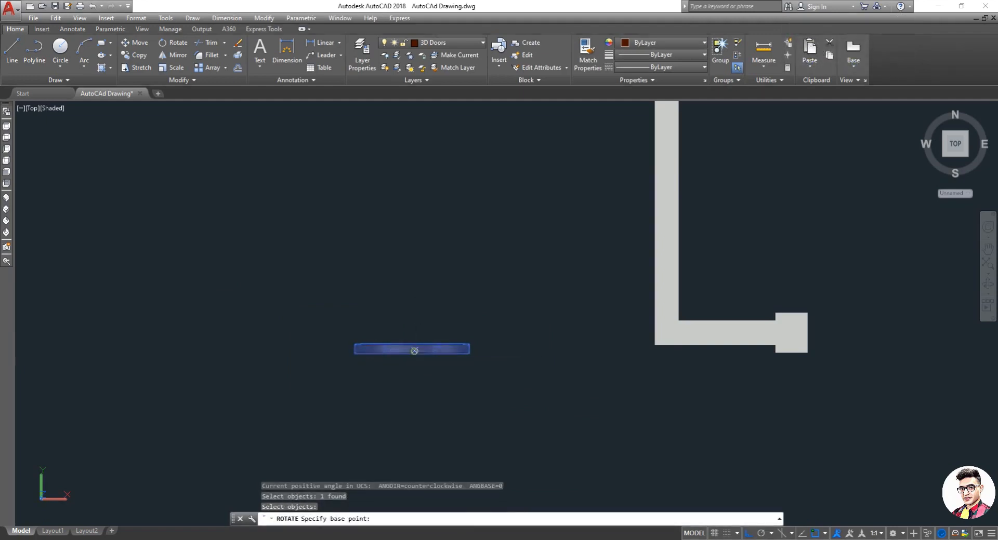
click(412, 346)
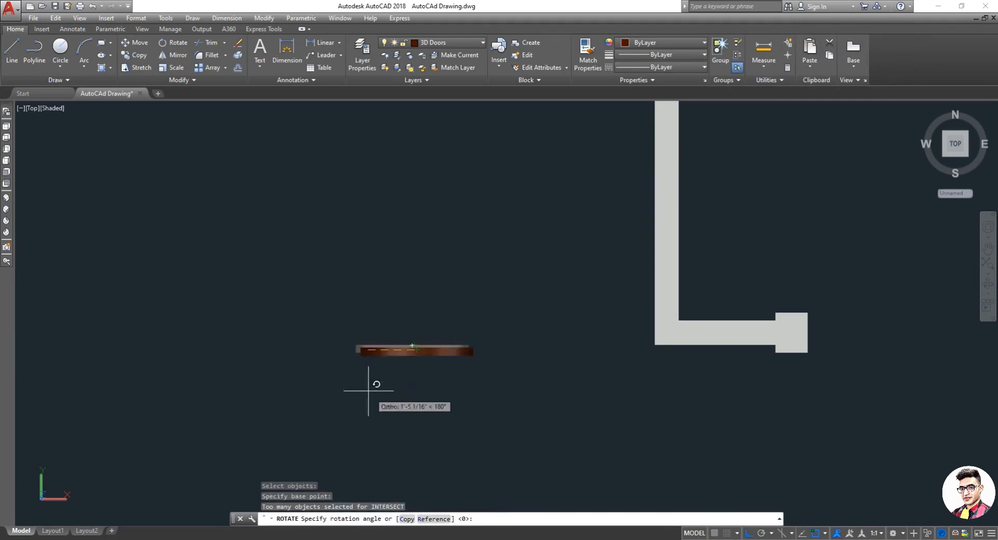
click(509, 370)
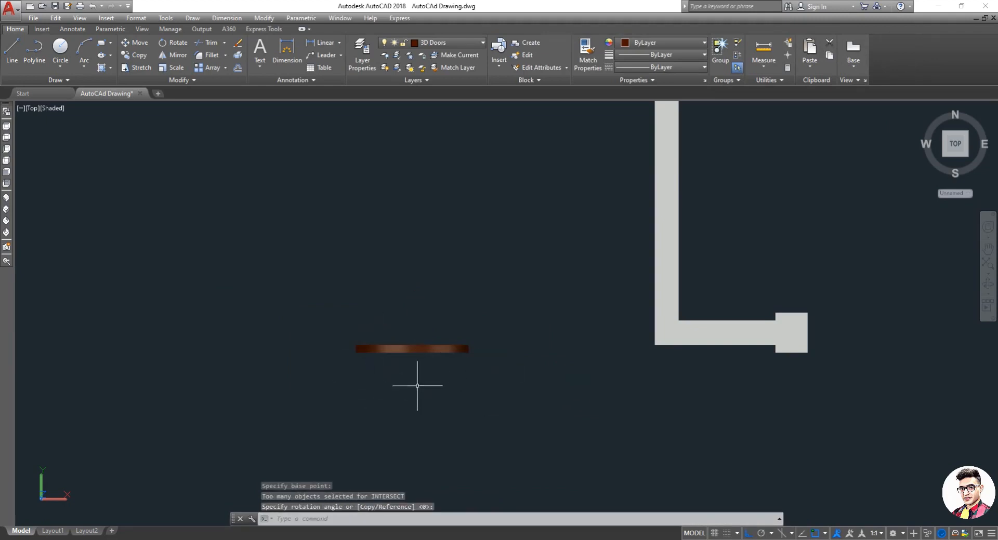
key(Escape)
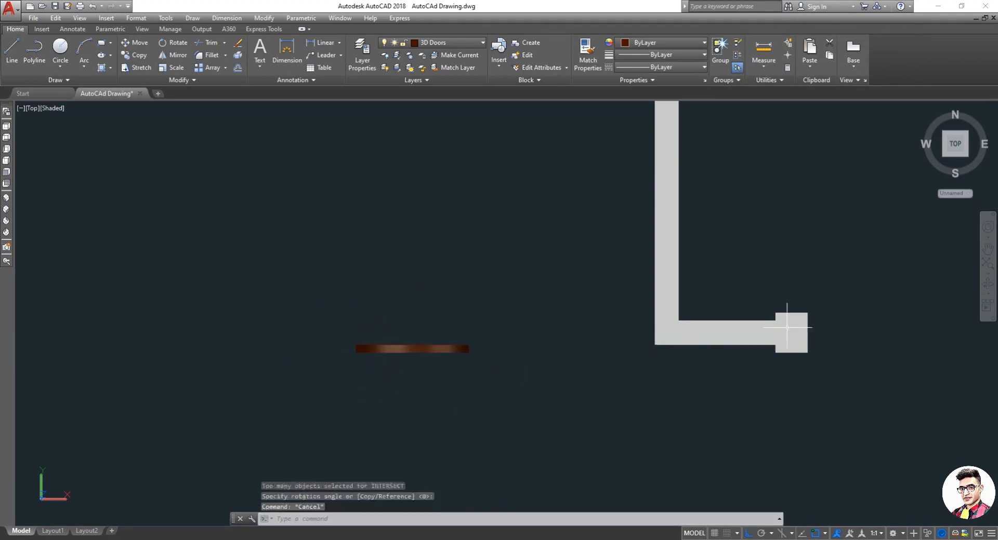
click(988, 285)
drag(476, 407, 377, 353)
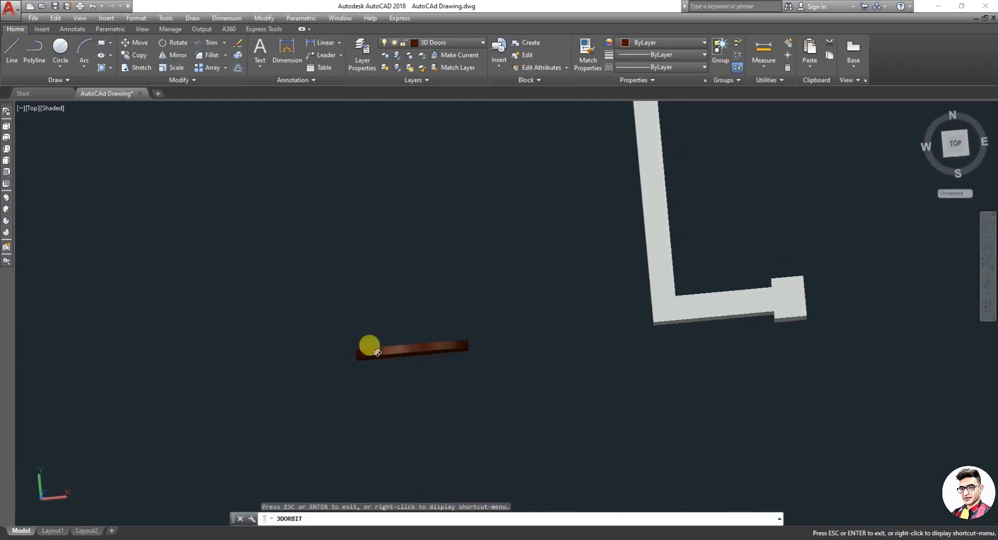
click(7, 126)
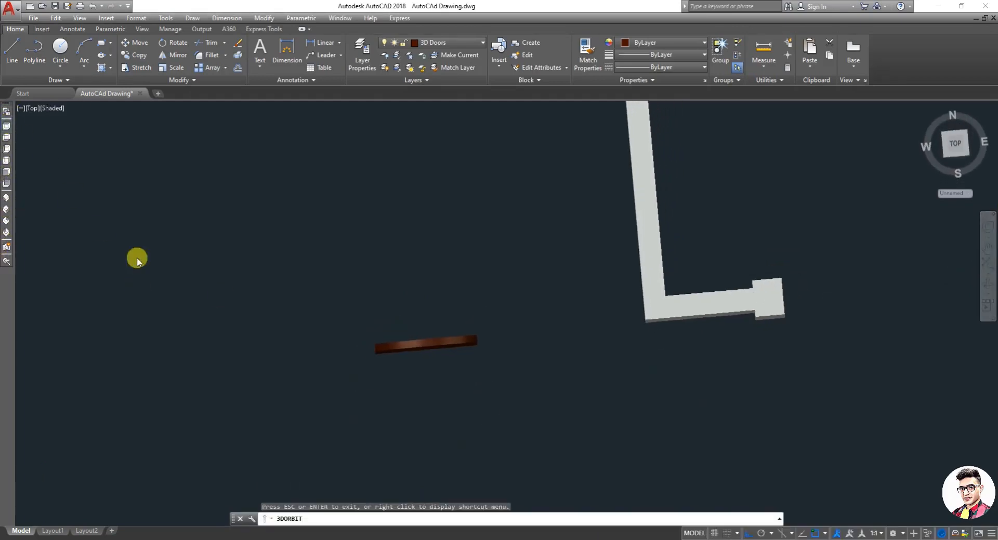
scroll(234, 400, up, 6)
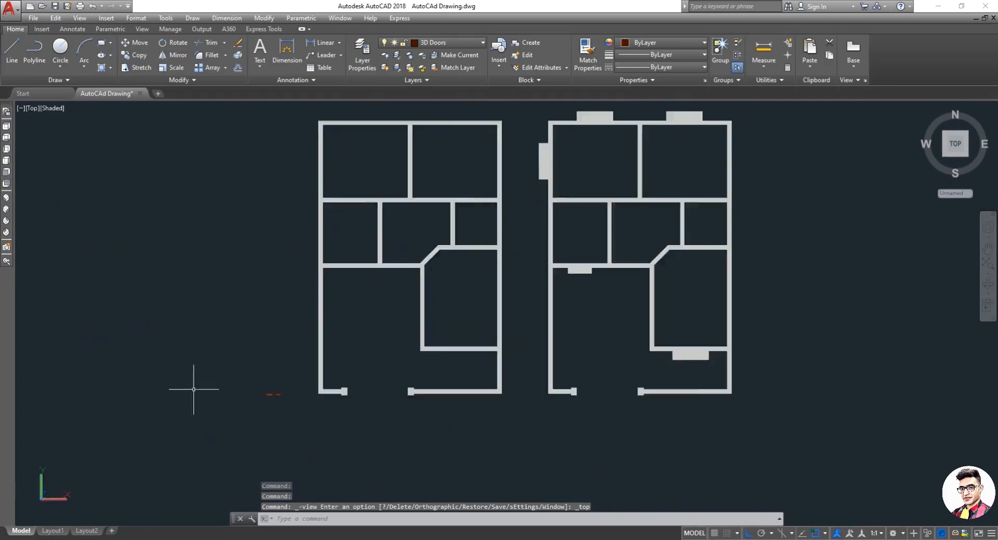
key(Escape)
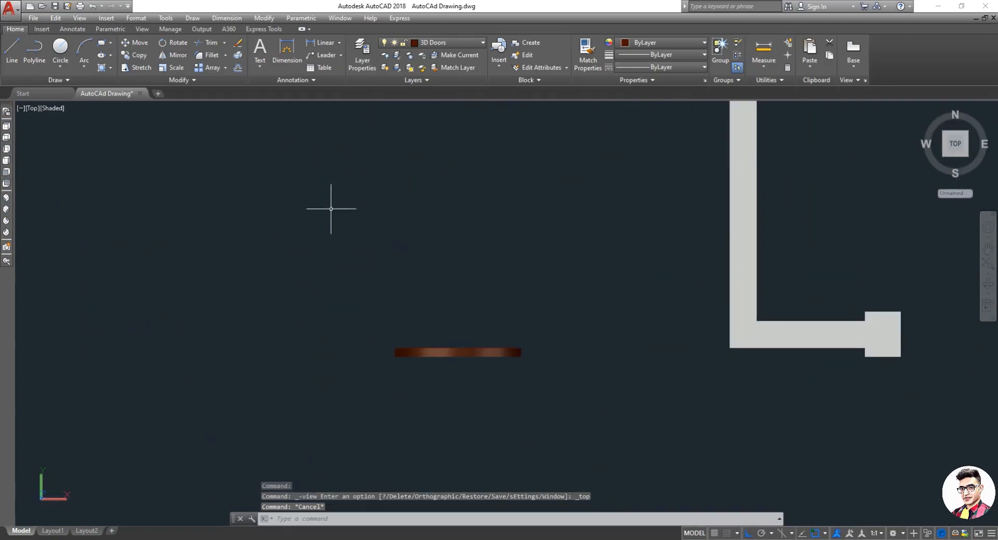
Step: Switch the visual style back to 2D Wireframe and zoom in on the window outlines
click(54, 109)
click(79, 135)
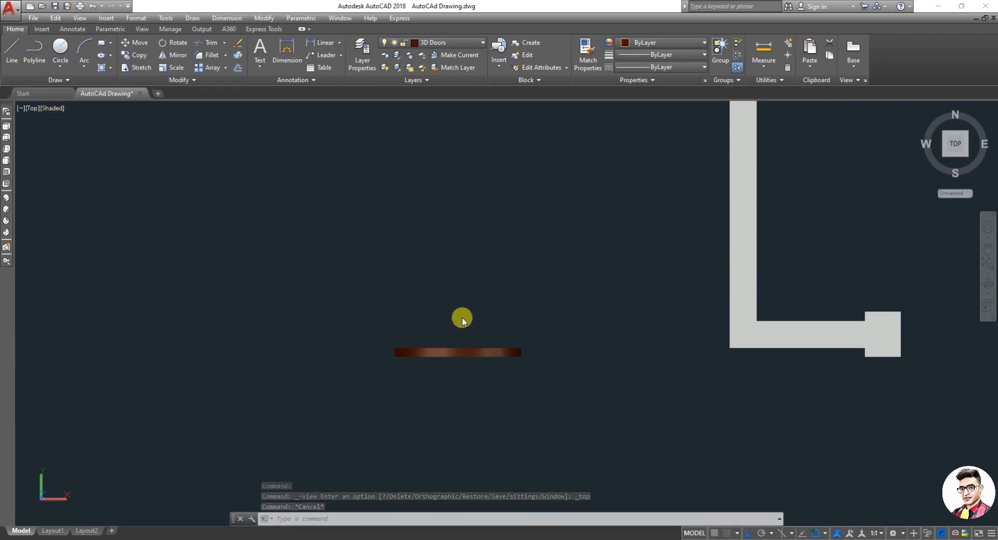
scroll(479, 378, up, 3)
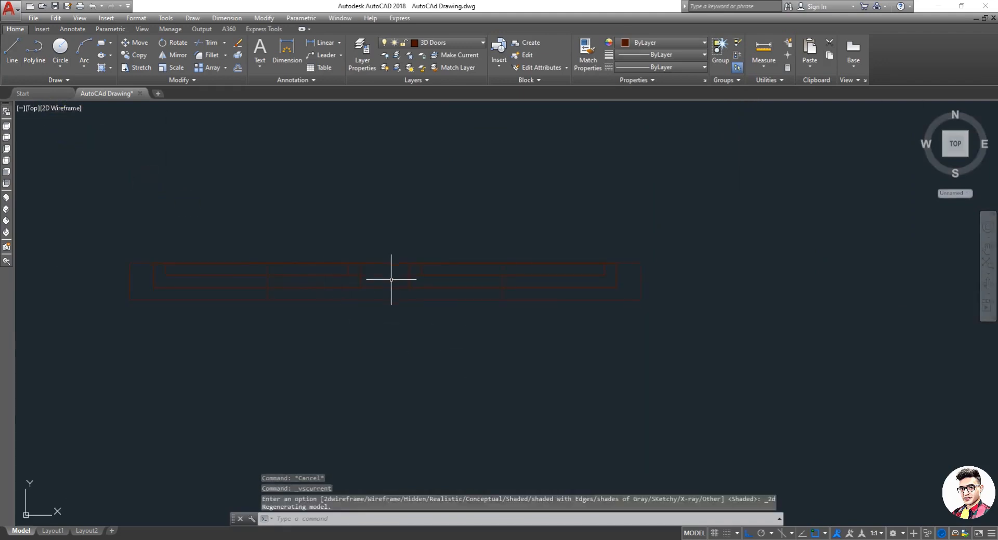
Step: Rotate the window outlines about their right corner, then undo the rotation
text(ro)
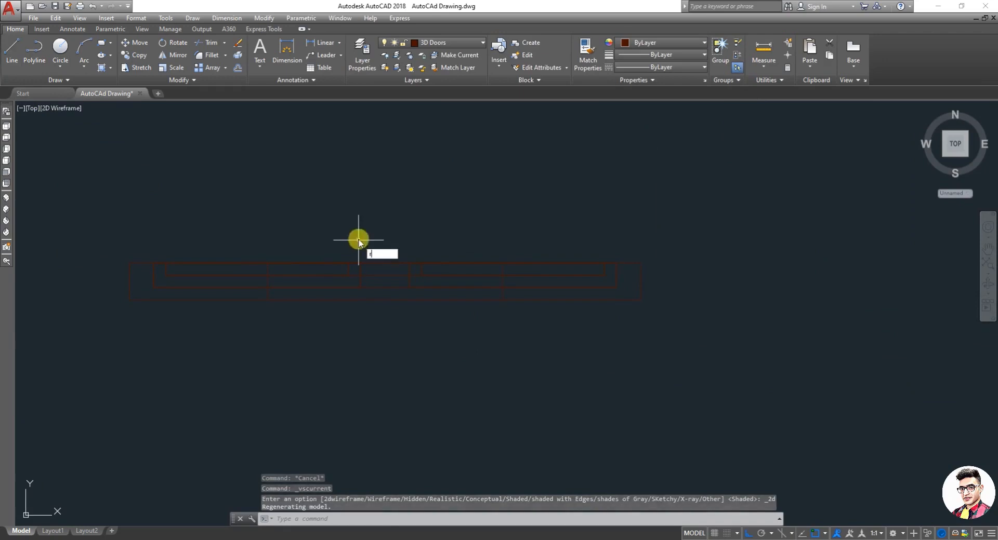
key(Return)
click(385, 263)
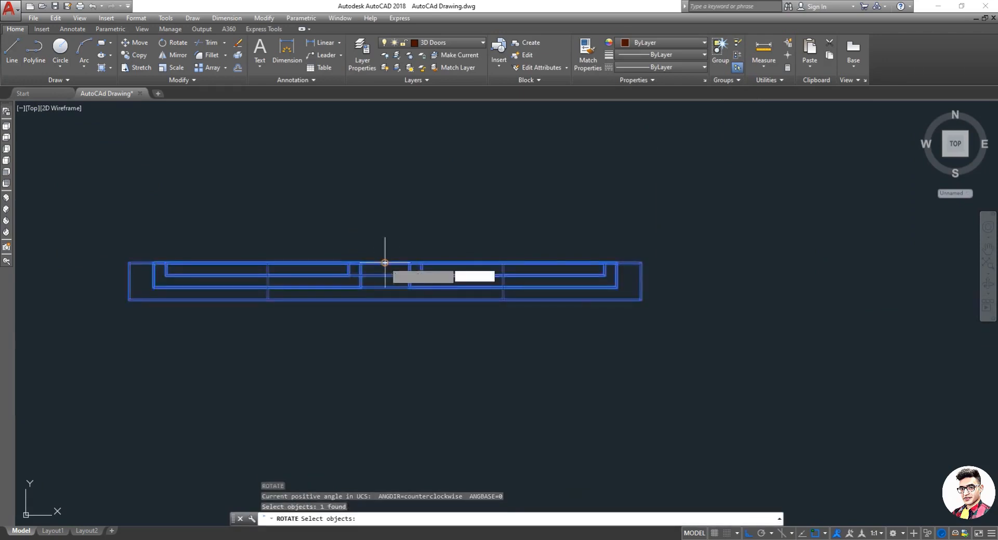
key(Return)
click(641, 263)
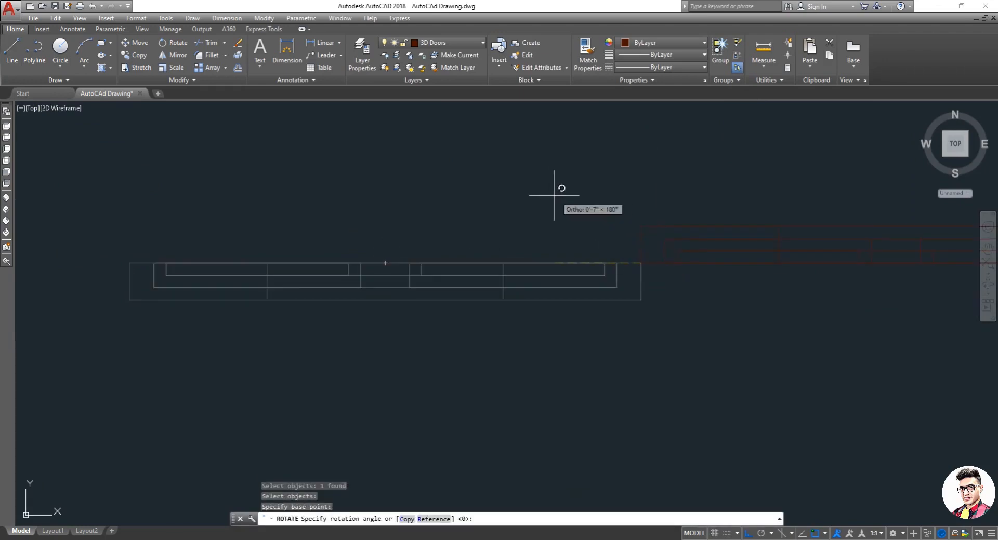
click(554, 213)
scroll(557, 221, down, 2)
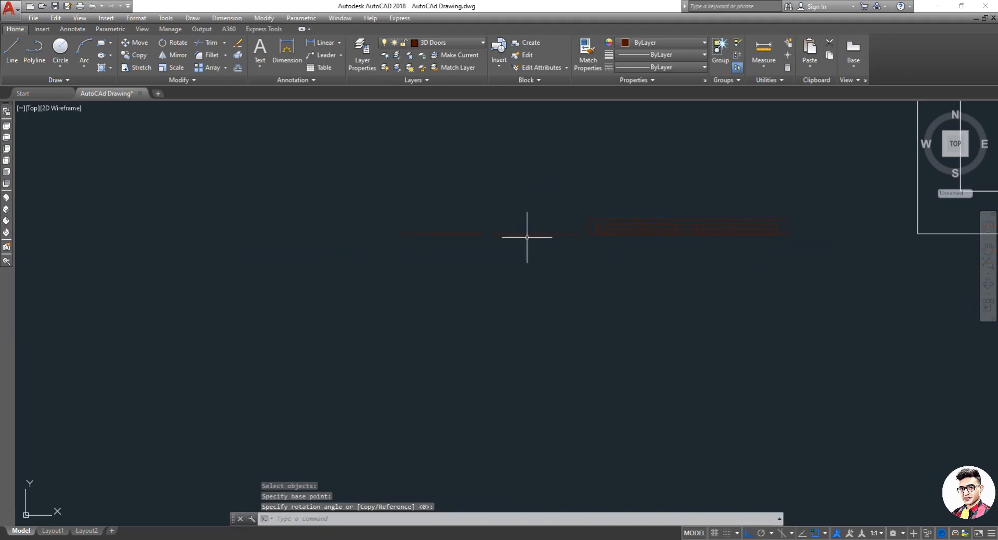
key(ctrl+z)
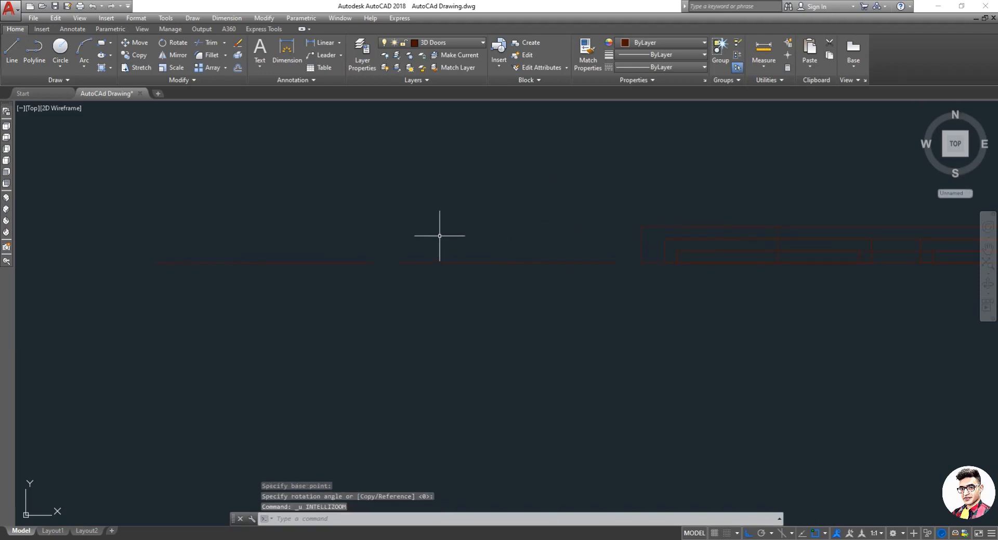
key(ctrl+z)
key(Escape)
key(Escape)
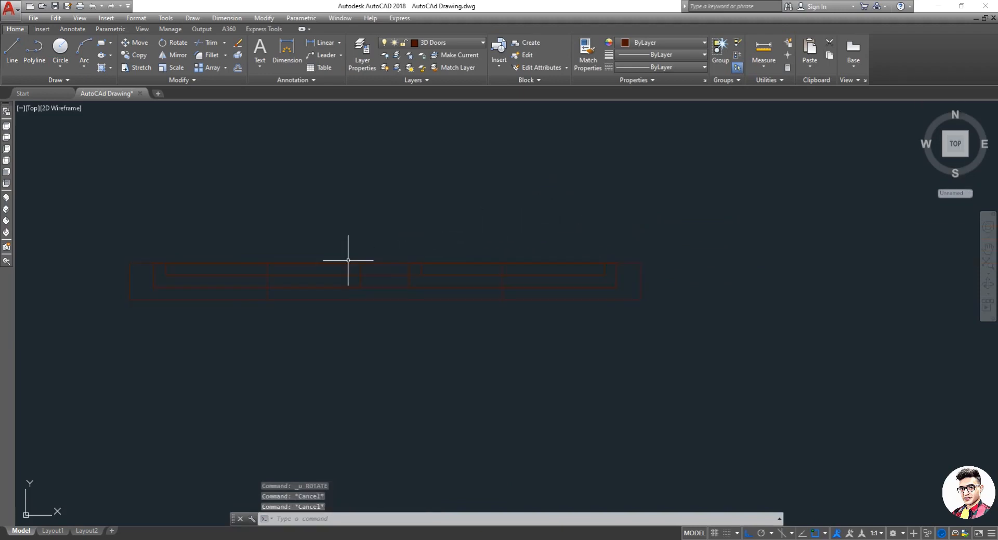
Step: Try to join all the window outlines with the Join command
click(383, 295)
click(107, 227)
click(760, 401)
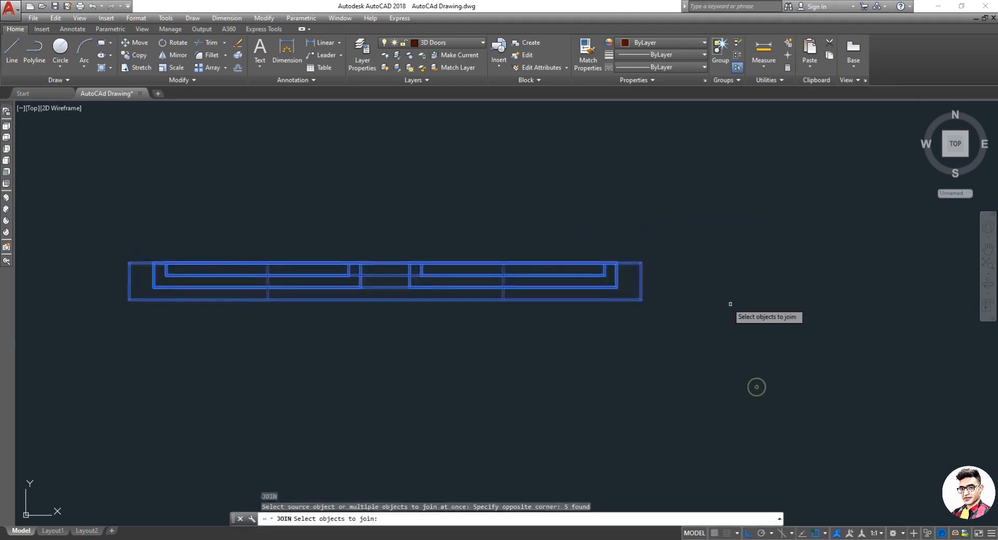
key(Return)
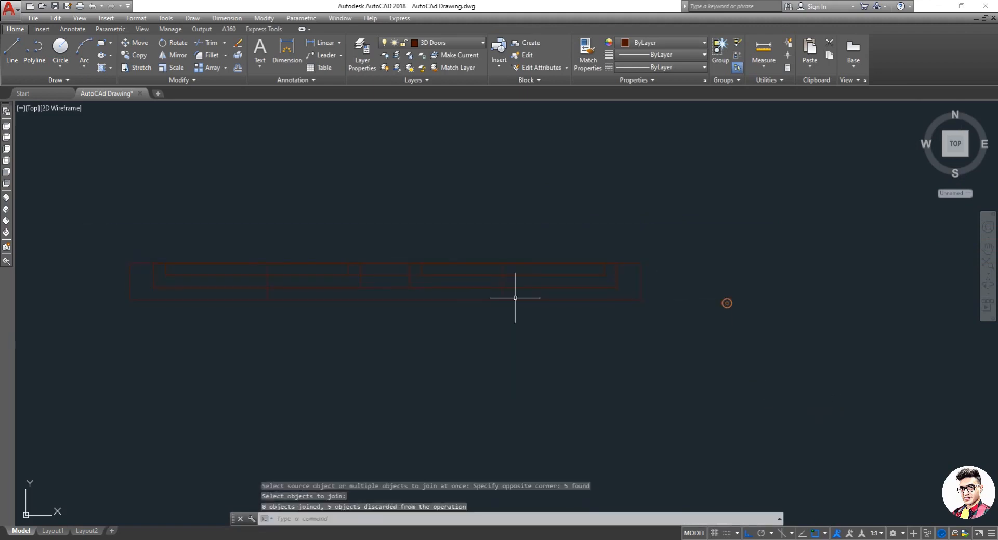
click(425, 273)
key(Escape)
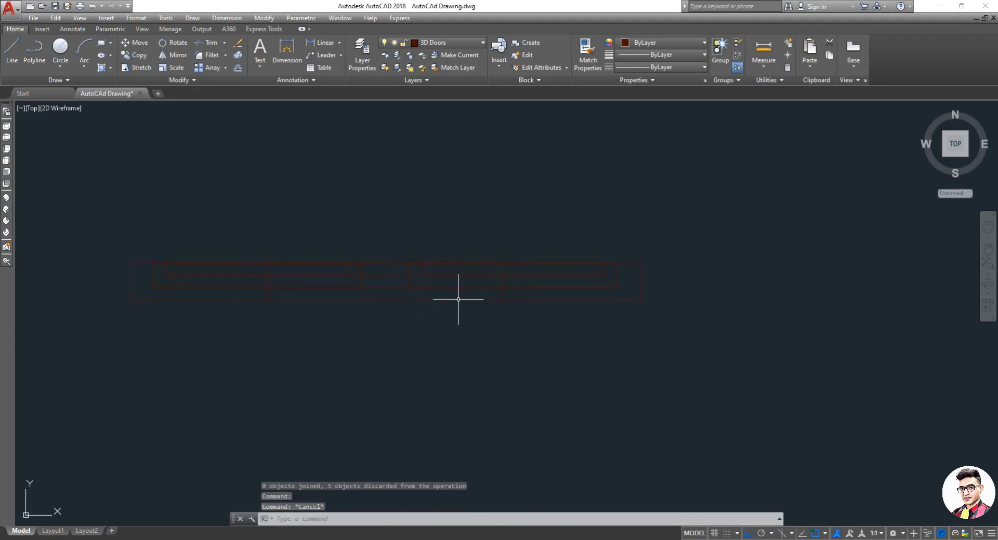
Step: Rotate a window outline 90° about its upper right corner, then undo the rotation
text(r)
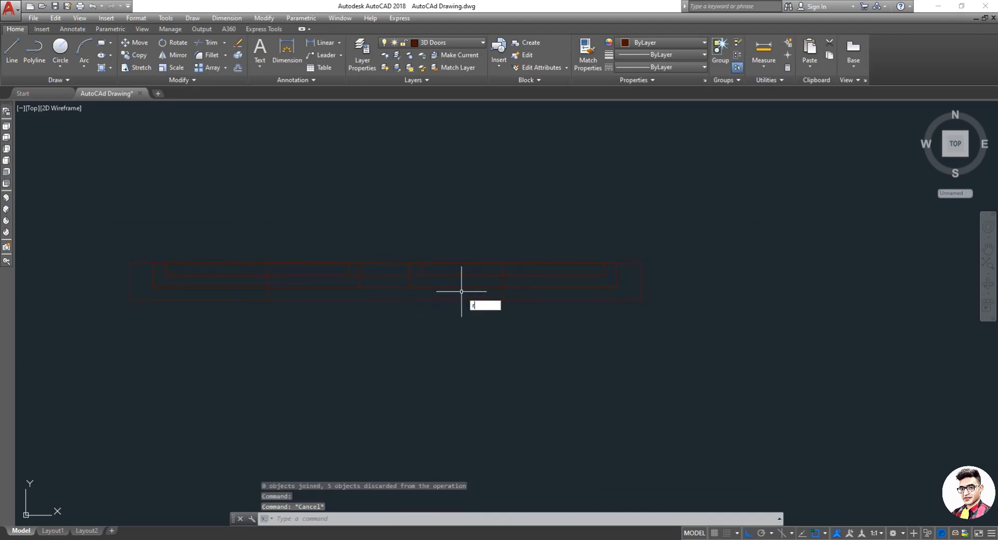
text(o)
key(Return)
click(506, 273)
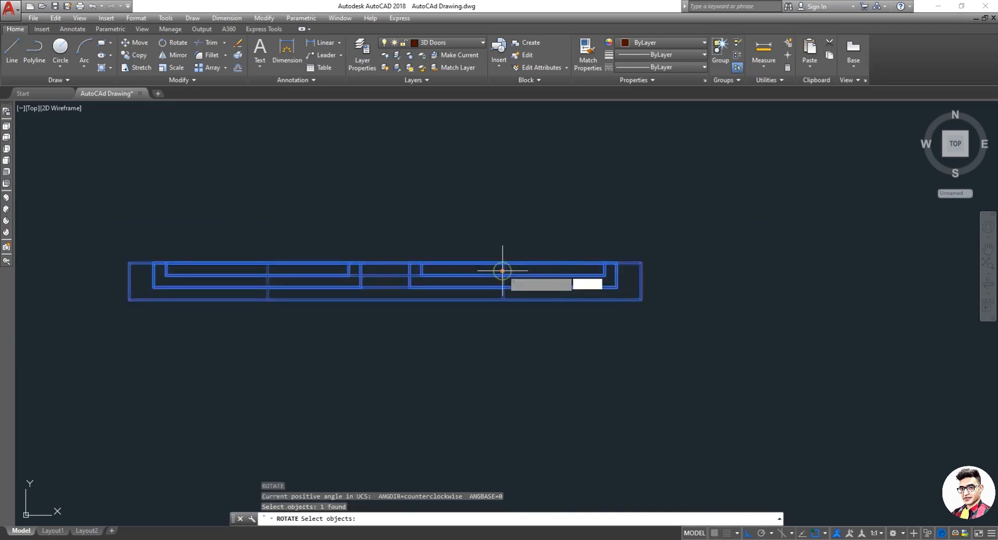
key(Return)
click(640, 262)
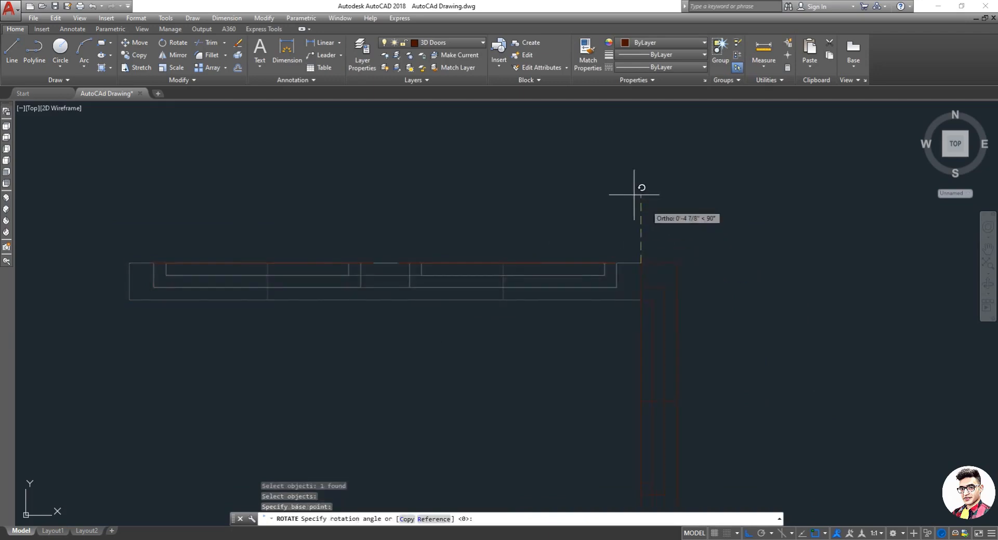
click(484, 206)
scroll(507, 323, down, 4)
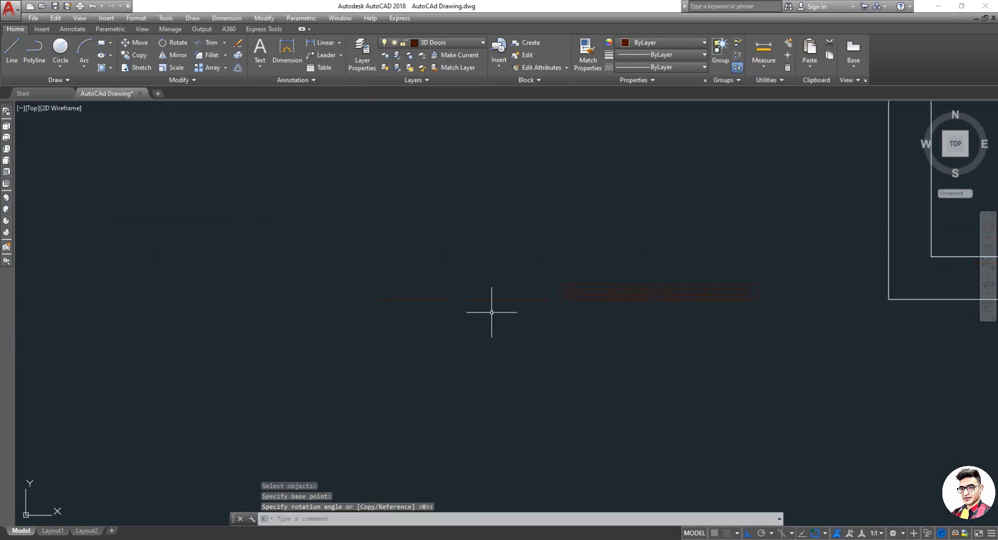
scroll(489, 312, up, 4)
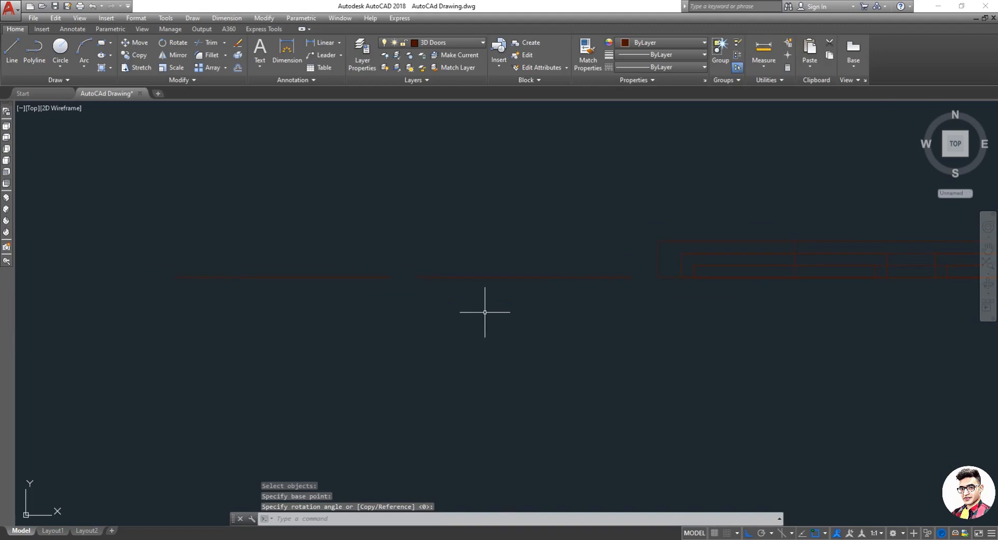
key(ctrl+z)
key(ctrl+z)
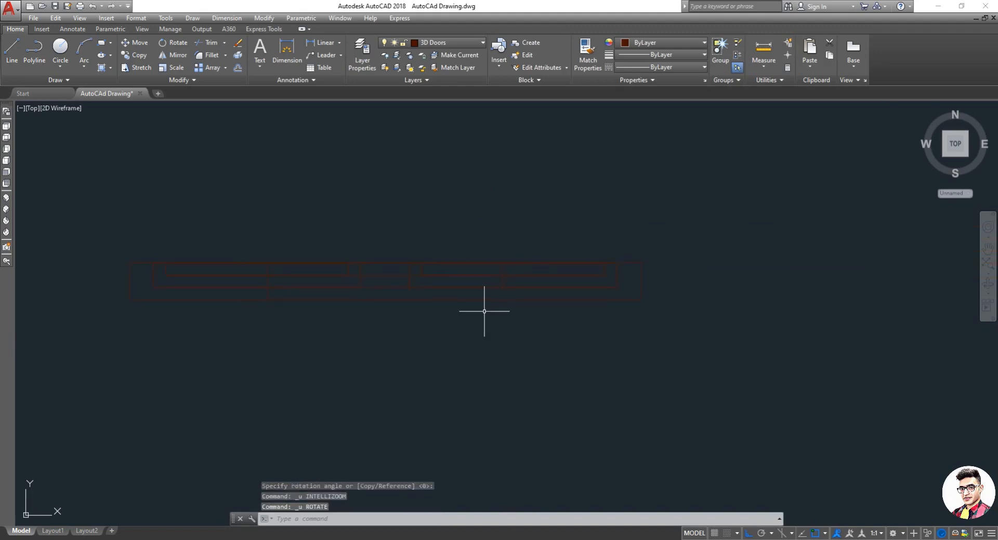
click(746, 174)
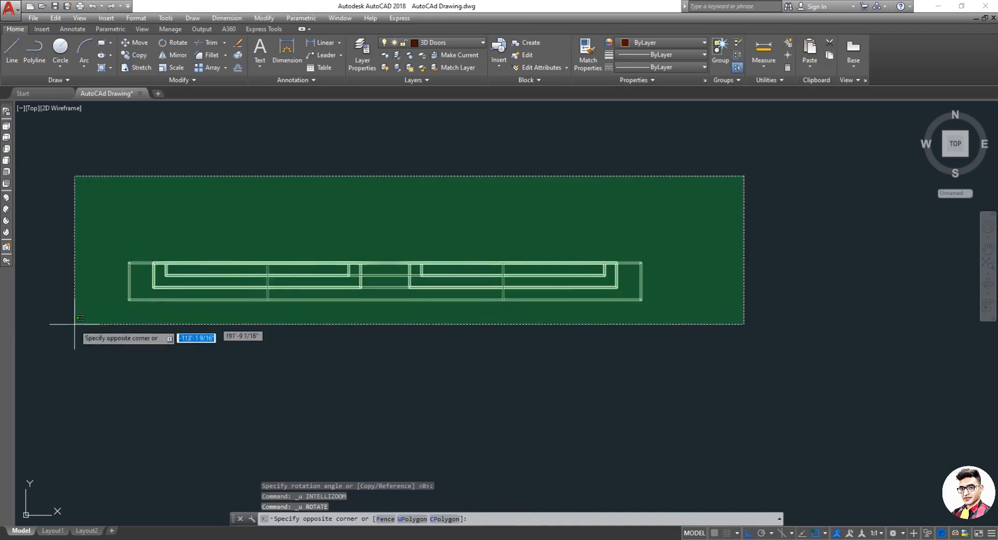
click(62, 346)
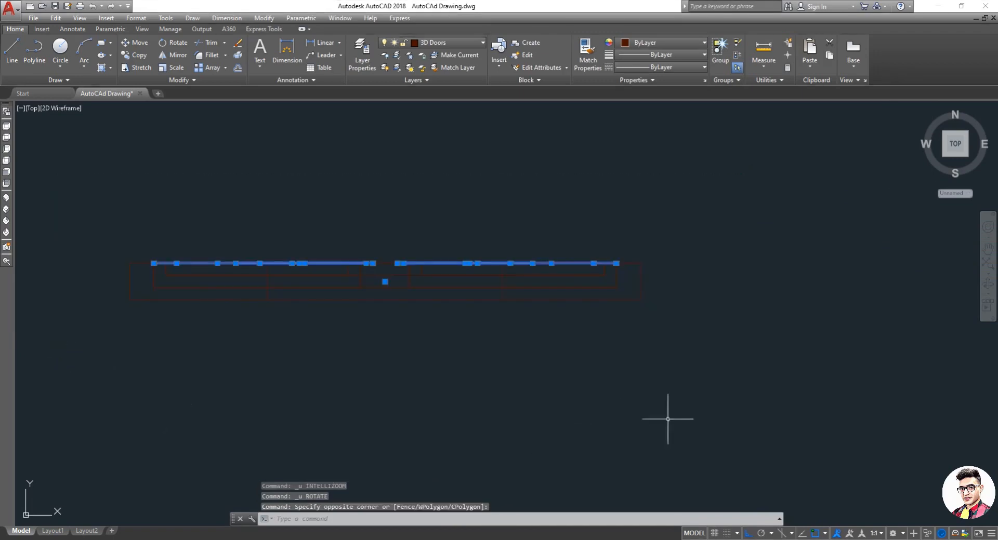
click(694, 408)
click(89, 164)
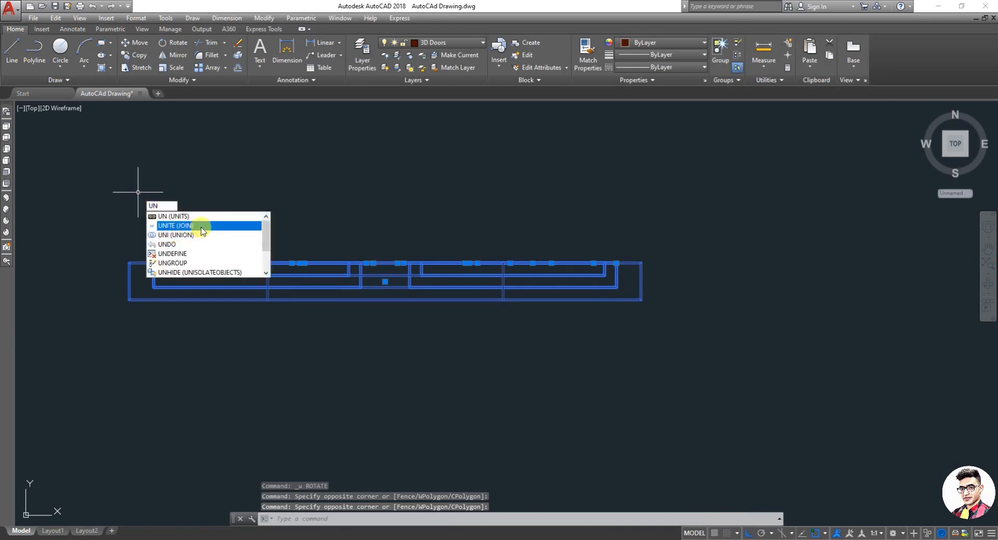
click(203, 236)
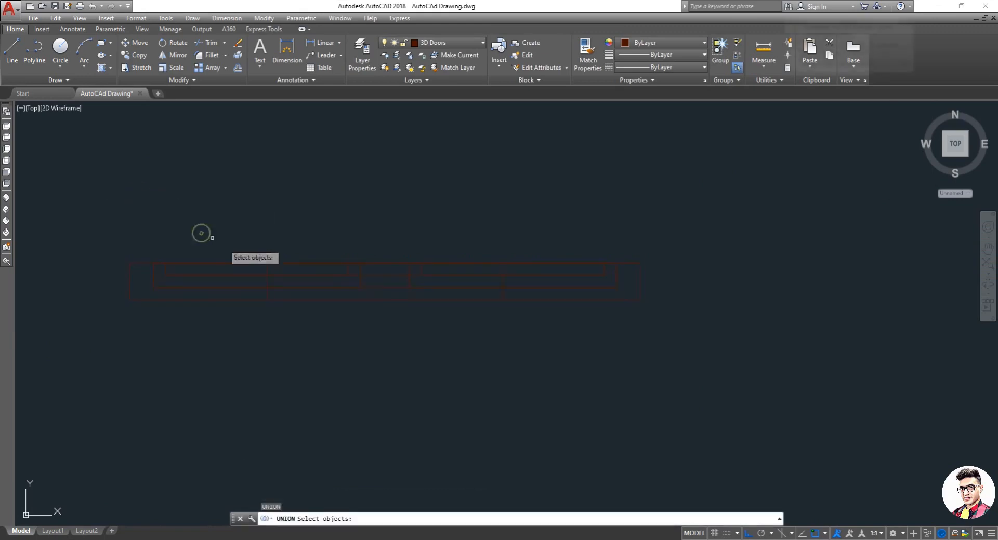
click(306, 265)
key(Escape)
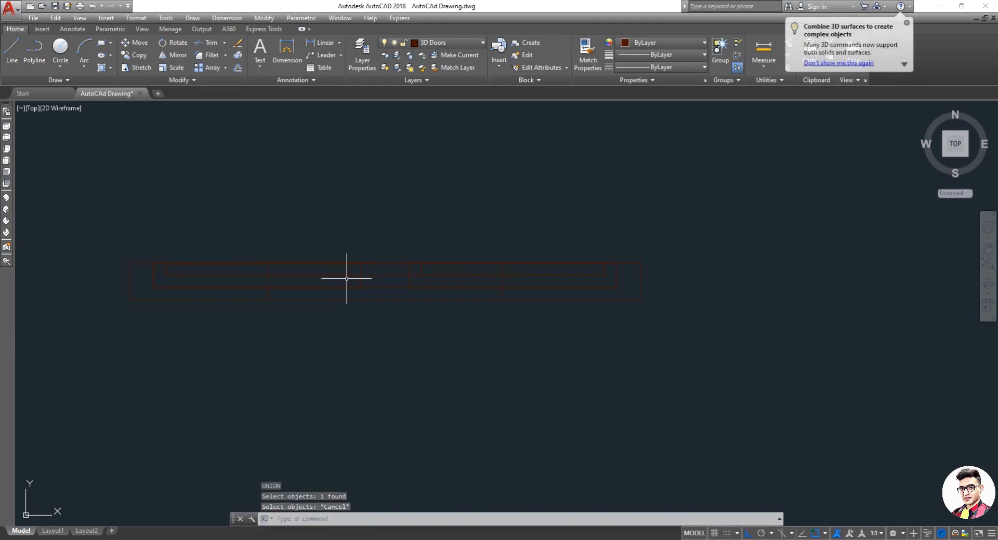
Step: Rotate a window outline 90° about its right corner with the Rotate command
text(ro)
key(Return)
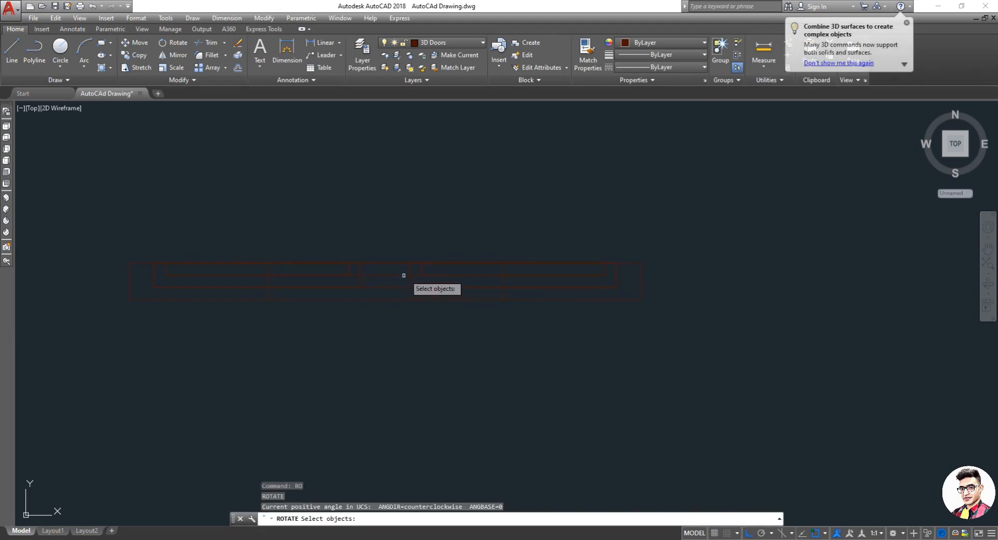
click(408, 276)
key(Return)
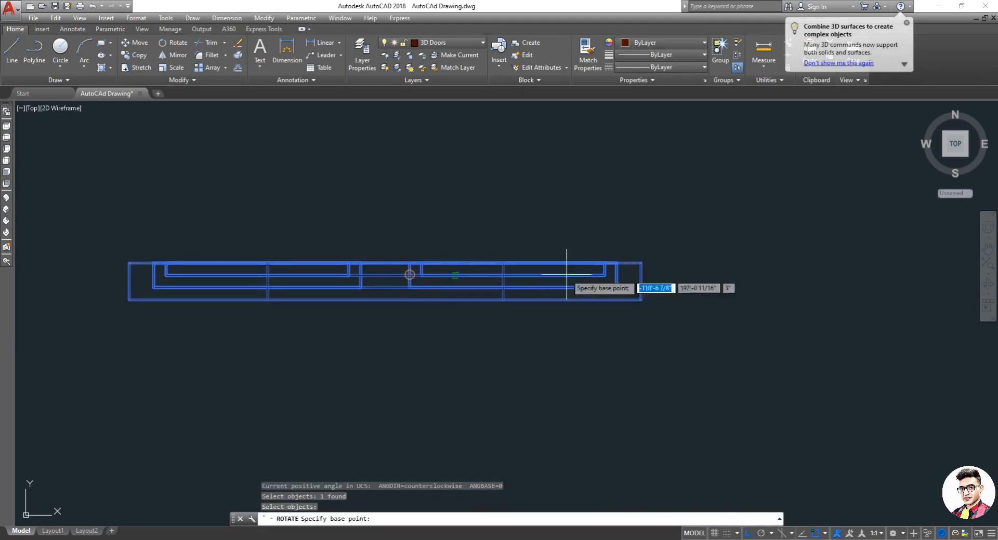
click(642, 263)
click(489, 189)
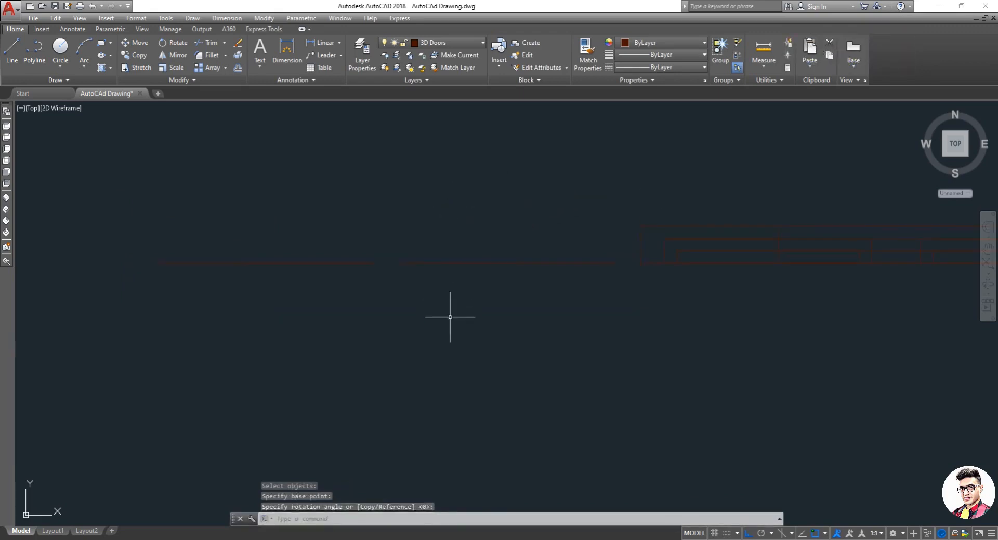
click(471, 263)
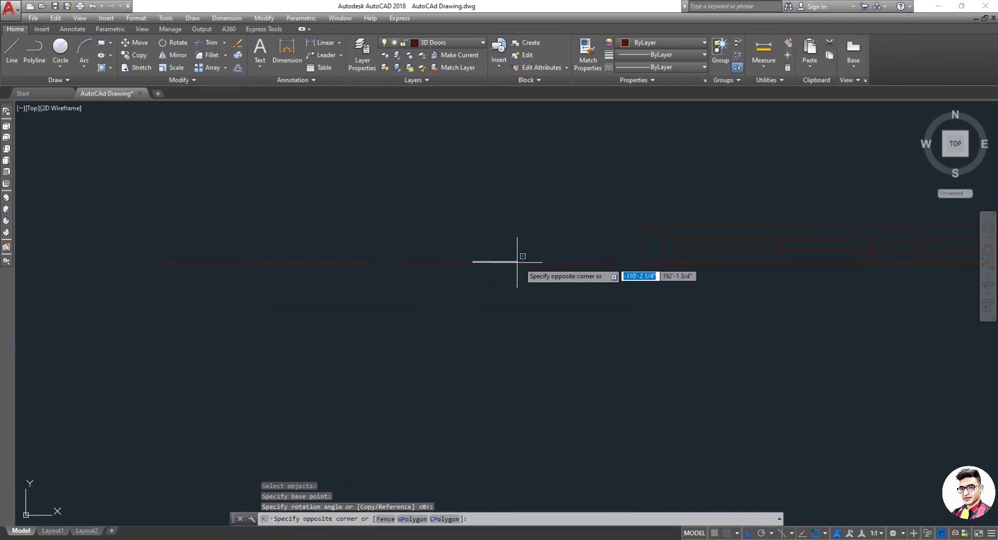
key(Escape)
Step: Switch to the Shaded visual style and orbit the view to inspect the window in 3D
scroll(735, 303, down, 5)
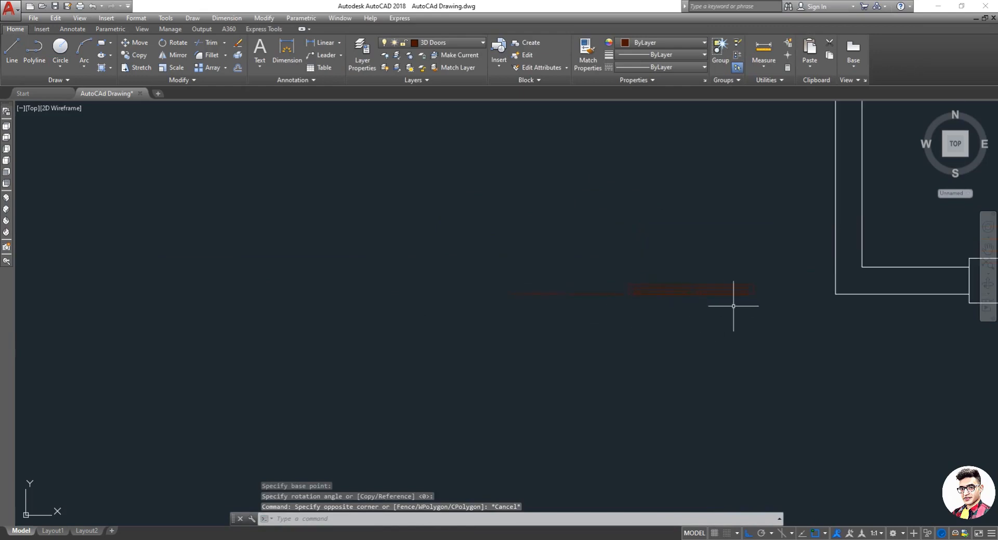
click(57, 108)
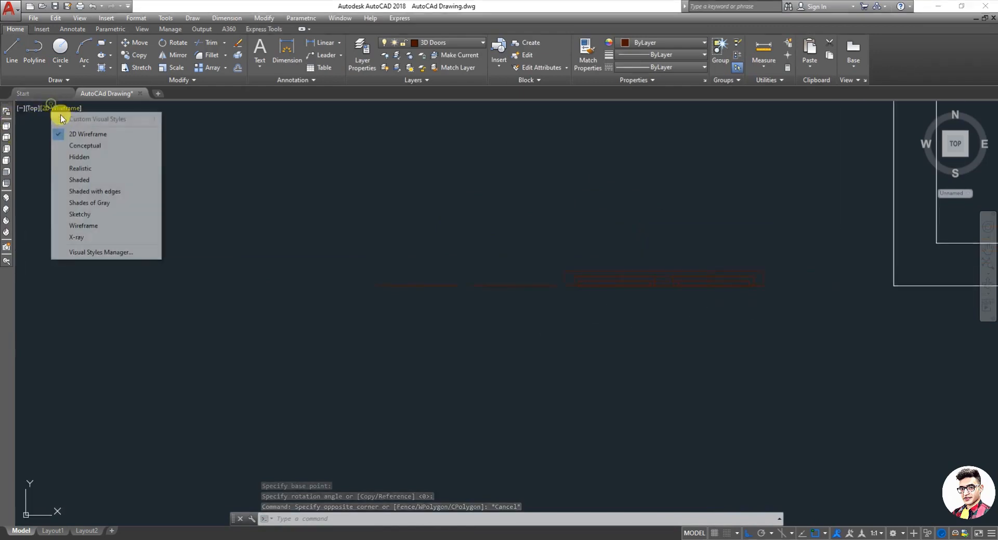
click(92, 180)
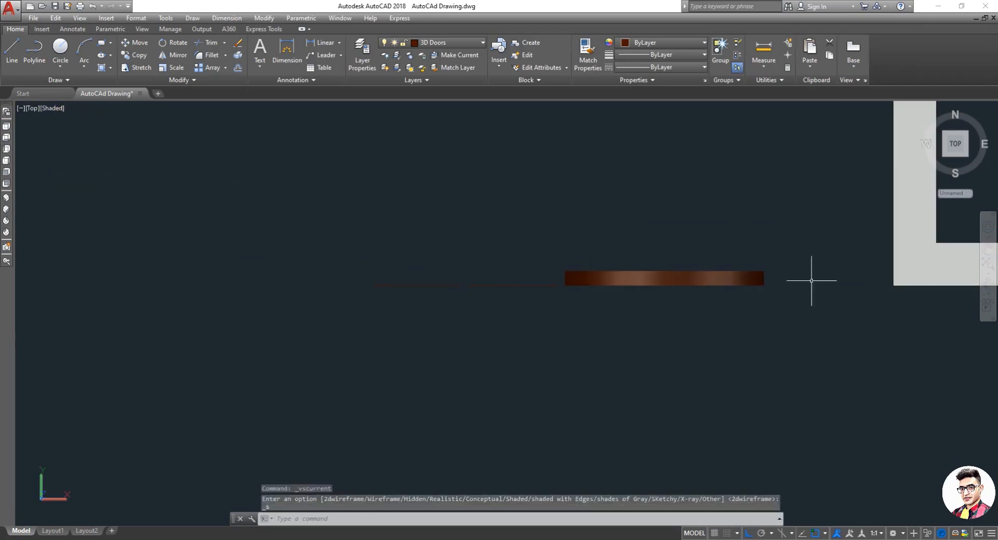
click(988, 282)
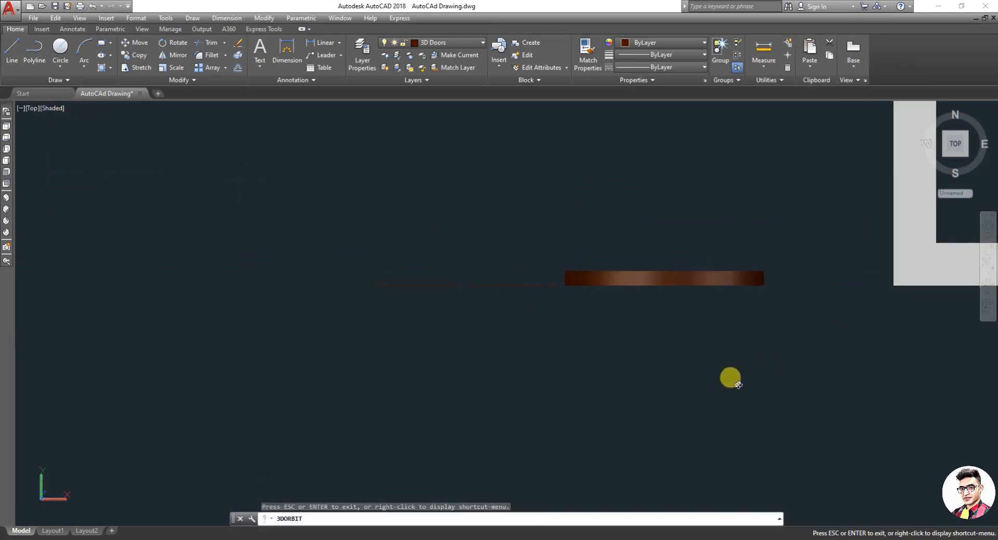
drag(731, 378, 300, 290)
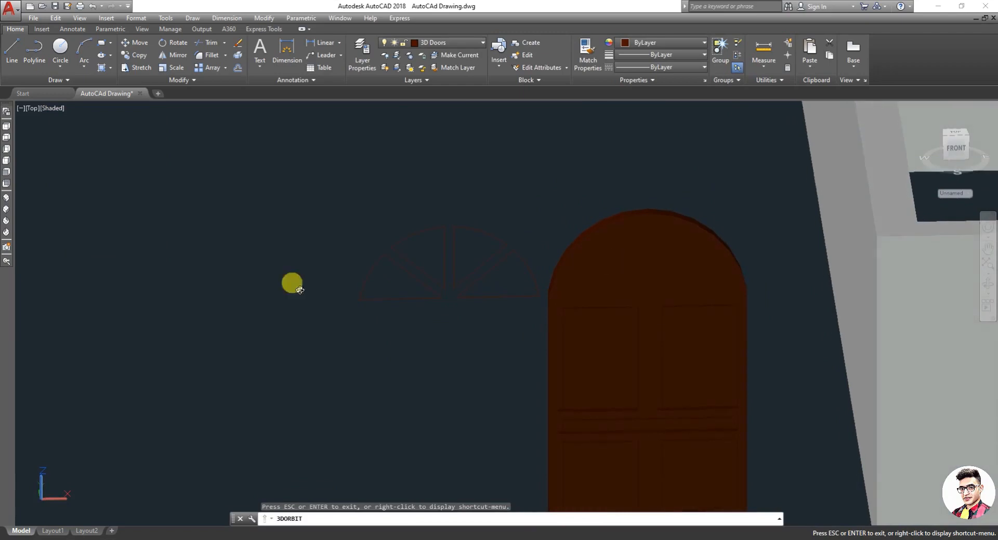
click(6, 125)
scroll(437, 249, down, 5)
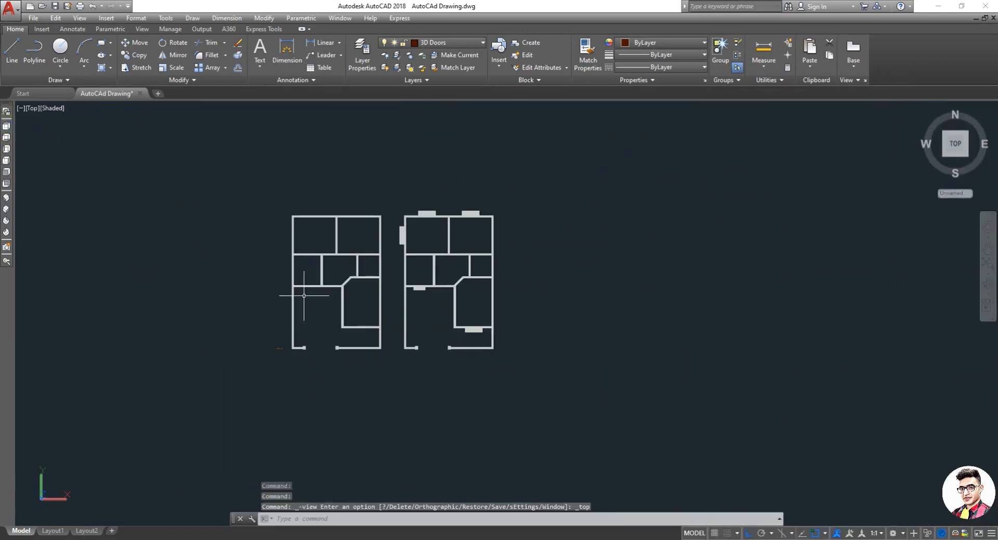
scroll(148, 364, up, 5)
scroll(426, 387, up, 2)
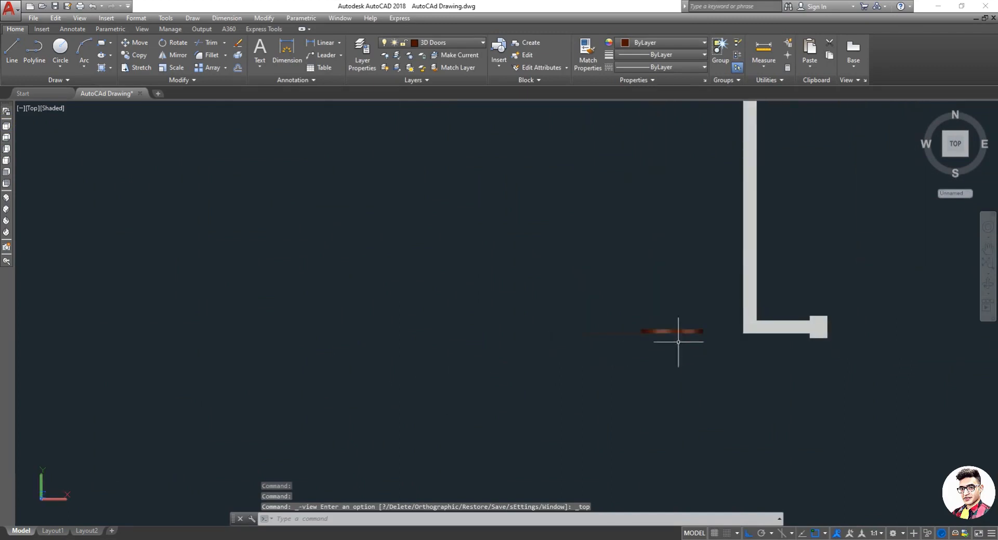
scroll(717, 340, up, 3)
Step: Undo the rotation and view changes to return to the top 2D Wireframe view
key(ctrl+z)
key(ctrl+z)
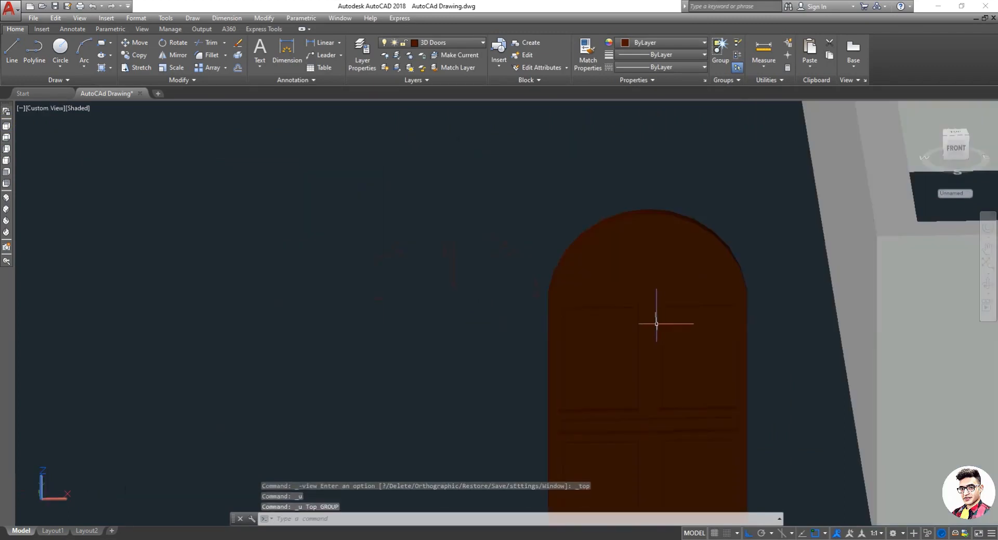
key(ctrl+z)
key(ctrl+z)
key(ctrl+z)
key(ctrl+z)
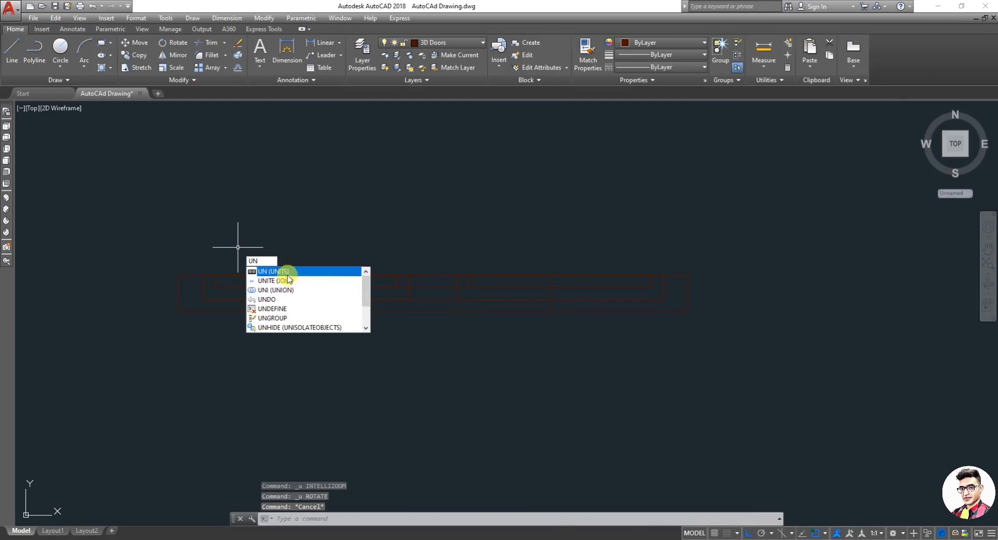
Step: Try to join the window outlines with Join using a window selection around all of them
click(287, 281)
click(126, 220)
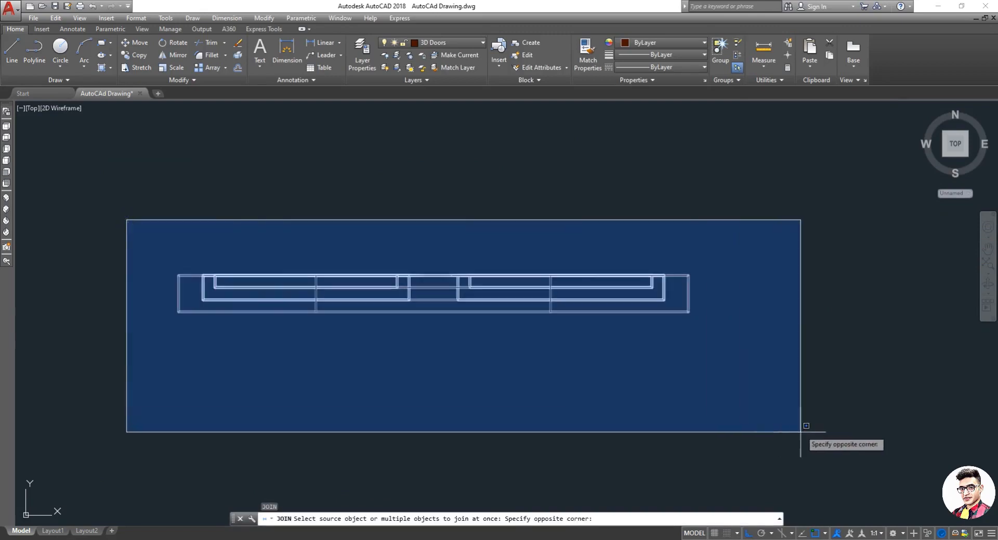
click(800, 431)
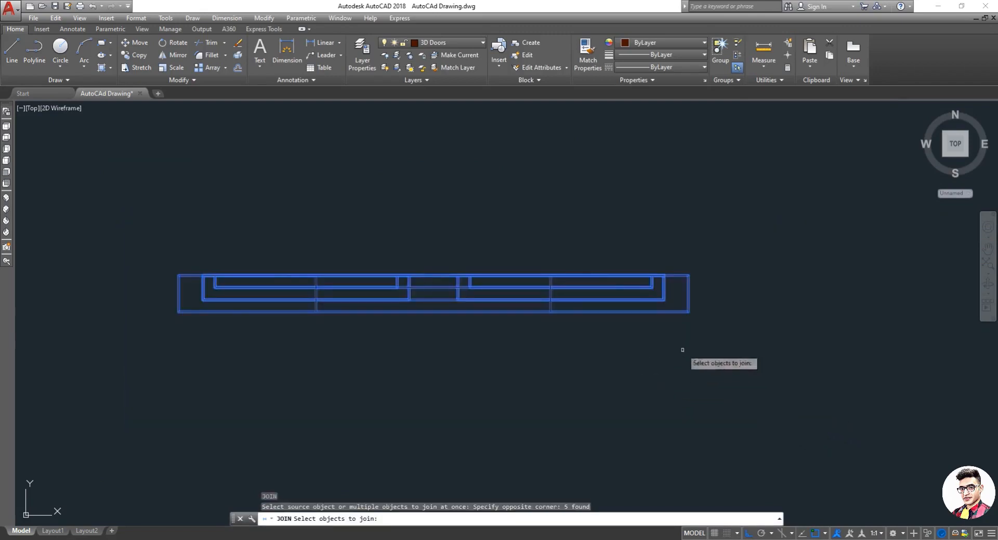
key(Return)
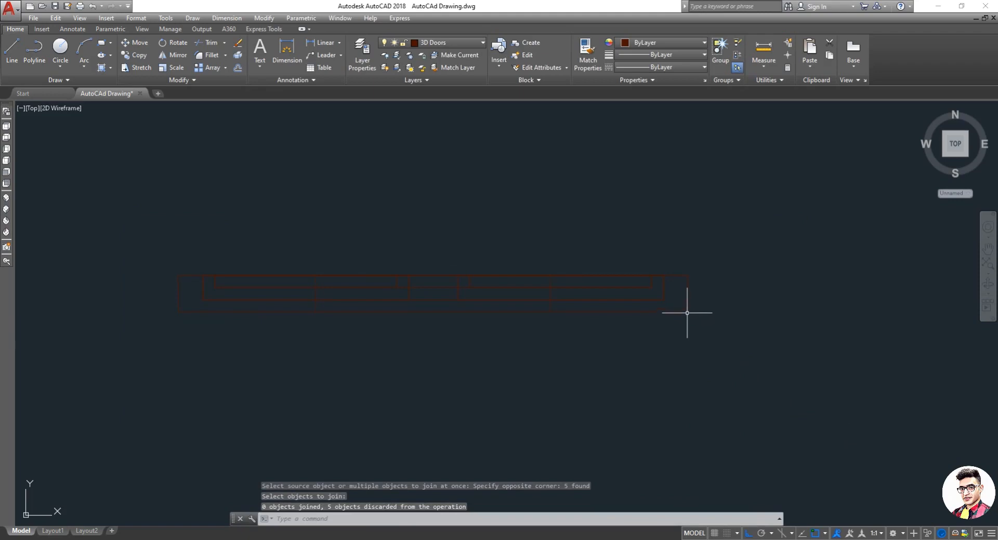
Step: Try to move the outer window outline from its lower right corner, then undo the move
text(m)
key(Return)
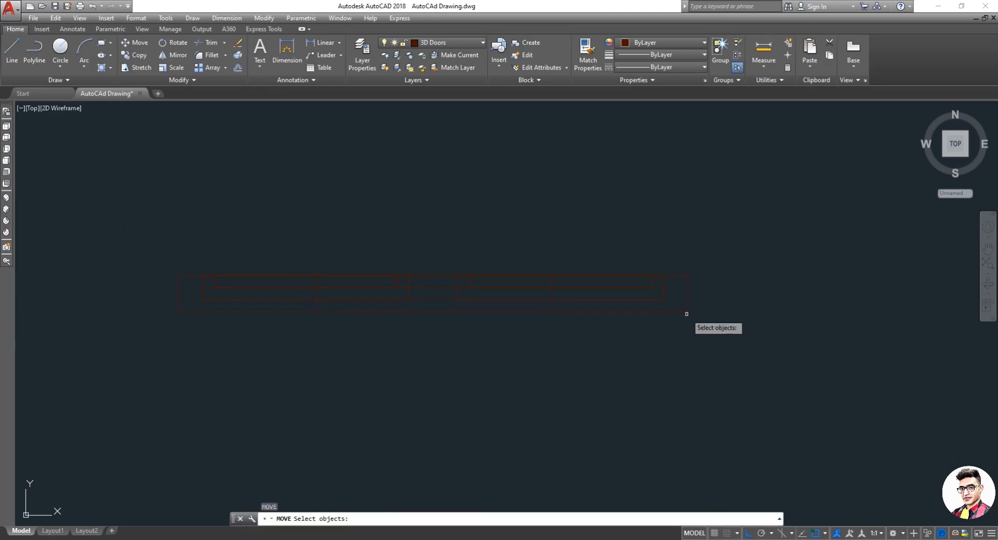
click(684, 313)
key(Return)
click(683, 312)
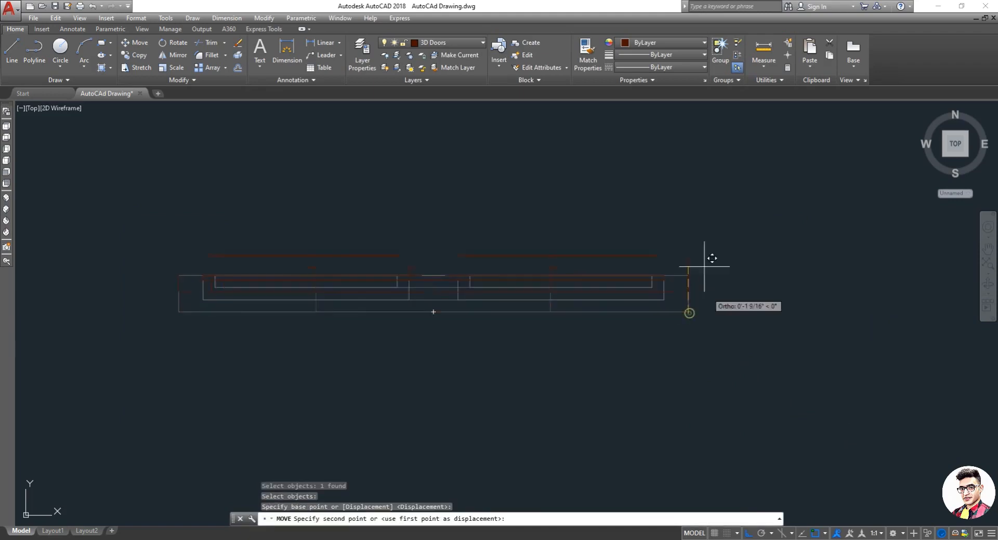
key(Escape)
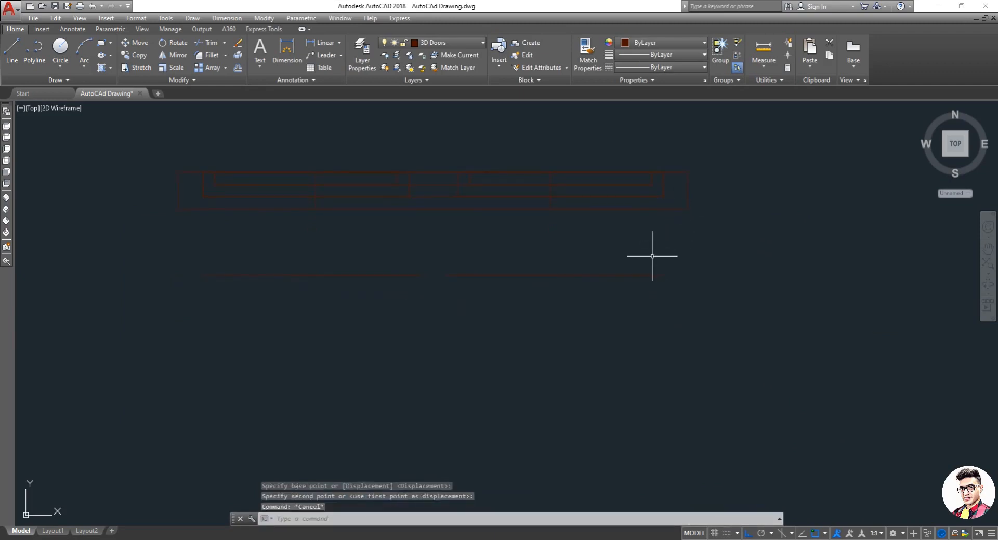
key(ctrl+z)
key(Escape)
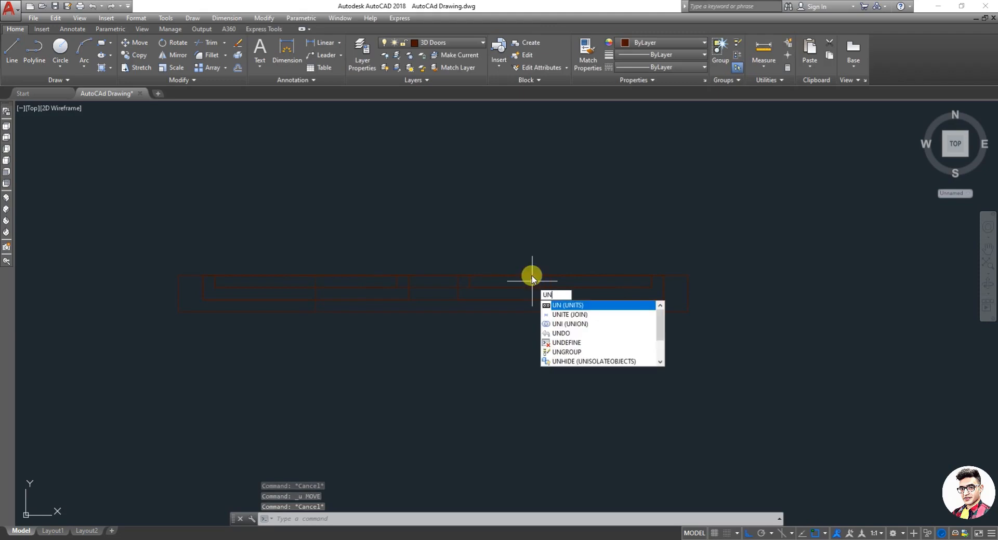
Step: Retry joining the window outlines with Join, selecting all of them with a window and zooming in to check the selection
key(Down)
key(Return)
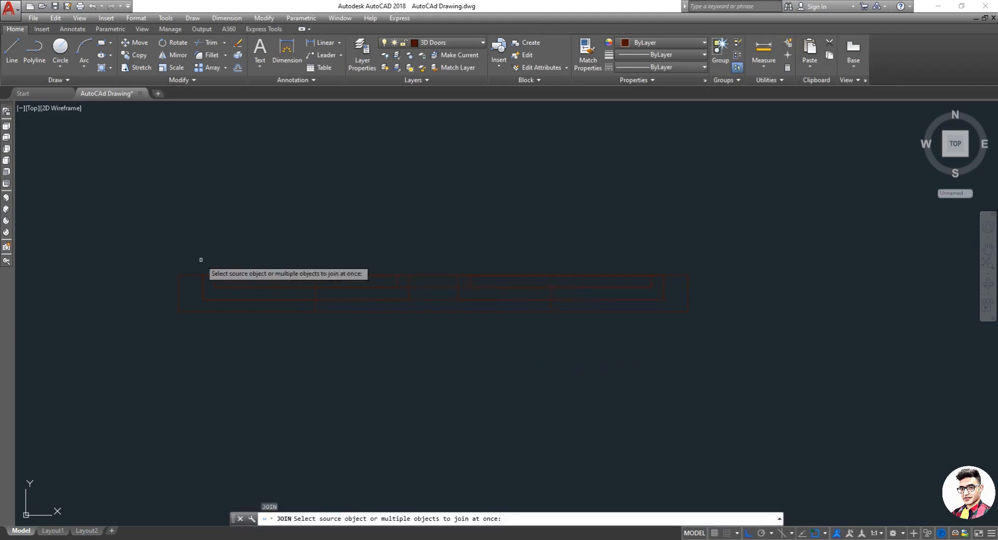
click(154, 255)
click(742, 375)
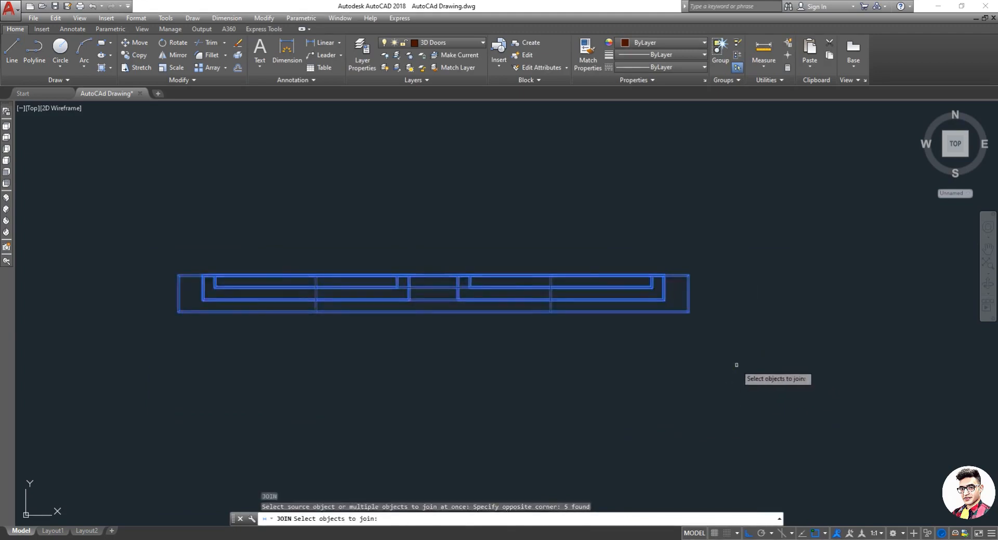
scroll(459, 281, up, 6)
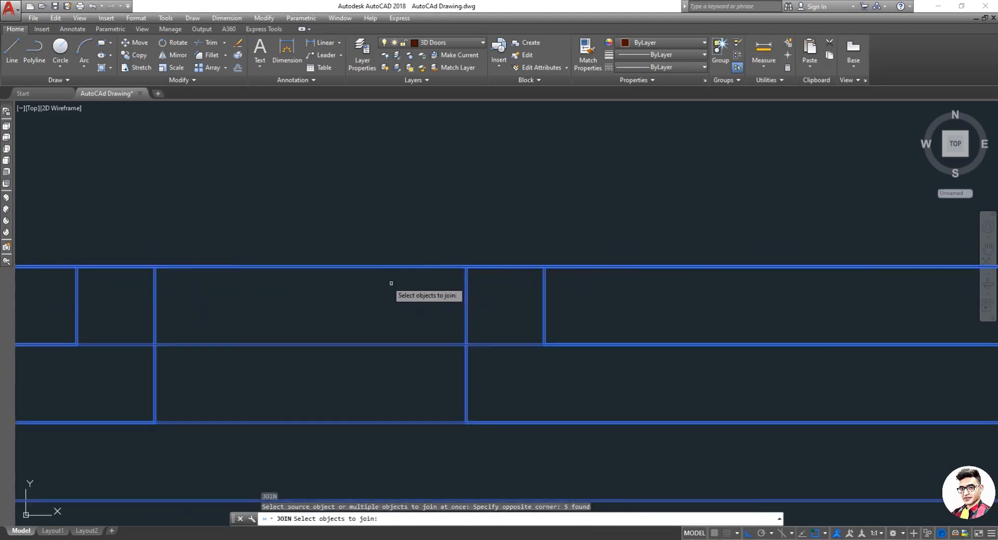
scroll(391, 283, up, 5)
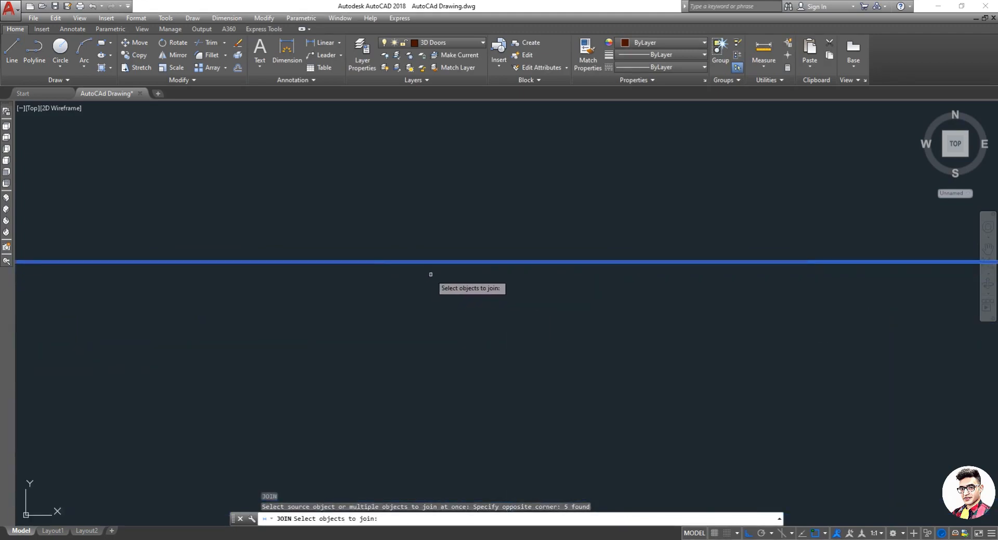
scroll(431, 274, down, 4)
scroll(502, 282, down, 3)
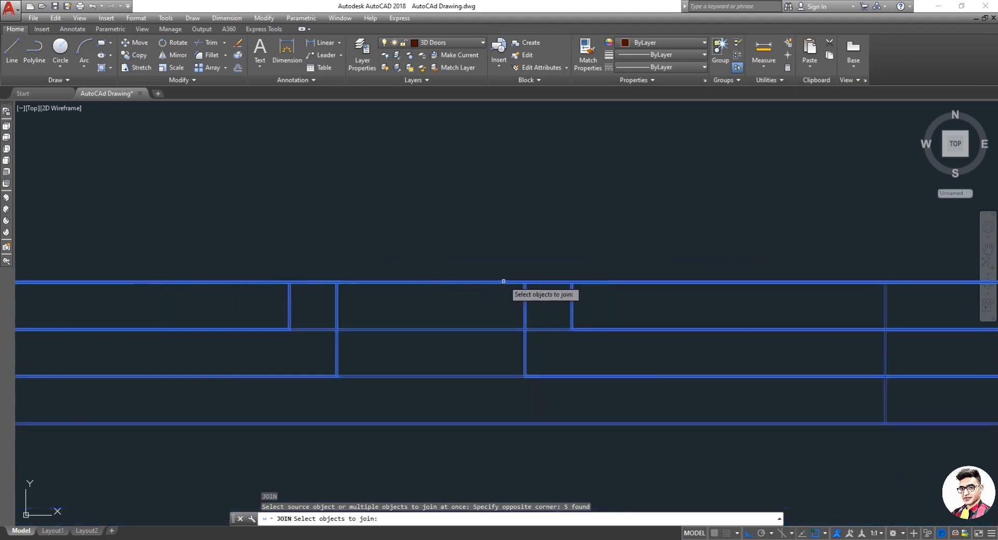
scroll(594, 335, down, 5)
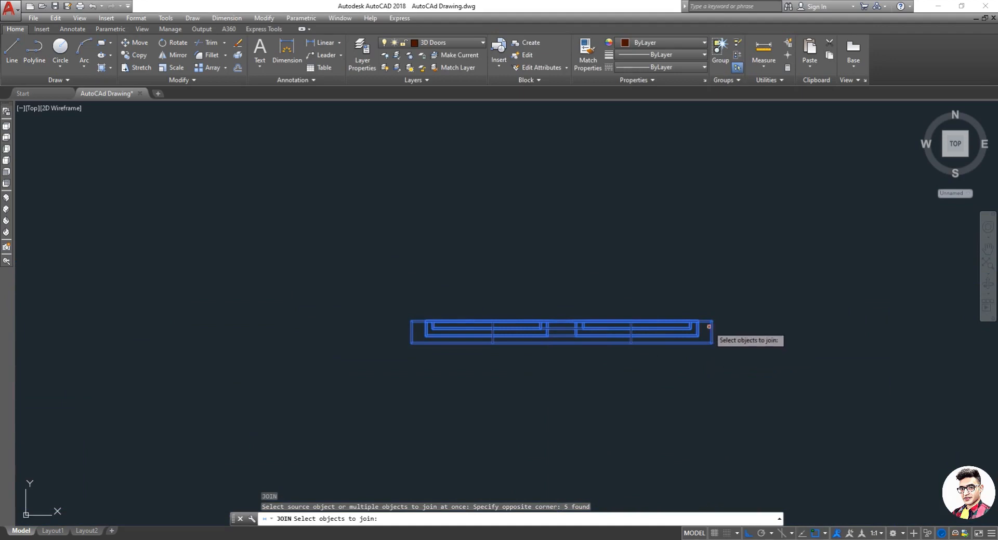
key(Return)
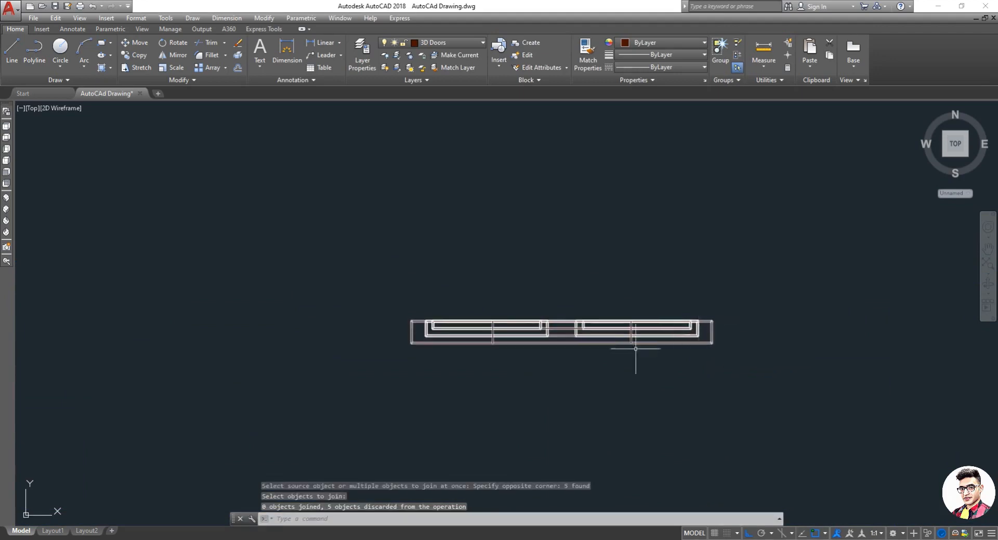
key(Escape)
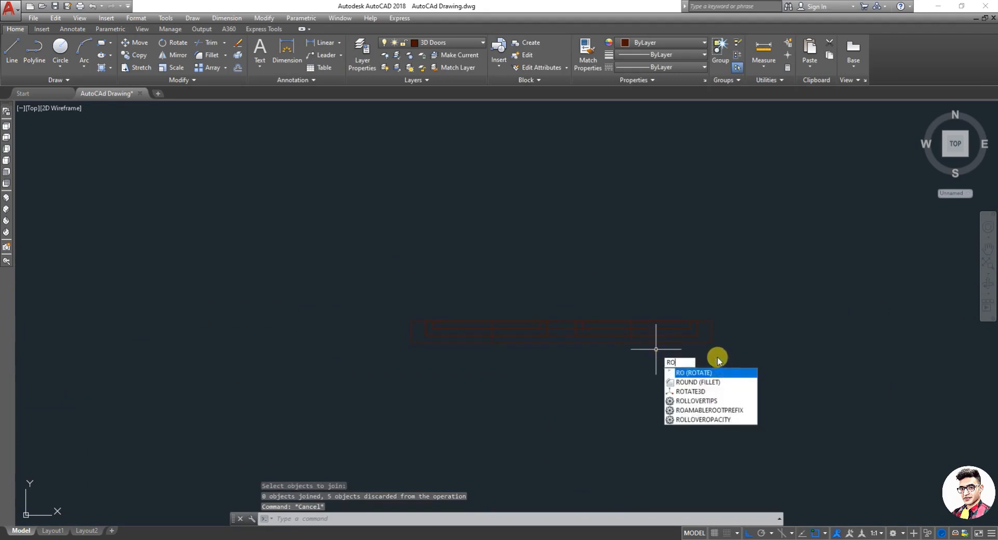
Step: Try to rotate the window outlines about their lower left corner, then cancel the rotation
key(Return)
click(754, 365)
click(354, 264)
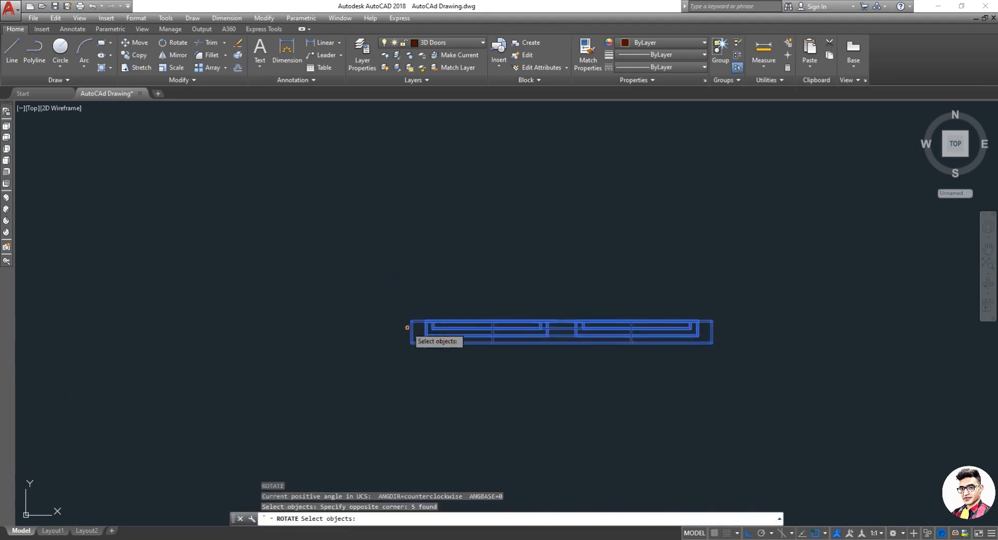
key(Return)
click(411, 321)
click(372, 334)
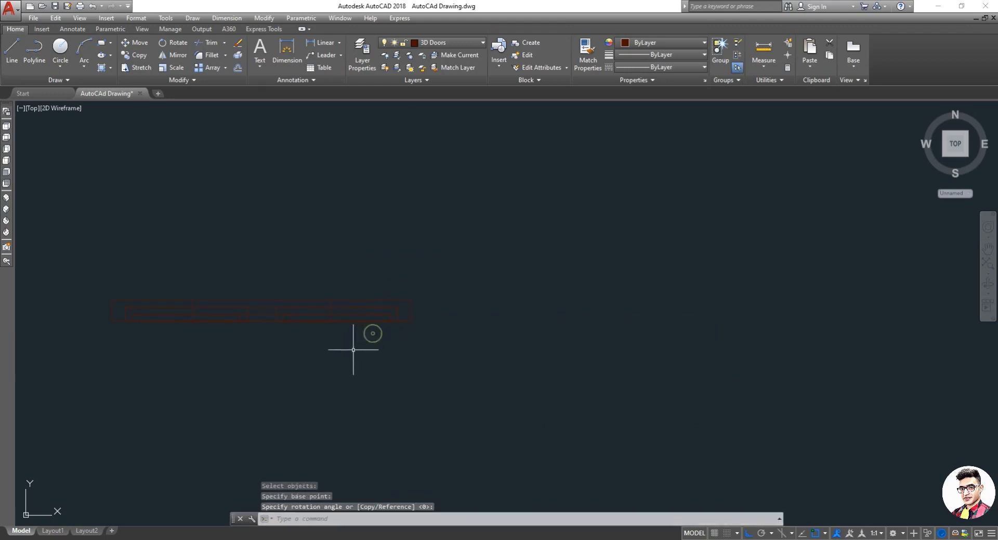
key(Escape)
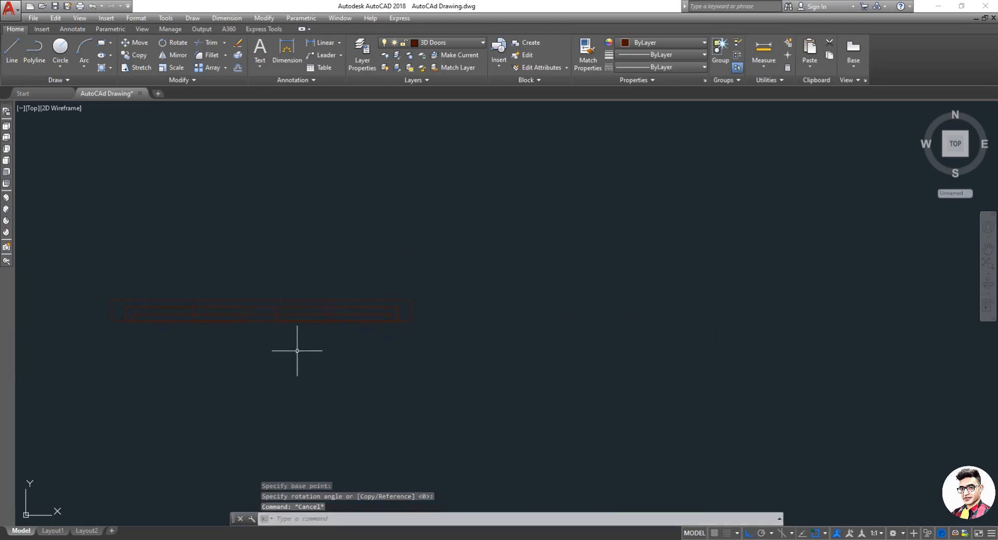
Step: Move the window outlines from their lower left corner into a wall opening of the floor plan, with Ortho turned off
key(Return)
click(439, 362)
click(133, 258)
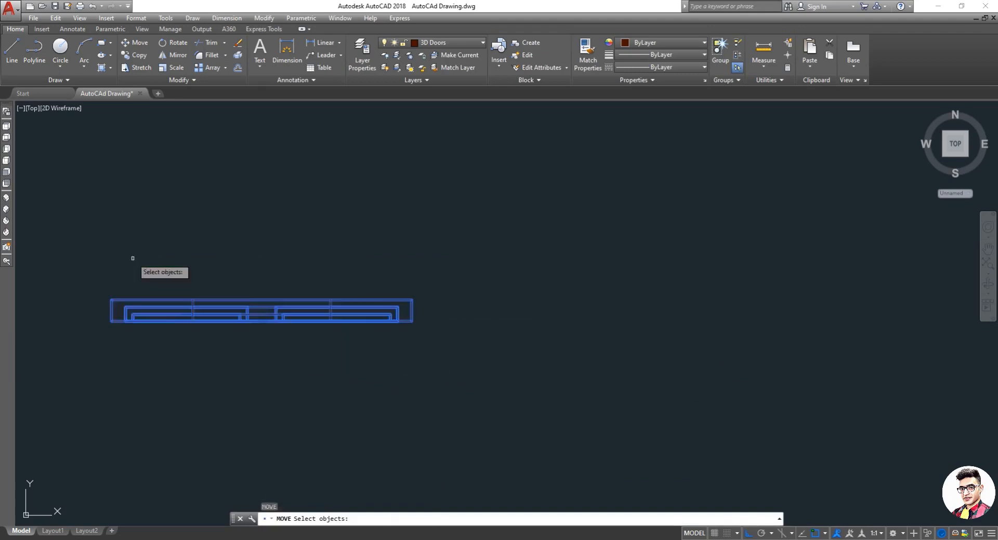
key(Return)
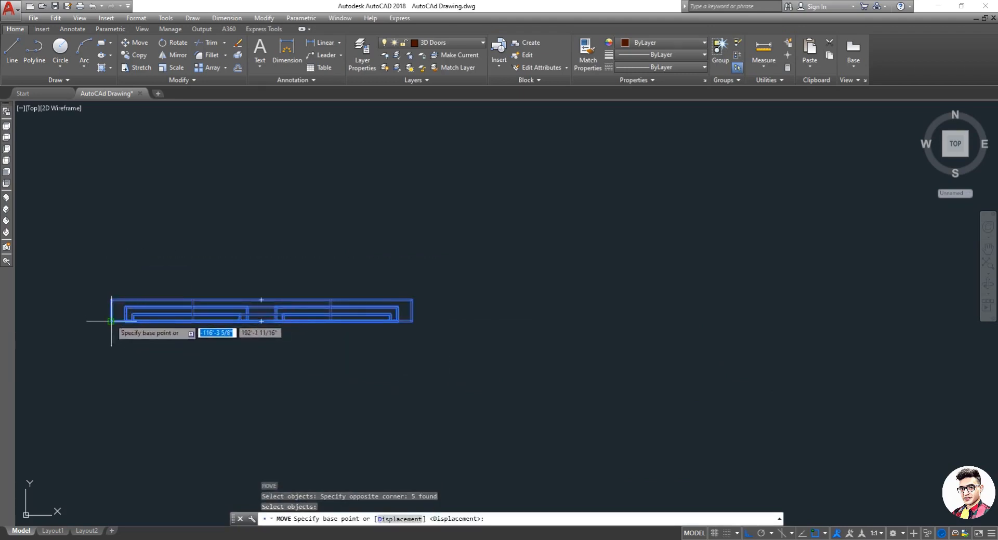
click(114, 321)
scroll(237, 328, down, 5)
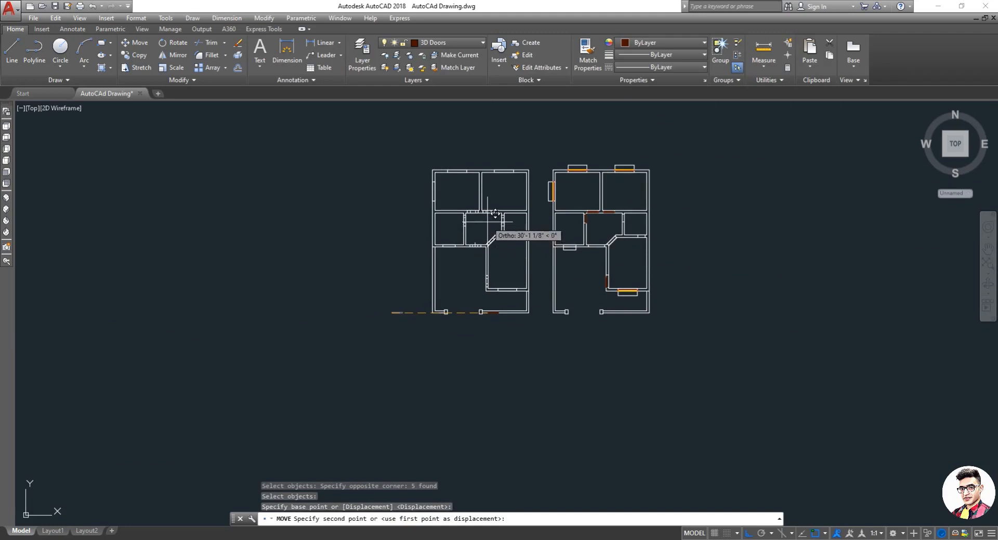
key(F8)
scroll(493, 212, up, 8)
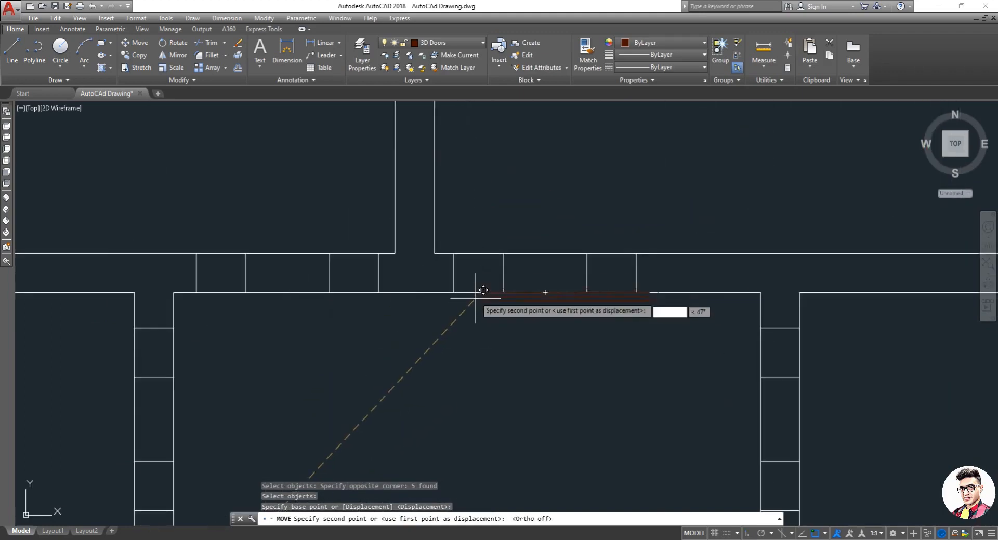
scroll(475, 285, up, 2)
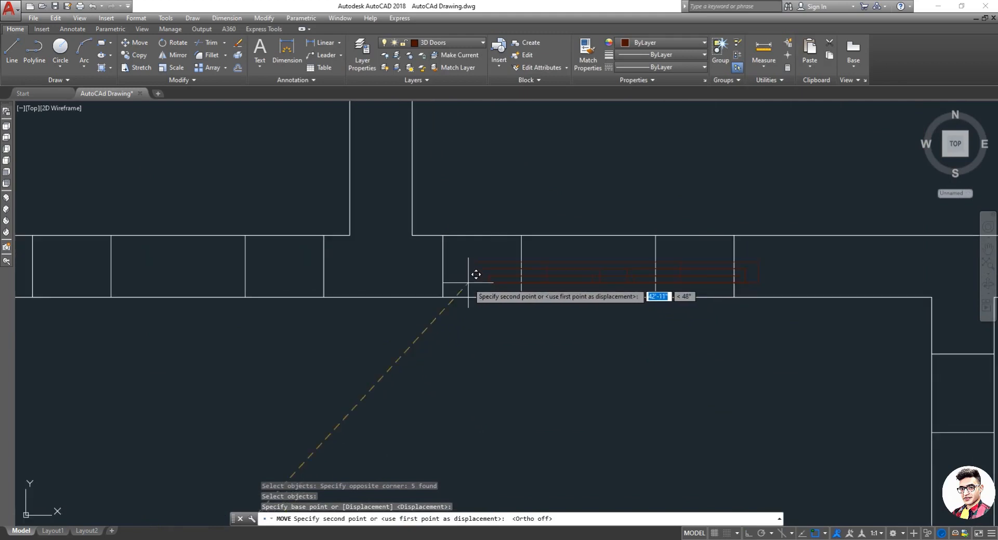
click(445, 295)
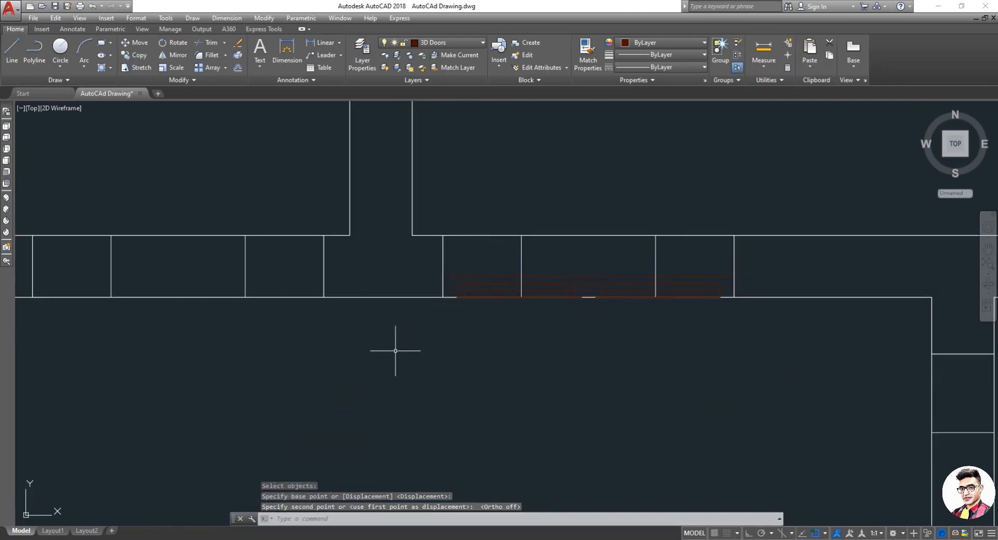
key(Return)
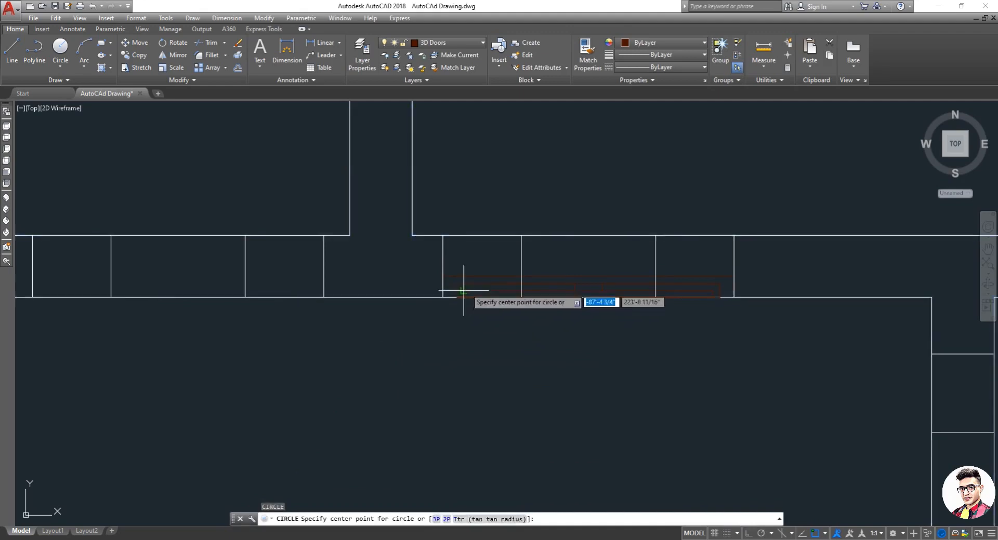
key(Escape)
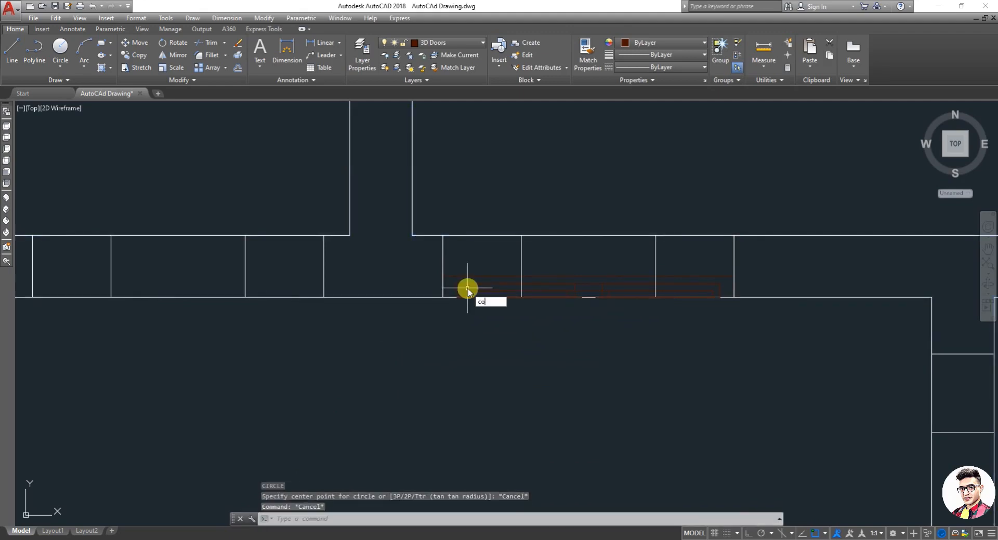
Step: Copy the window to the neighbouring wall opening to its left, aligning it by its lower left corner
key(Return)
click(467, 291)
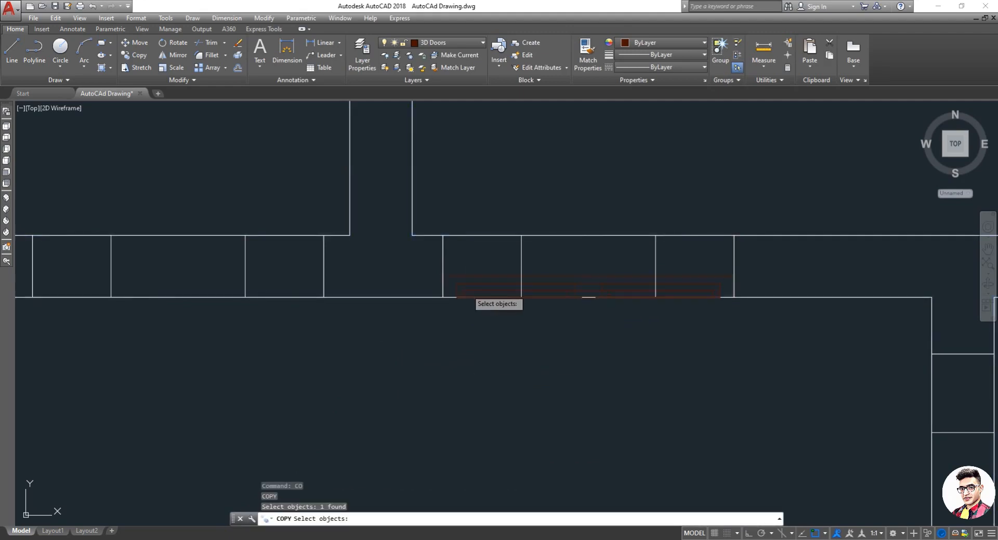
key(Return)
click(446, 287)
scroll(446, 292, down, 2)
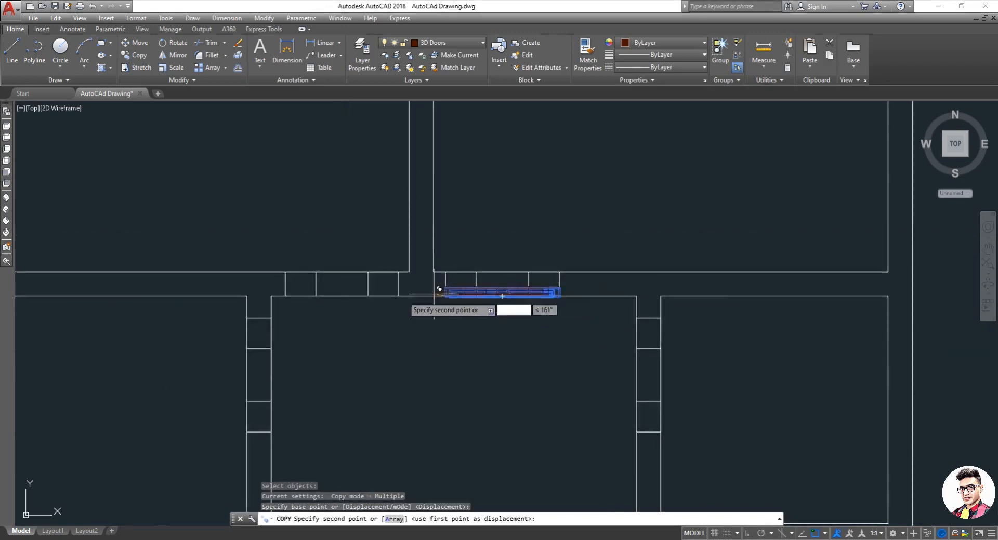
scroll(364, 290, up, 4)
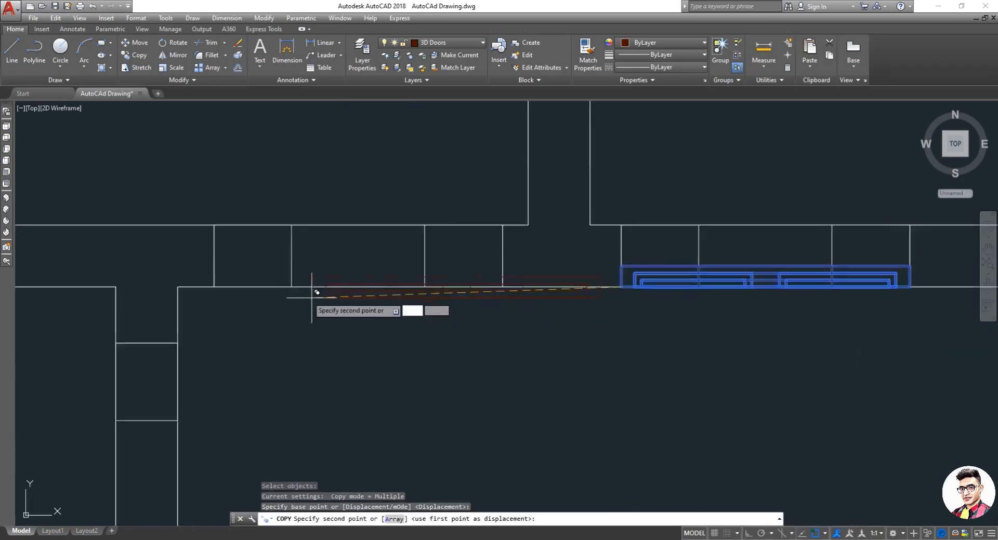
click(218, 281)
scroll(221, 285, down, 6)
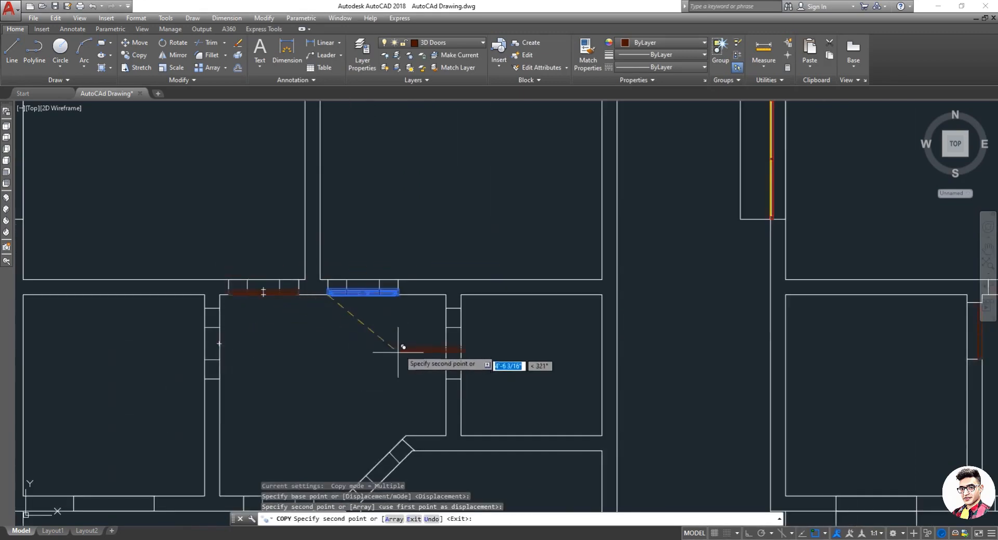
scroll(334, 351, down, 4)
key(Escape)
Step: Switch to the Shaded visual style and orbit around the house plan to inspect the placed windows in 3D
scroll(322, 345, up, 2)
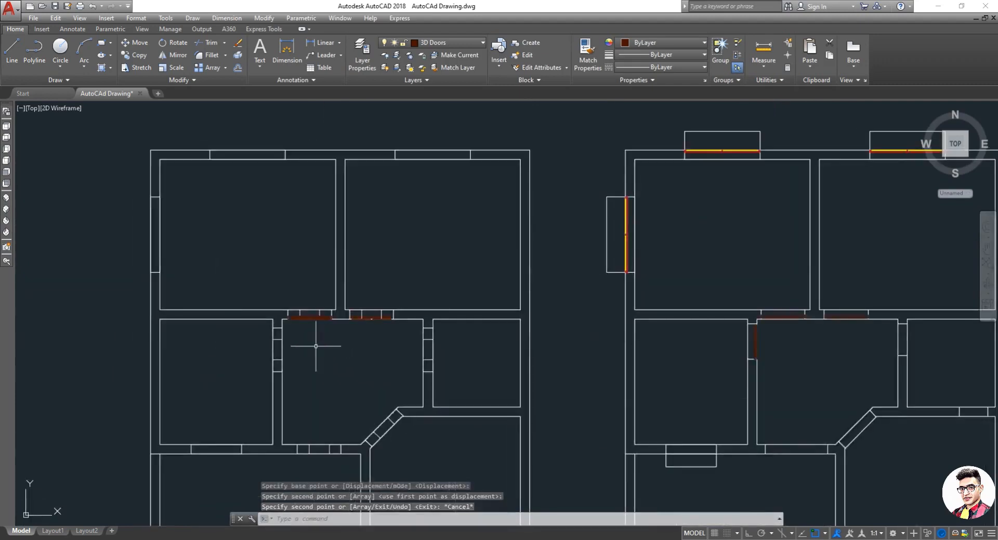
click(63, 109)
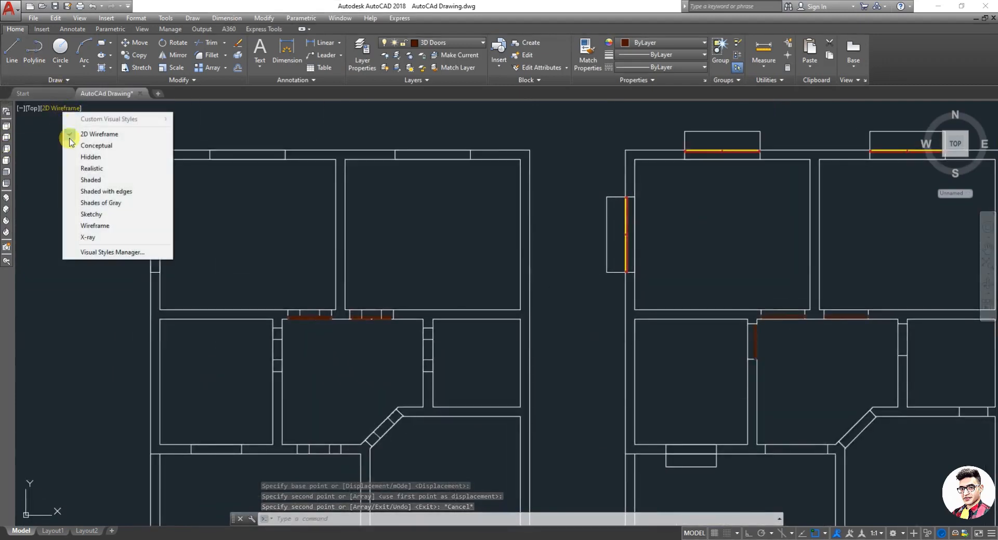
click(99, 181)
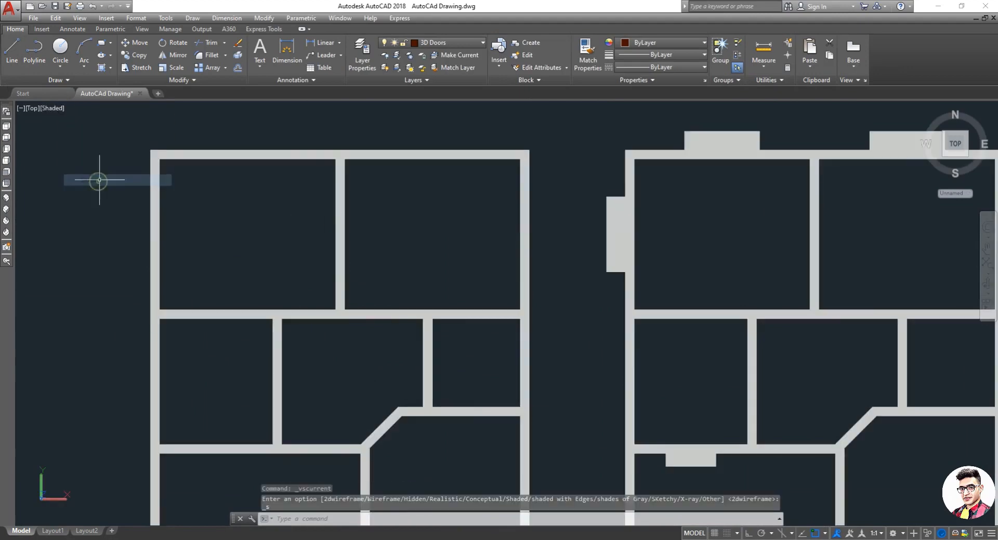
click(988, 265)
drag(500, 374, 262, 124)
scroll(262, 124, up, 10)
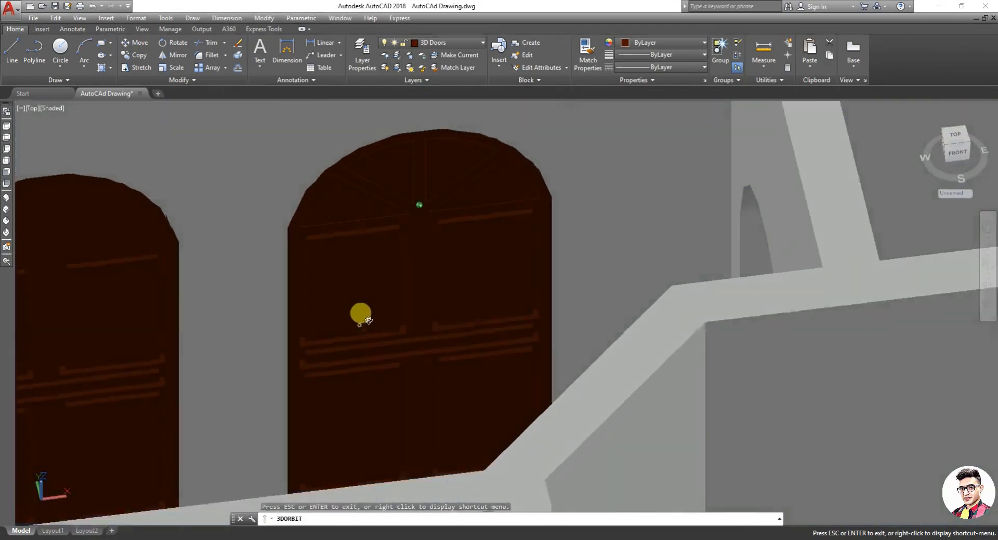
drag(367, 321, 618, 384)
scroll(582, 381, up, 10)
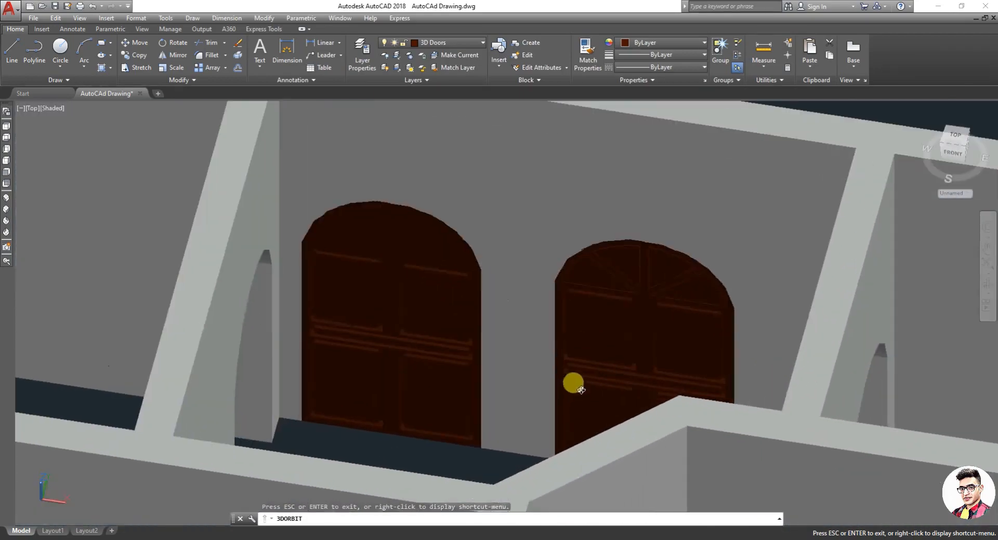
scroll(592, 381, down, 8)
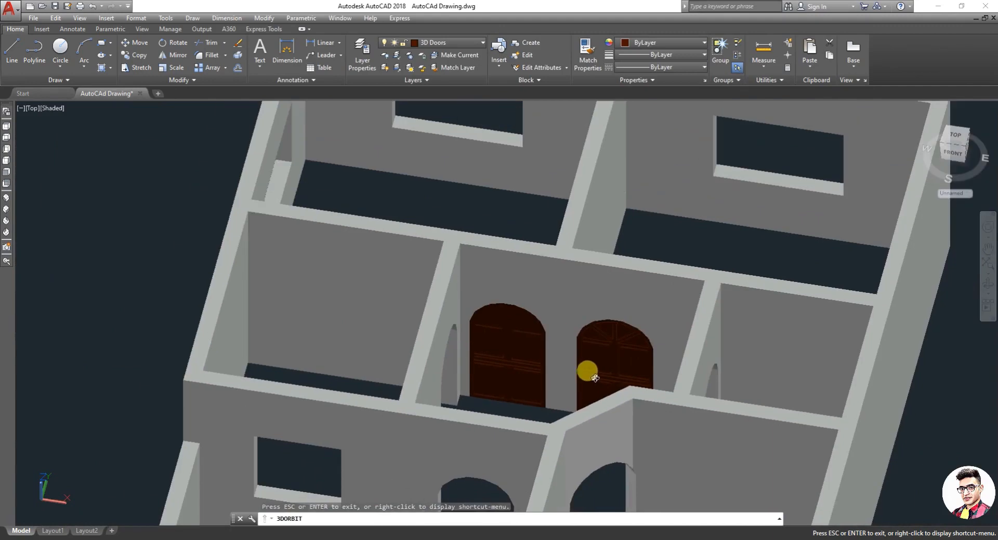
scroll(571, 376, down, 4)
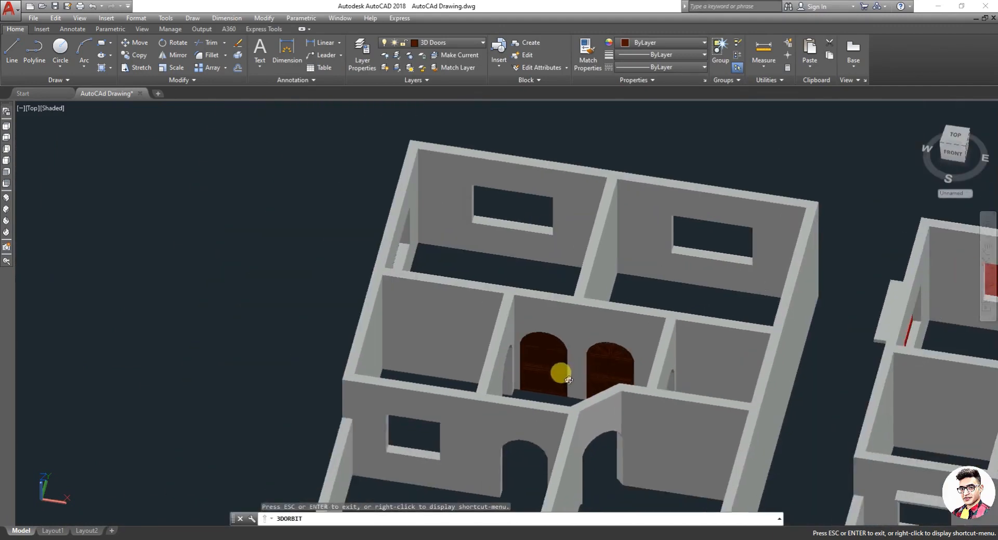
scroll(788, 365, down, 3)
scroll(789, 366, down, 5)
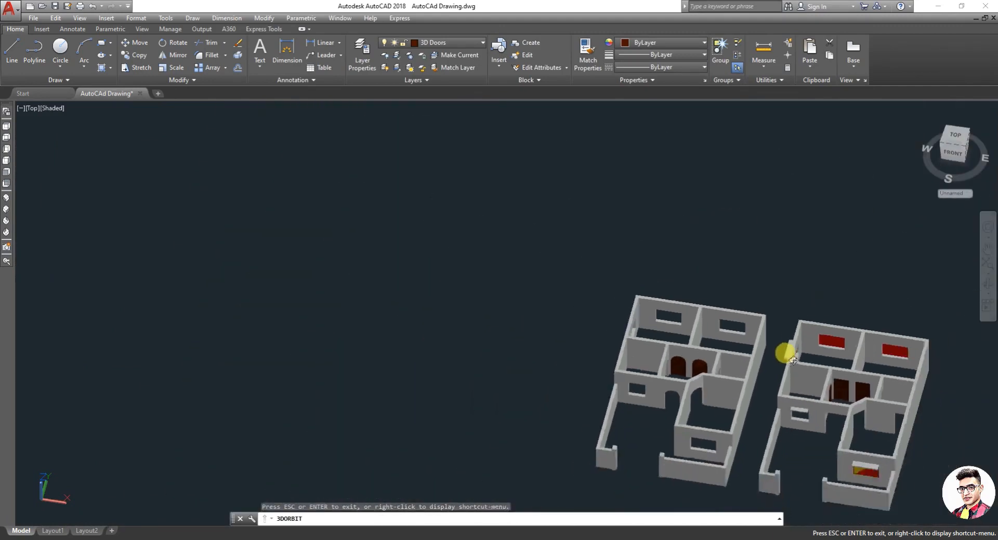
scroll(835, 419, up, 8)
scroll(850, 431, up, 5)
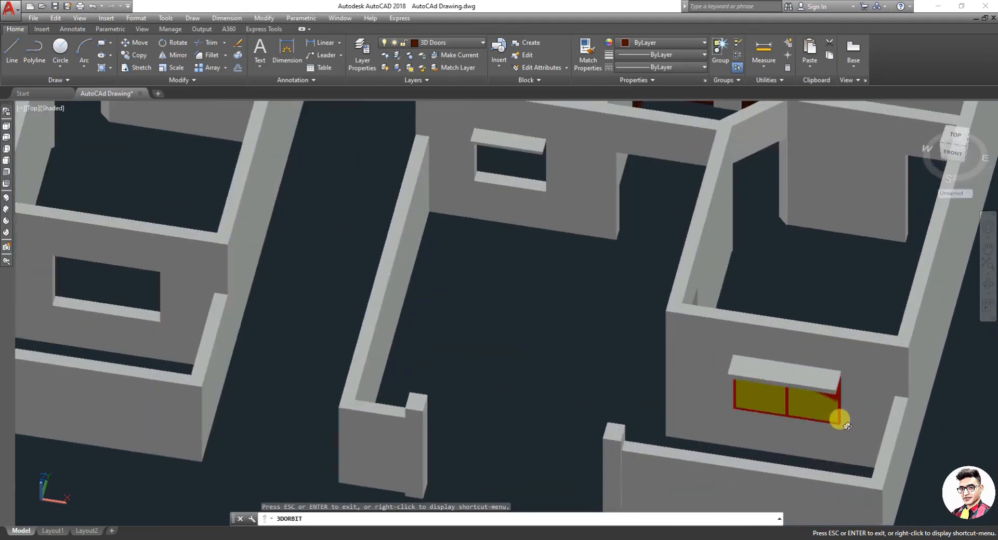
scroll(837, 417, down, 3)
scroll(749, 414, up, 2)
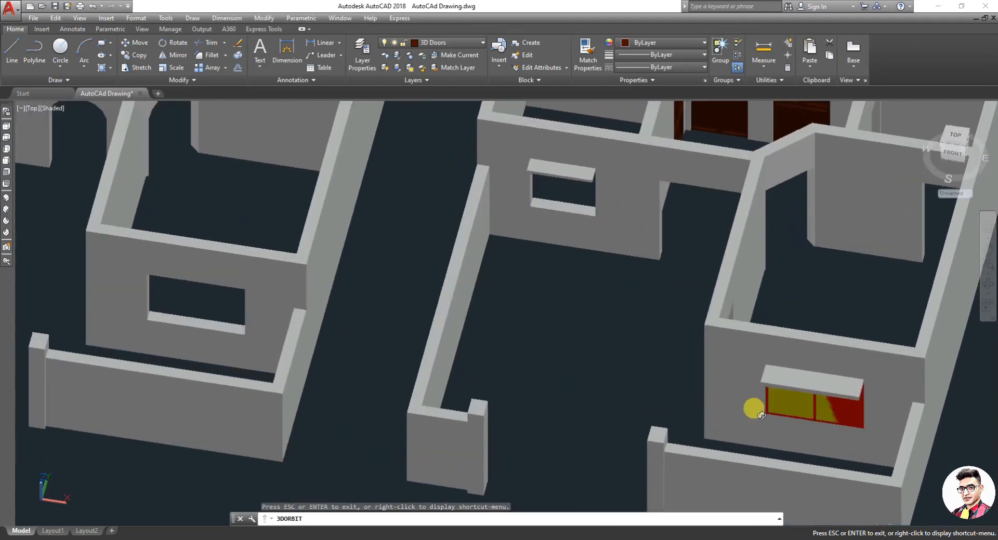
scroll(712, 345, down, 2)
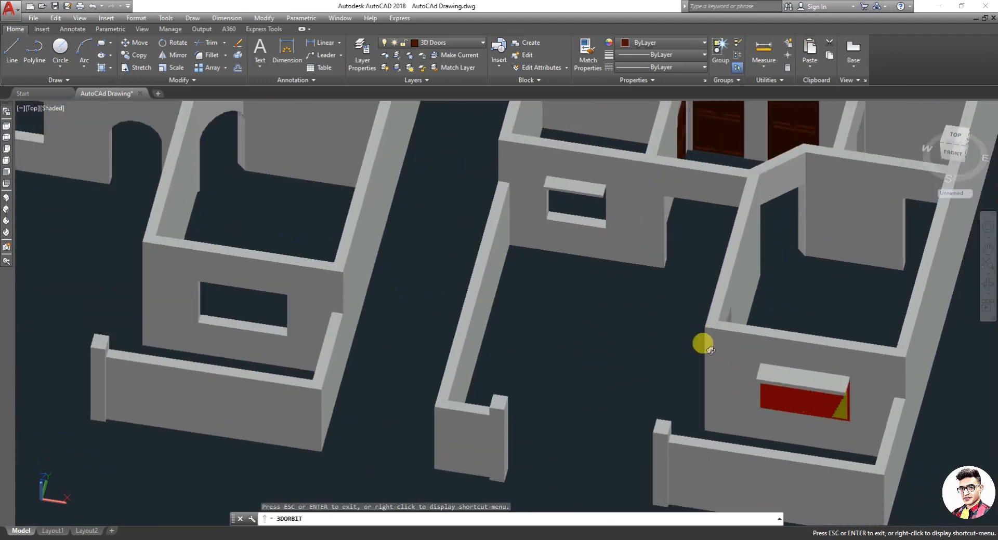
key(Escape)
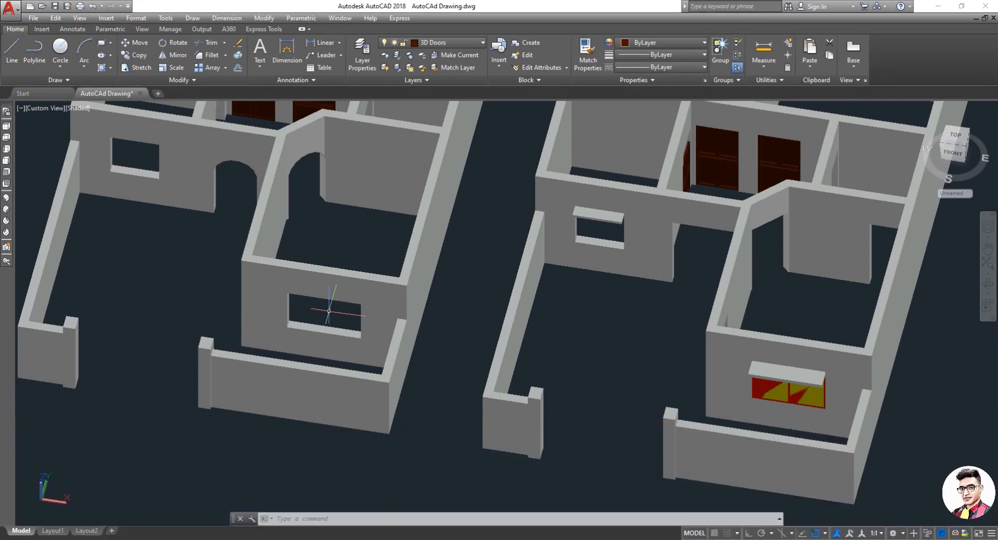
Step: Zoom in and out over both house plans to inspect the walls, openings and placed windows in 3D
scroll(446, 345, down, 5)
scroll(344, 307, up, 6)
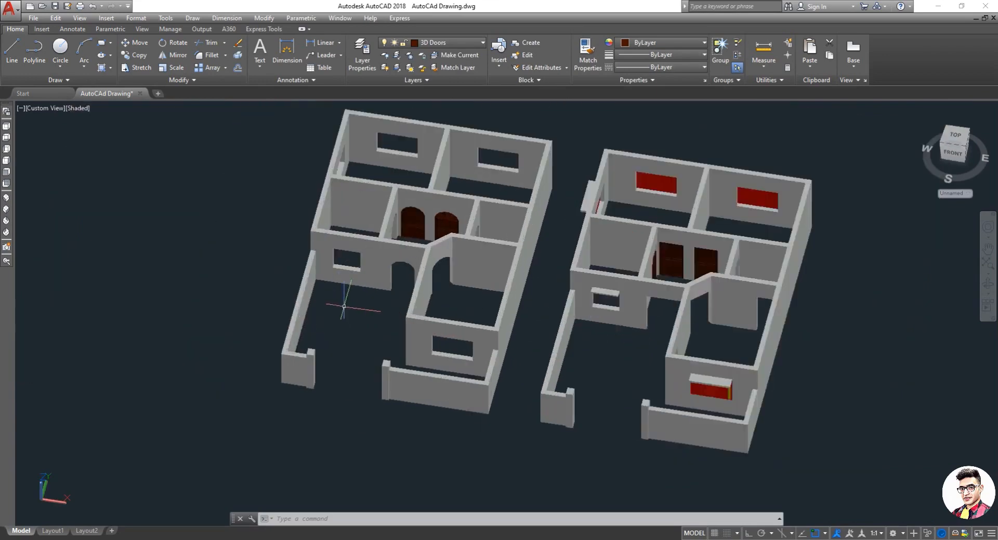
scroll(343, 307, down, 8)
scroll(323, 223, up, 3)
scroll(323, 222, up, 2)
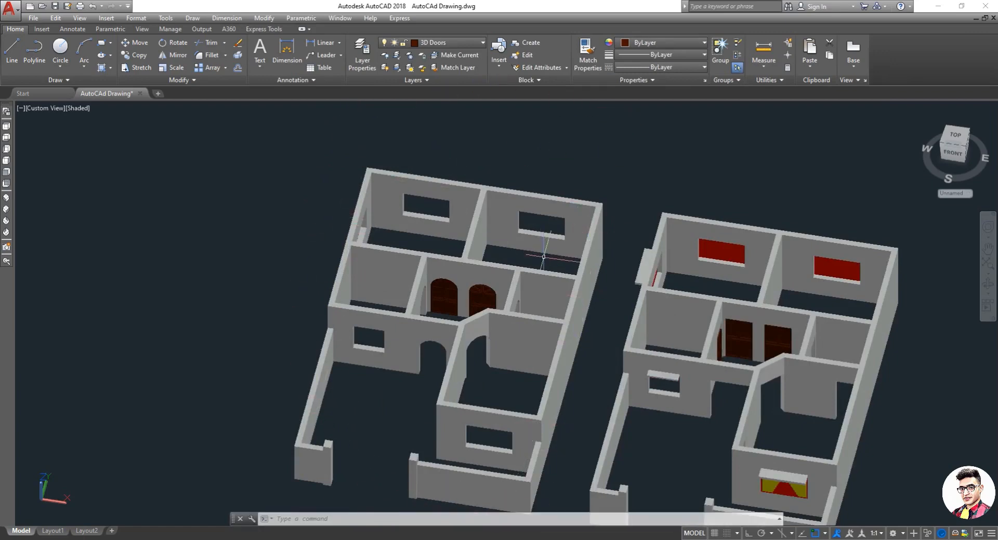
scroll(486, 291, down, 2)
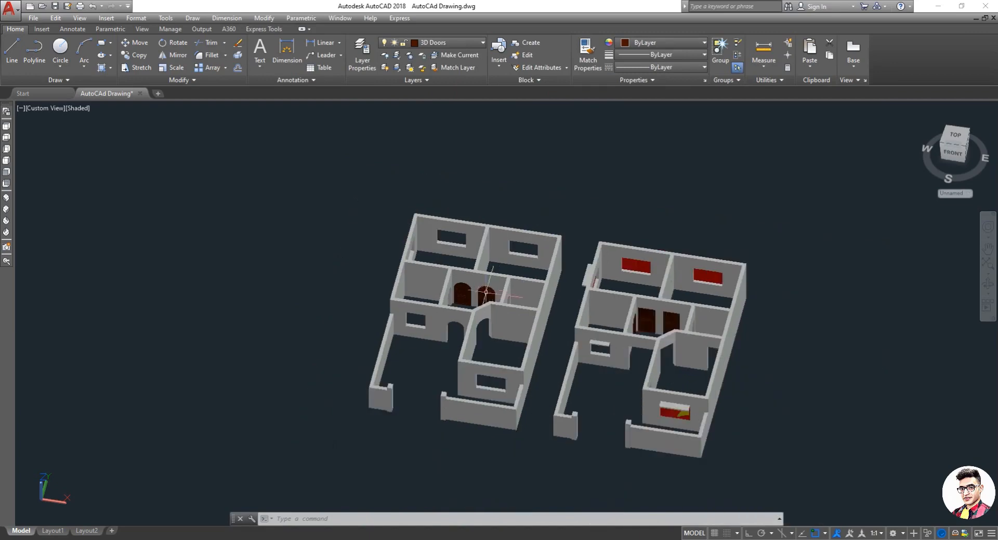
scroll(507, 307, up, 2)
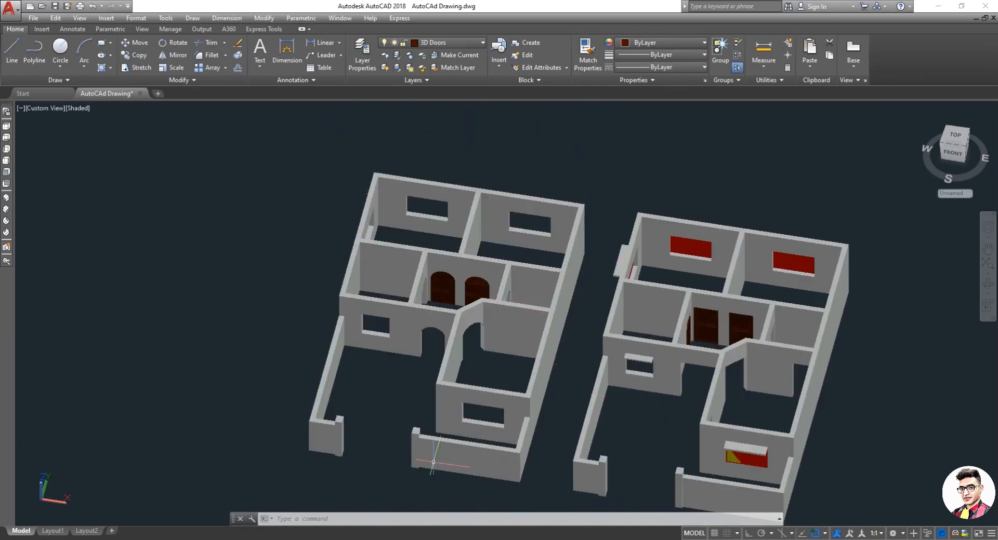
scroll(331, 430, up, 2)
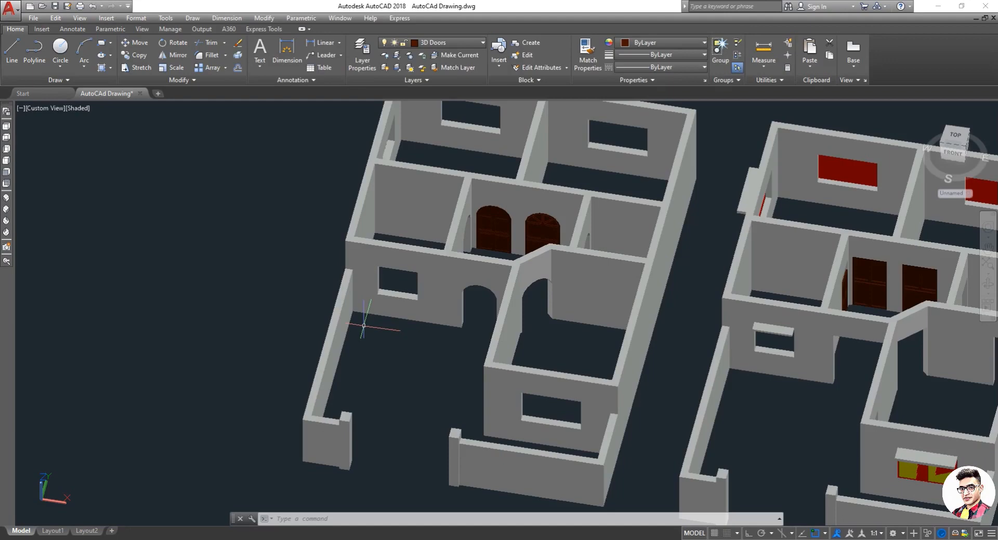
scroll(468, 291, down, 4)
scroll(491, 299, up, 3)
click(492, 290)
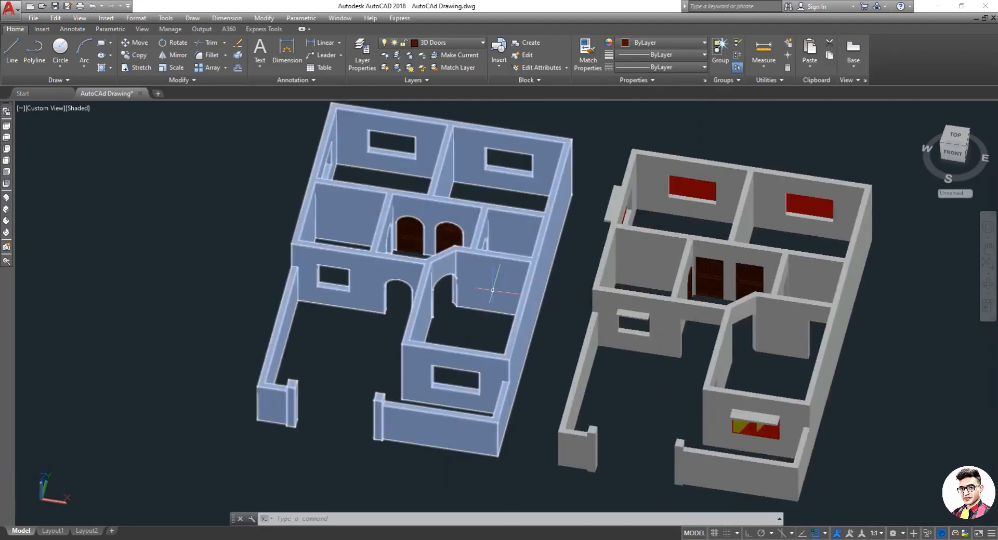
key(Escape)
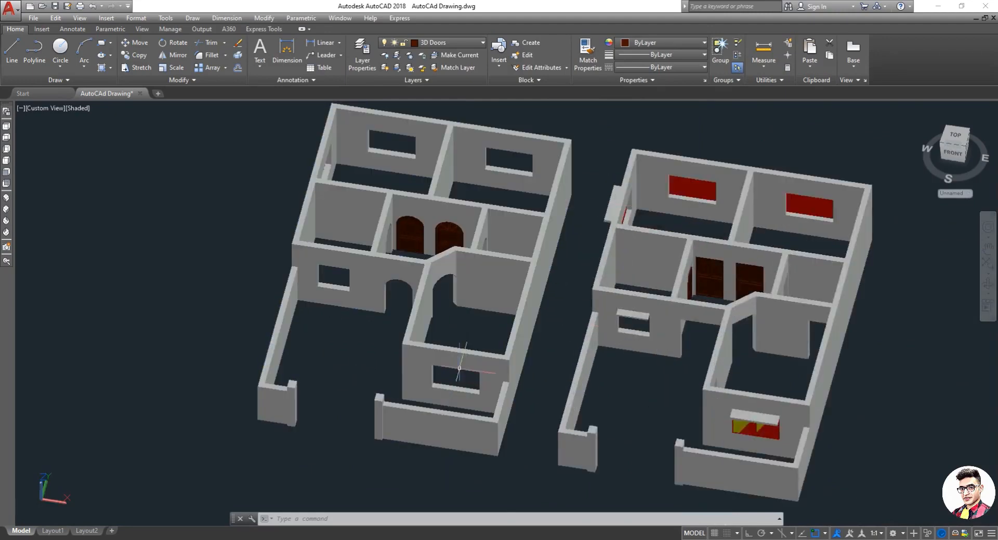
scroll(471, 347, down, 2)
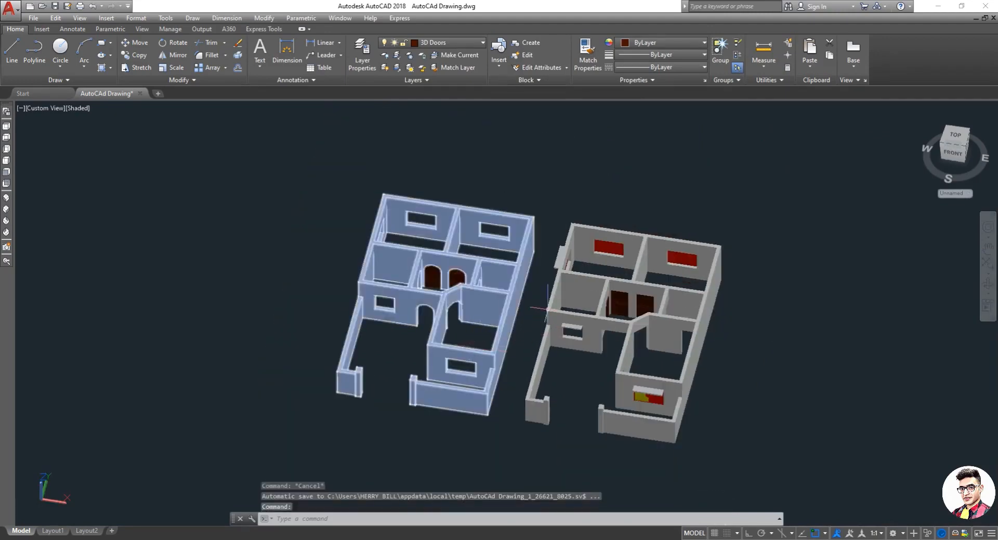
scroll(501, 309, up, 2)
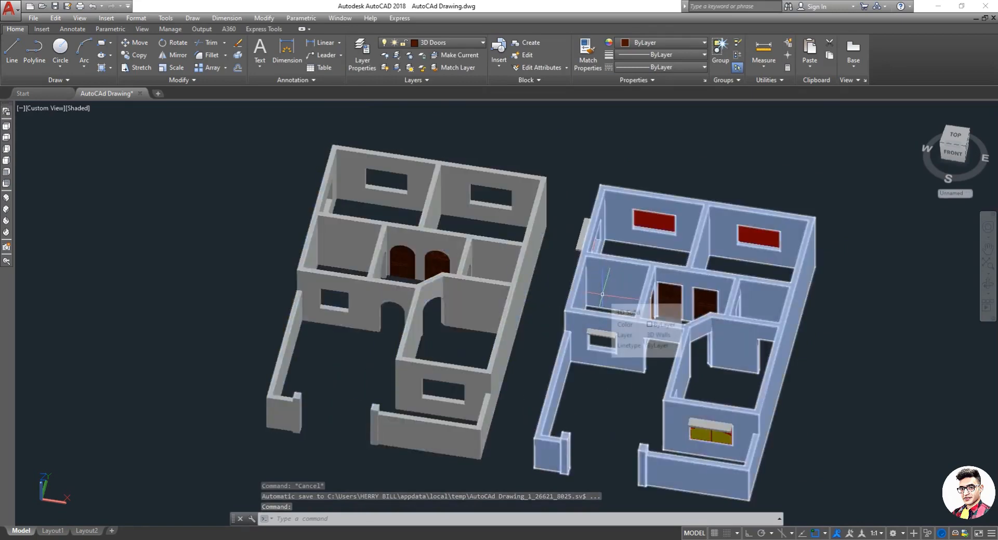
scroll(424, 262, up, 5)
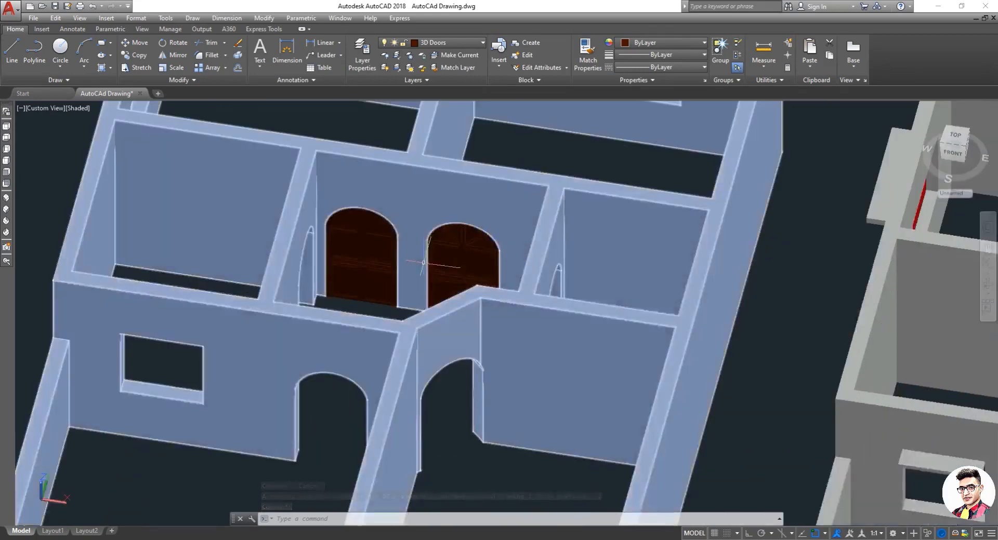
scroll(424, 262, down, 5)
click(305, 266)
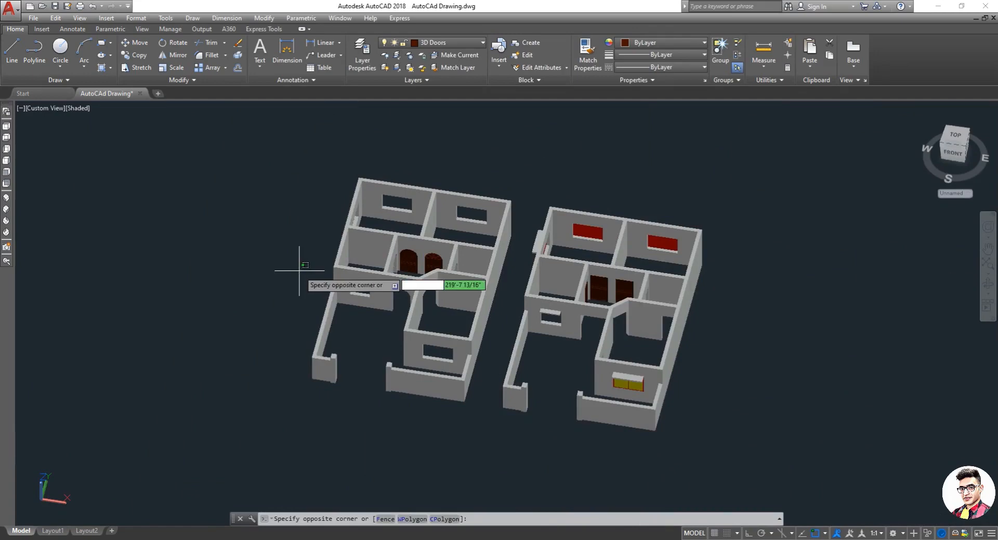
click(291, 270)
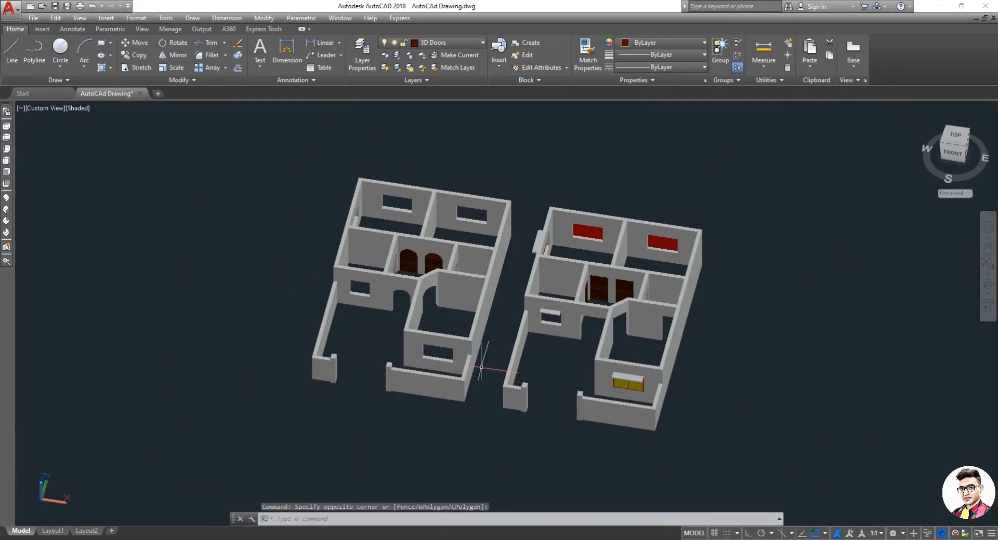
scroll(482, 363, up, 4)
scroll(488, 361, down, 5)
scroll(488, 360, up, 3)
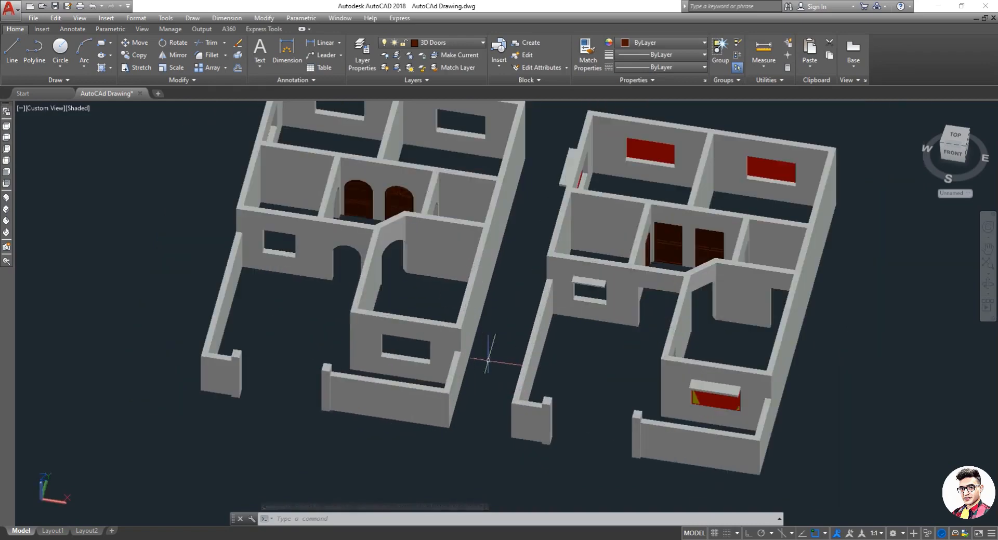